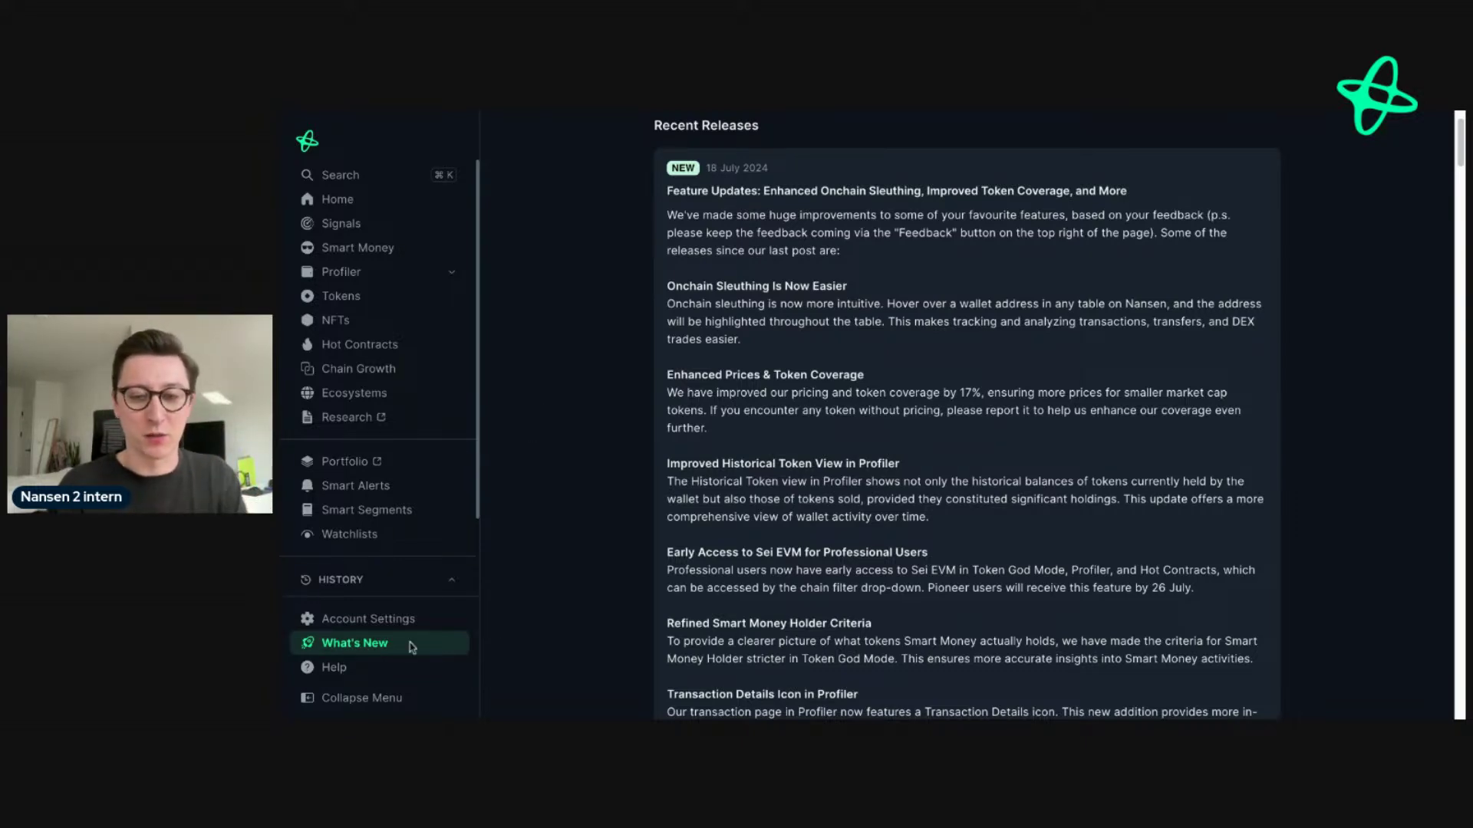
# Step: Read through the 18 July 2024 feature updates in the recent release notes
pyautogui.scroll(-5, 856, 483)
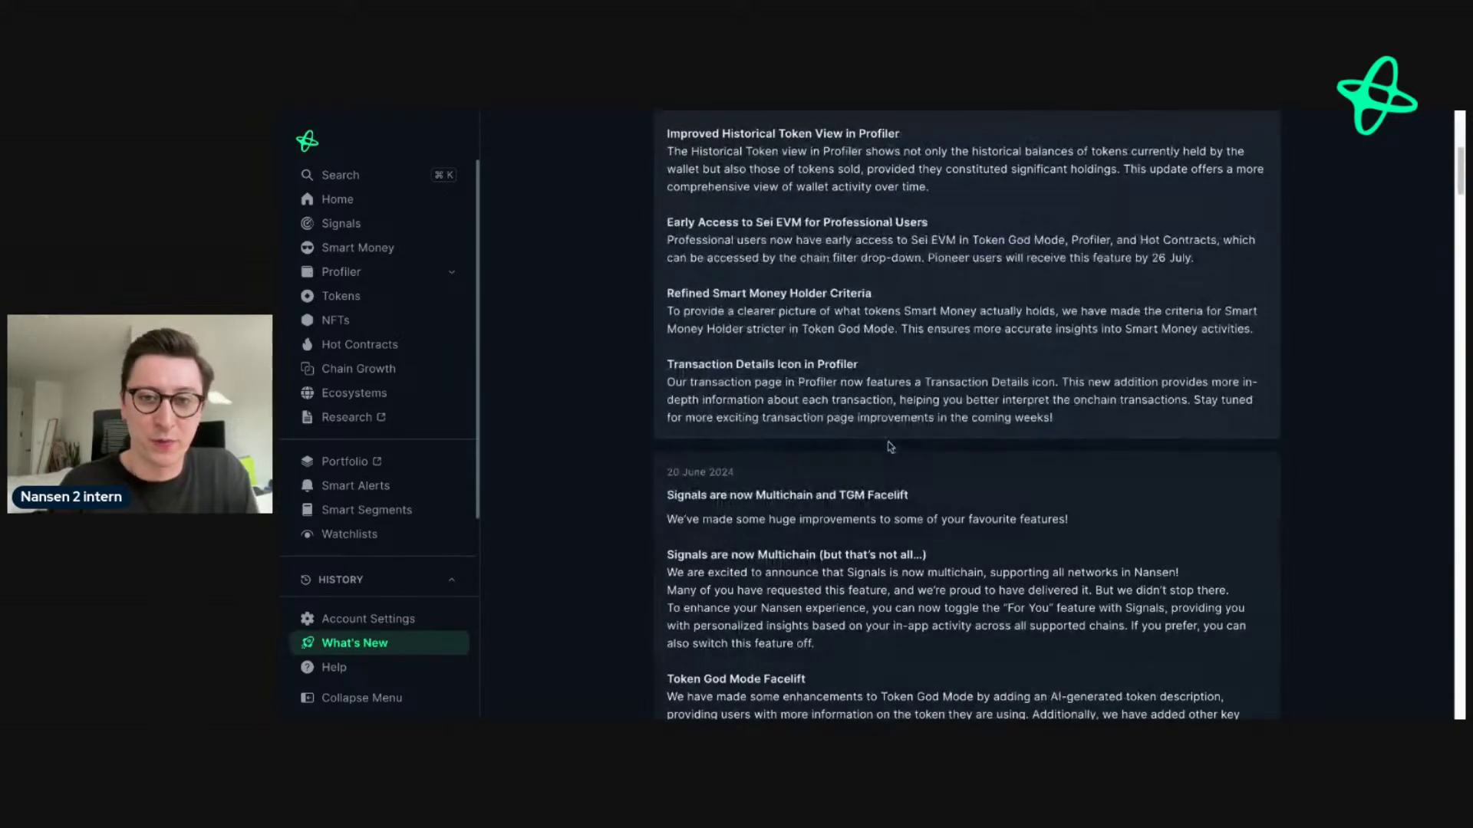
pyautogui.scroll(1, 924, 458)
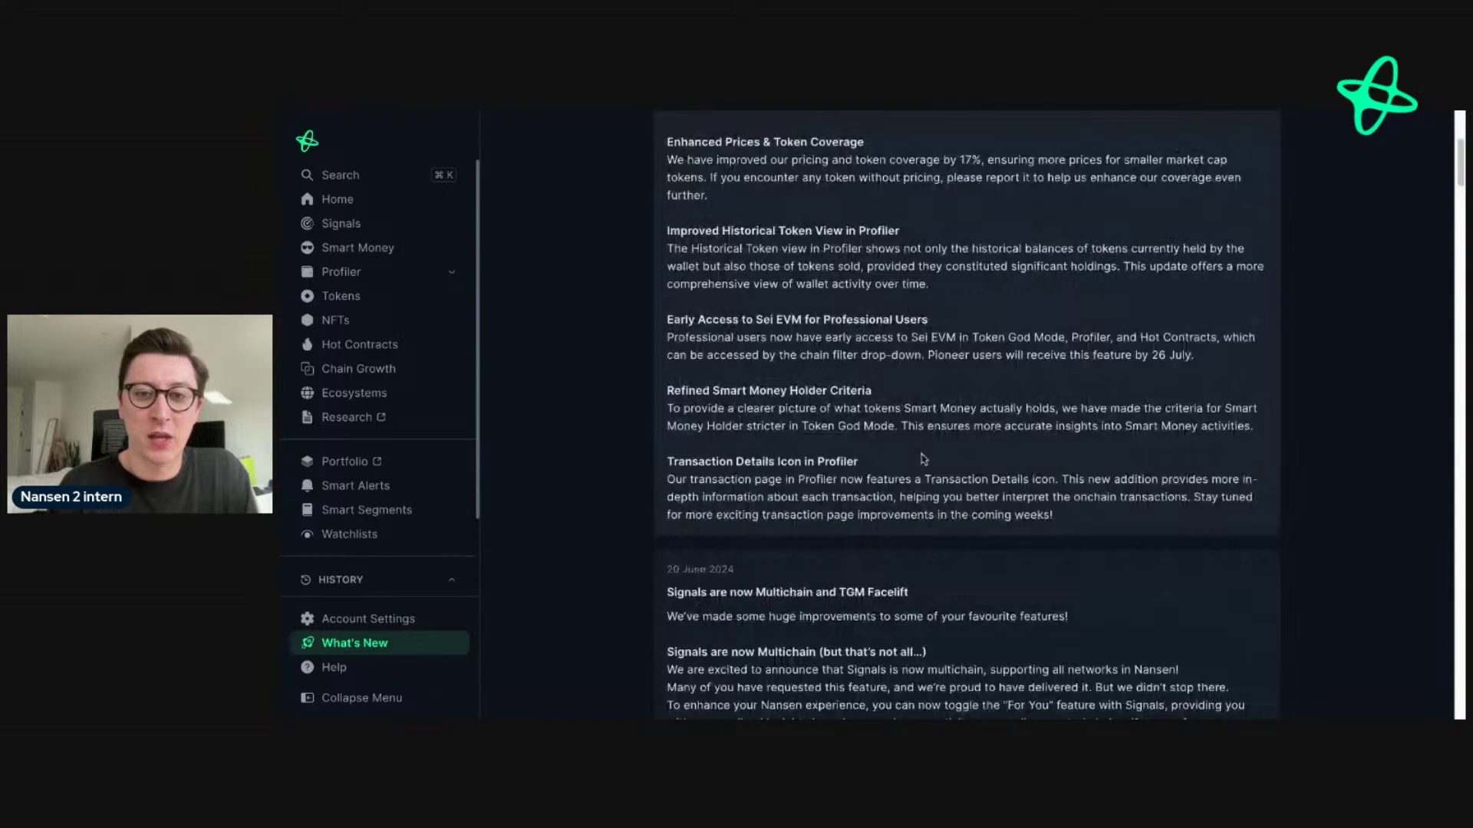
pyautogui.scroll(3, 923, 458)
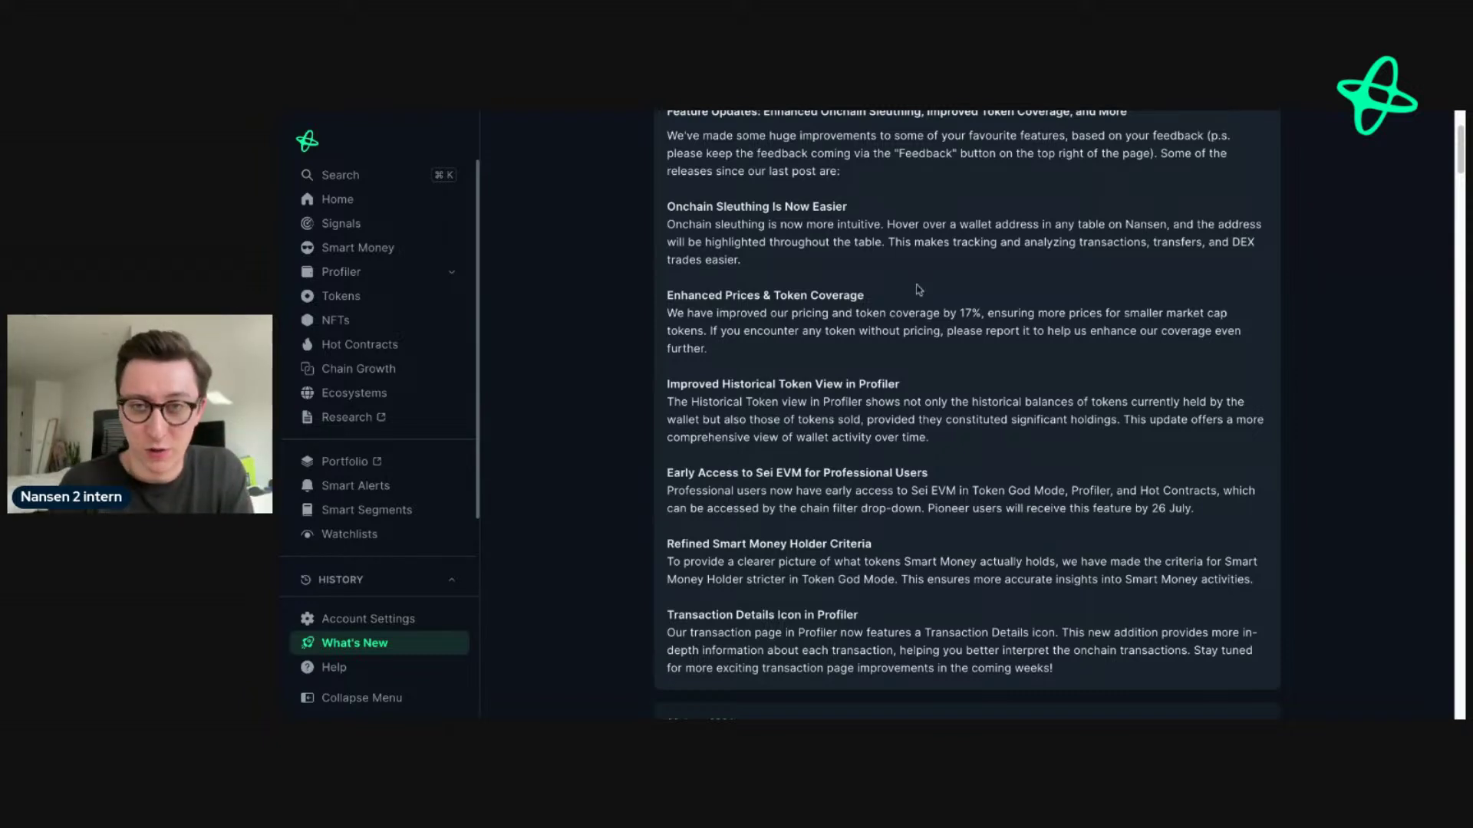
pyautogui.scroll(1, 919, 289)
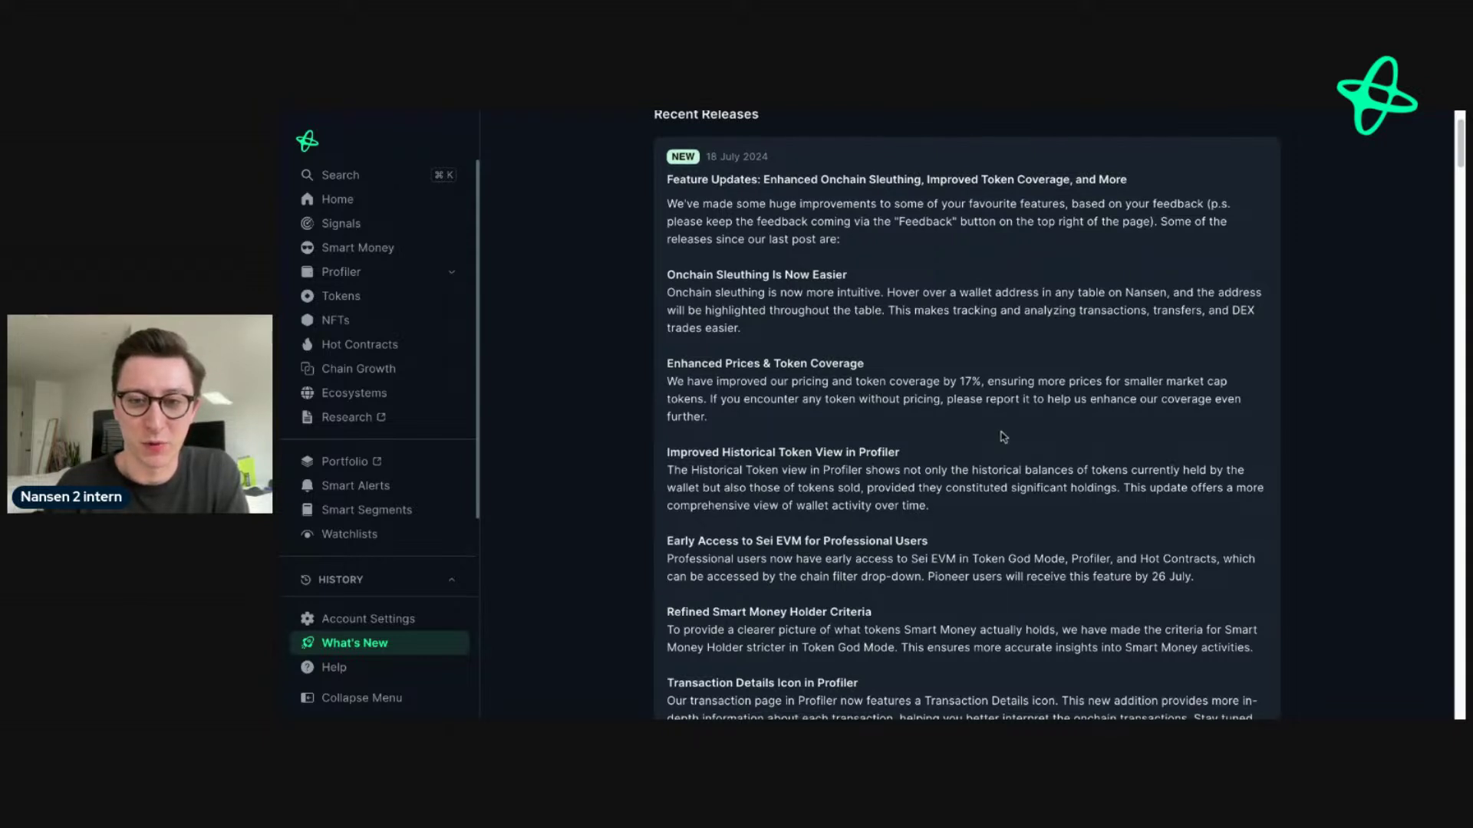
pyautogui.scroll(-1, 984, 590)
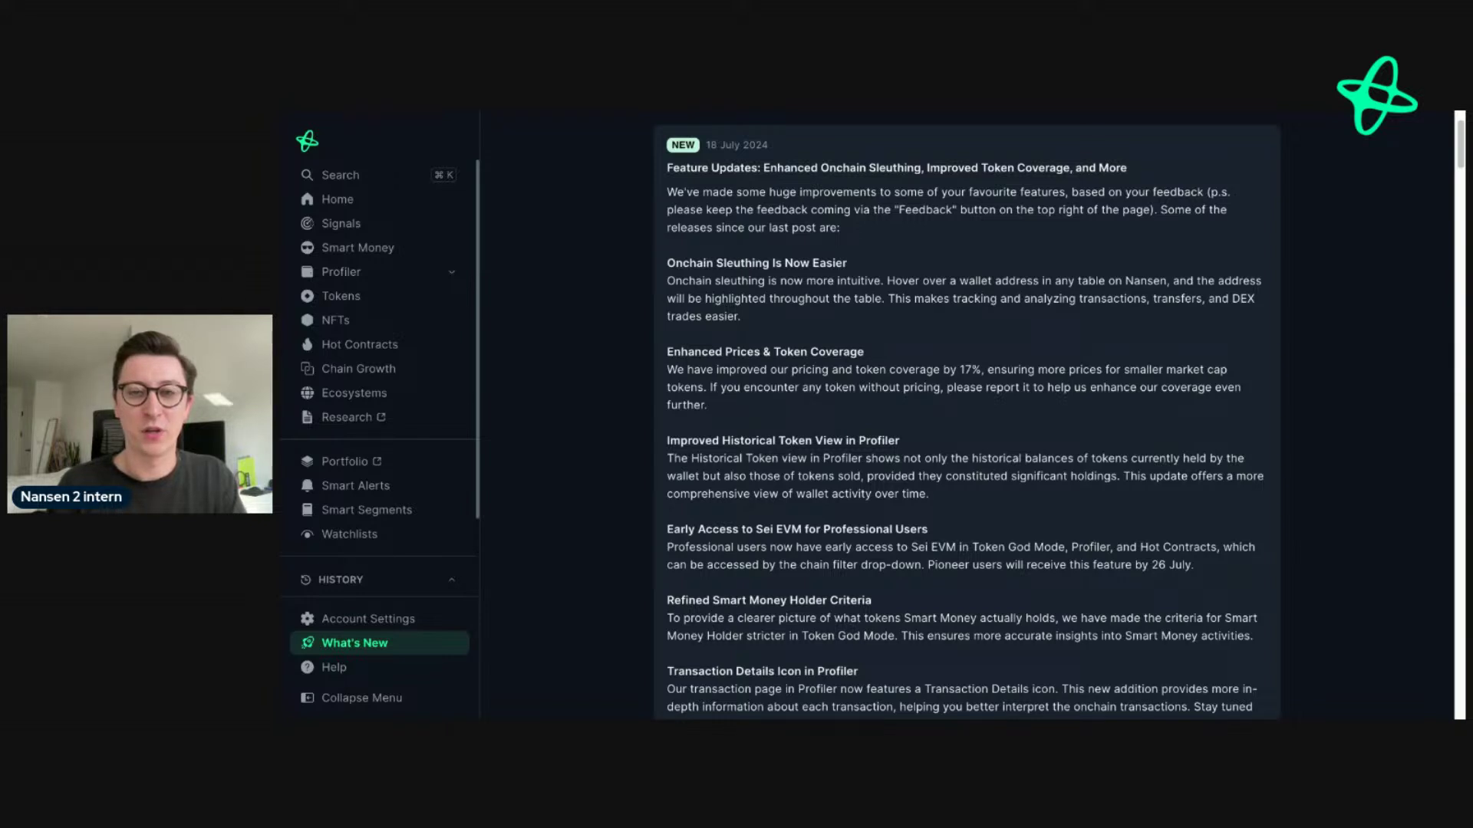
# Step: Open the Home dashboard and check which chains the Signals section can be filtered by
pyautogui.click(339, 201)
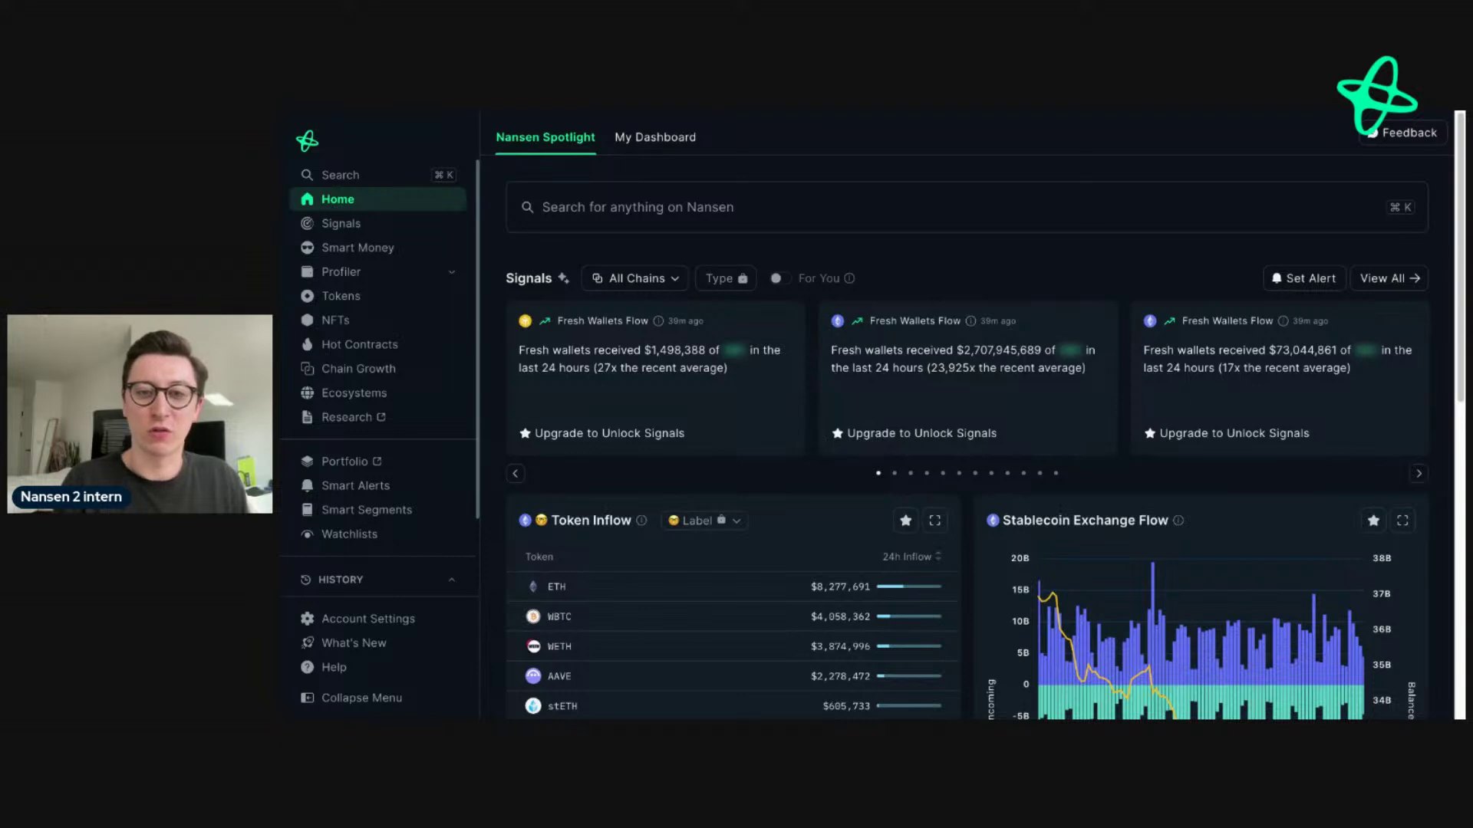
pyautogui.click(652, 284)
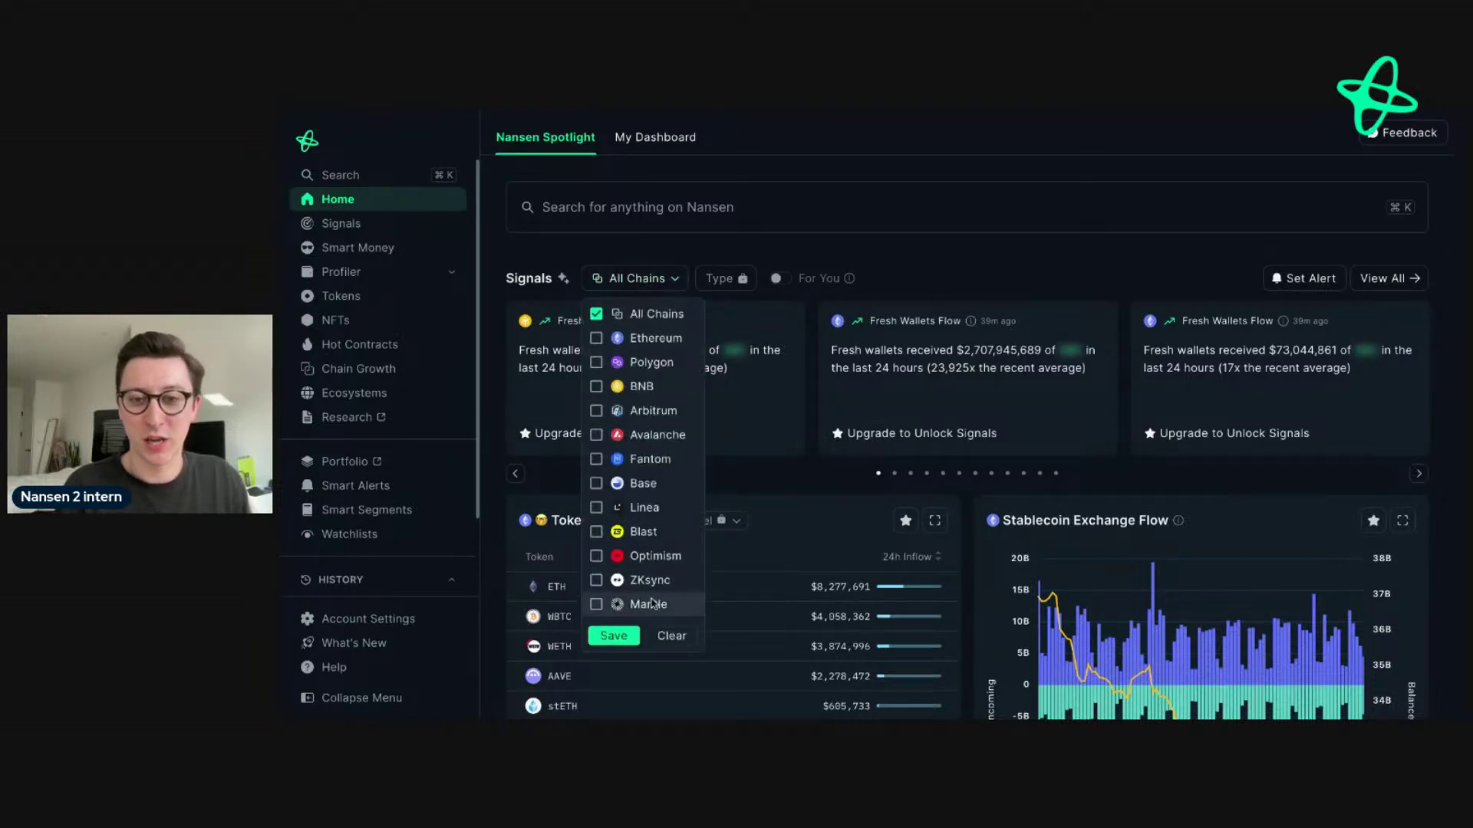
pyautogui.click(896, 282)
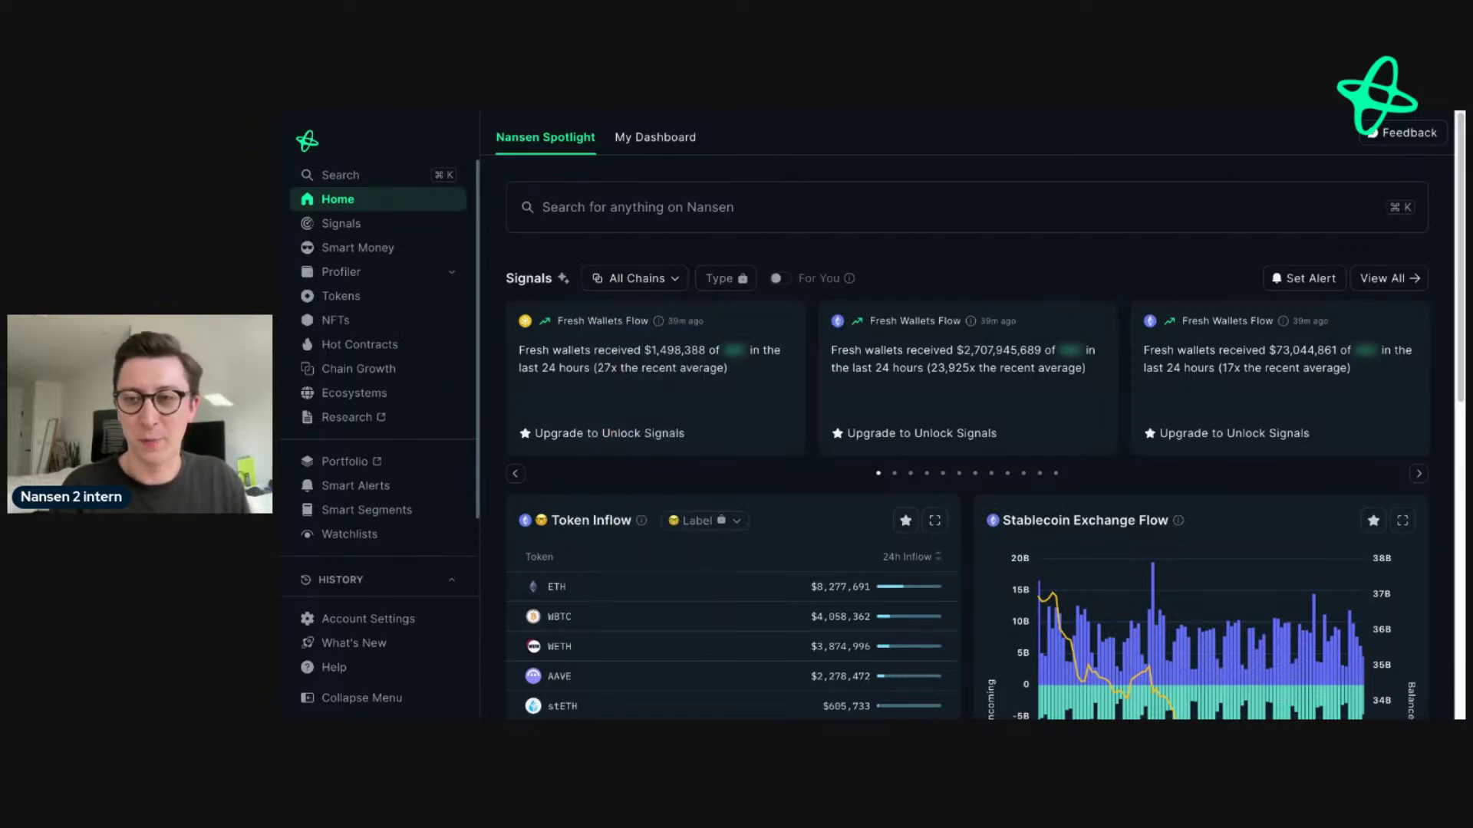
# Step: Examine the Home dashboard's widgets and read the explanations for Token Inflow, ETH Exchange Flow and Stablecoin Exchange Flow
pyautogui.scroll(-5, 907, 297)
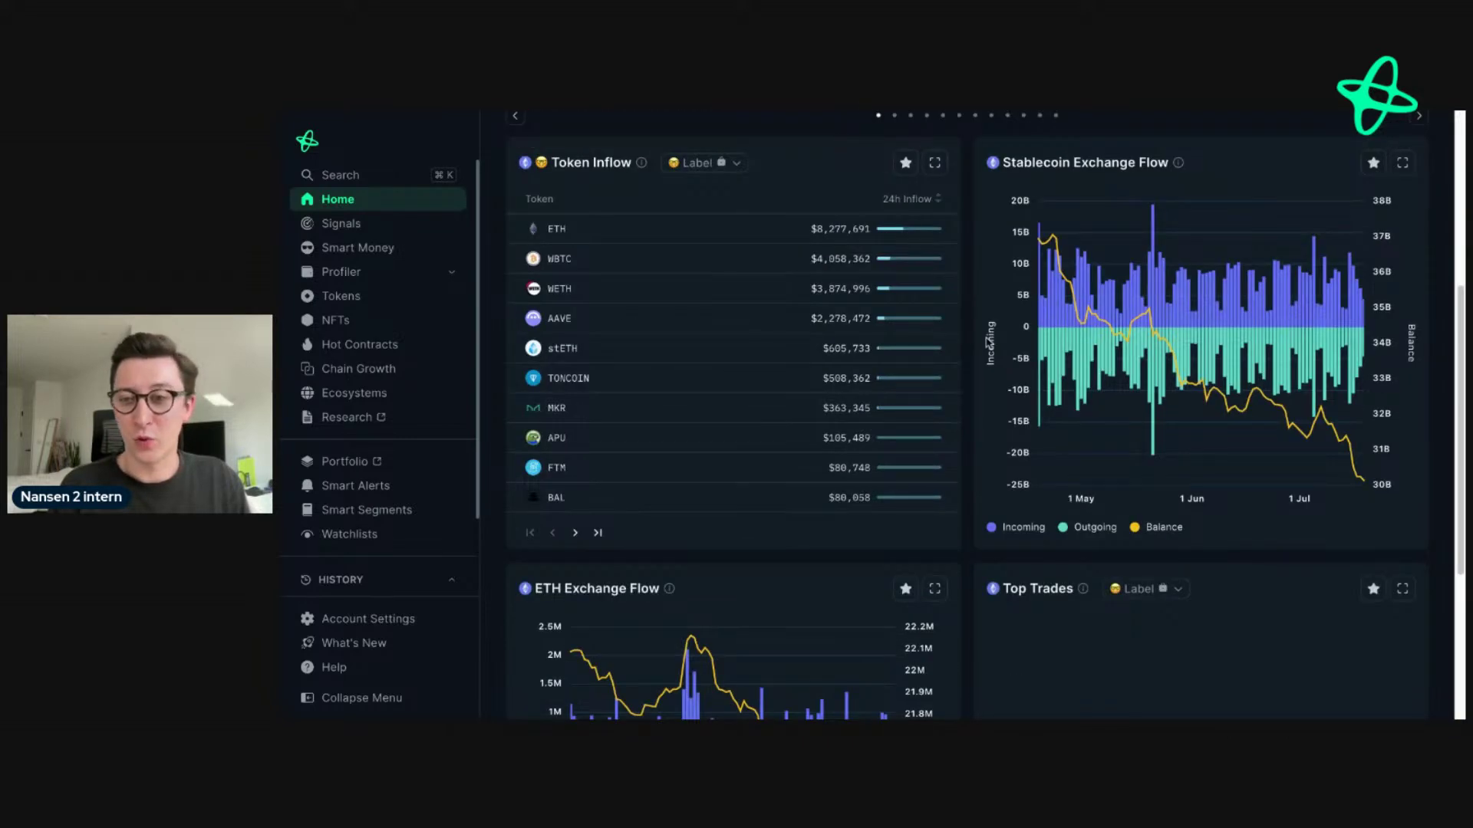
pyautogui.scroll(-3, 989, 343)
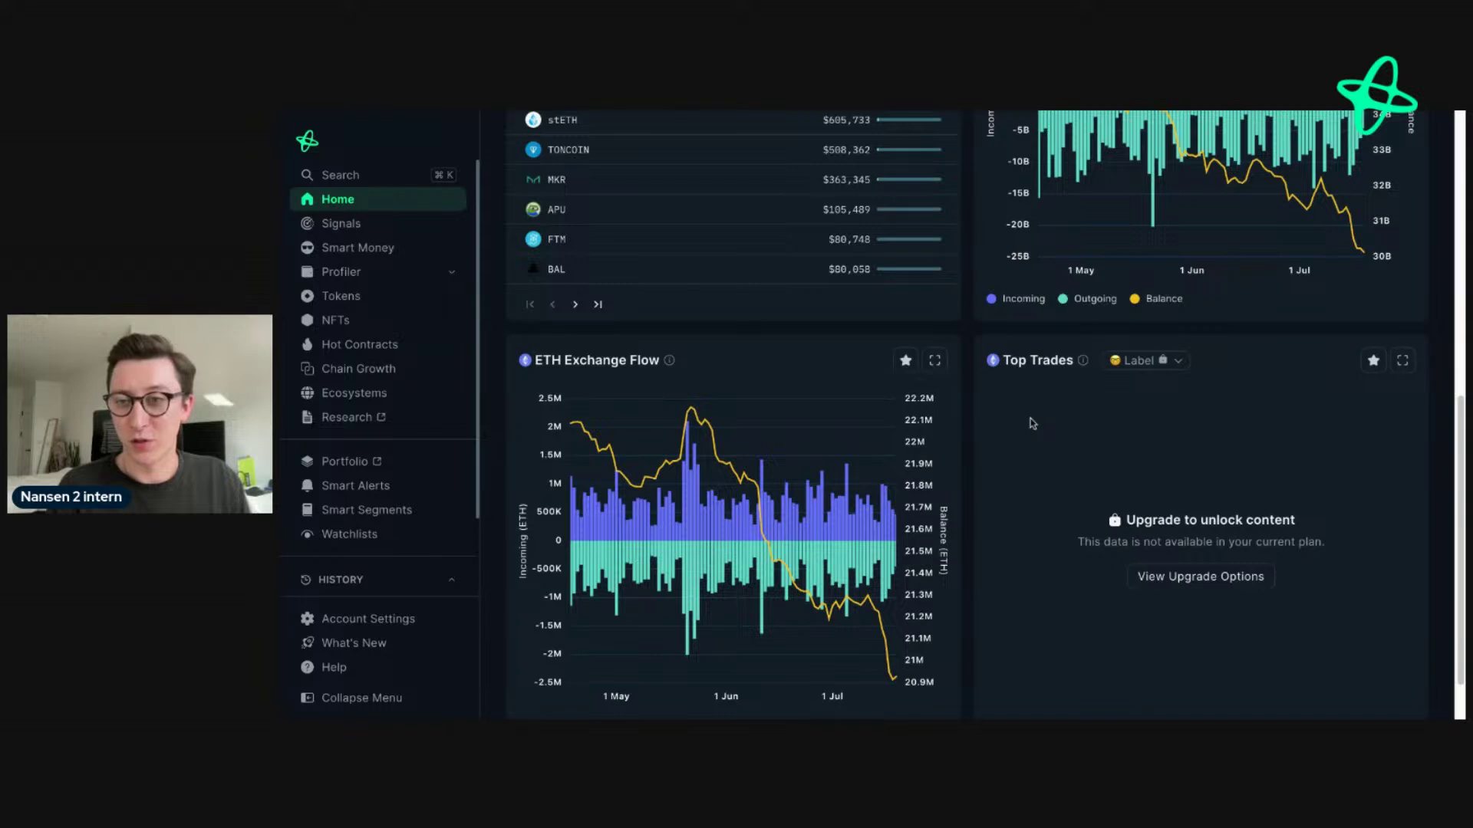
pyautogui.scroll(3, 949, 375)
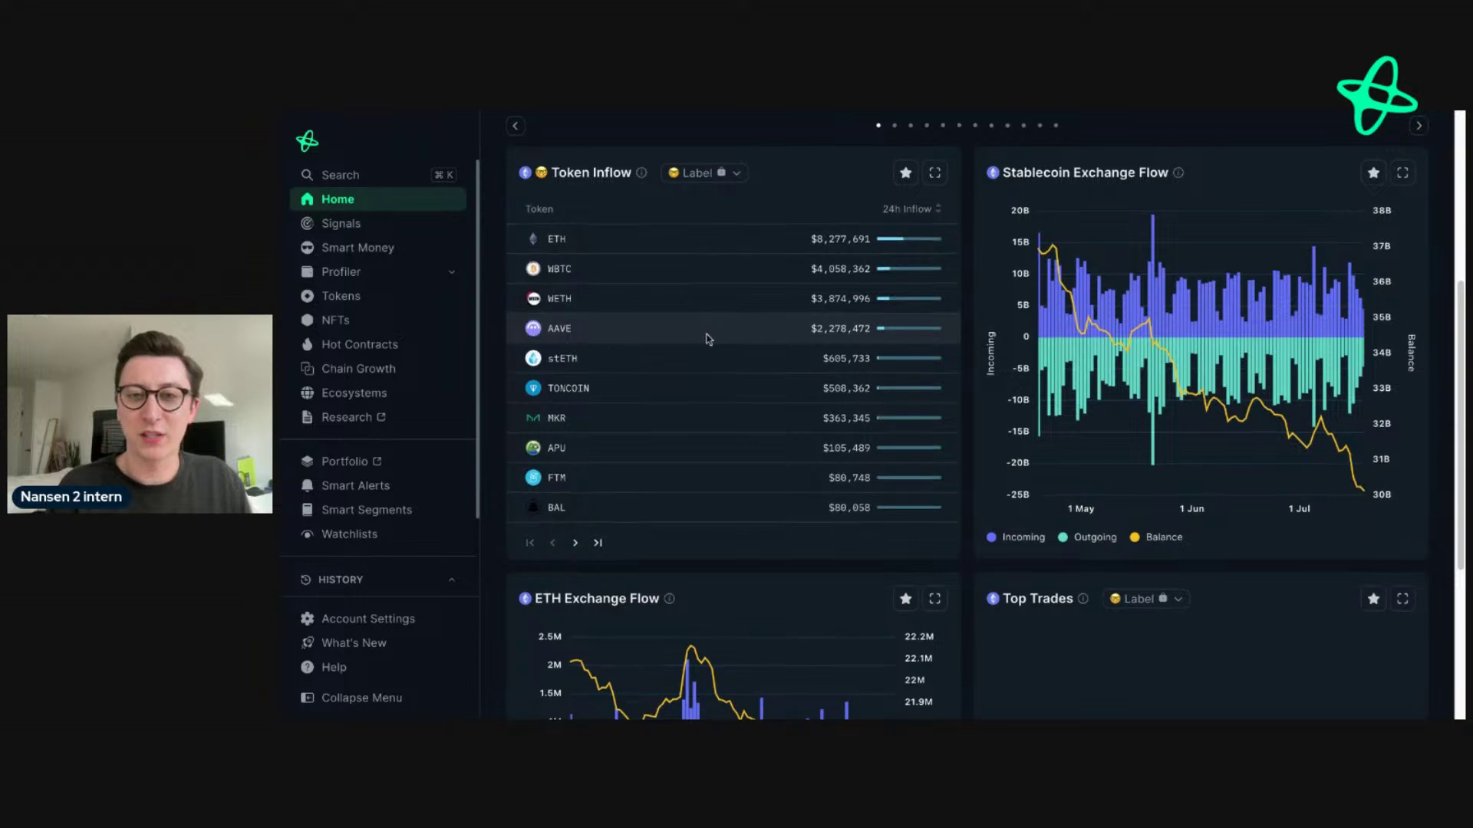
pyautogui.scroll(1, 710, 342)
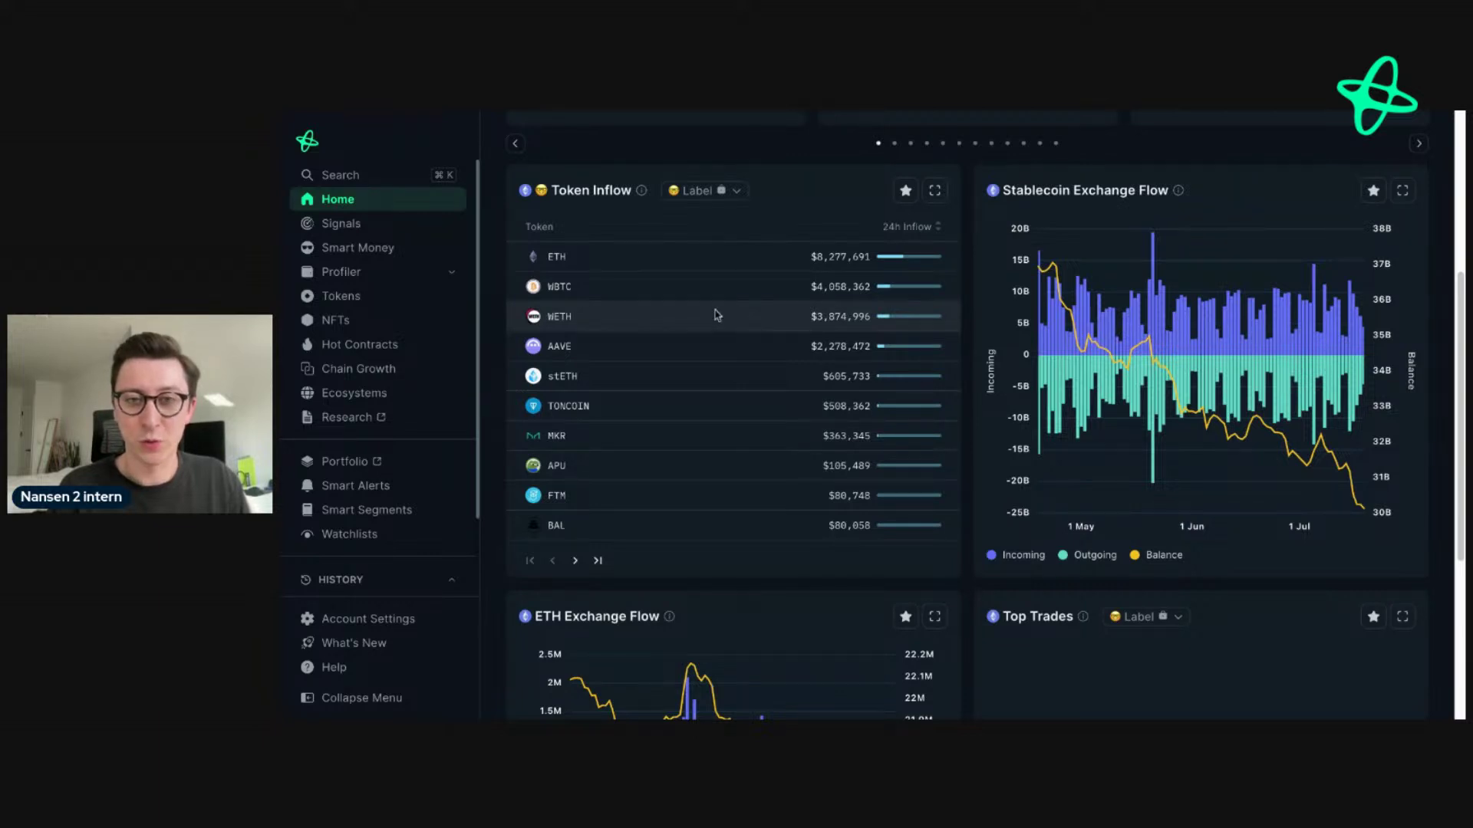
pyautogui.moveTo(643, 196)
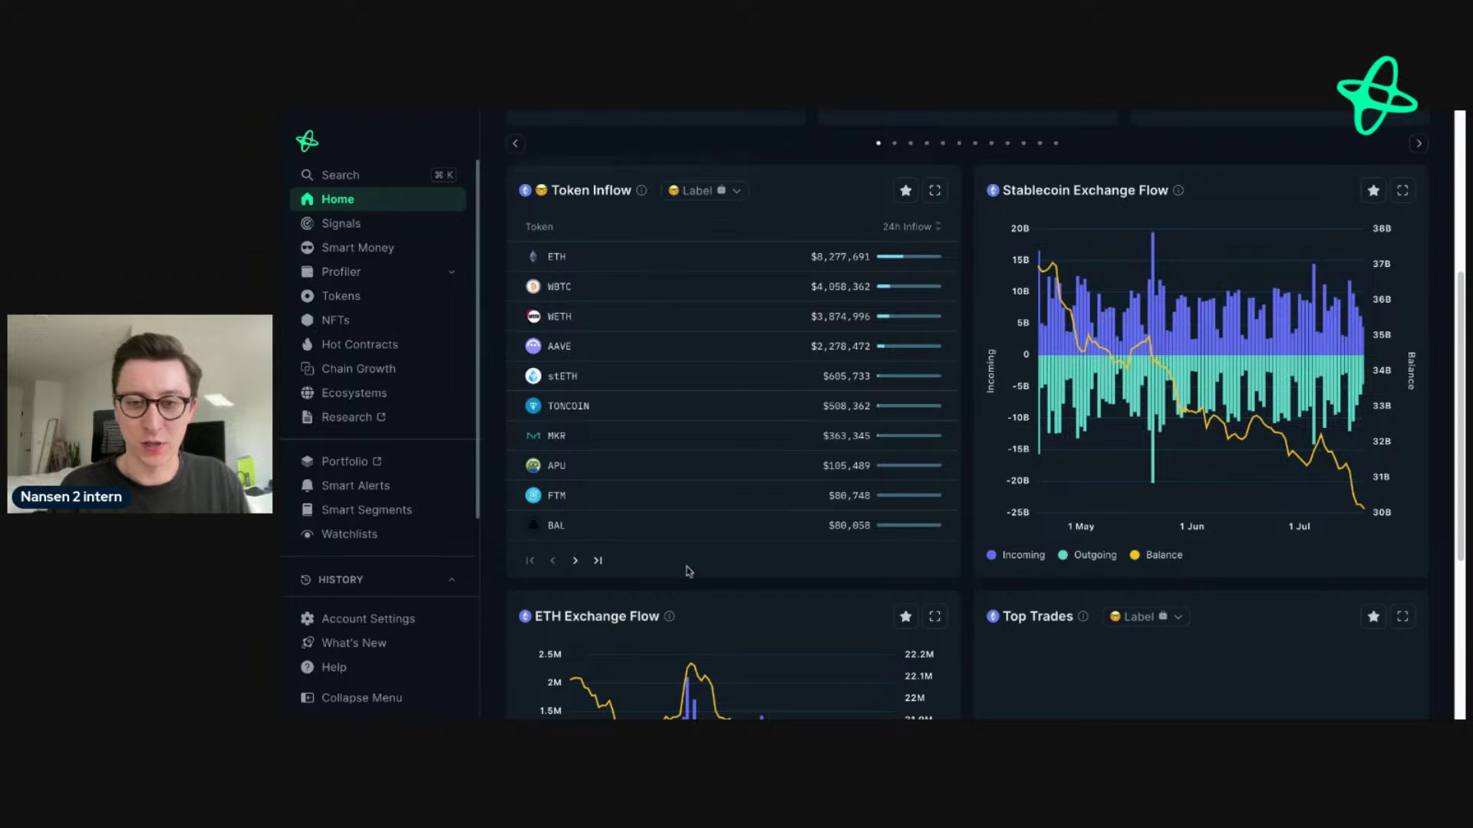
pyautogui.moveTo(670, 618)
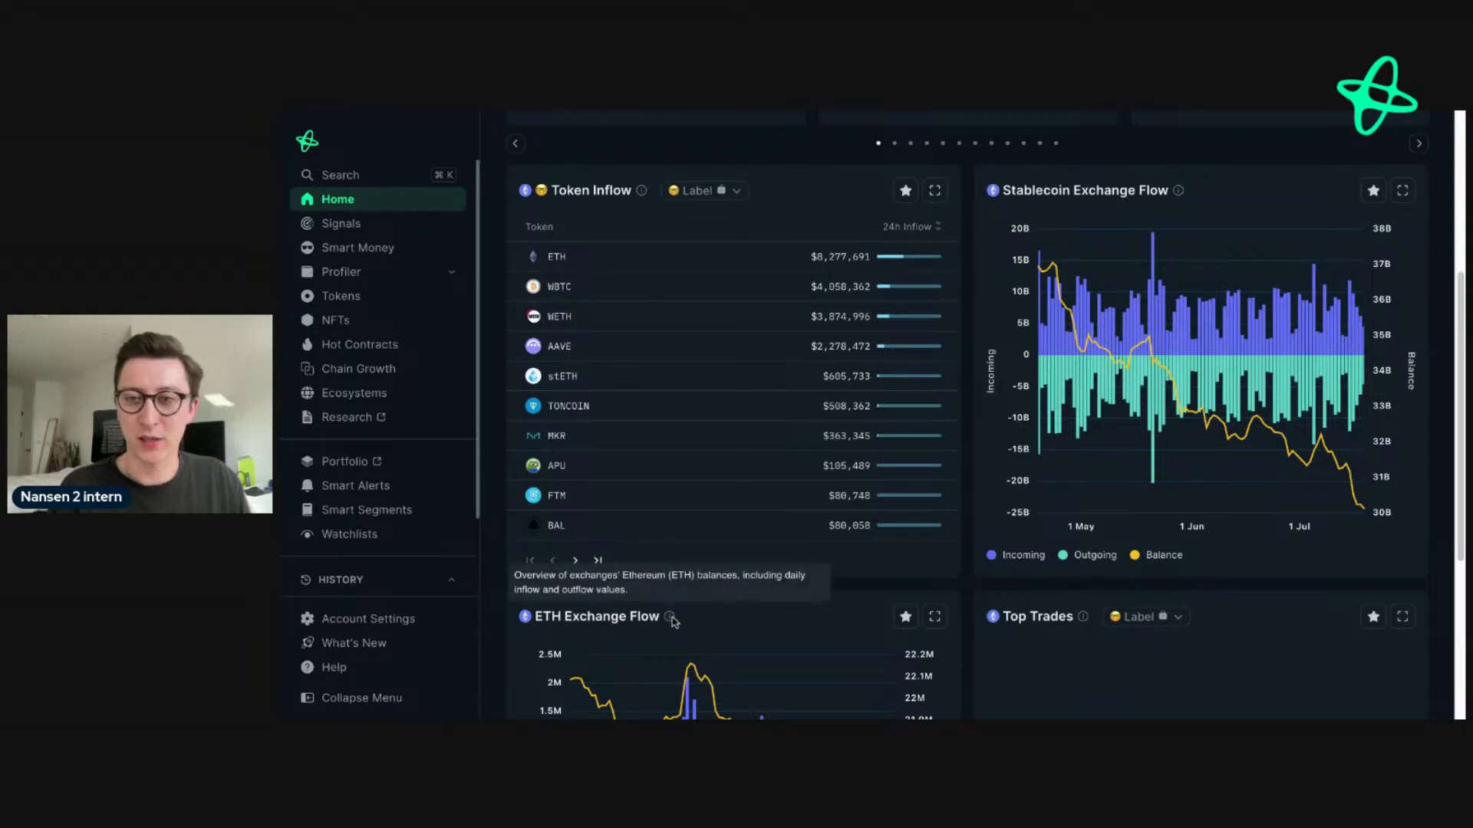
pyautogui.moveTo(1180, 193)
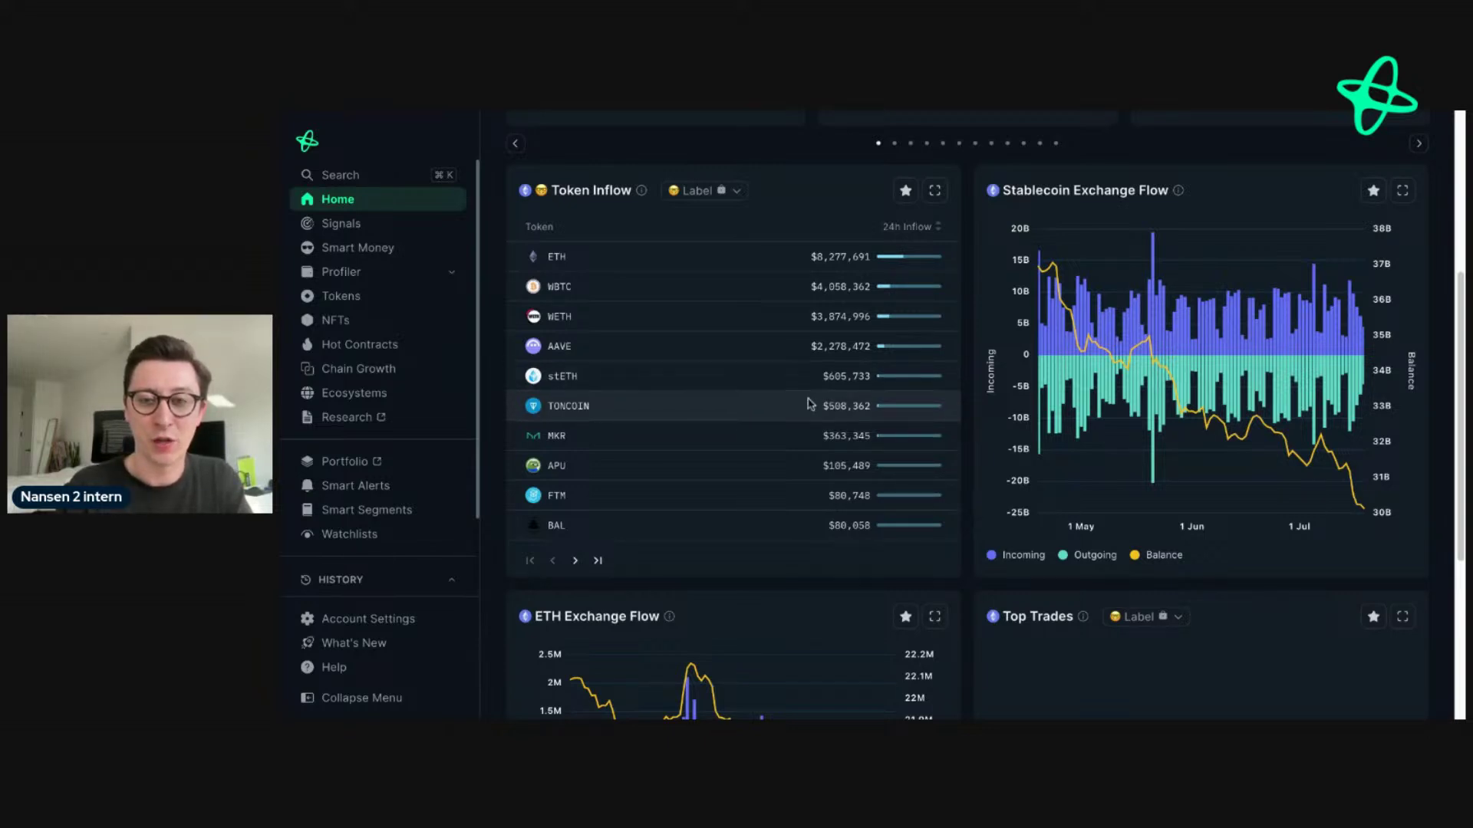
# Step: Page forward through the Token Inflow list, return to its first page and inspect the MKR entry
pyautogui.click(576, 561)
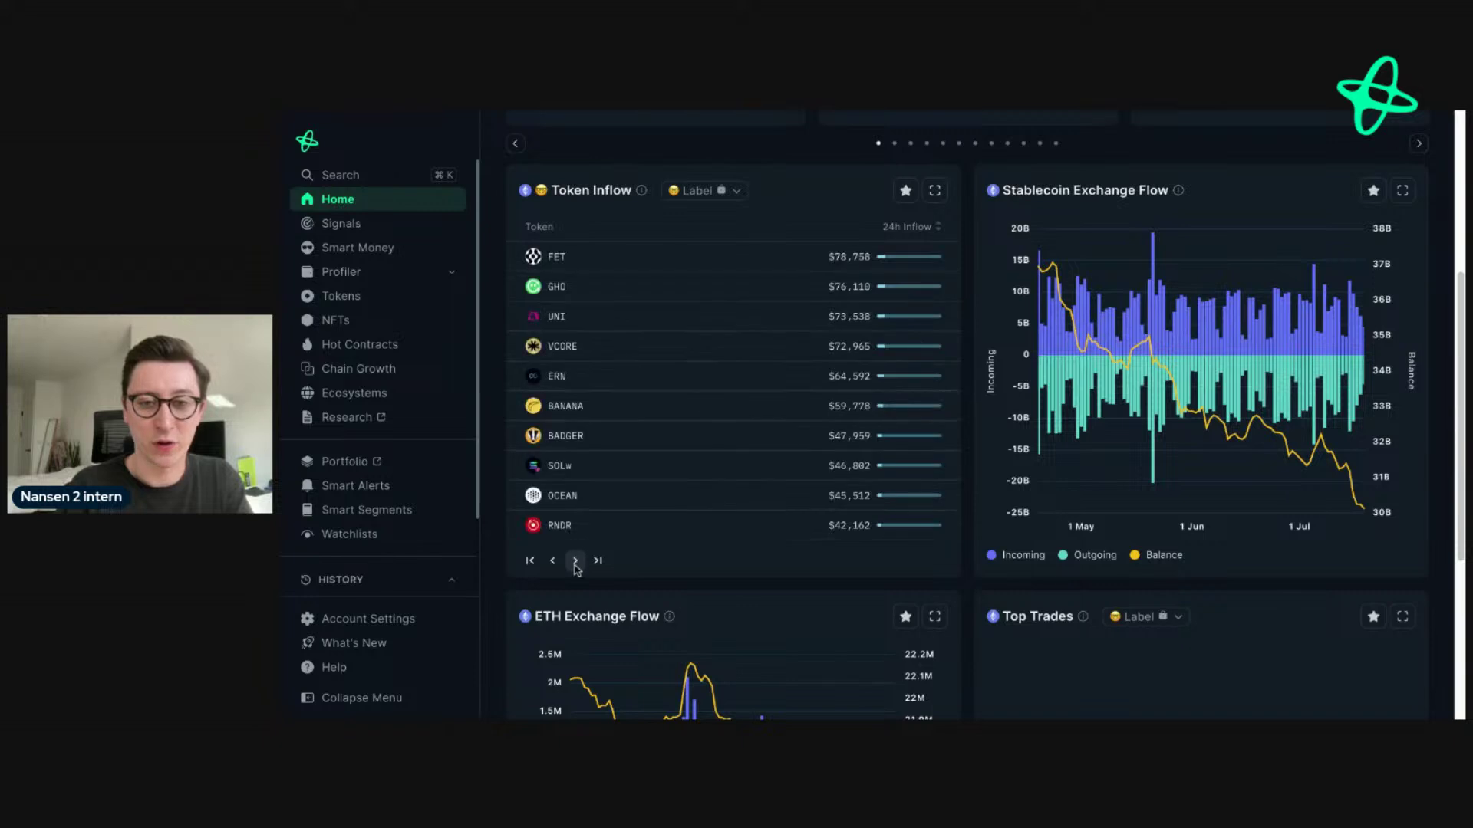
pyautogui.click(576, 562)
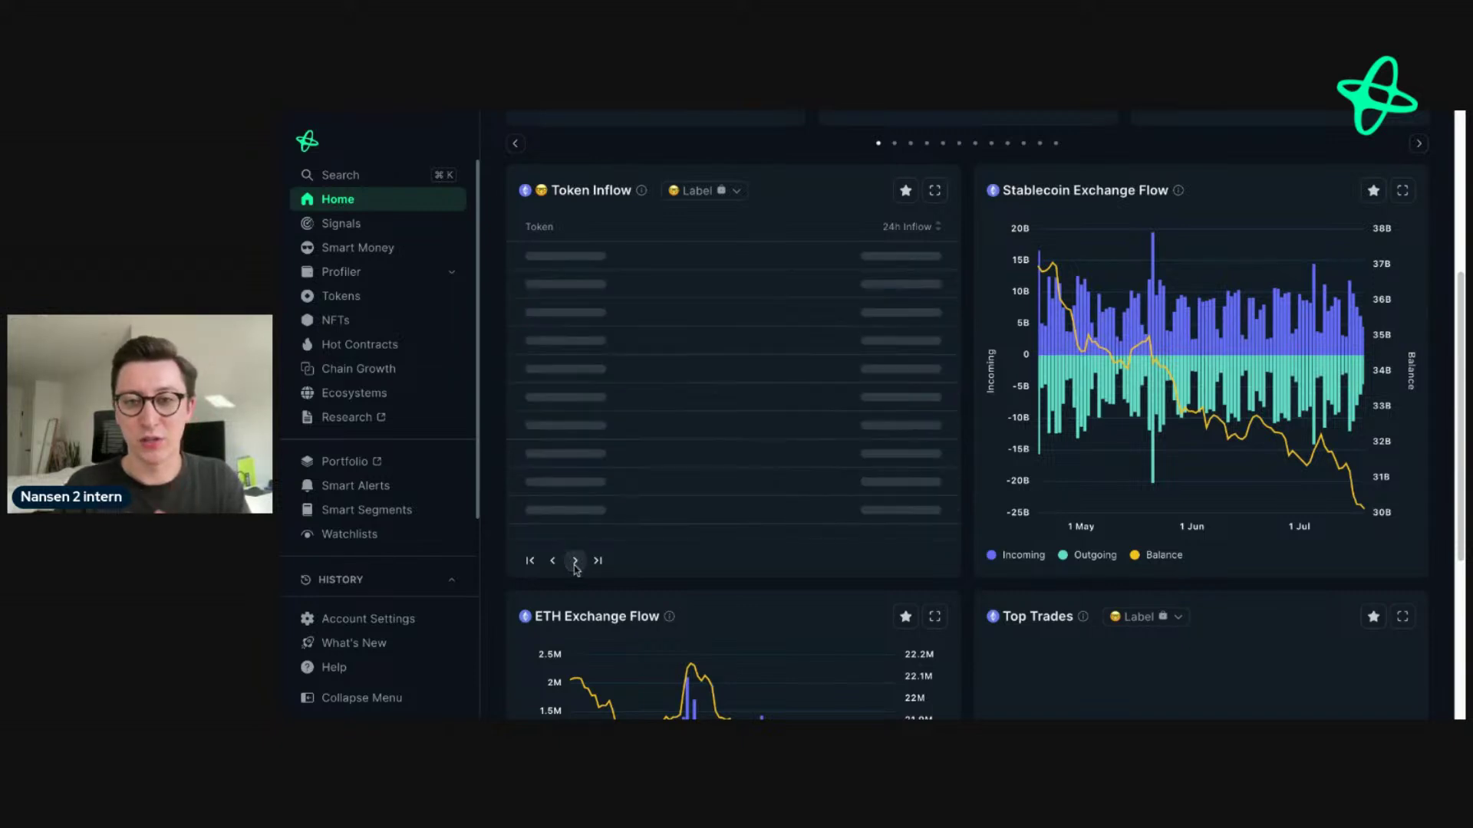
pyautogui.click(575, 561)
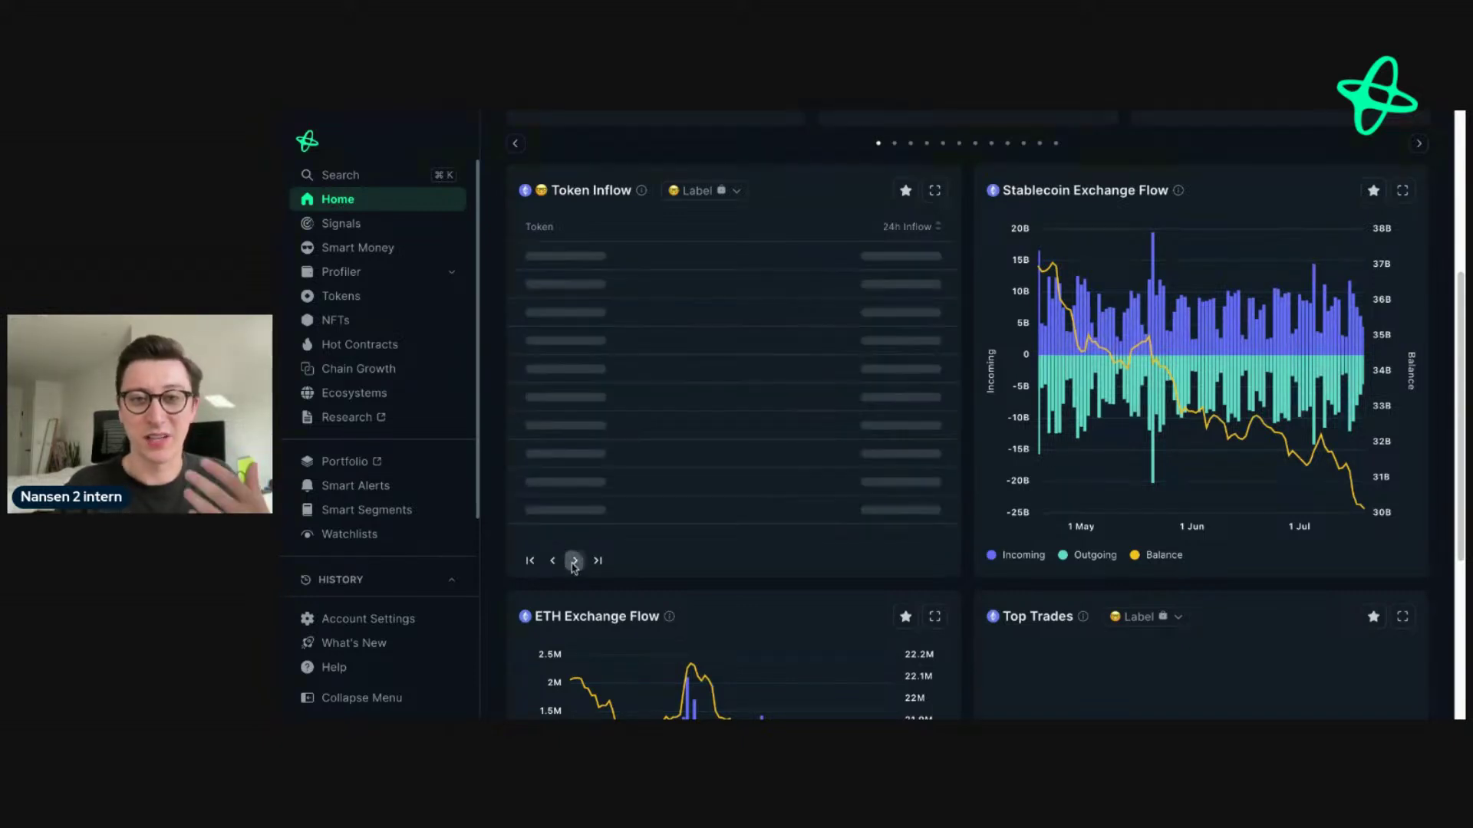
pyautogui.click(528, 563)
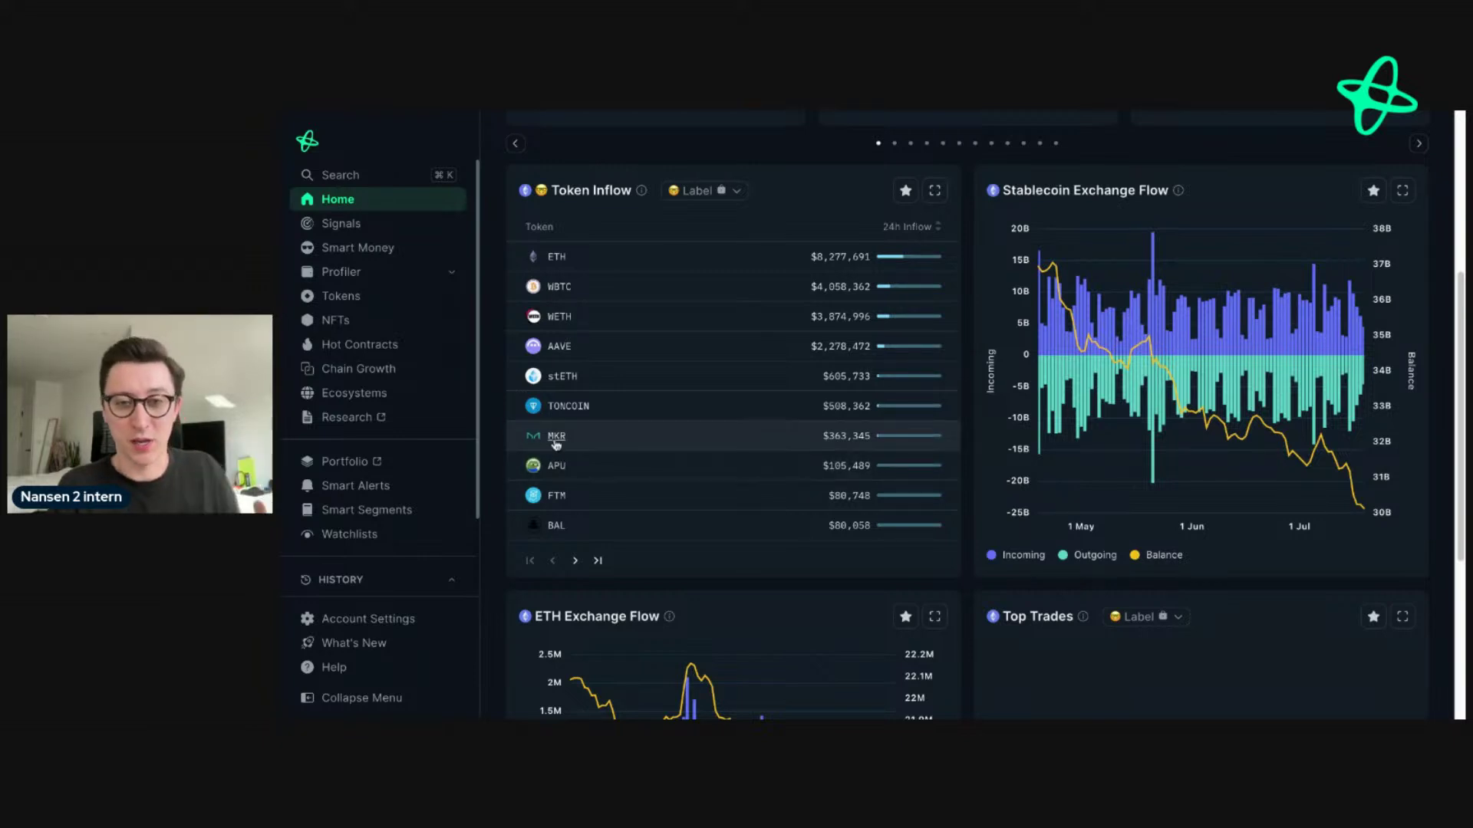
pyautogui.moveTo(555, 438)
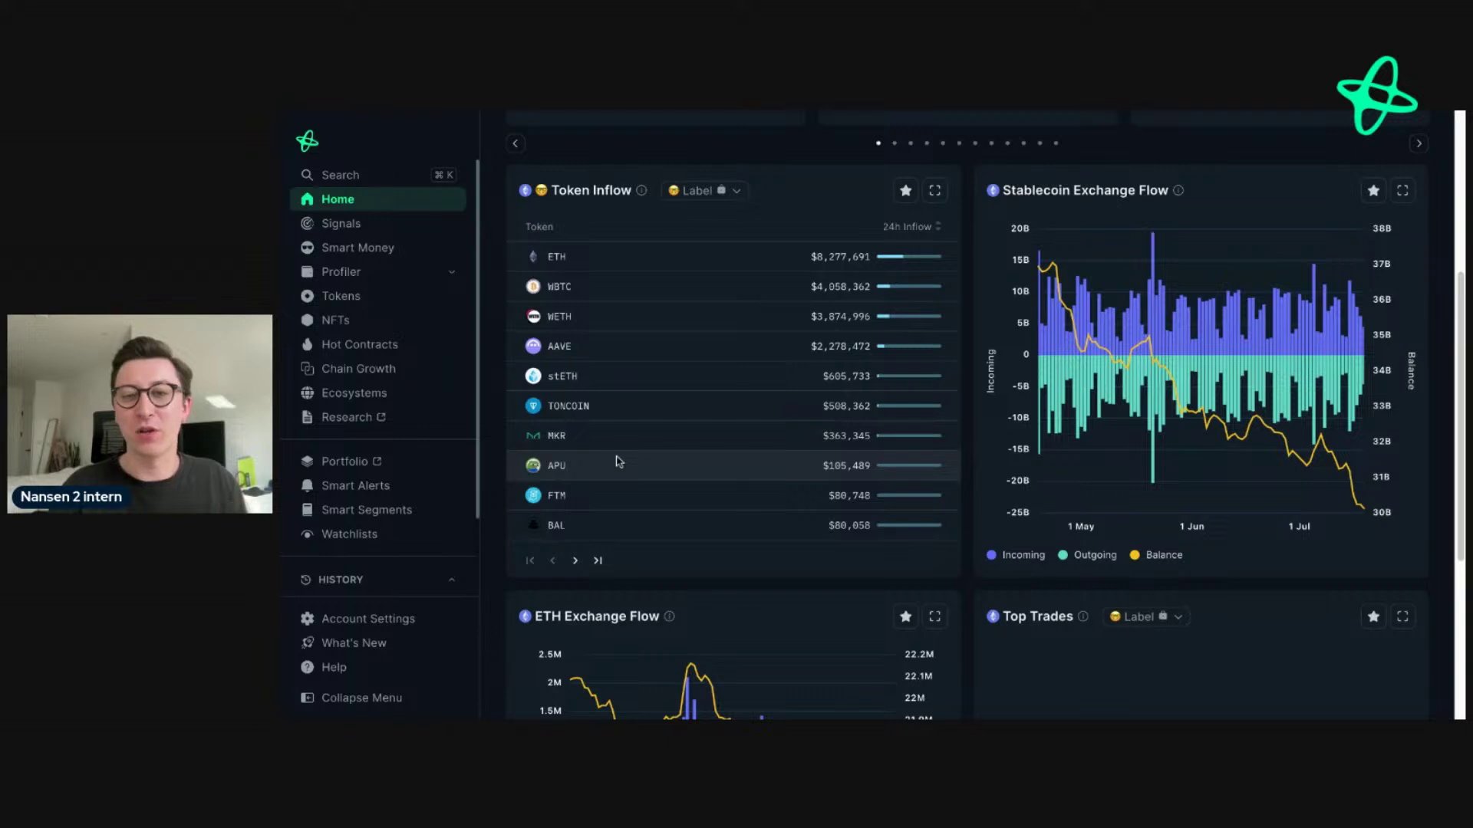
# Step: Browse the following pages of the Token Inflow list and open the BANANA token from the second page
pyautogui.click(575, 560)
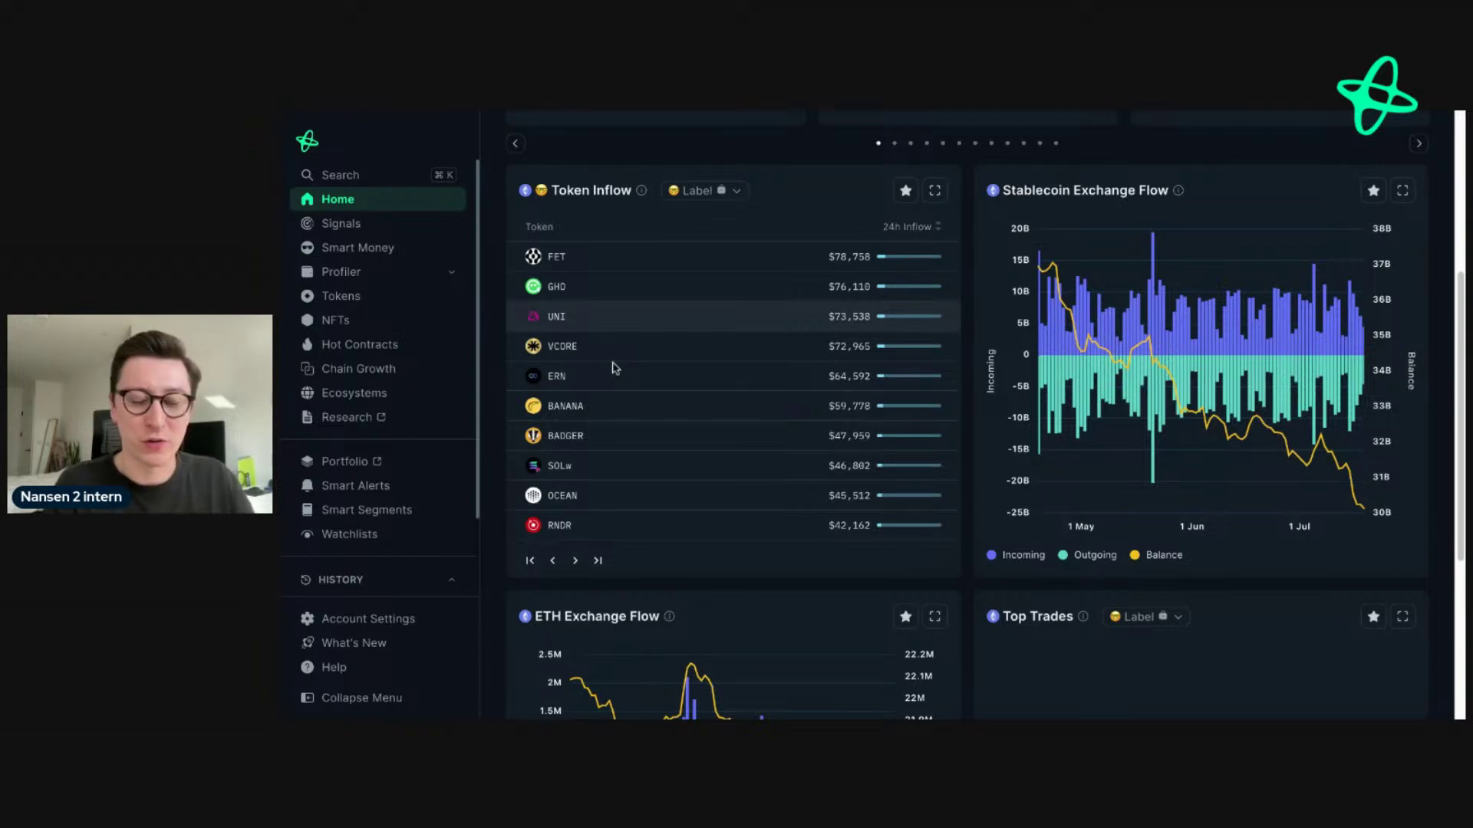
pyautogui.click(575, 561)
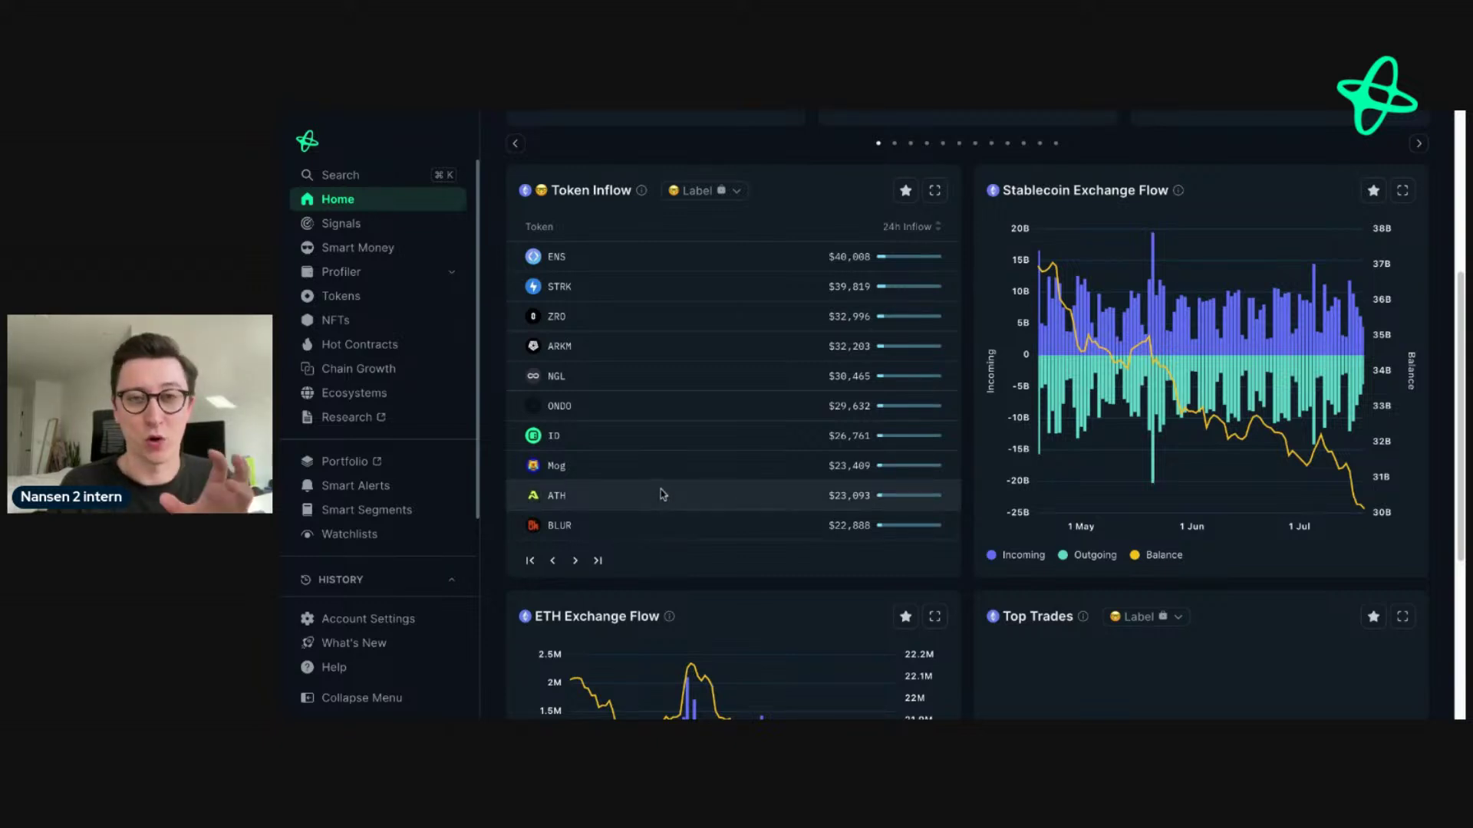
pyautogui.click(551, 561)
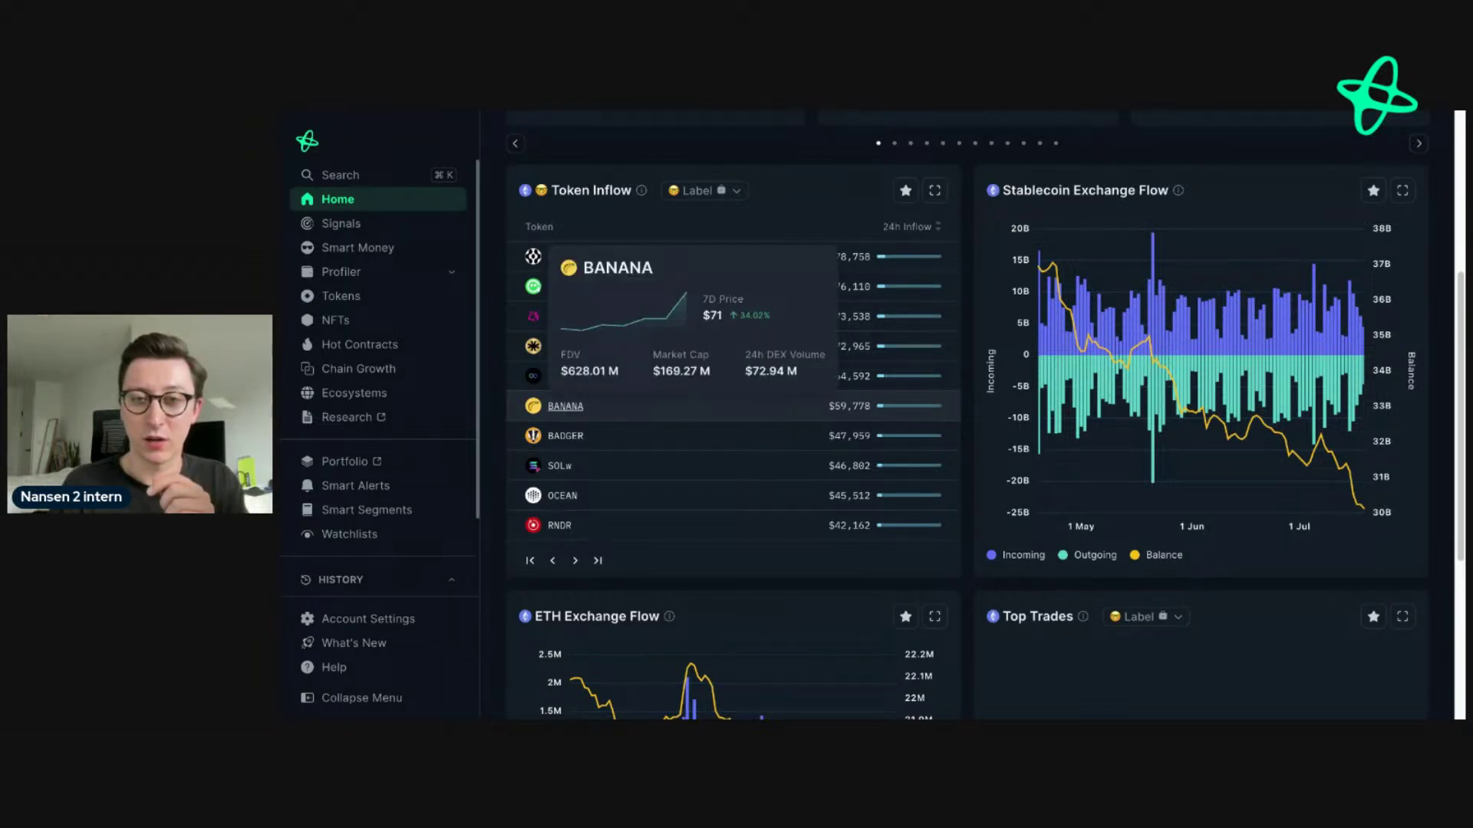
pyautogui.click(565, 407)
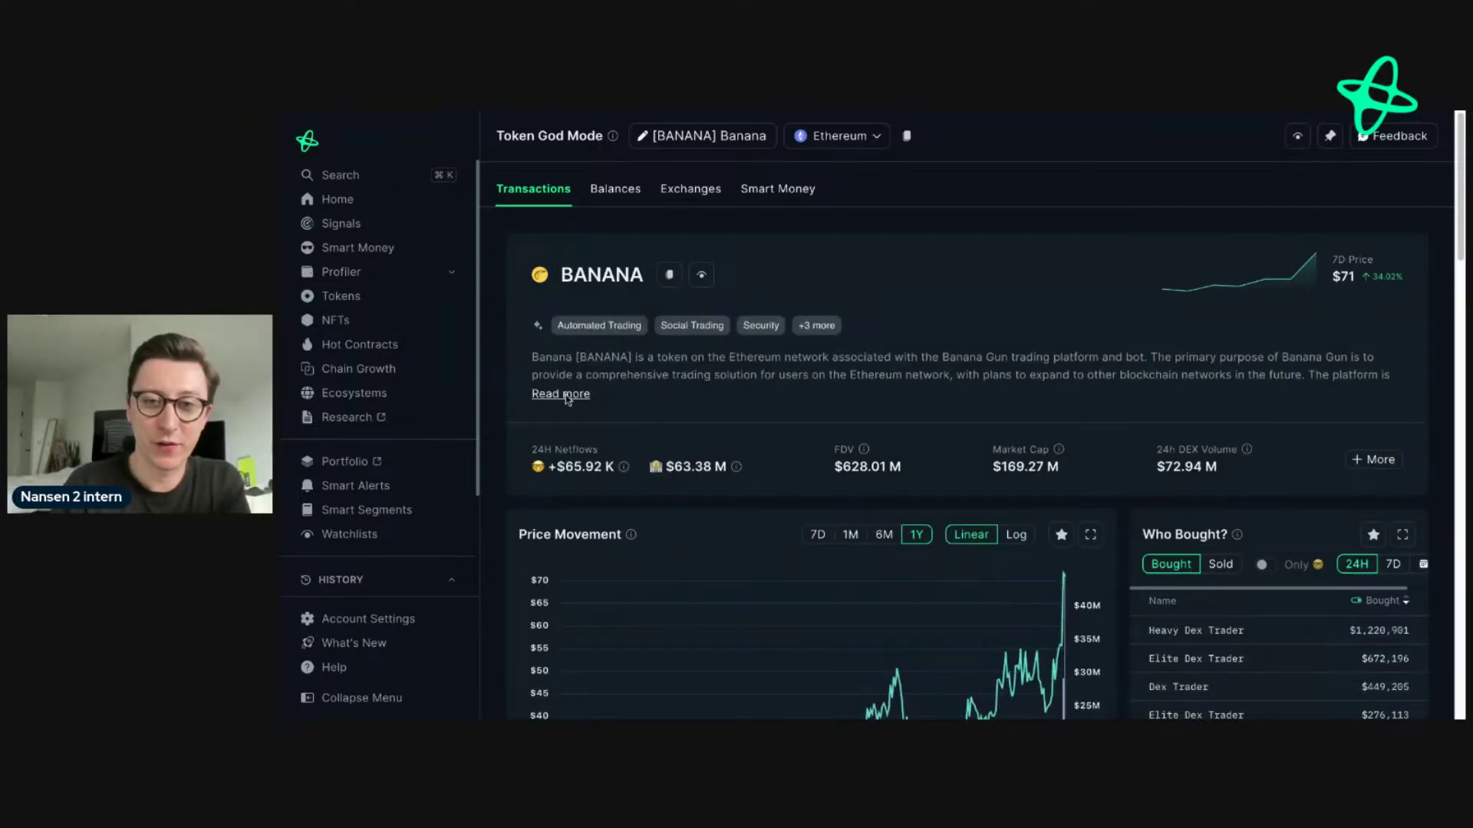
# Step: Check the Automated Trading tag, expand the full BANANA description and read it through to the key metrics
pyautogui.moveTo(625, 330)
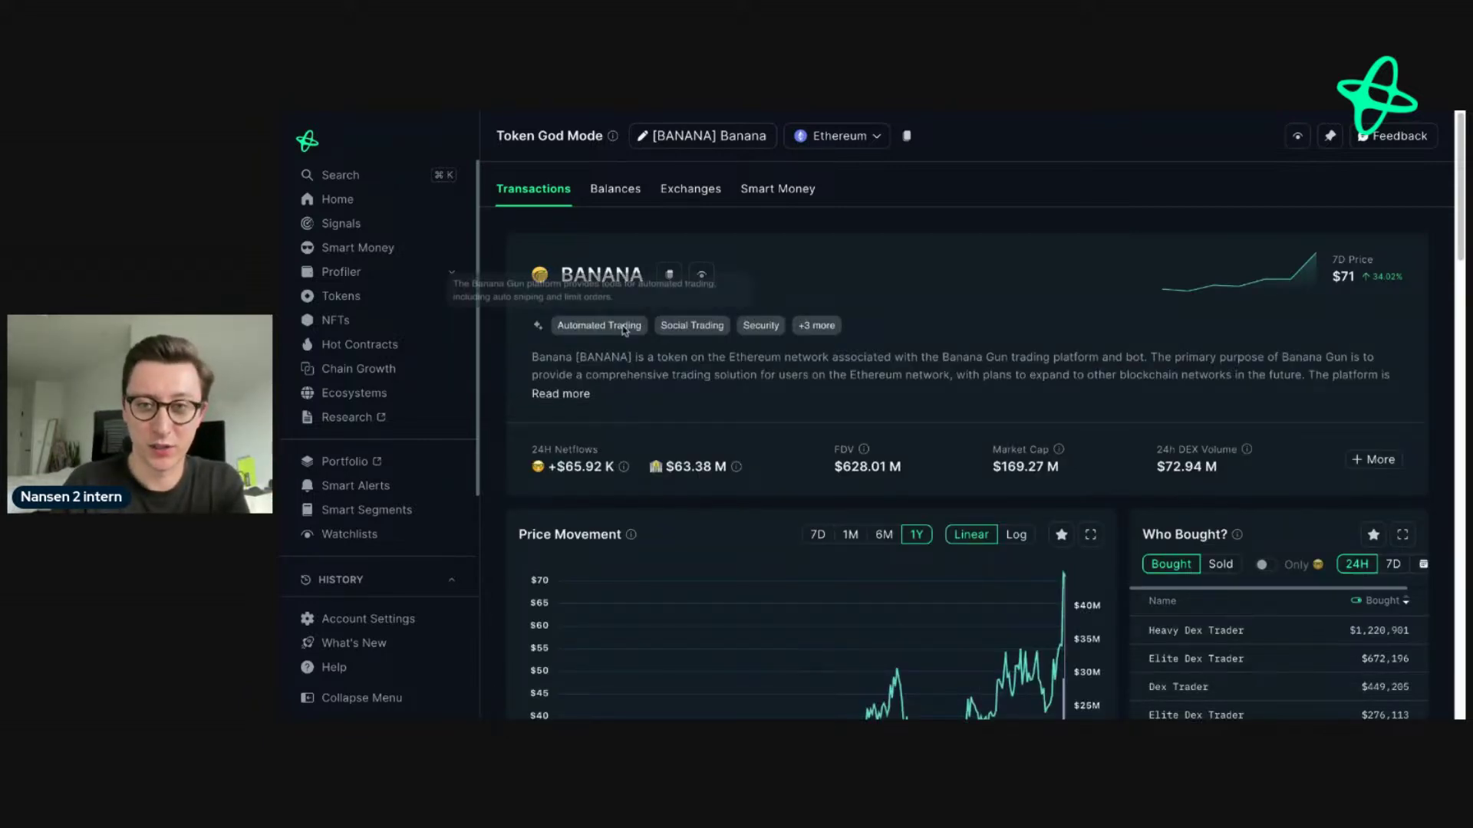
pyautogui.click(572, 394)
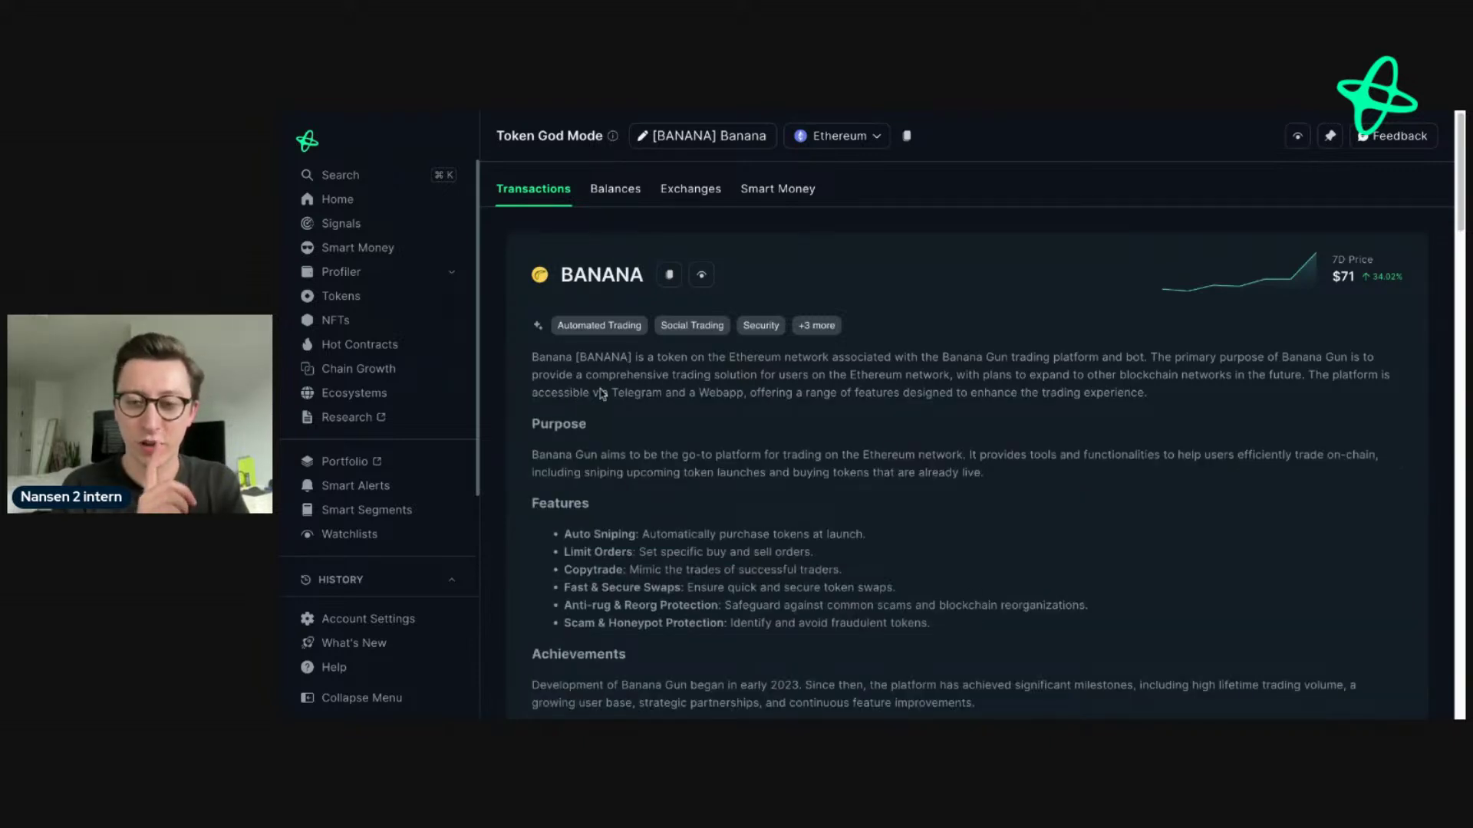
pyautogui.scroll(-1, 721, 395)
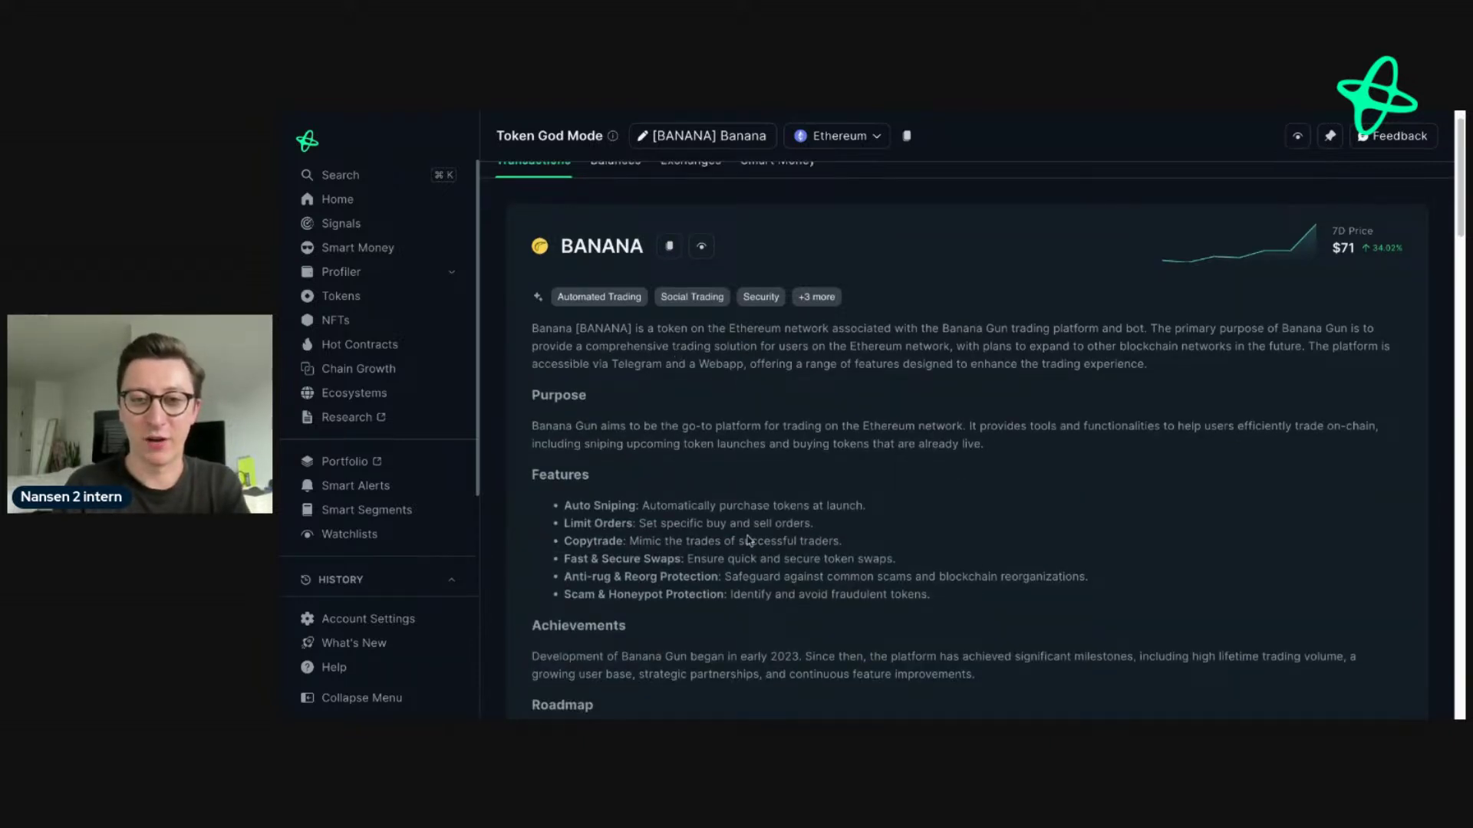
pyautogui.scroll(-1, 865, 517)
pyautogui.scroll(-2, 865, 518)
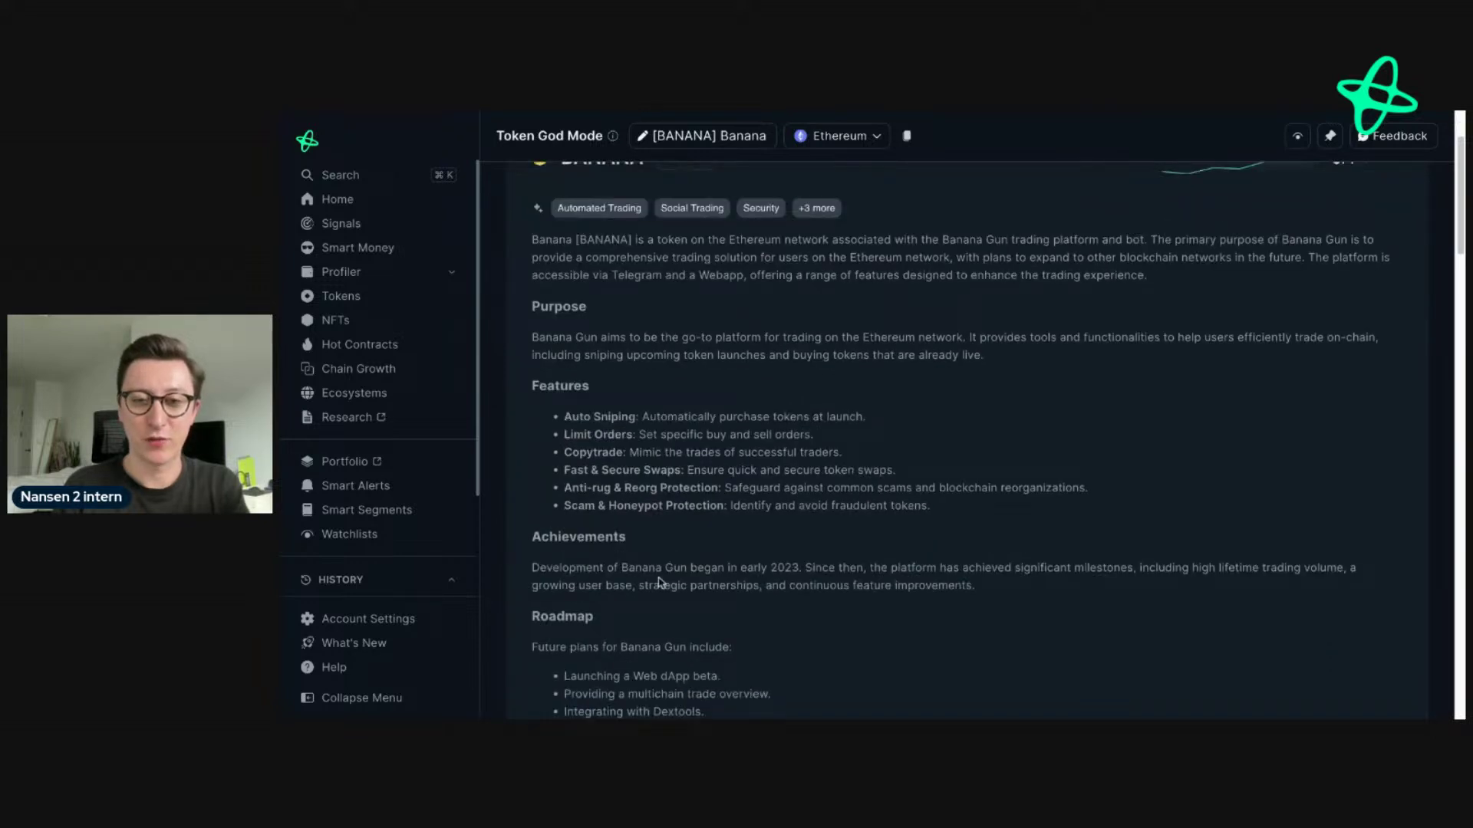
pyautogui.scroll(-6, 659, 583)
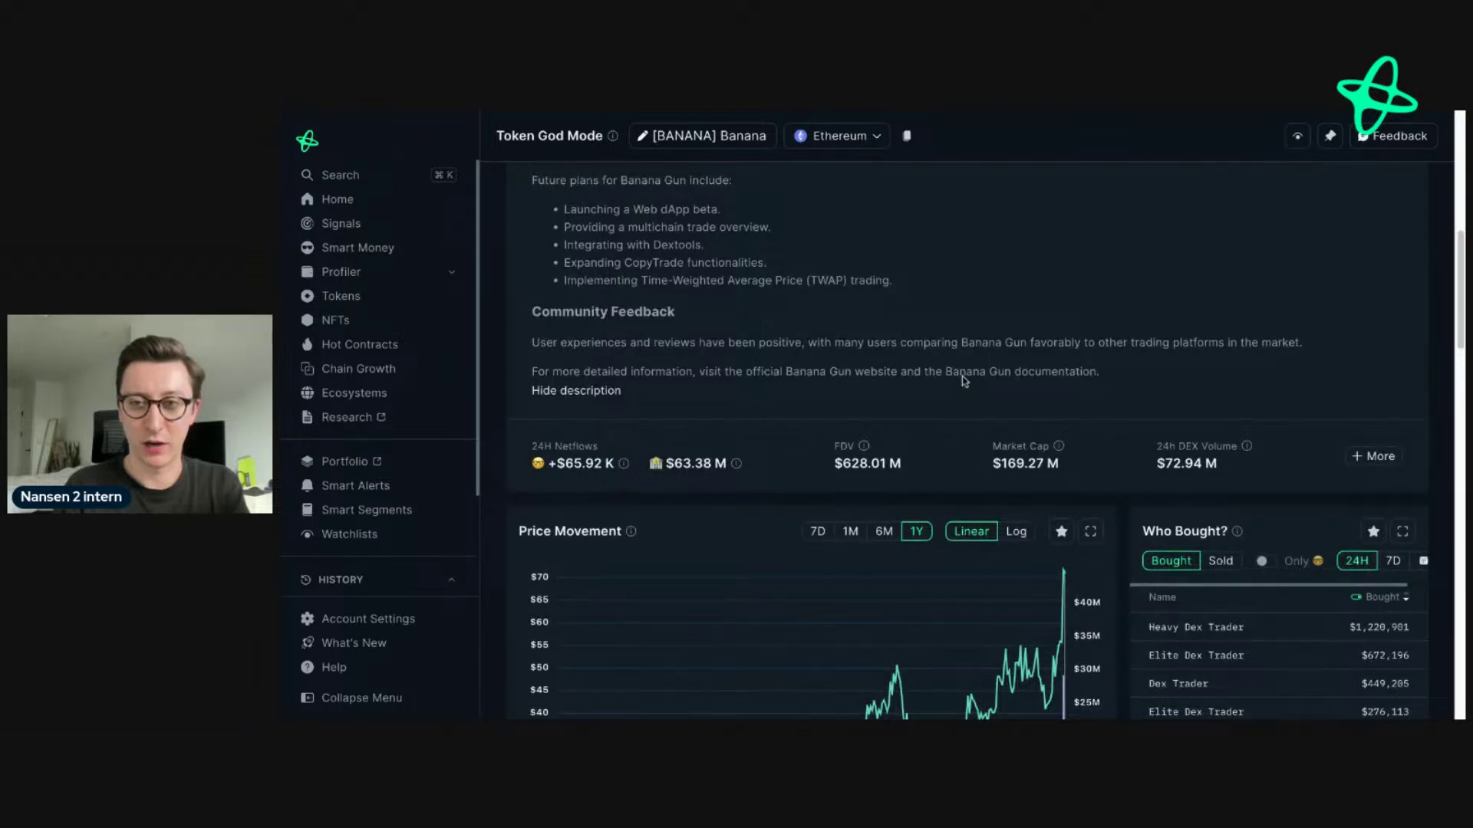
pyautogui.scroll(7, 962, 376)
pyautogui.scroll(-6, 1048, 468)
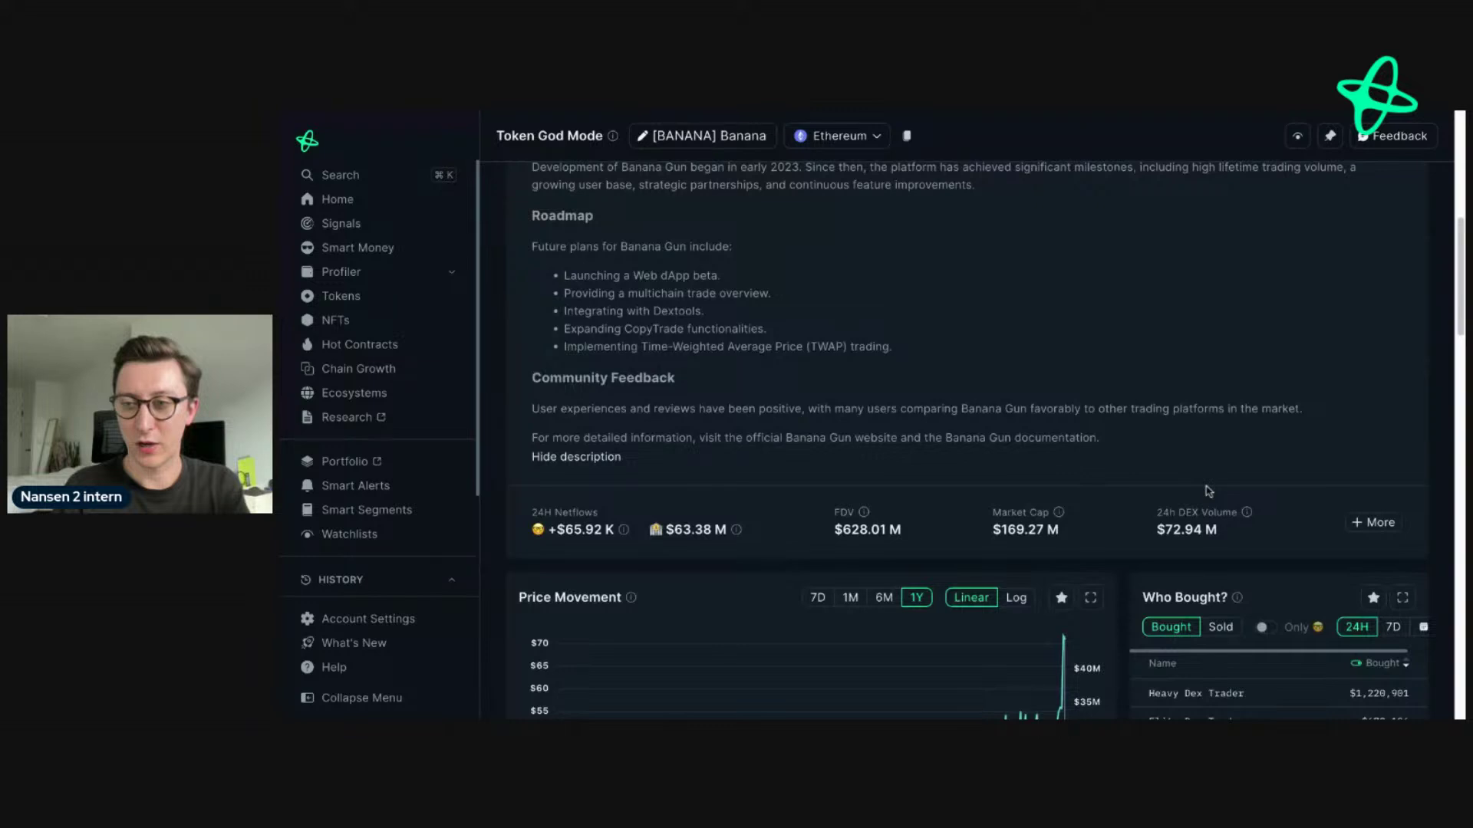
# Step: View the additional BANANA token metrics, close them and examine the Price Movement chart
pyautogui.click(1364, 521)
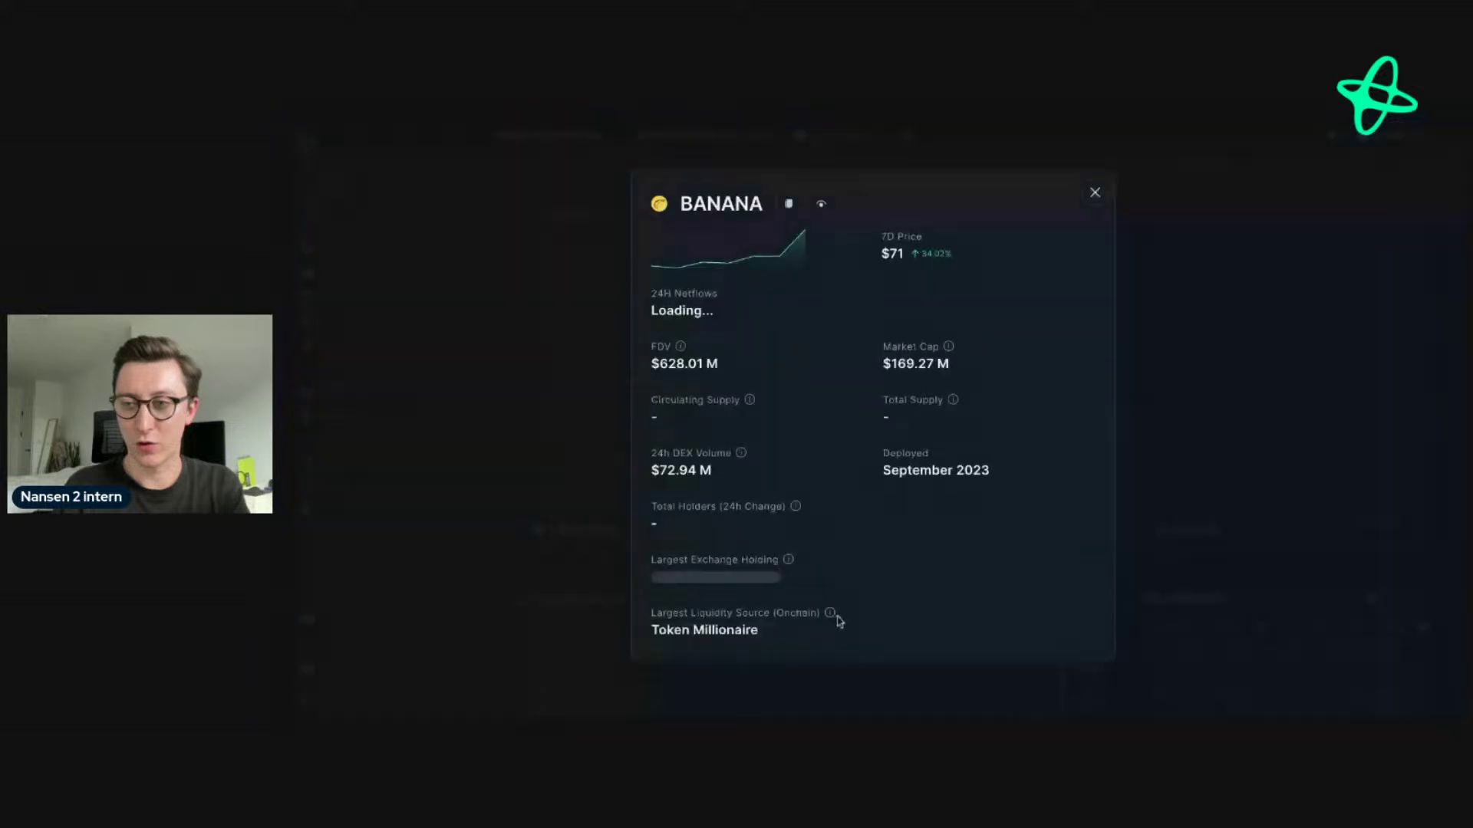
pyautogui.click(1365, 527)
pyautogui.scroll(-3, 1124, 377)
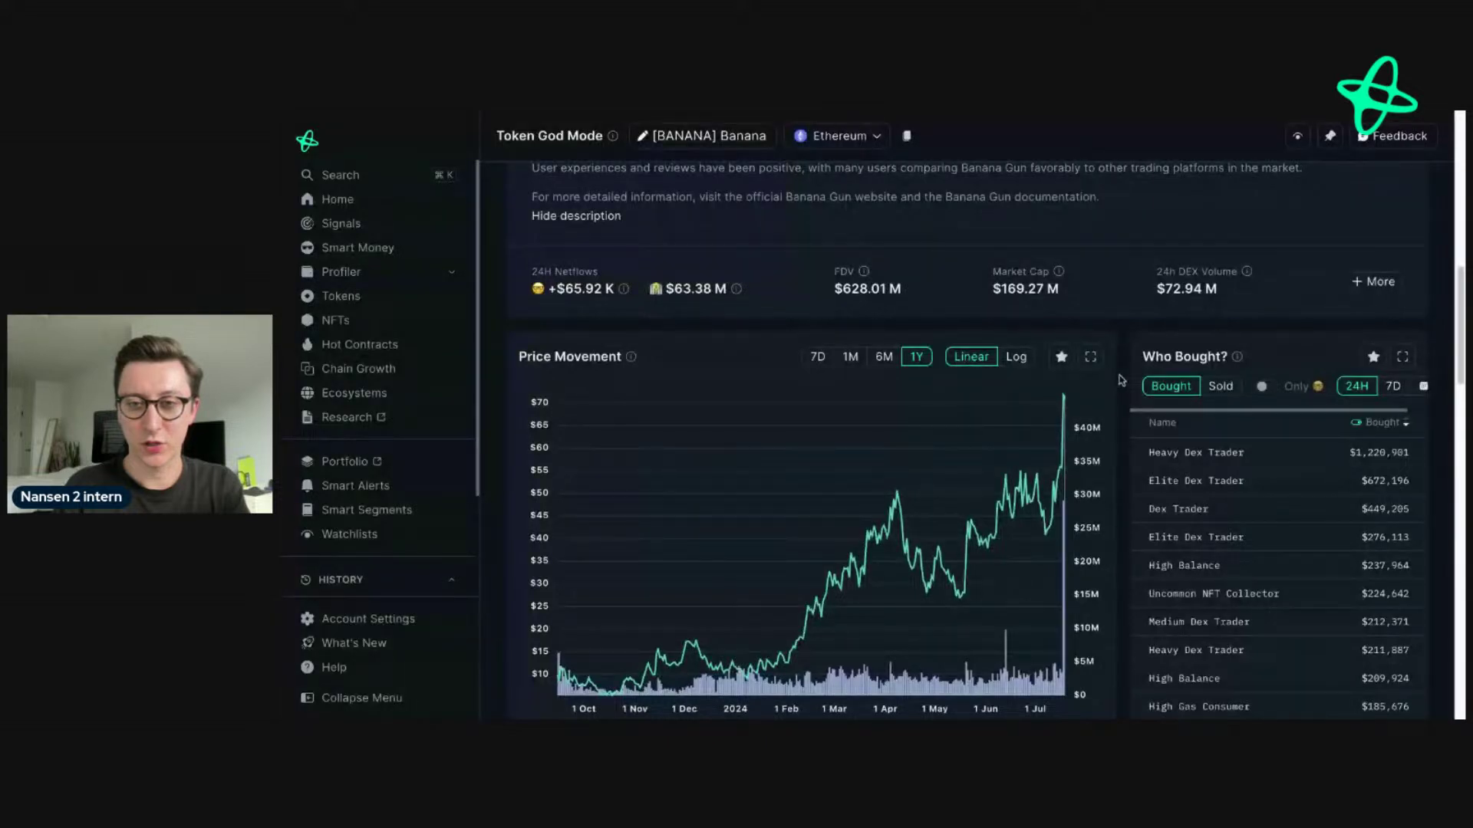
pyautogui.scroll(-1, 1120, 379)
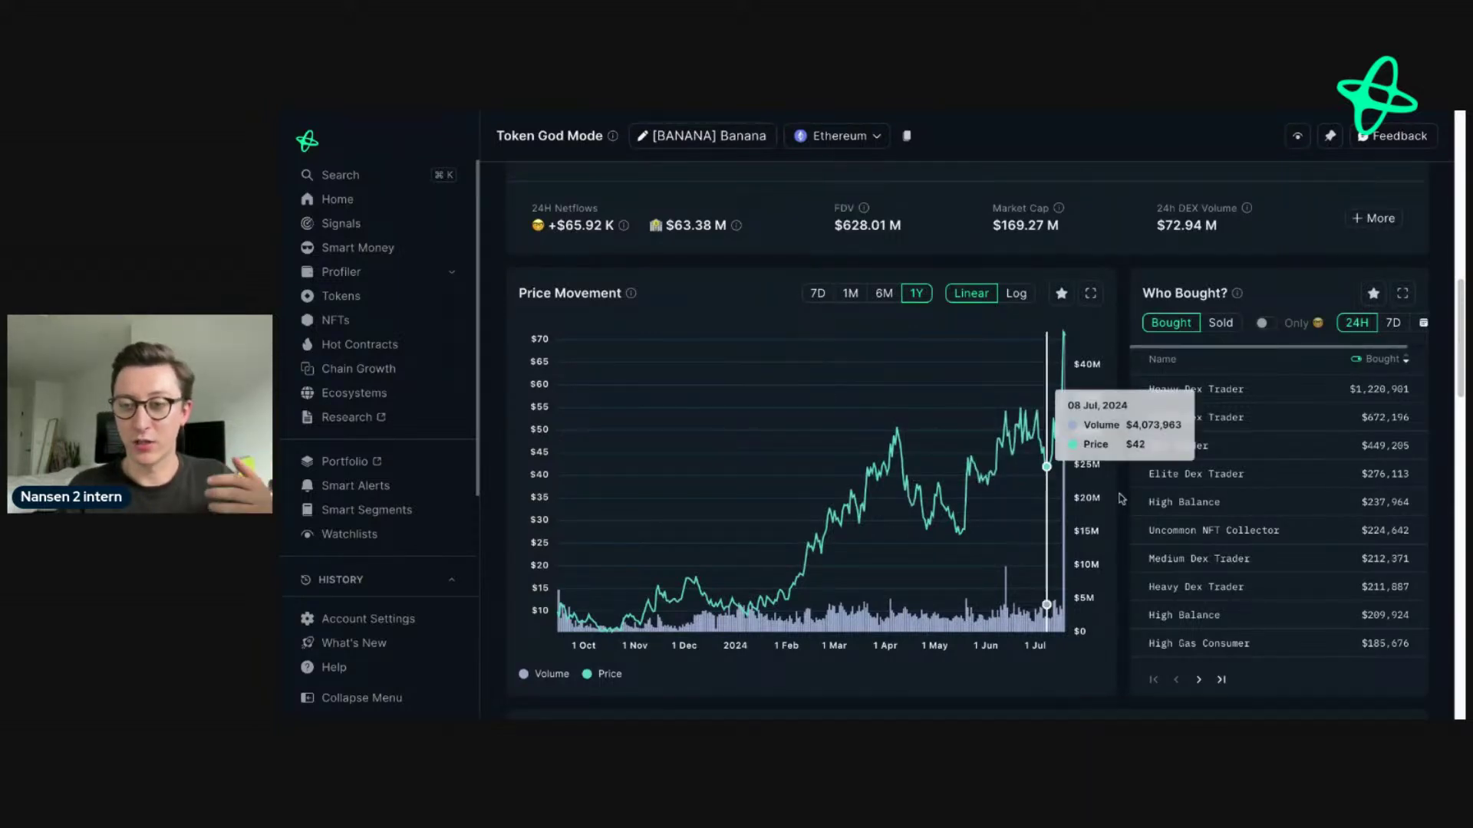
pyautogui.scroll(7, 1159, 460)
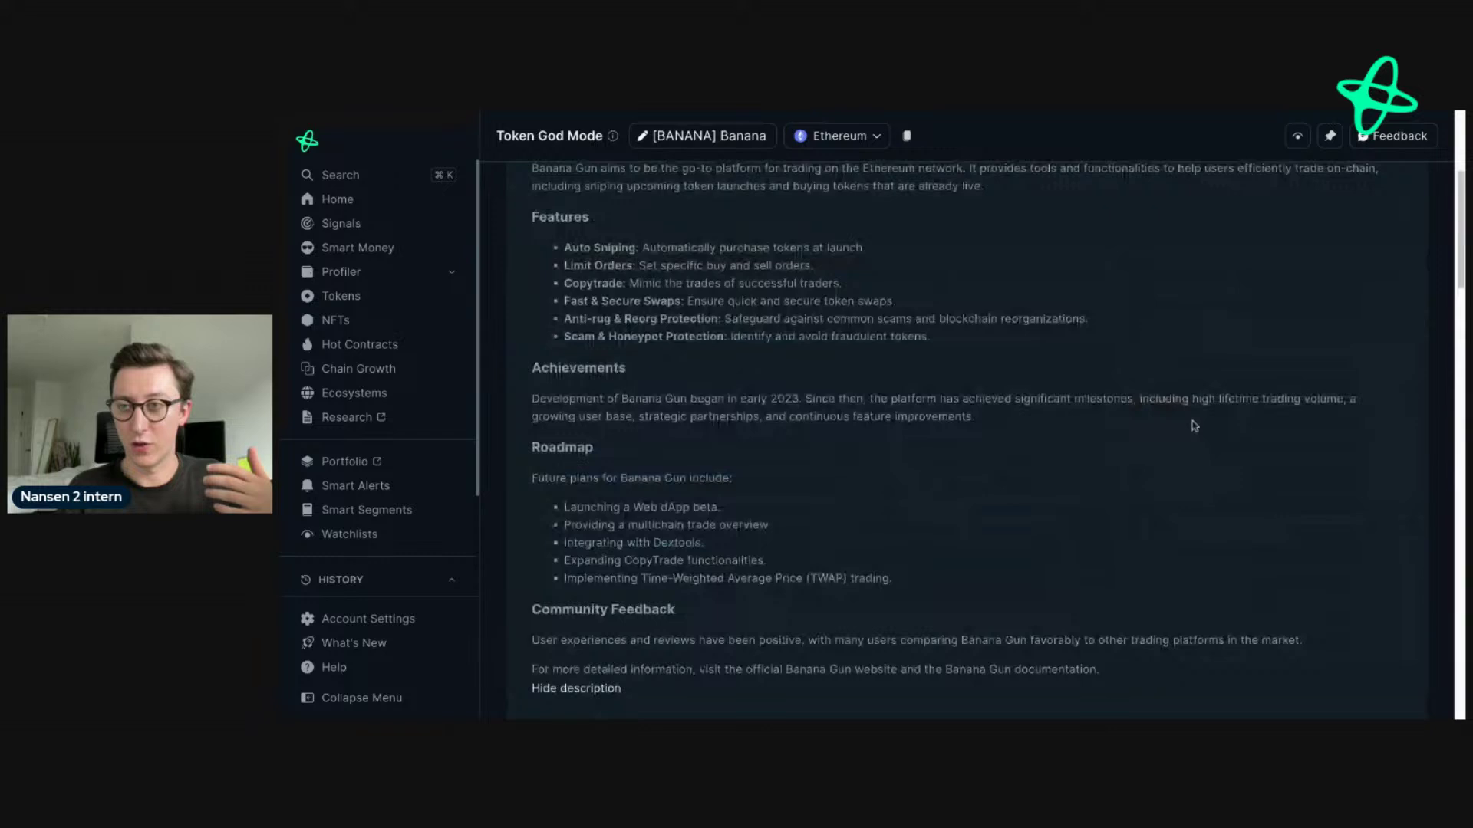
pyautogui.scroll(4, 1189, 421)
pyautogui.scroll(-4, 1144, 404)
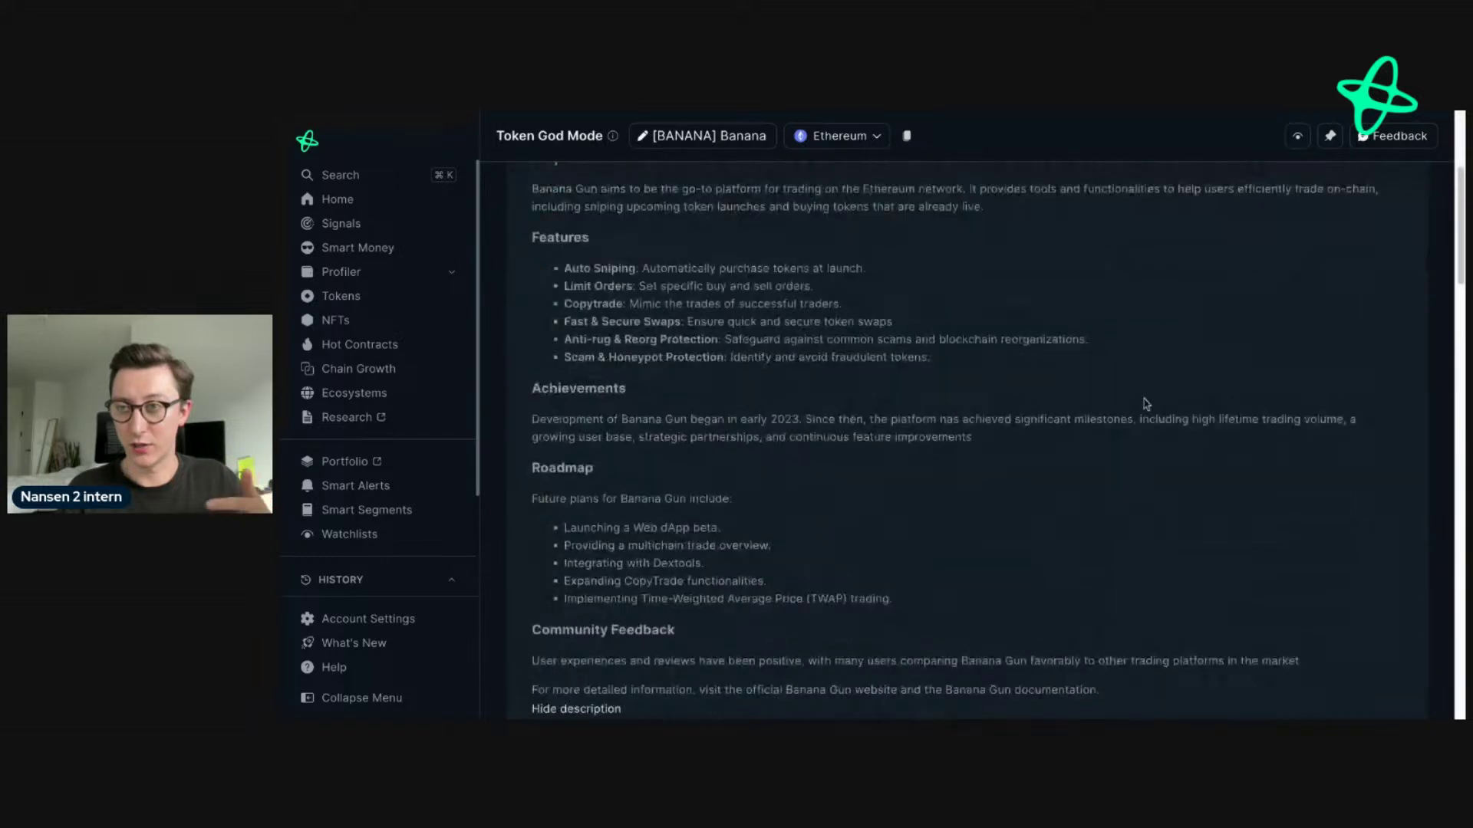
# Step: Check BANANA's early-July dip in the Price Movement chart, reread the full description and return to the chart
pyautogui.scroll(-6, 1146, 404)
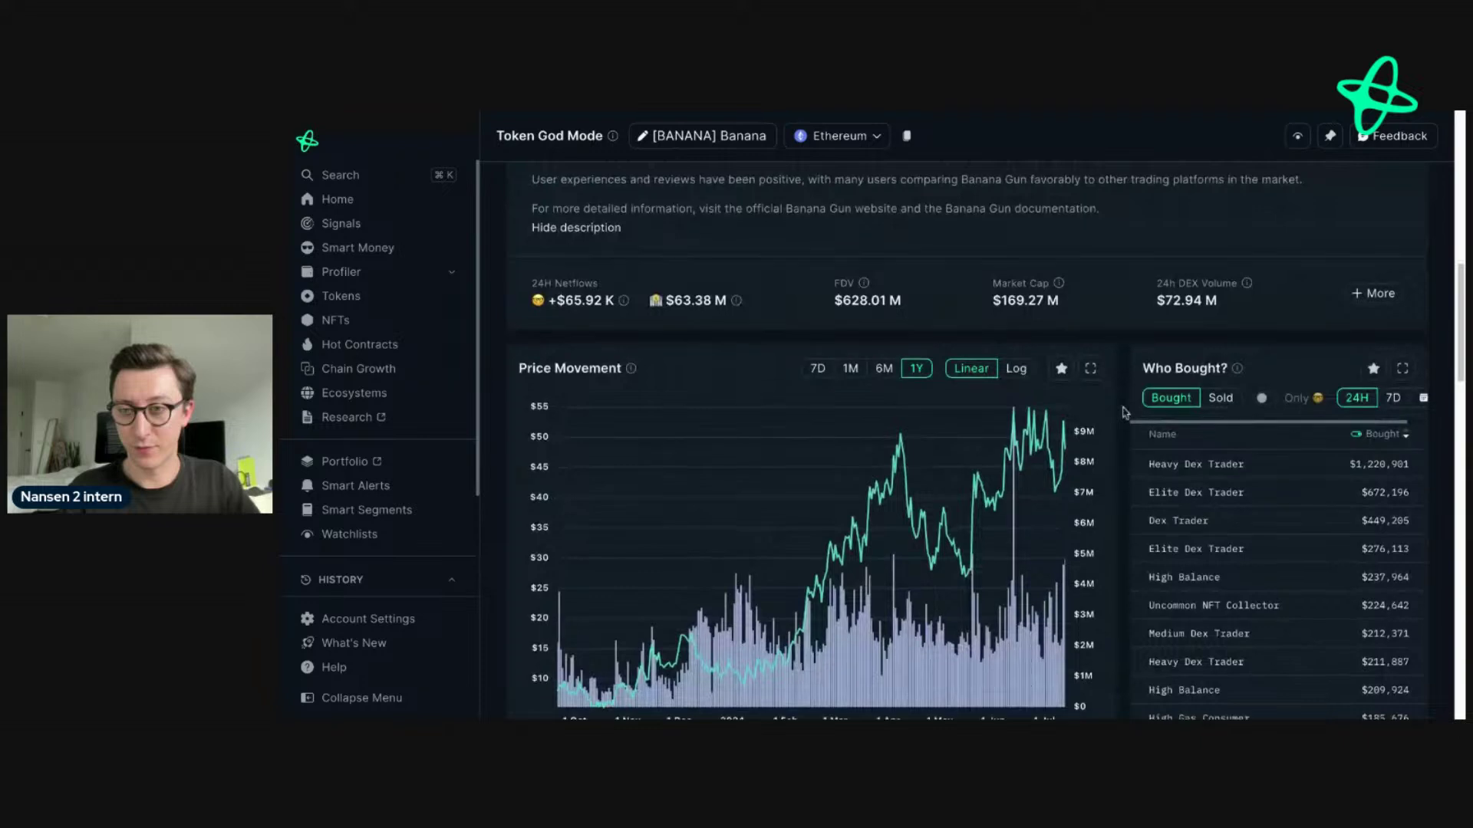
pyautogui.moveTo(1057, 491)
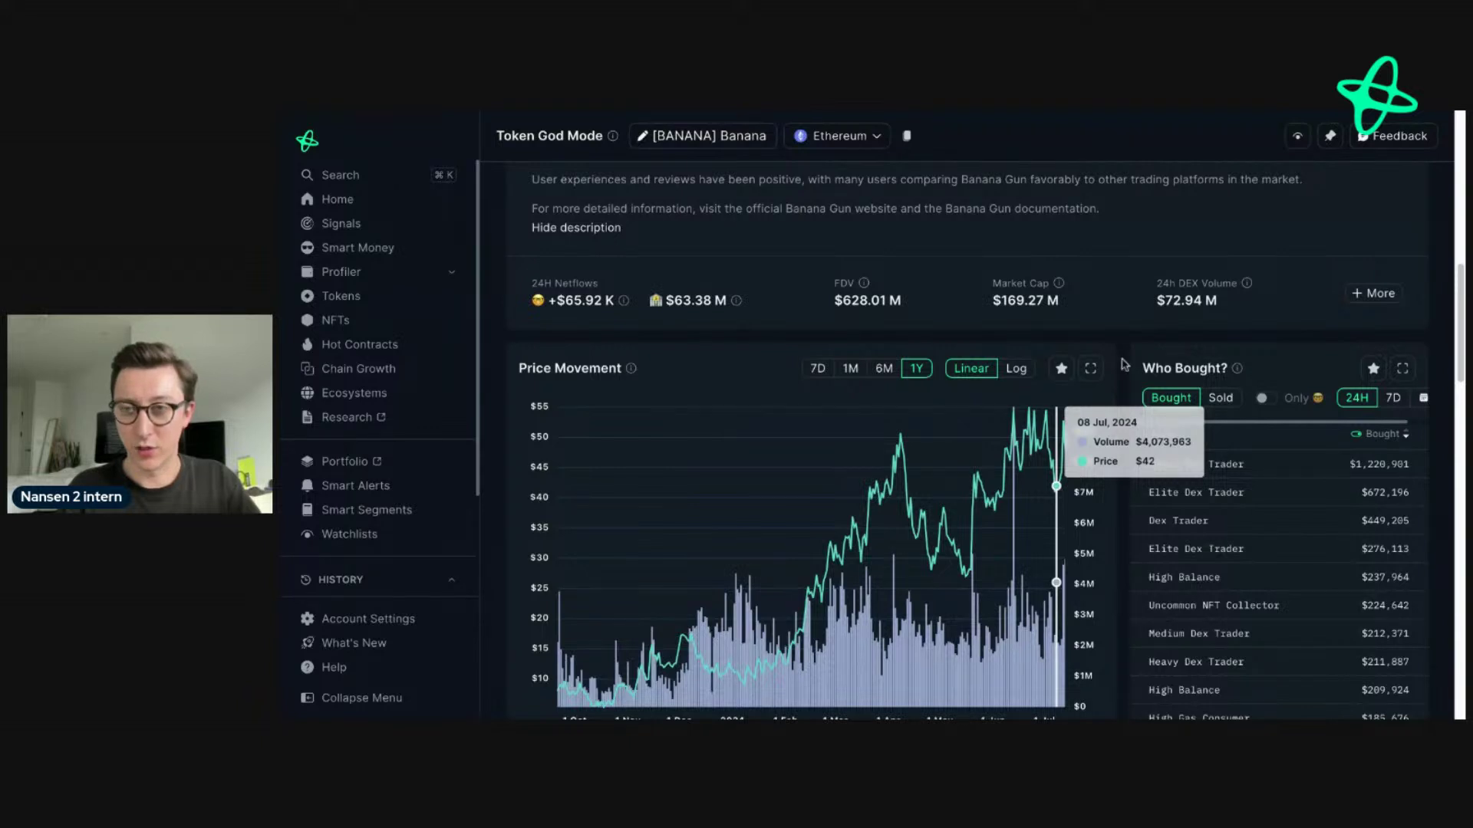
pyautogui.scroll(10, 1126, 345)
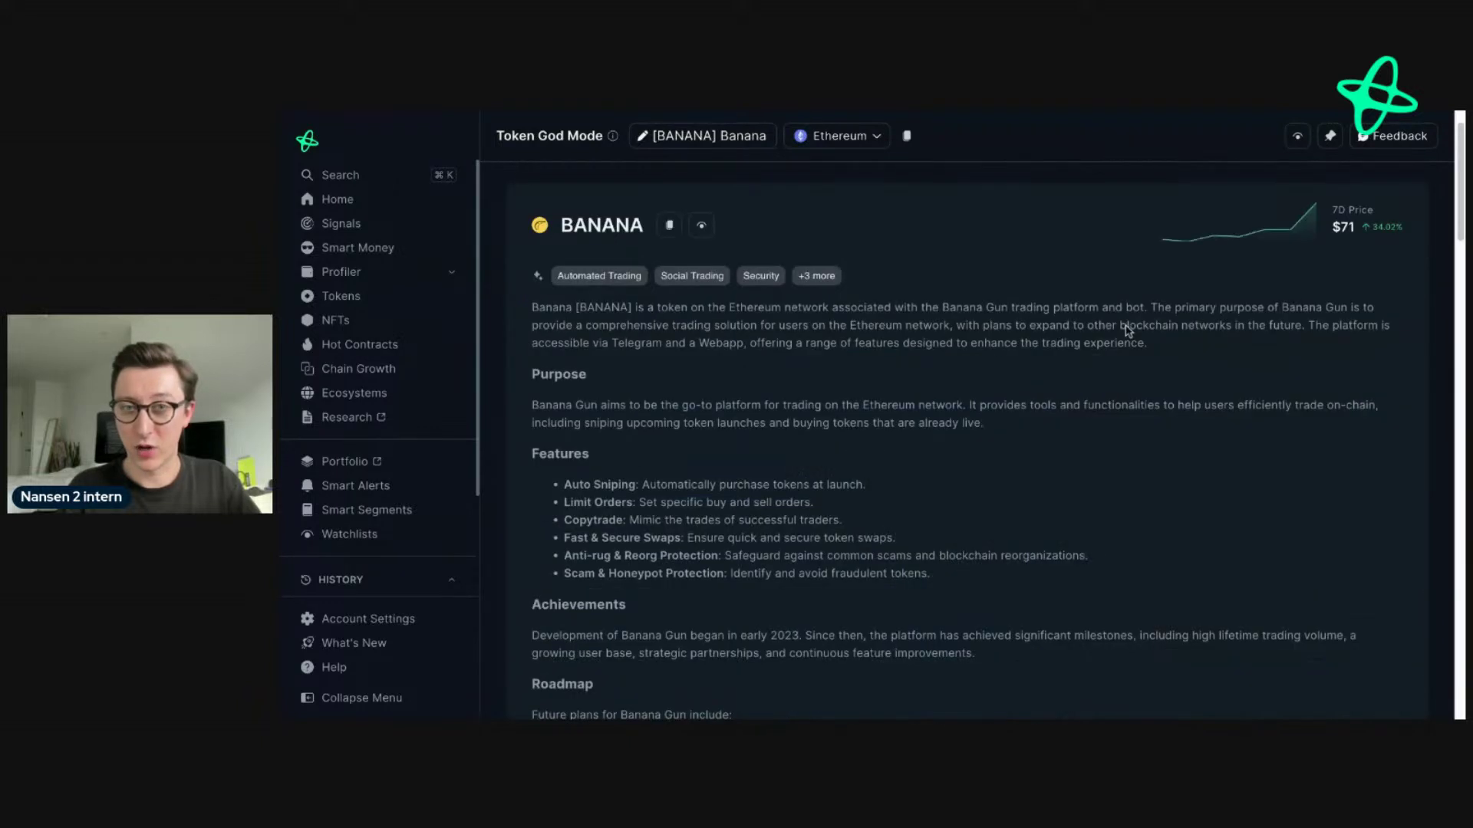
pyautogui.scroll(-3, 1126, 331)
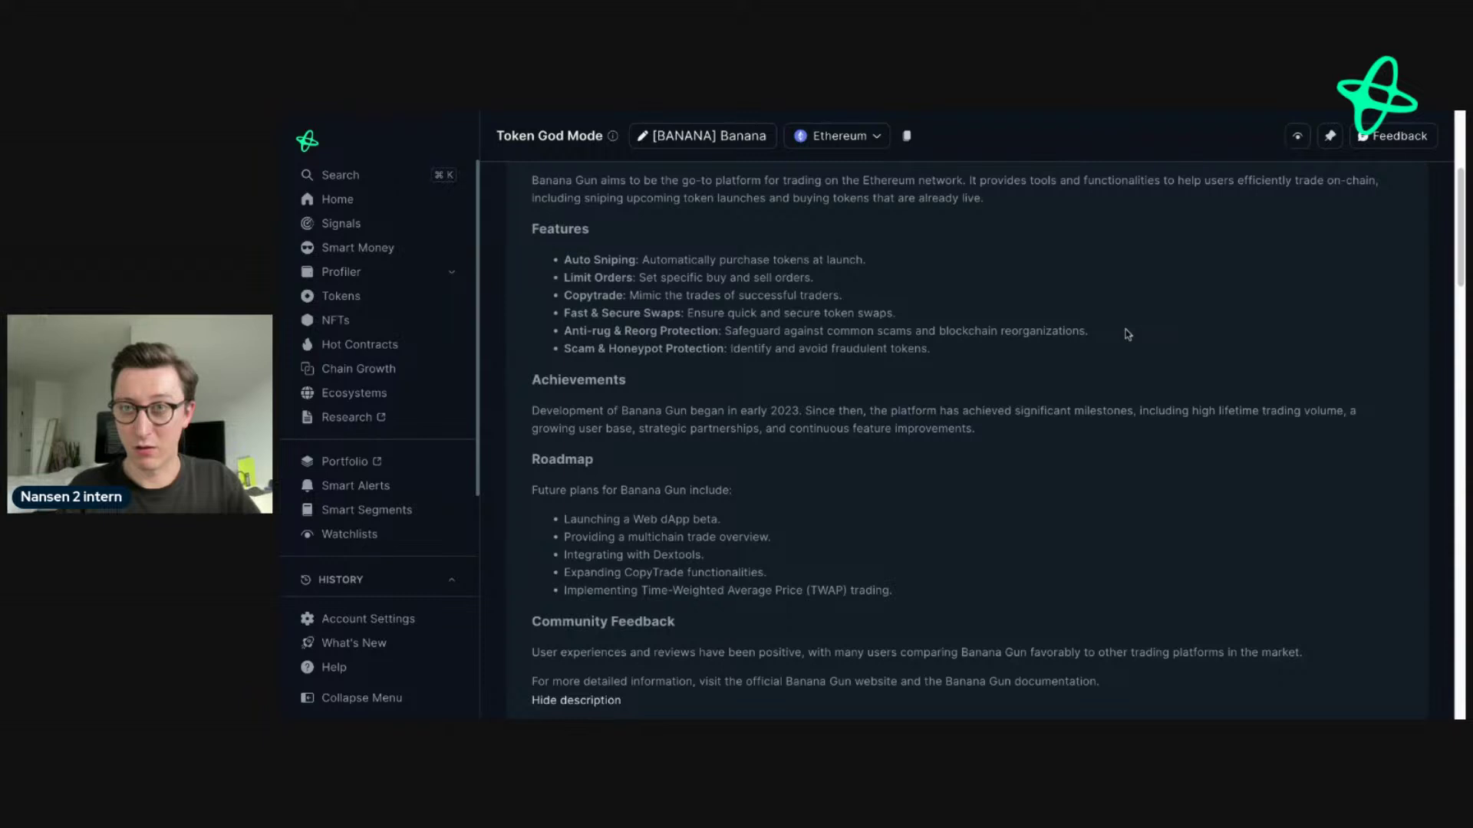
pyautogui.scroll(-7, 1128, 334)
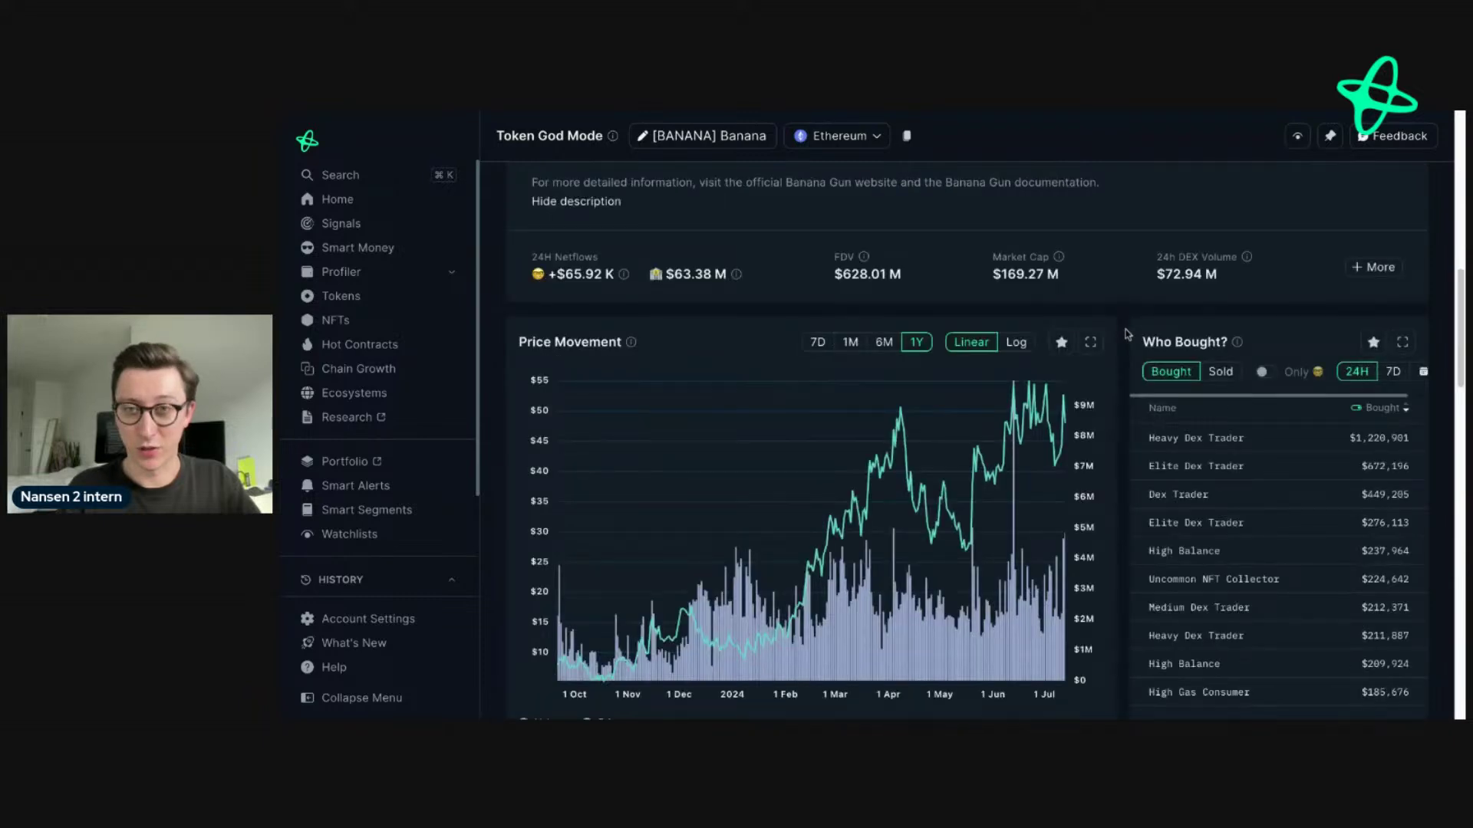
# Step: Set the custom date range of the Who Bought? list to July 7 through July 8, 2024
pyautogui.scroll(-1, 1265, 299)
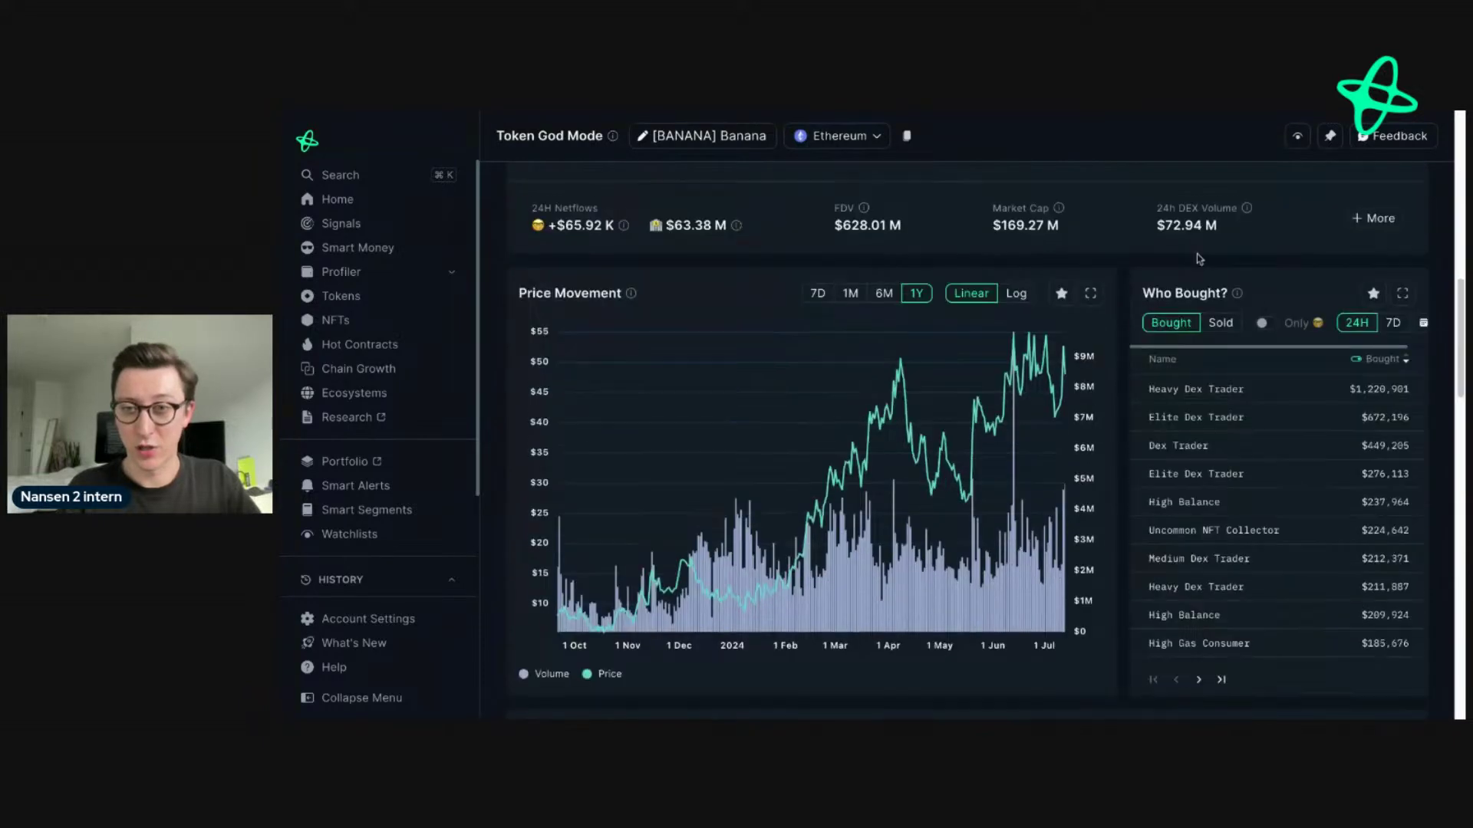
pyautogui.click(1423, 315)
pyautogui.click(1424, 362)
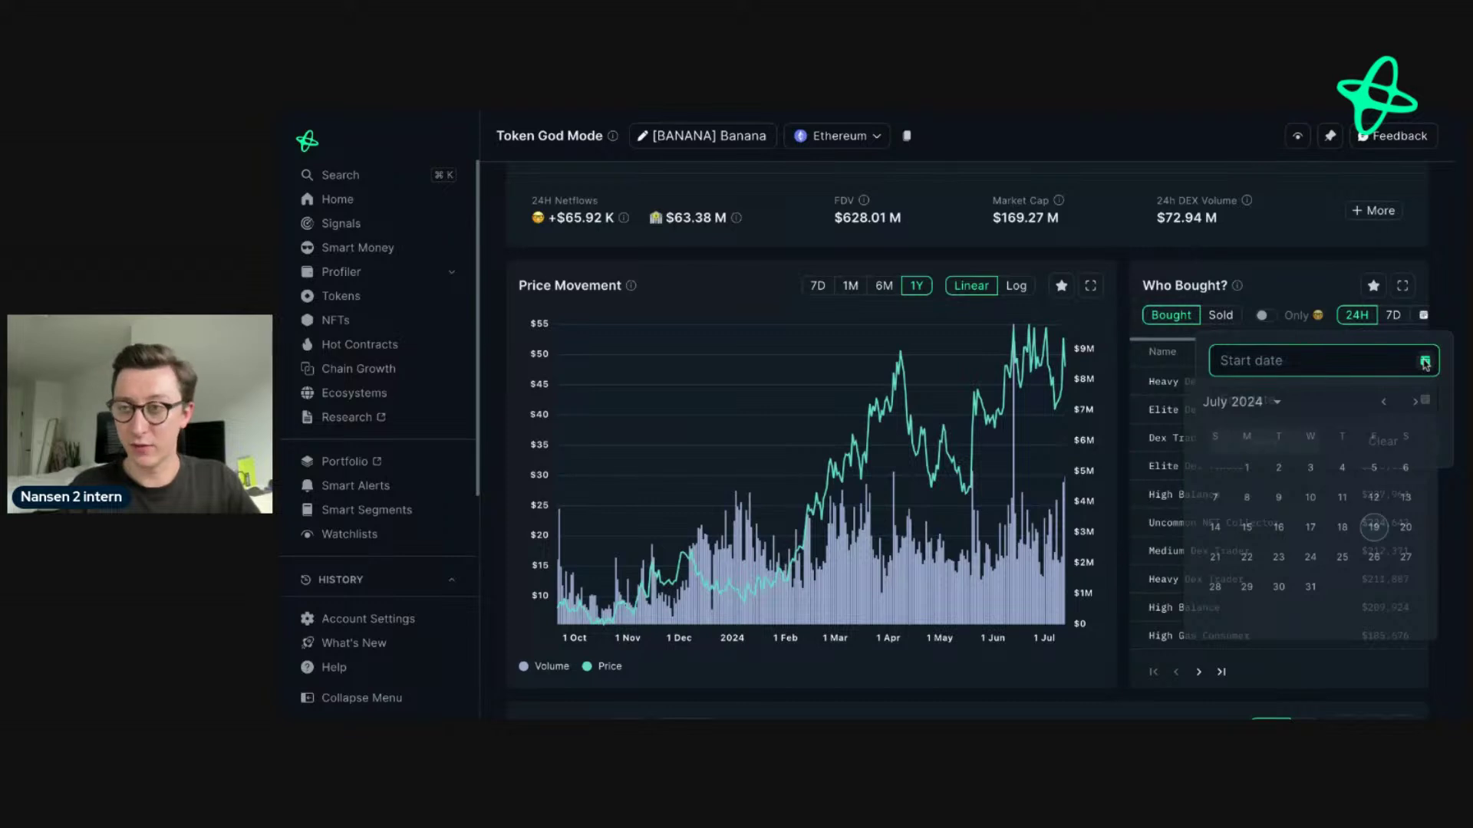
pyautogui.click(1220, 503)
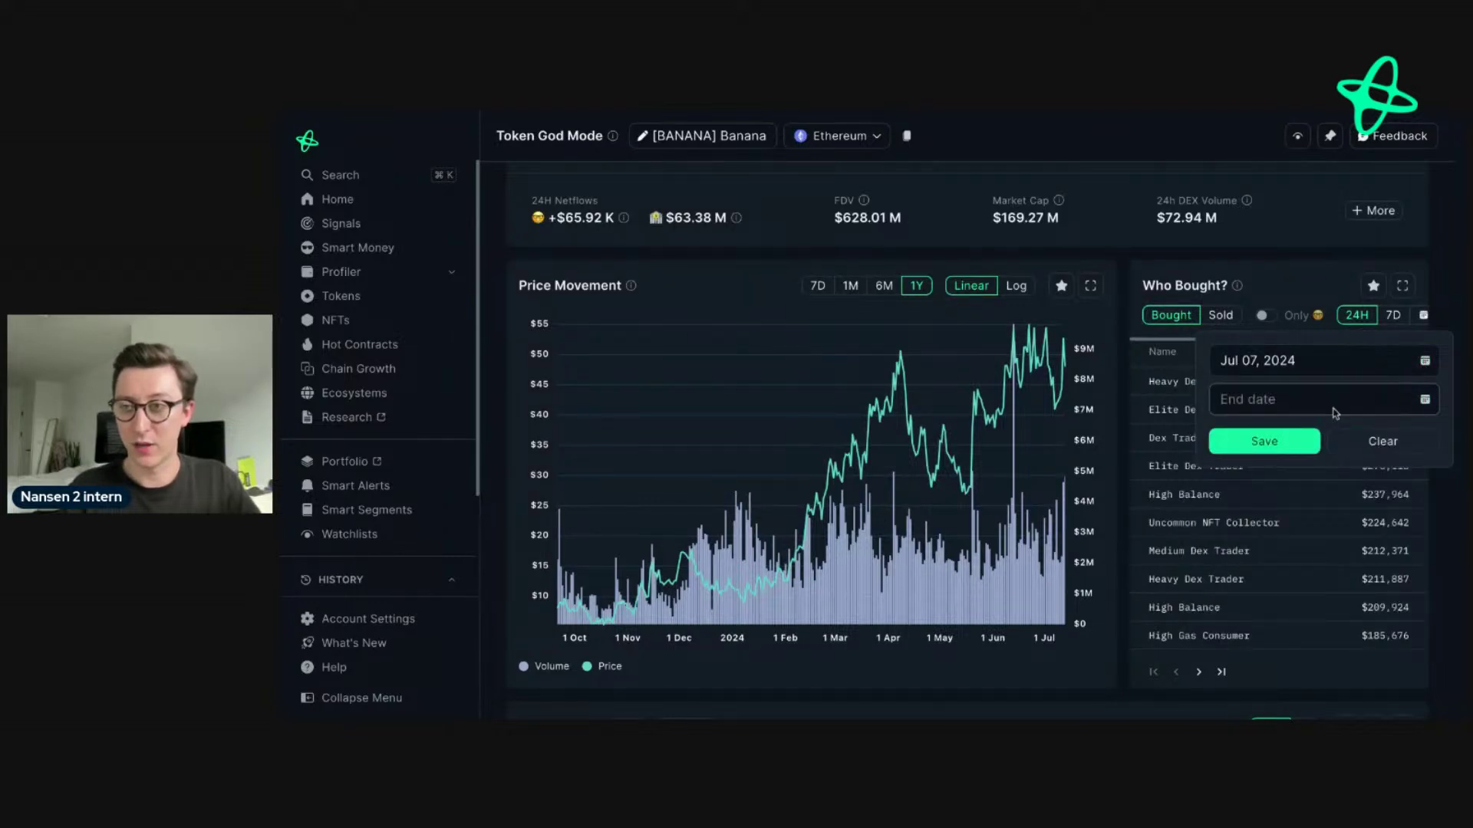
pyautogui.click(1334, 411)
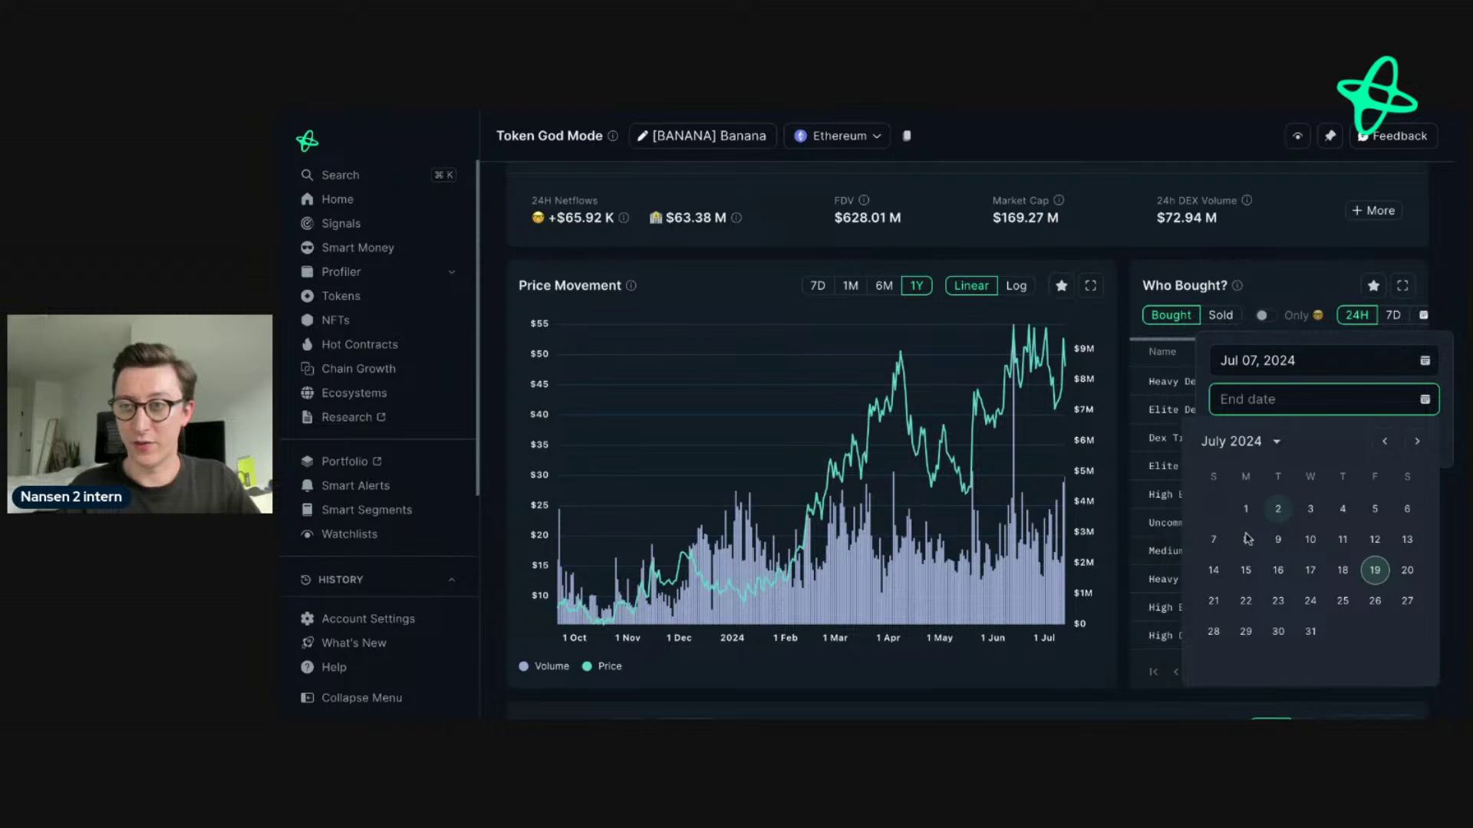
pyautogui.click(1246, 539)
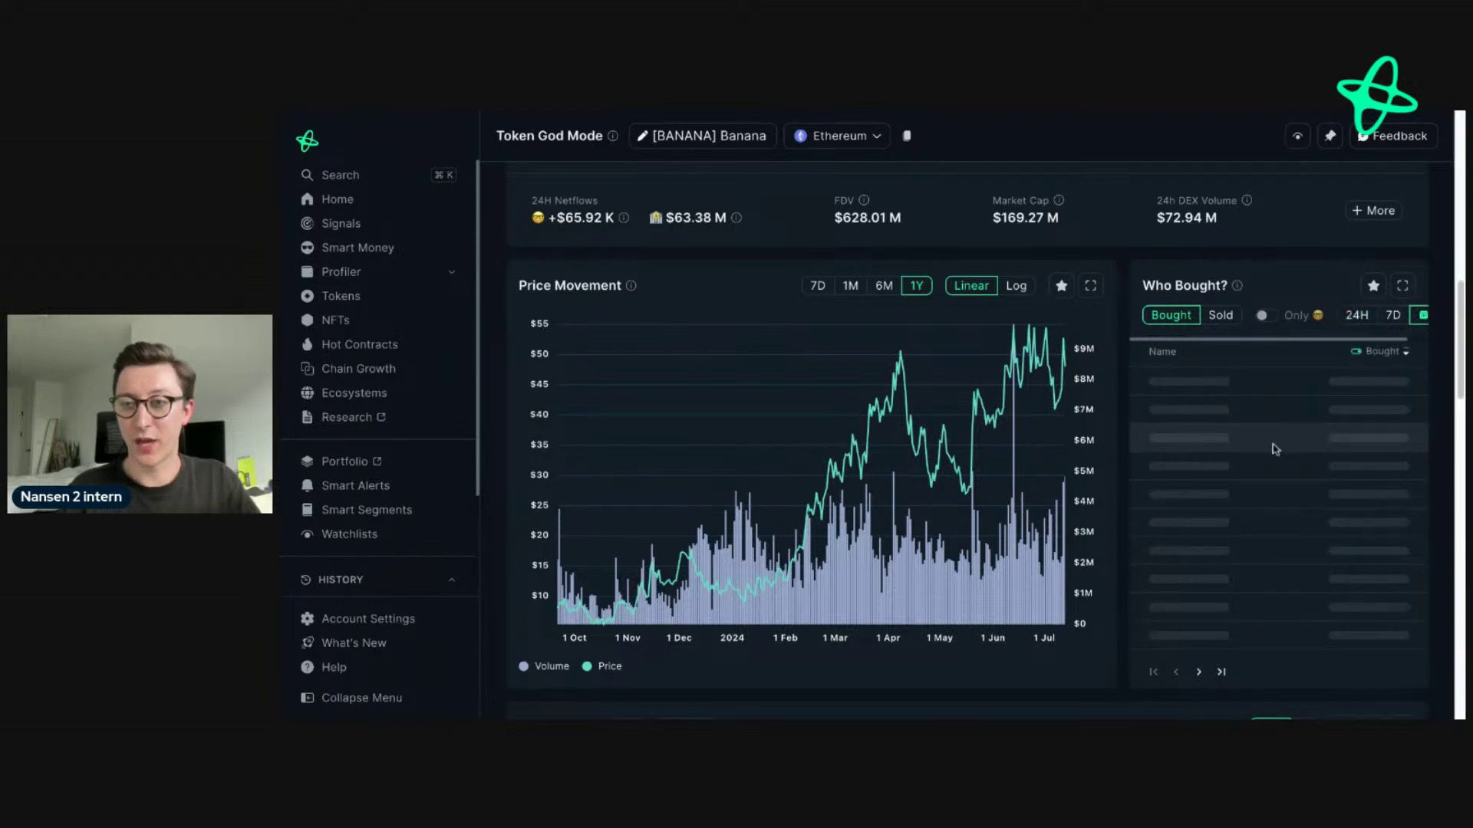
pyautogui.moveTo(1273, 449)
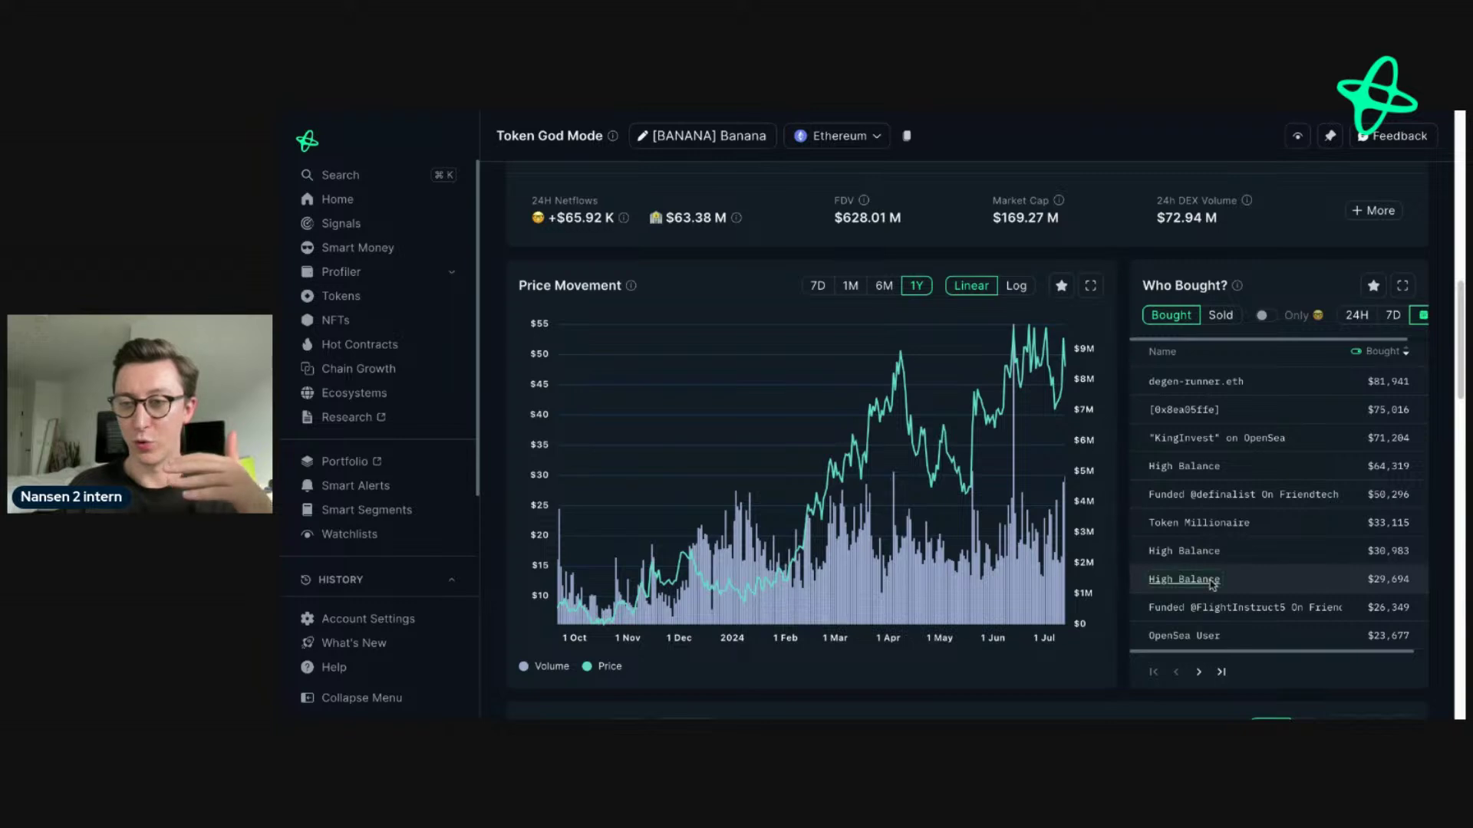
pyautogui.moveTo(1211, 583)
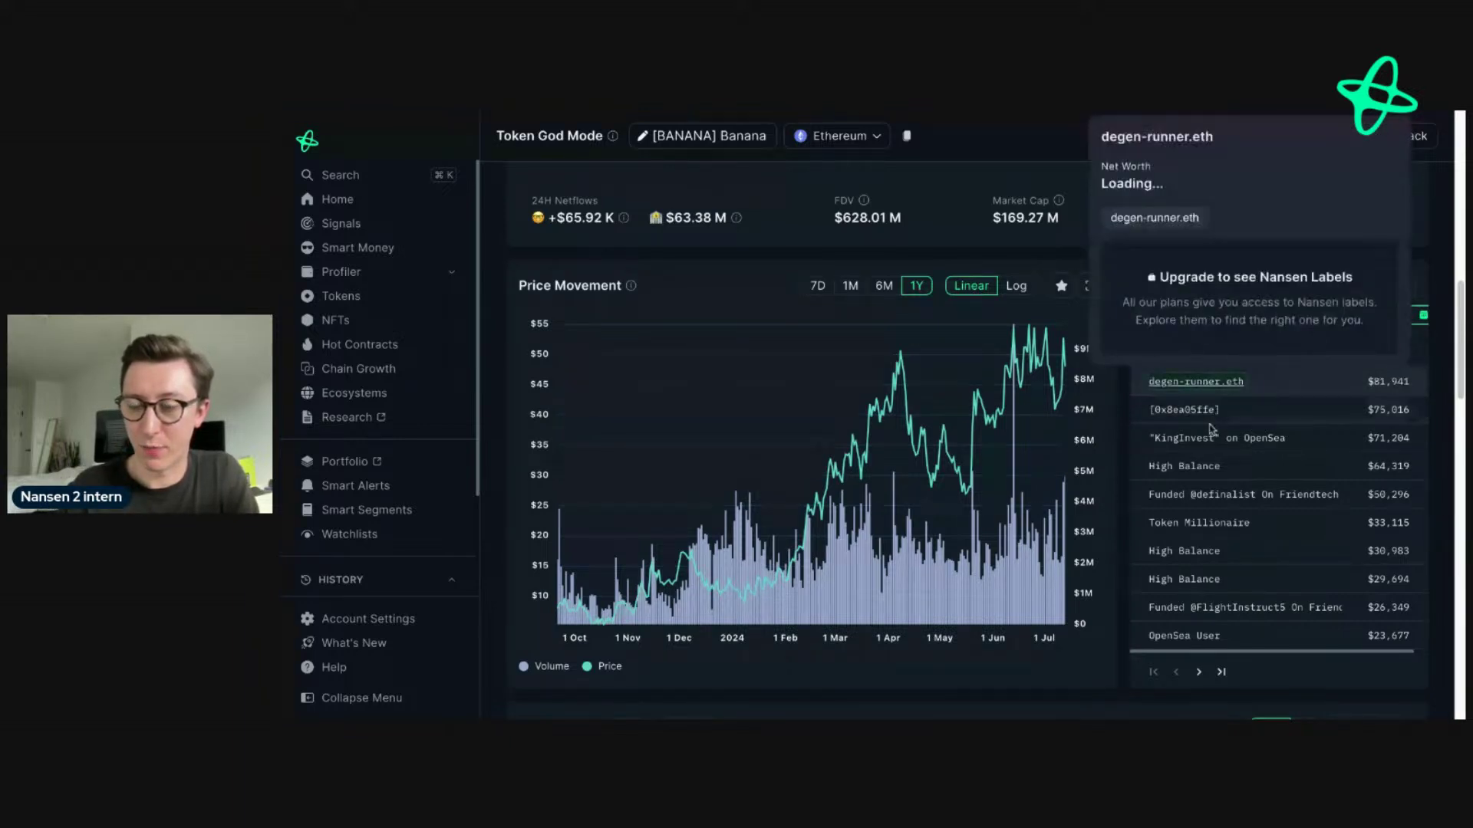
pyautogui.moveTo(1199, 387)
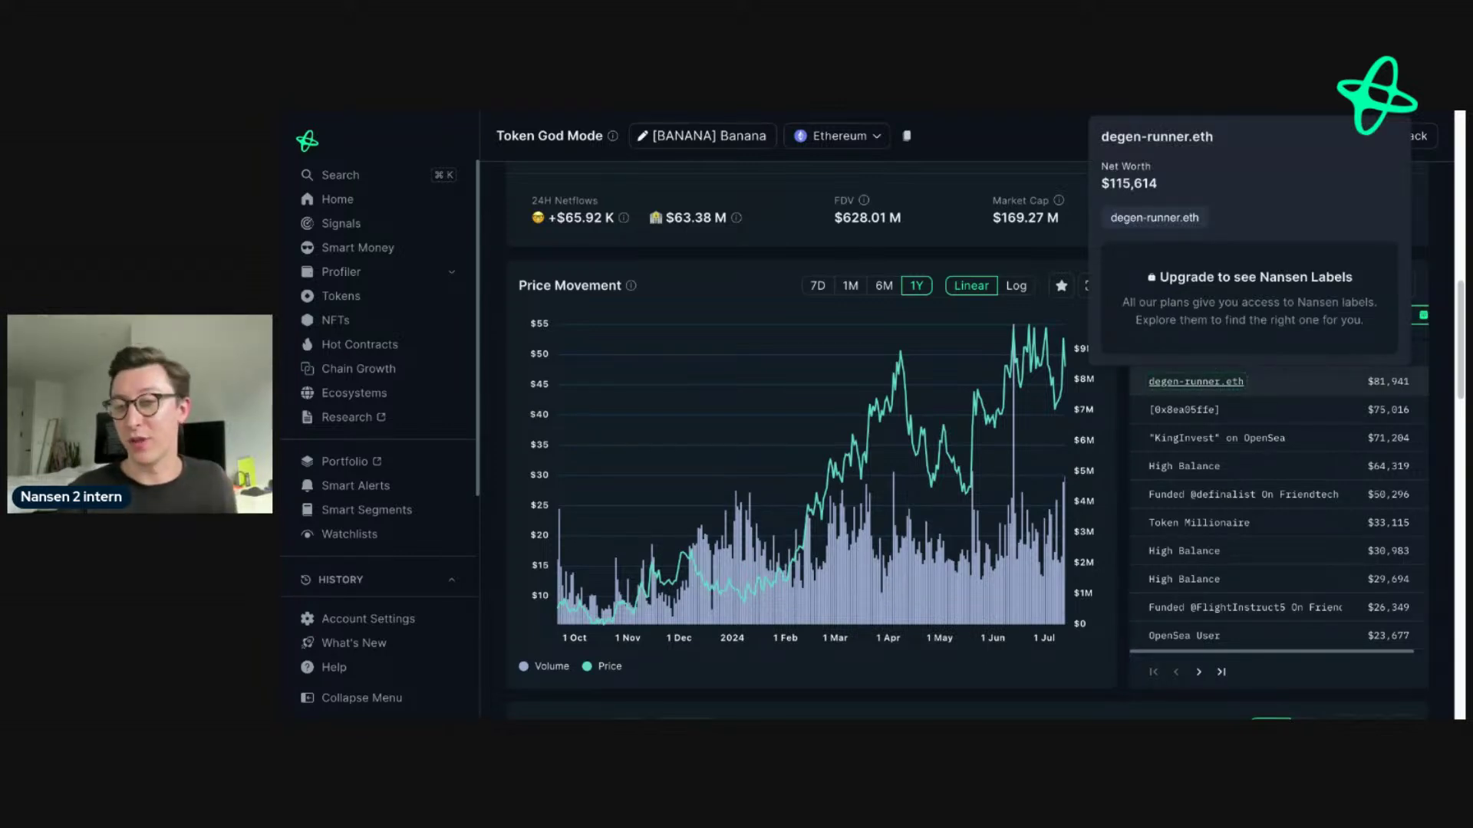
pyautogui.moveTo(1205, 449)
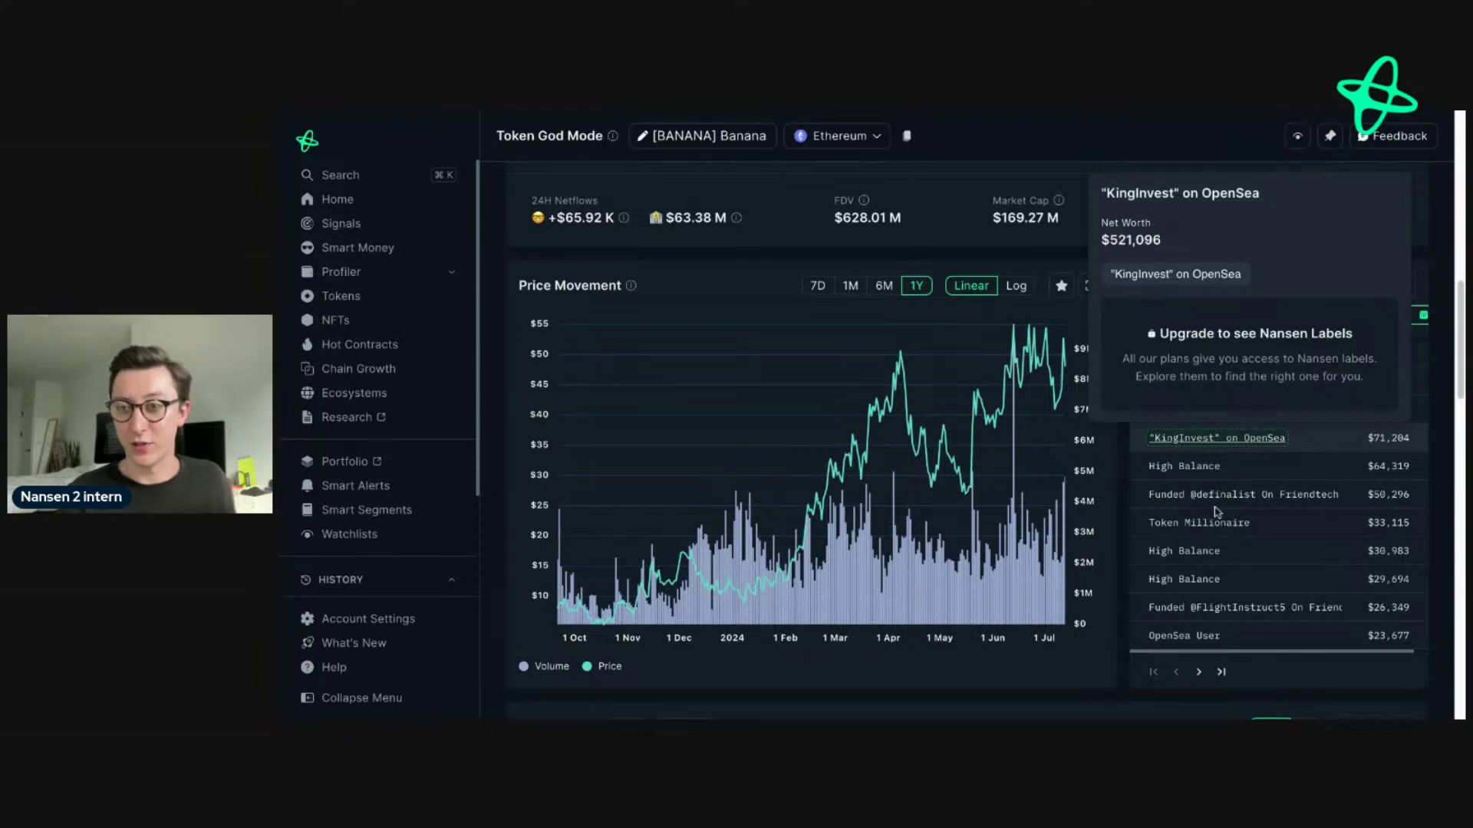
pyautogui.moveTo(1233, 500)
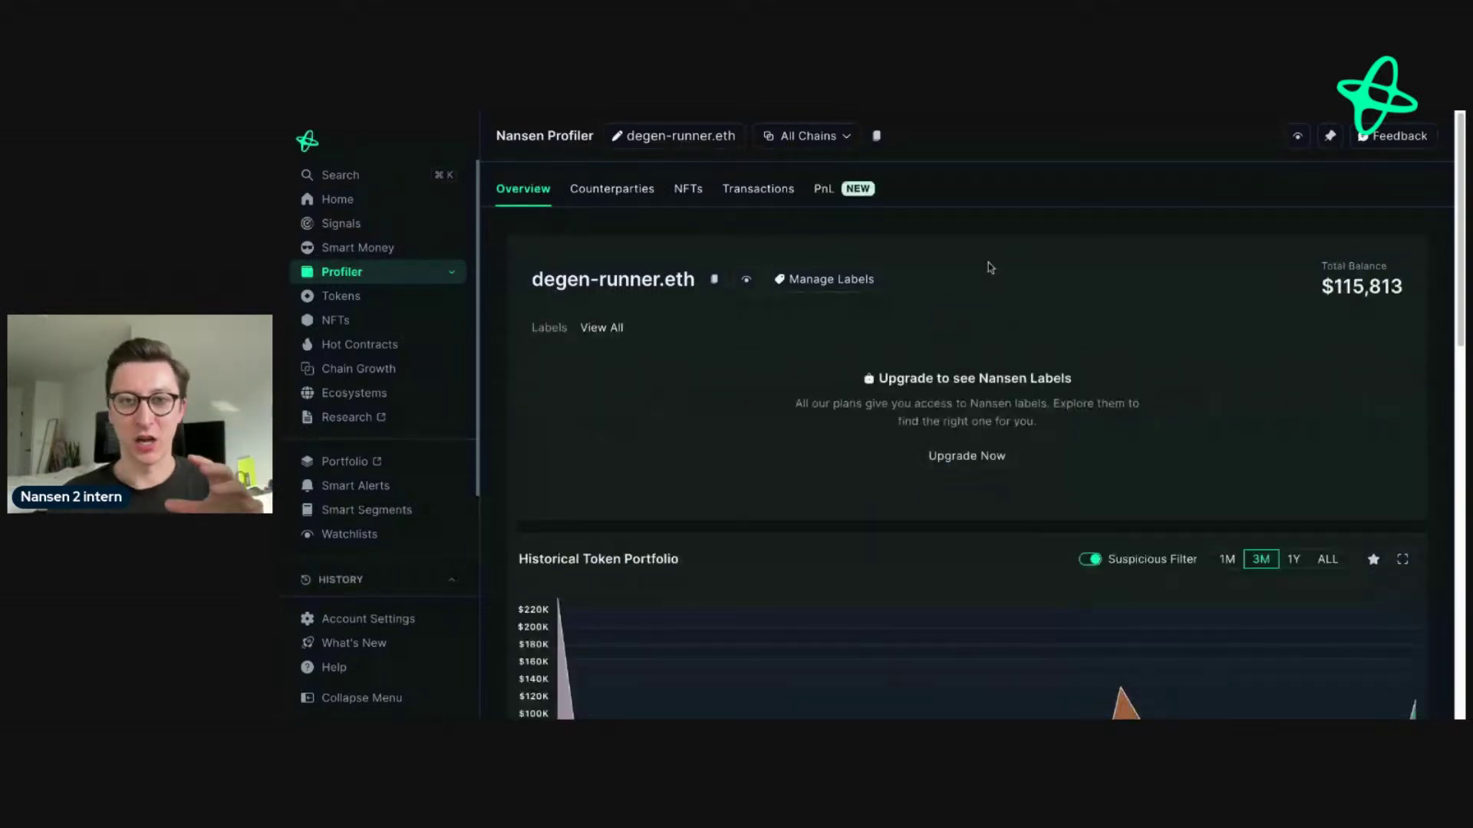
# Step: Examine the wallet's Historical Token Portfolio chart and its BANANA holding in Token Balances
pyautogui.scroll(-2, 990, 264)
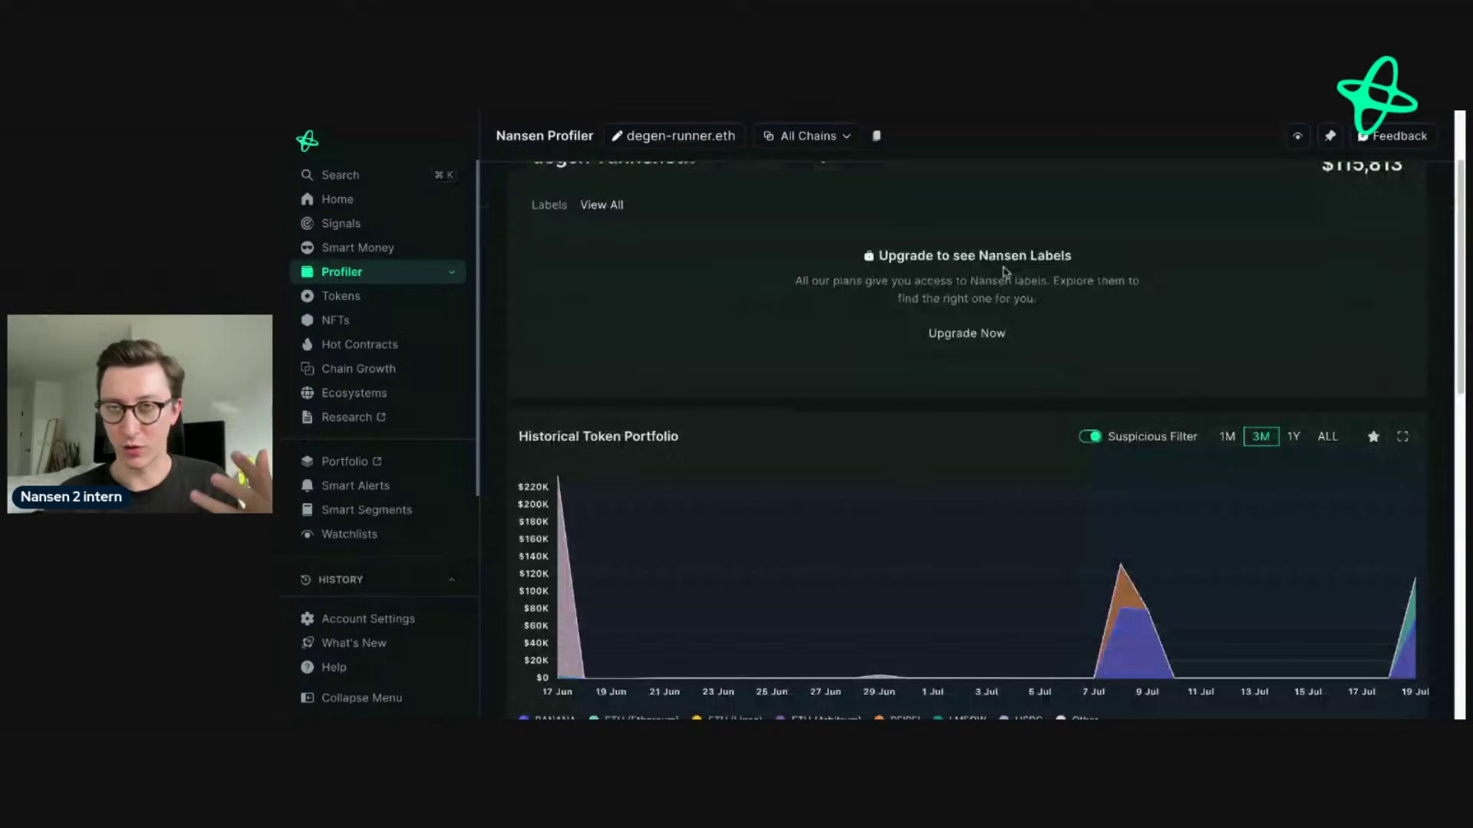
pyautogui.scroll(1, 1004, 271)
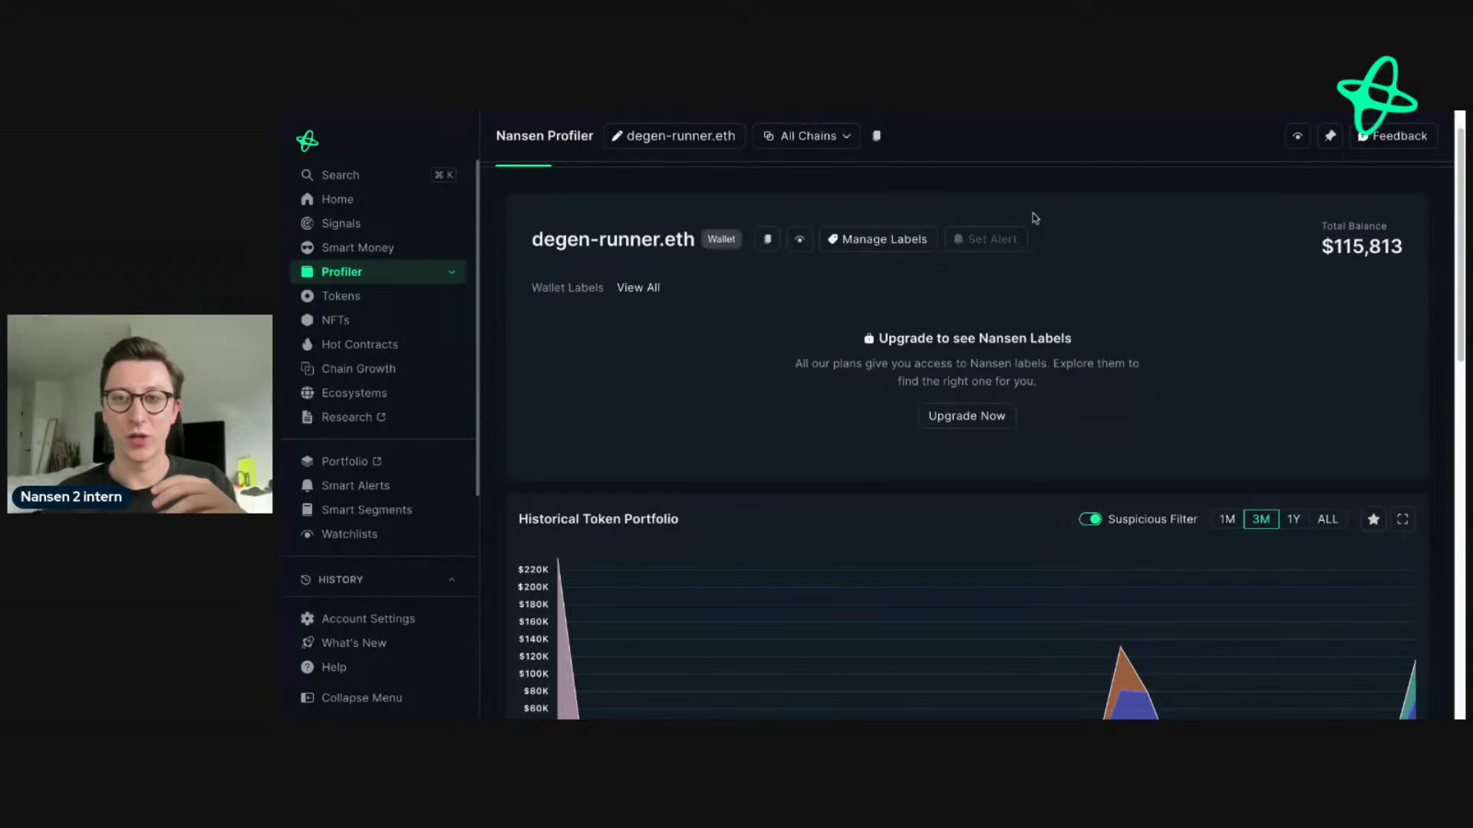
pyautogui.scroll(-1, 1040, 224)
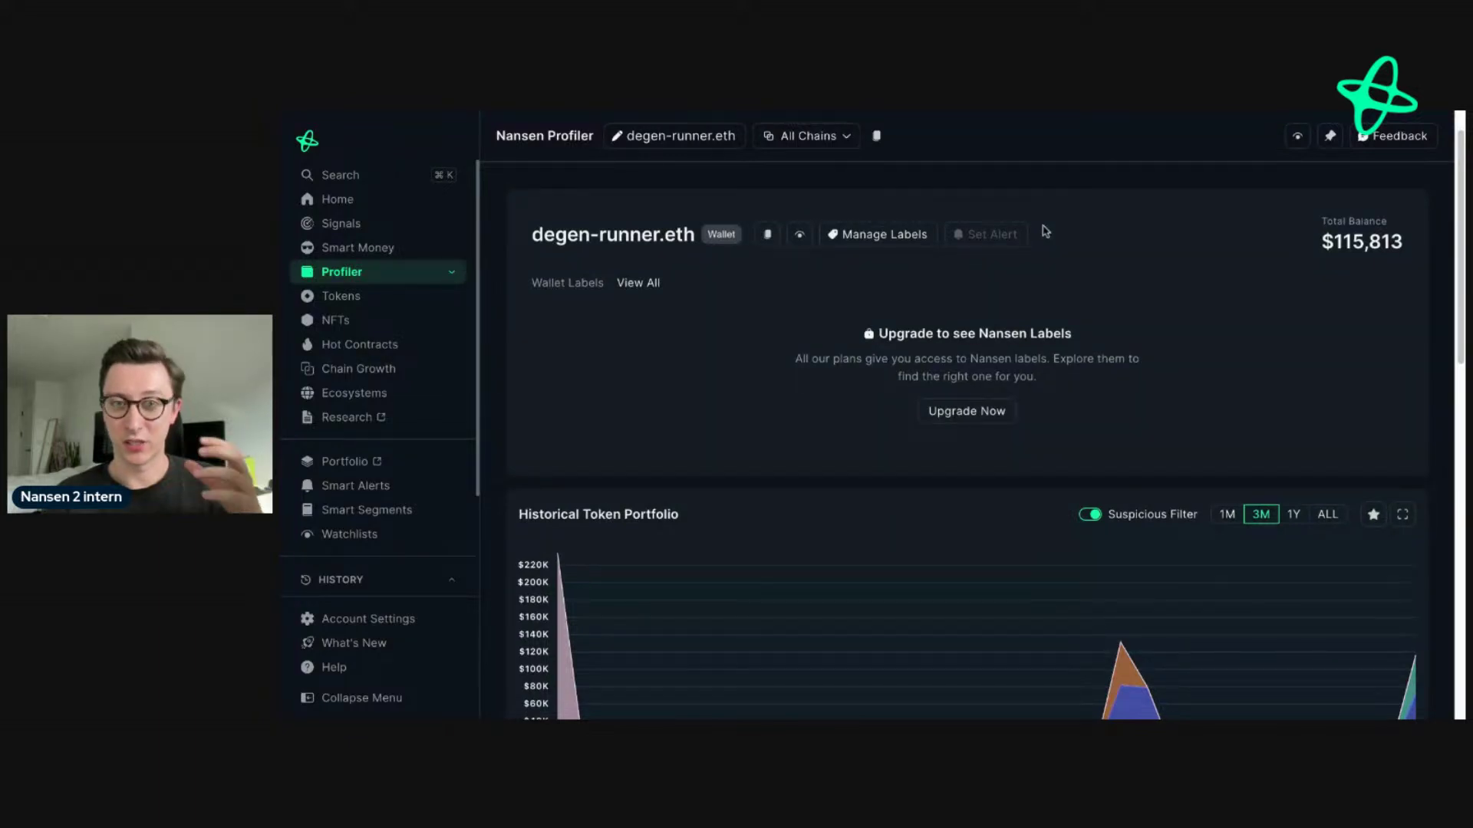
pyautogui.scroll(-1, 1045, 232)
pyautogui.scroll(1, 1067, 235)
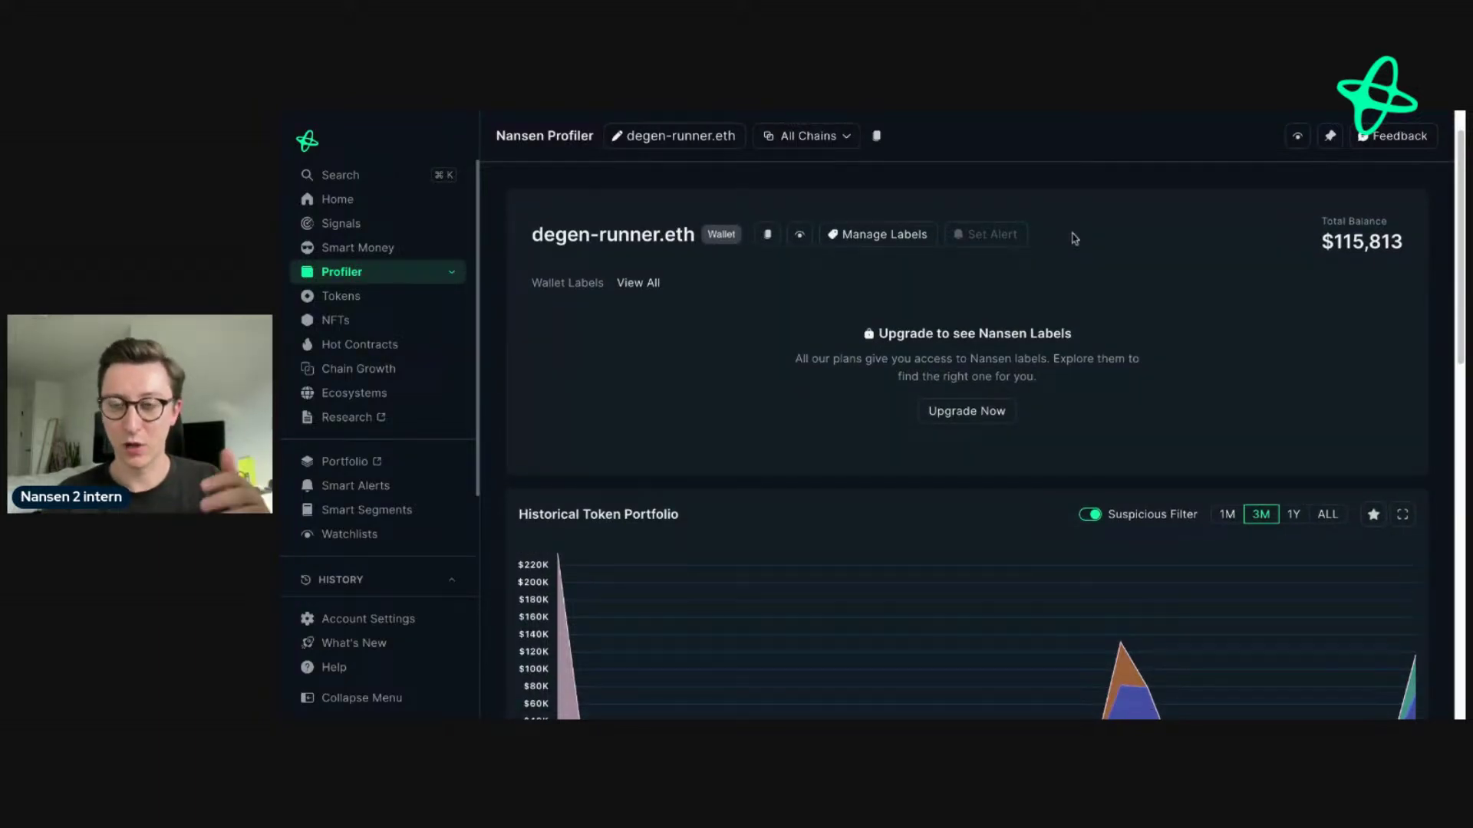
pyautogui.scroll(-3, 1077, 235)
pyautogui.scroll(-1, 1080, 231)
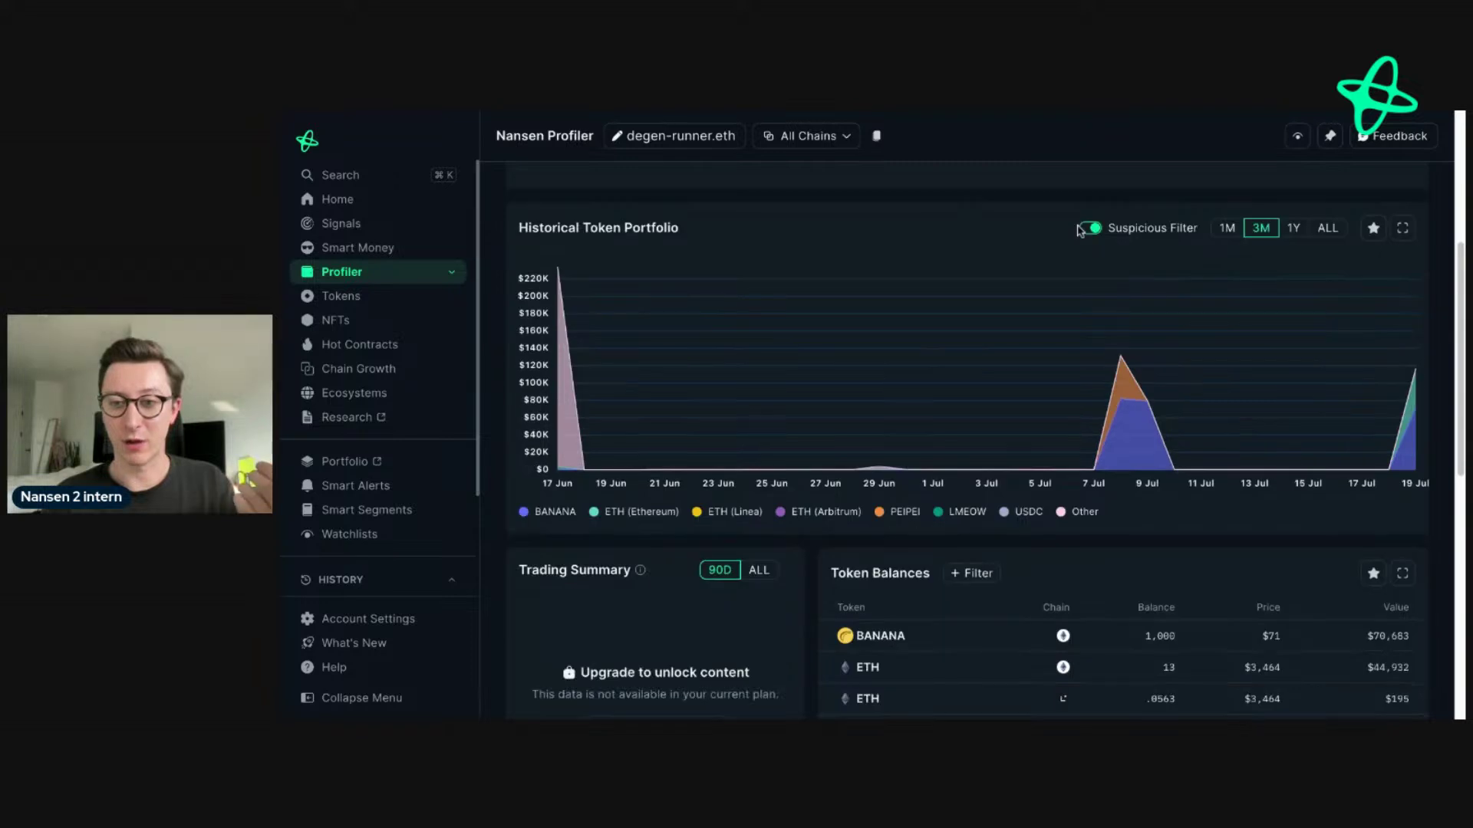
pyautogui.scroll(-3, 898, 394)
pyautogui.moveTo(898, 394)
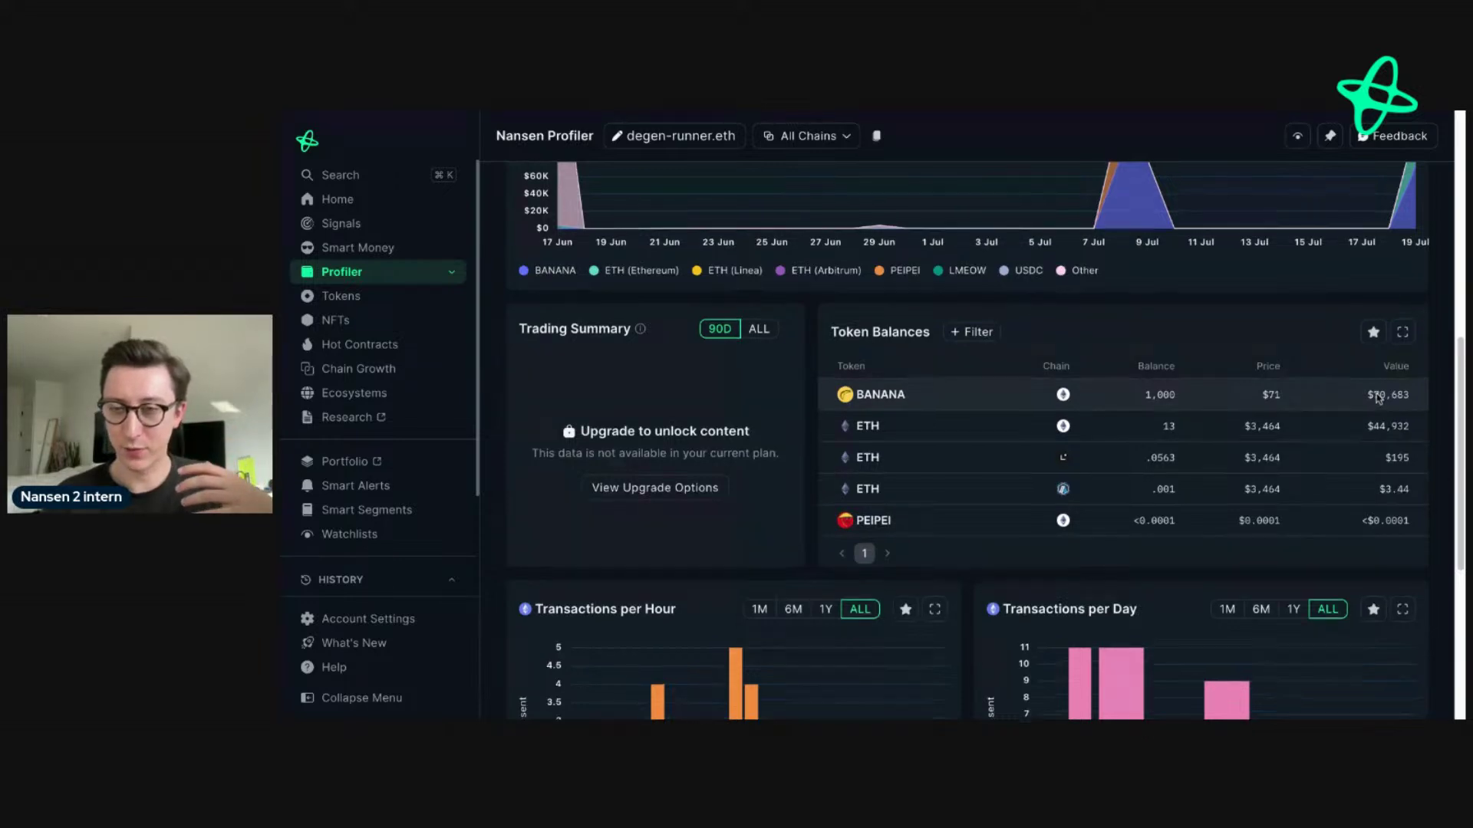
pyautogui.scroll(3, 1304, 391)
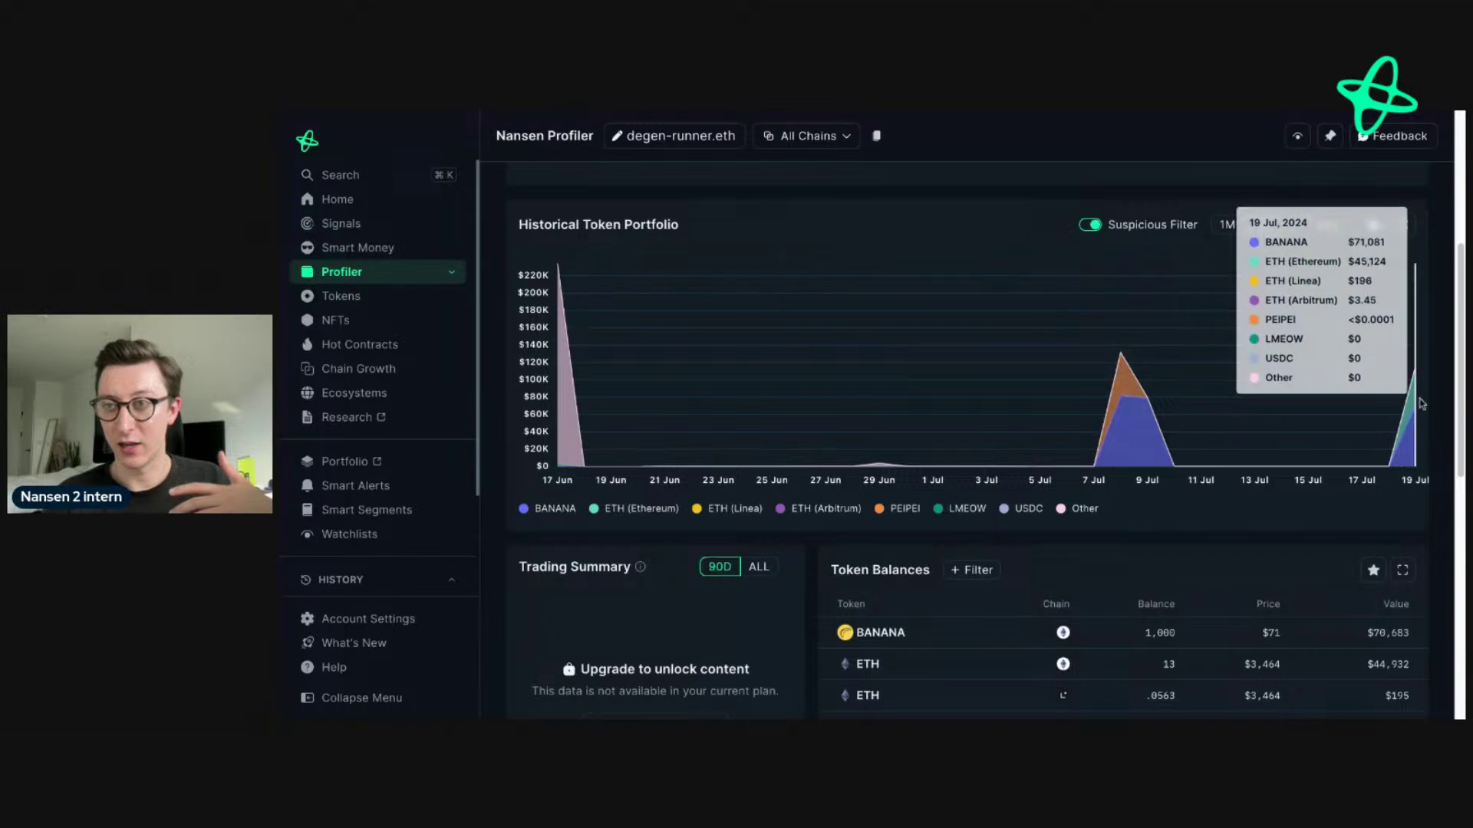
# Step: View the wallet's token transfers, inspect the transaction details of the 726 BANANA transfer and close them
pyautogui.scroll(4, 755, 194)
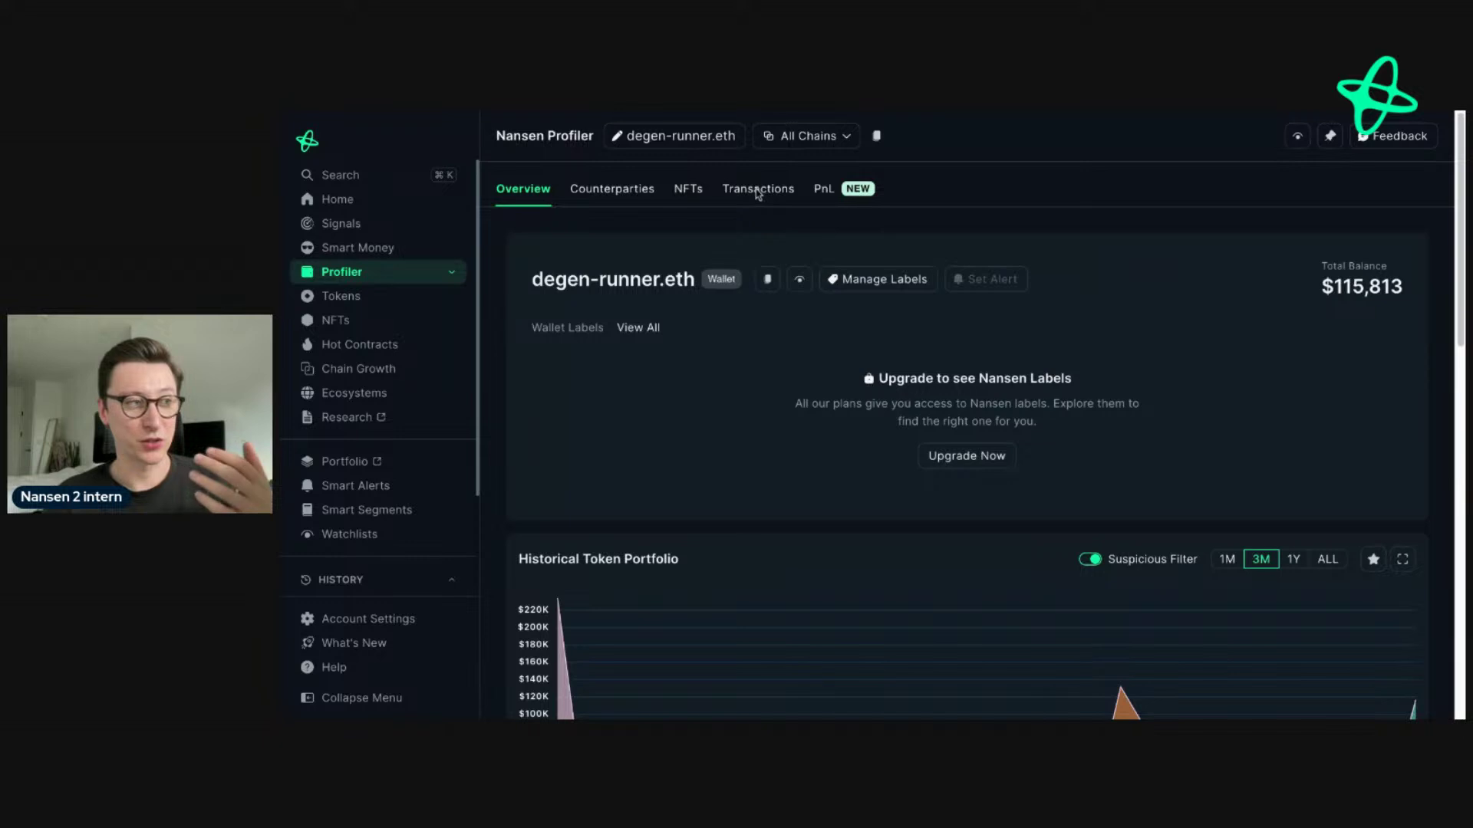
pyautogui.click(757, 192)
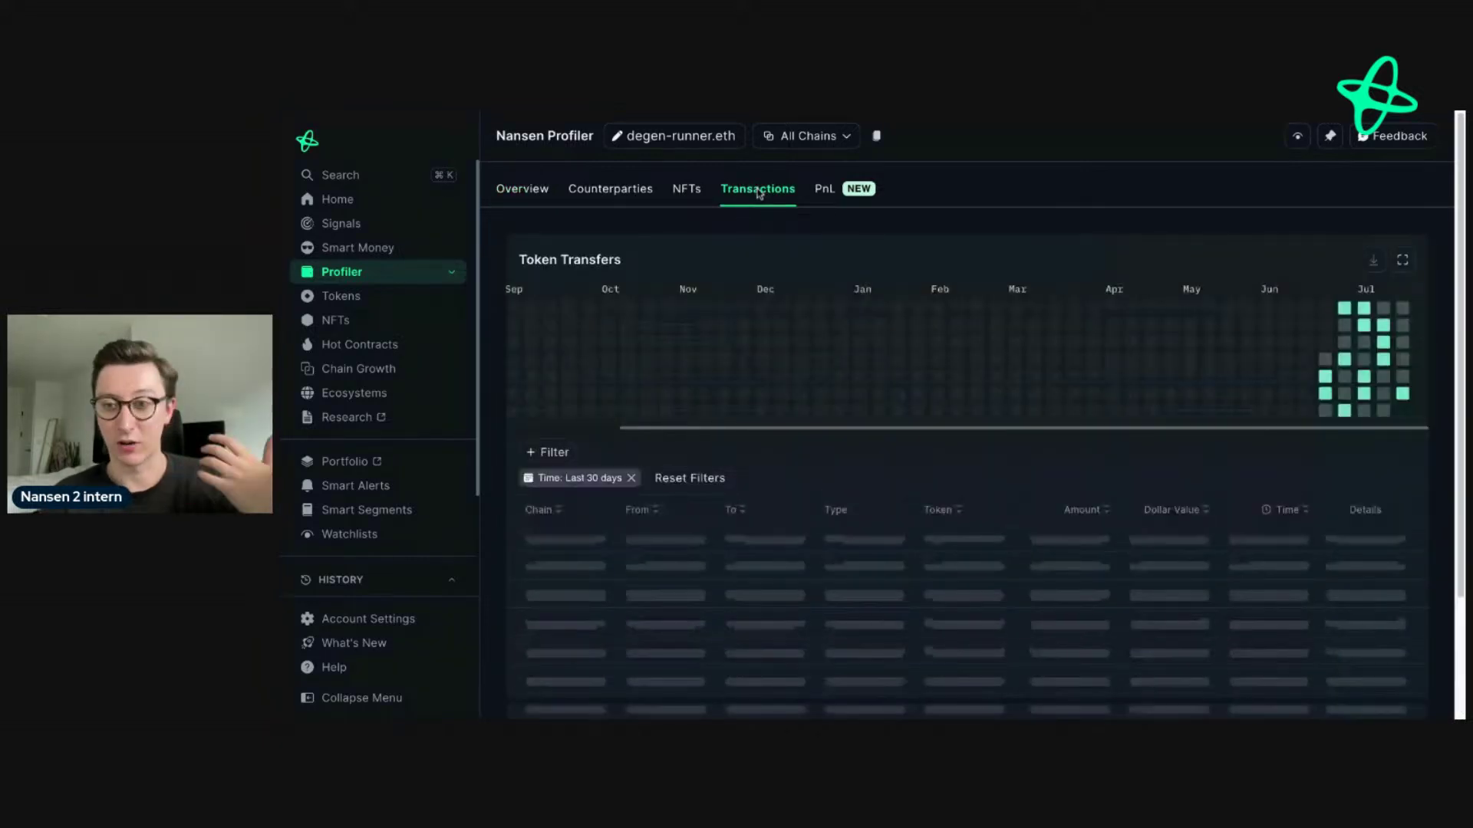
pyautogui.scroll(-1, 1012, 207)
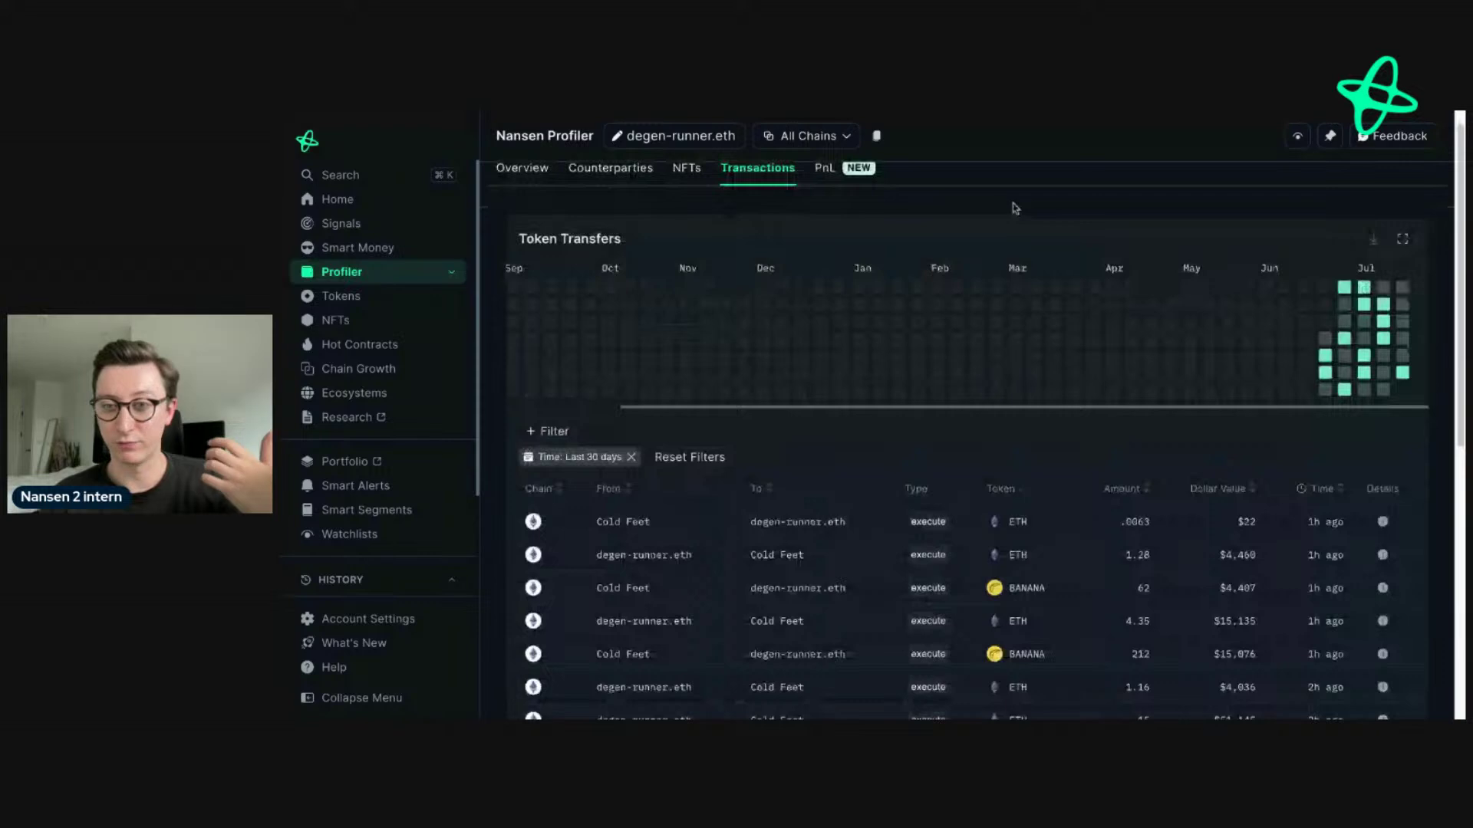
pyautogui.scroll(-3, 1019, 399)
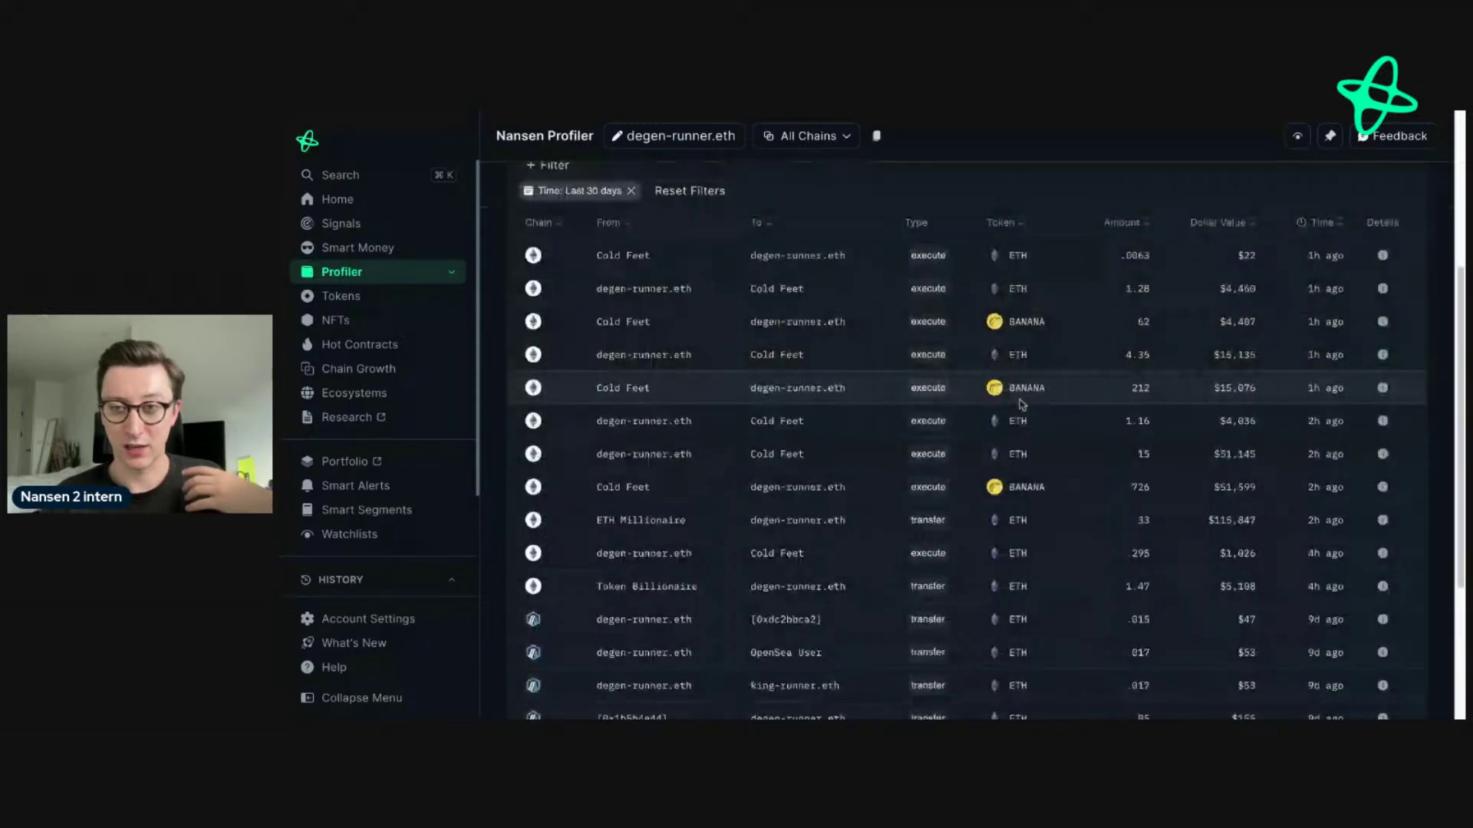
pyautogui.click(1383, 488)
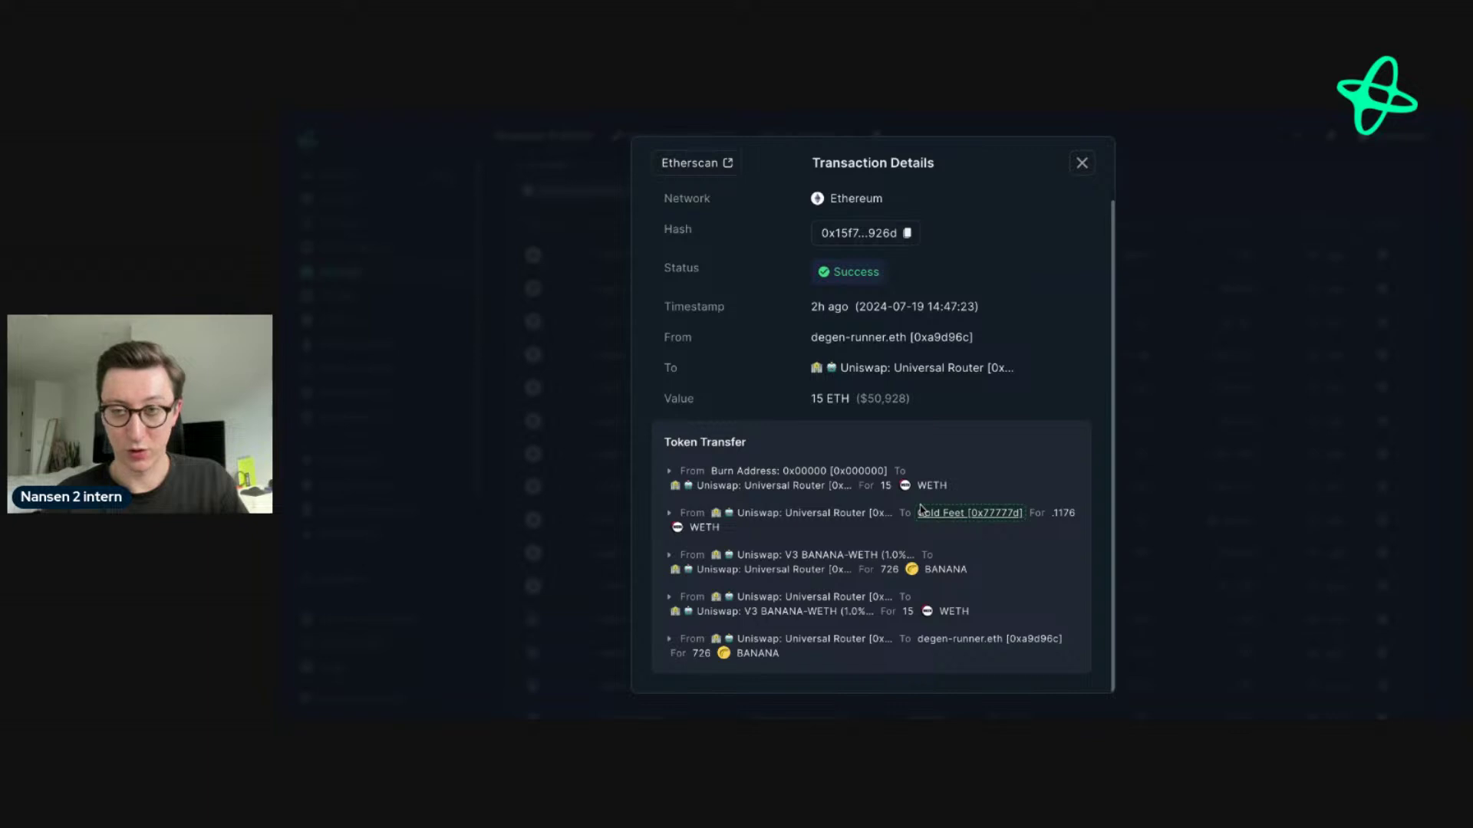
pyautogui.click(1184, 512)
# Step: Review the older token transfers, check the transaction details of the 1.28 ETH transfer through its last entries and close them
pyautogui.scroll(-5, 1111, 441)
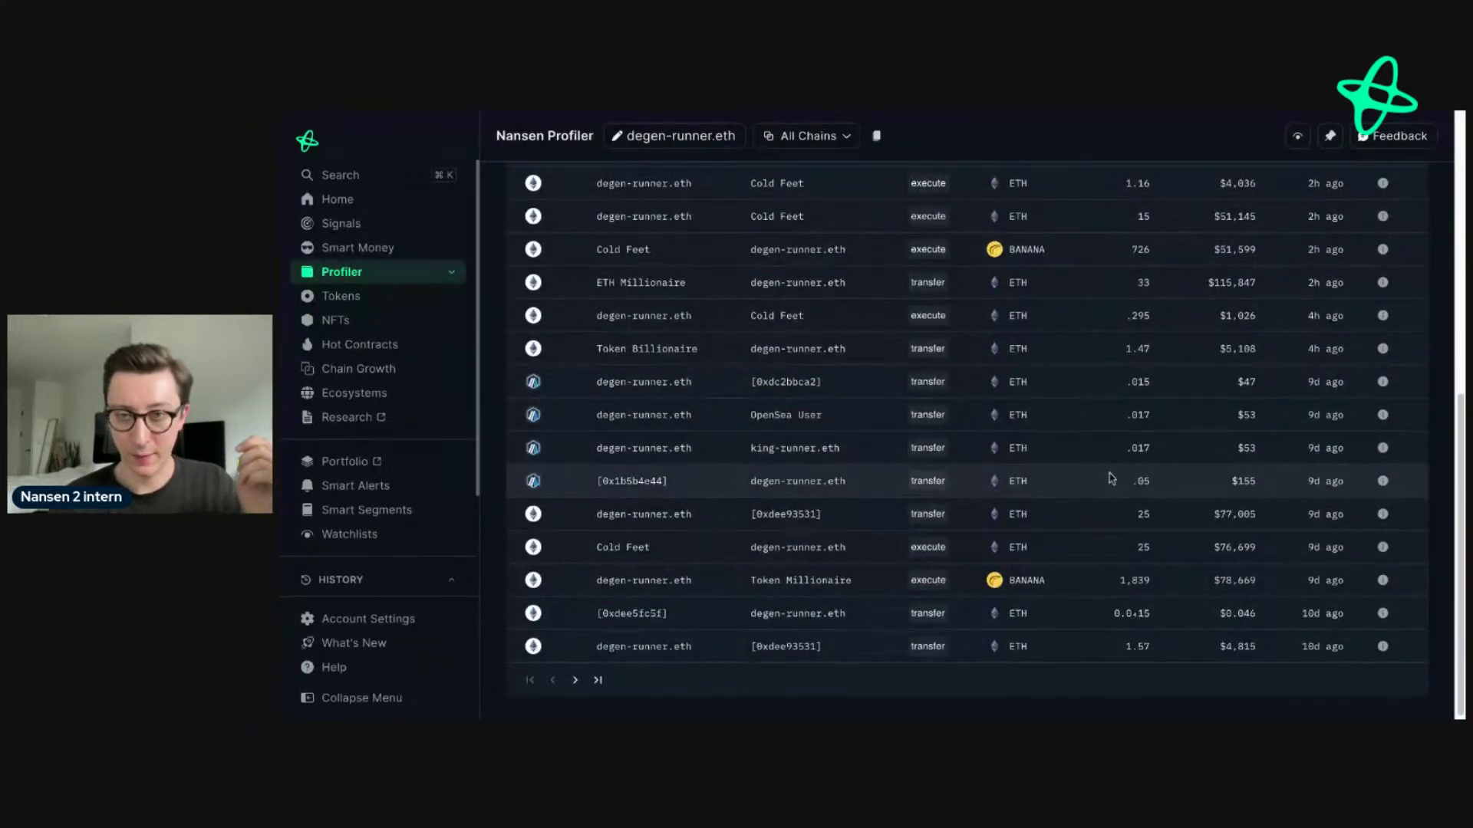
pyautogui.scroll(4, 1112, 487)
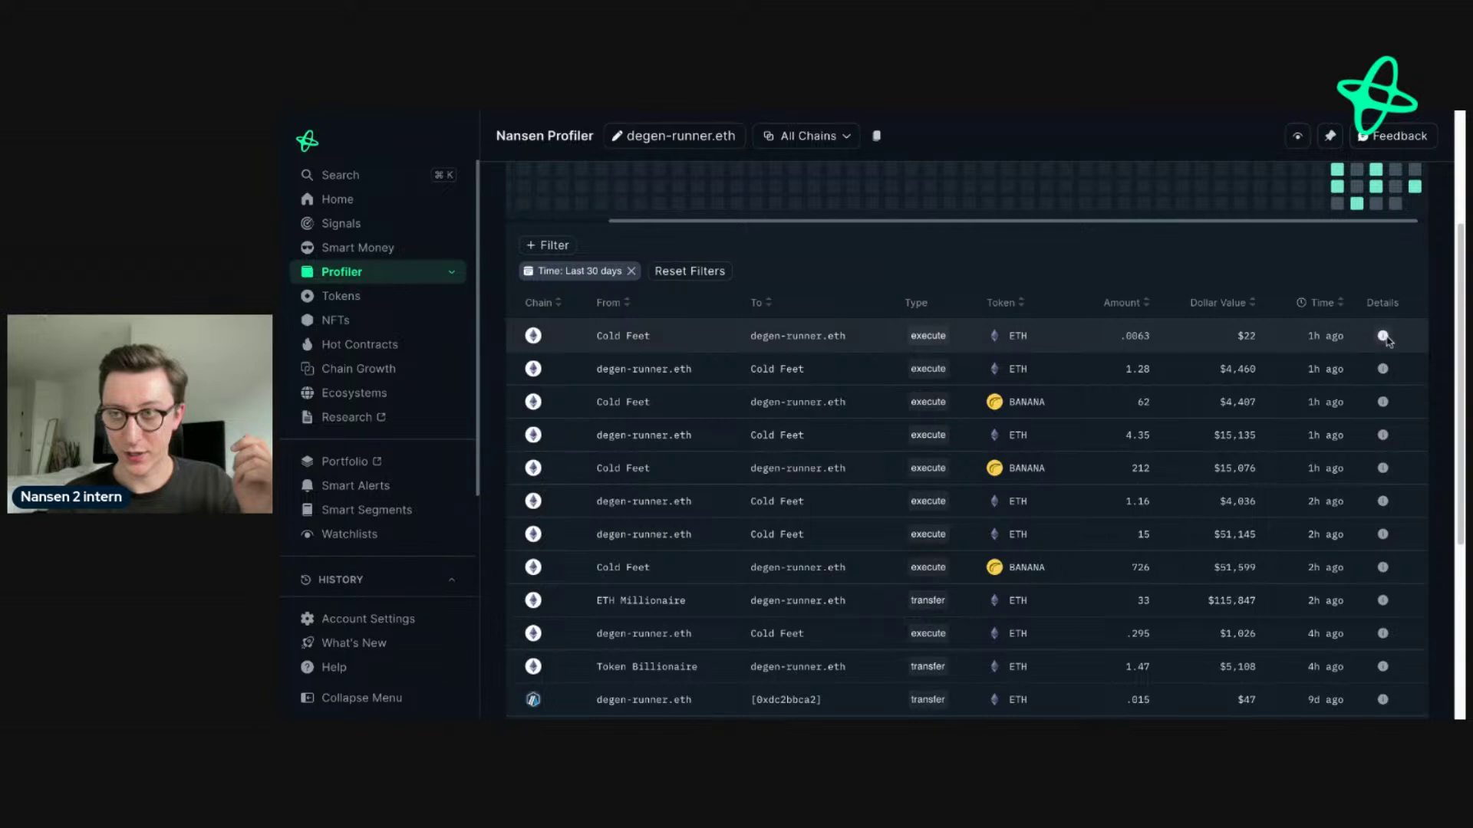
pyautogui.click(1383, 369)
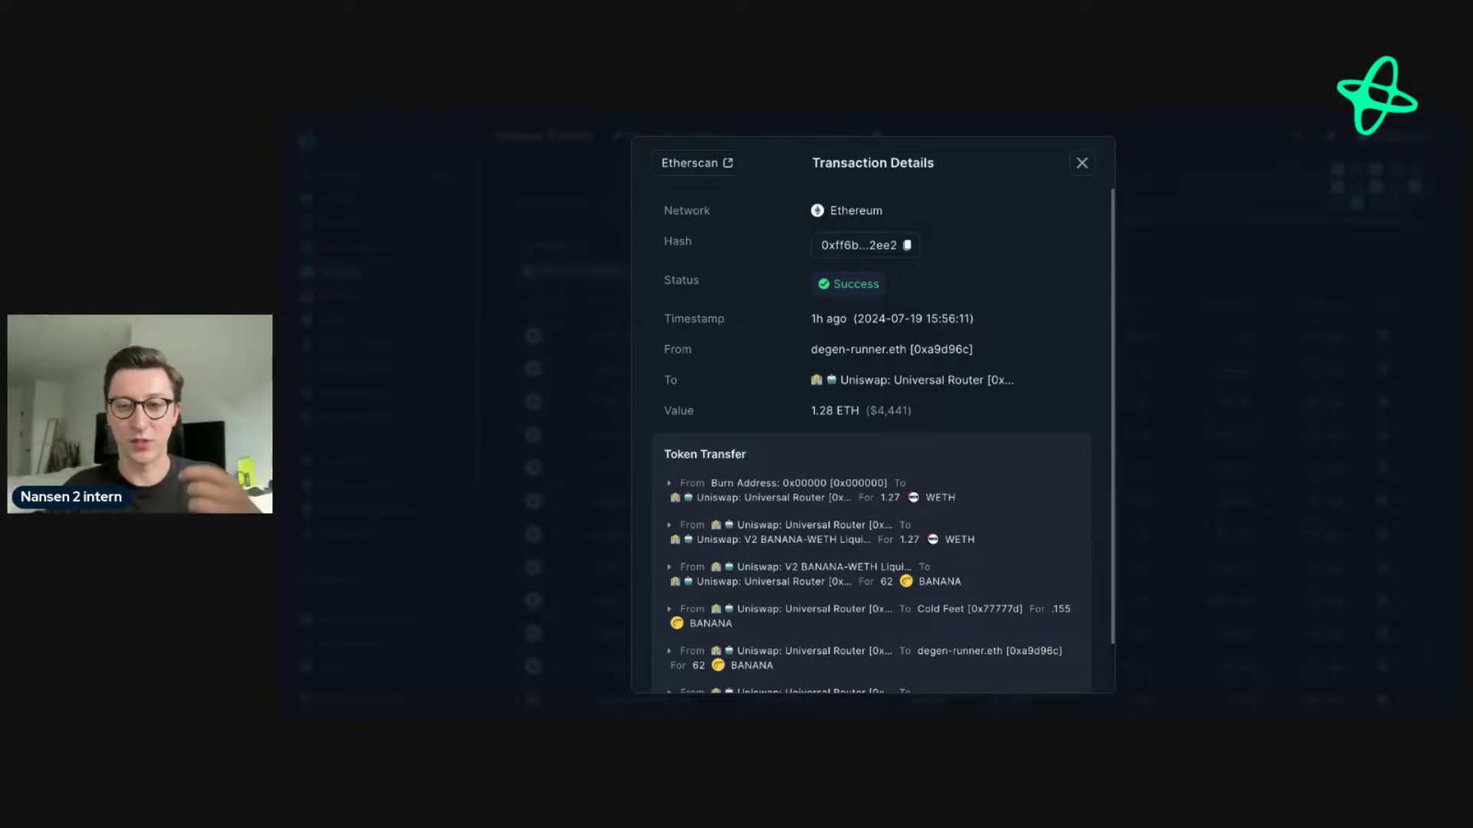
pyautogui.scroll(-1, 1028, 499)
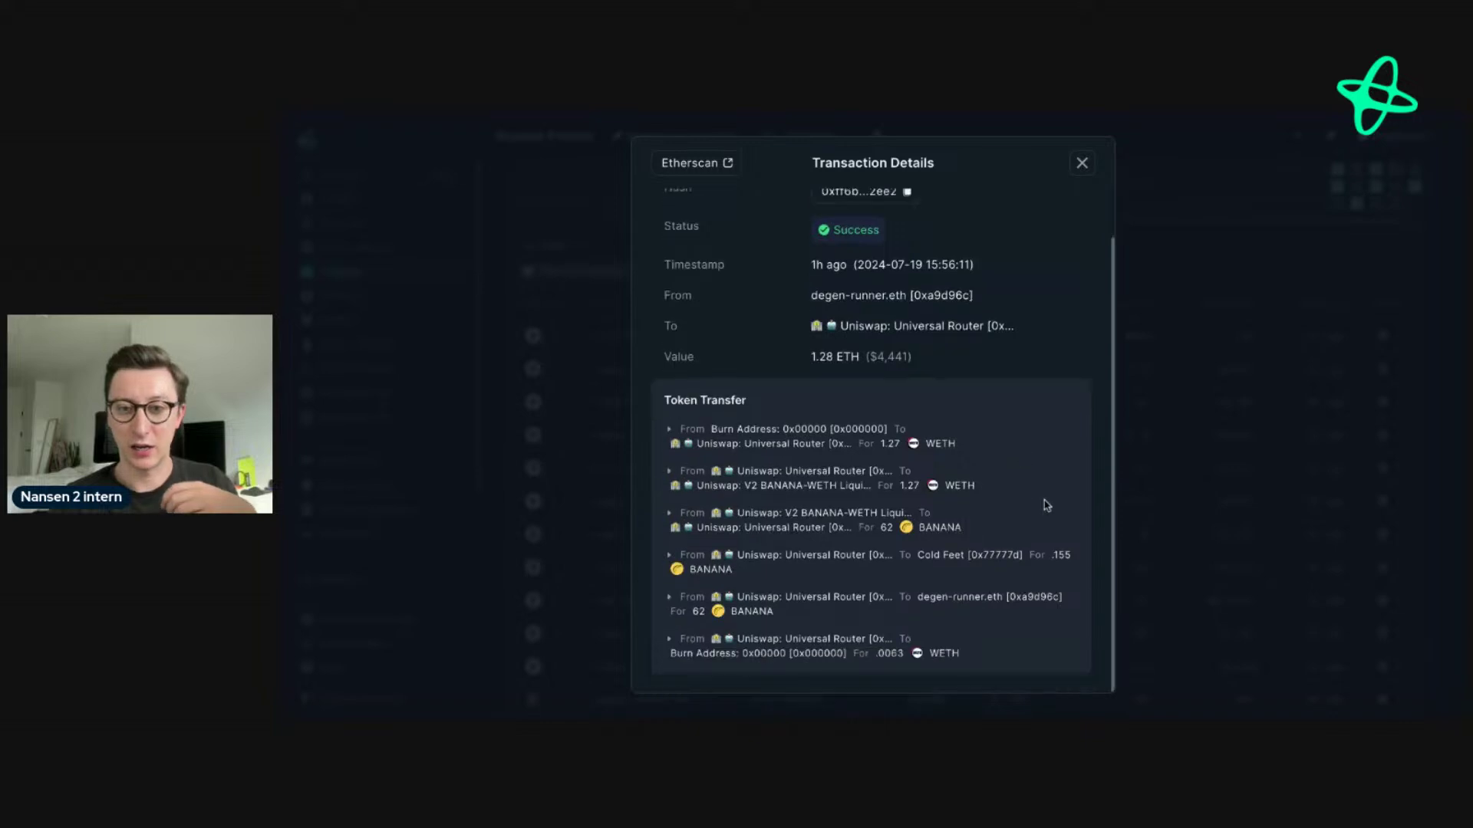
pyautogui.click(1243, 495)
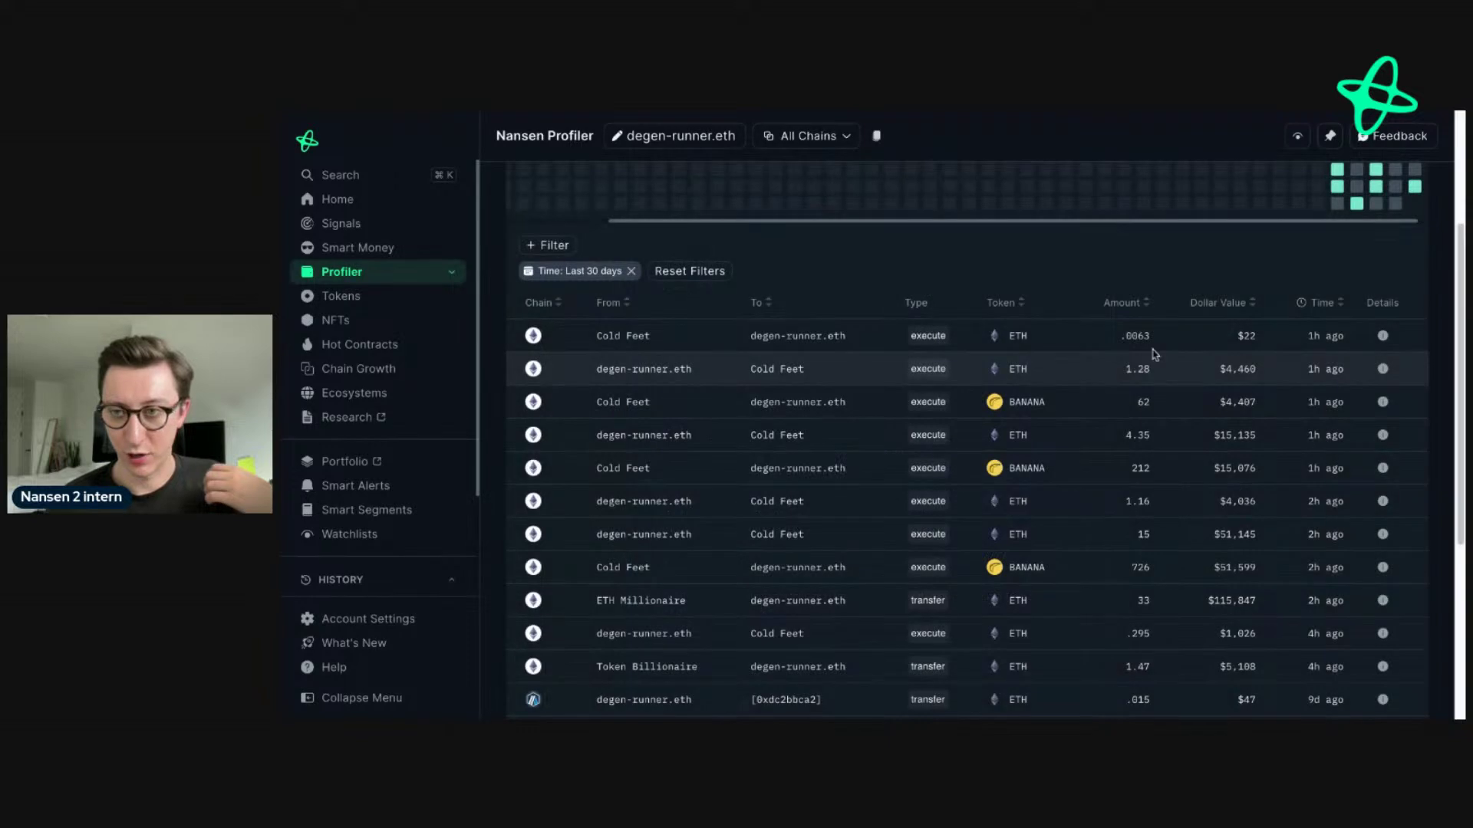
# Step: Return to the wallet's overview and review the Historical Token Portfolio chart and Token Balances again
pyautogui.scroll(3, 541, 200)
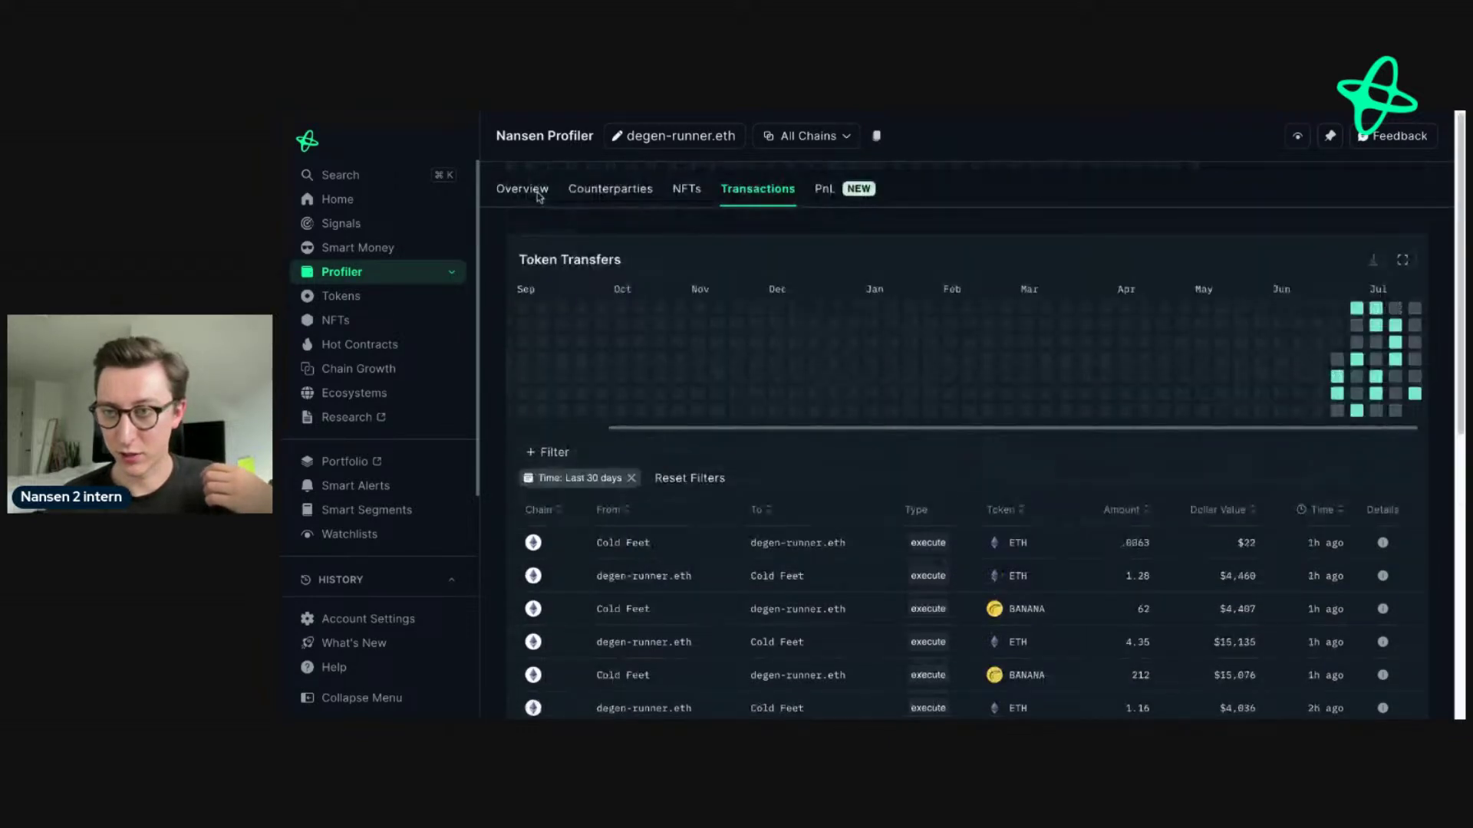
pyautogui.click(540, 193)
pyautogui.scroll(-5, 889, 368)
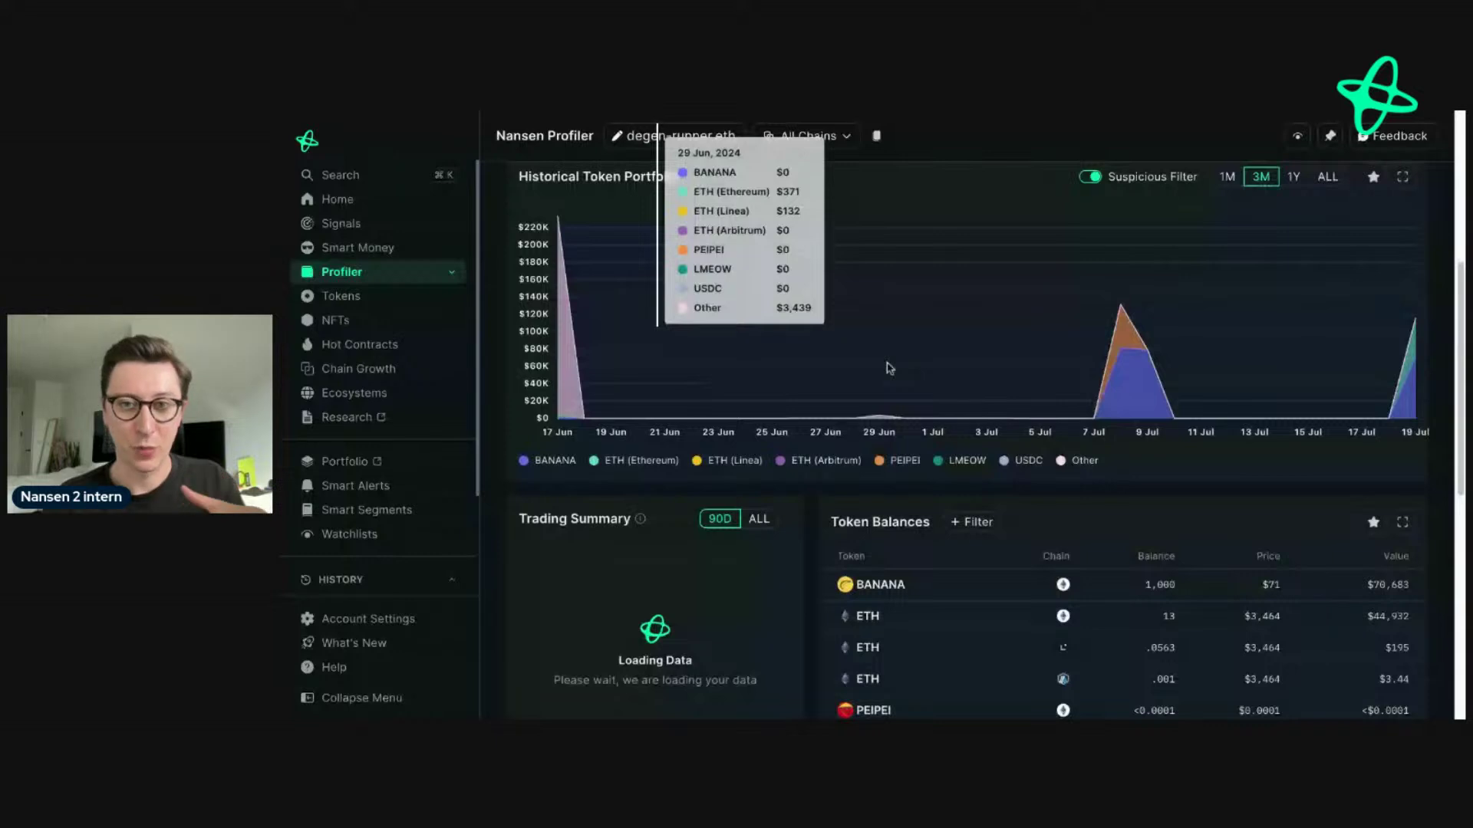
pyautogui.scroll(-1, 888, 368)
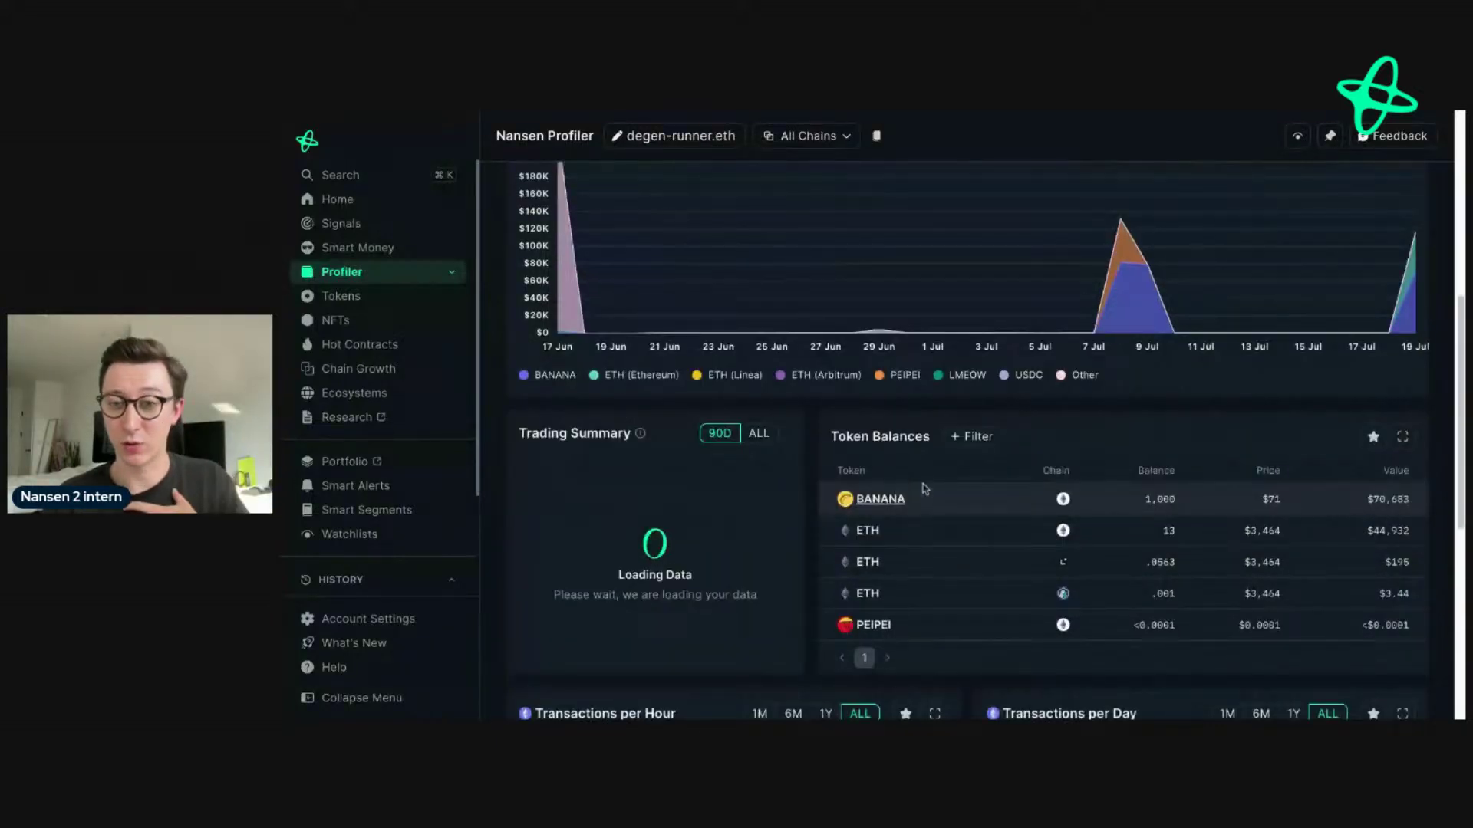
# Step: Review the wallet's overview, try to extend the Historical Token Portfolio chart to one year and cancel the upgrade dialog
pyautogui.scroll(1, 1024, 542)
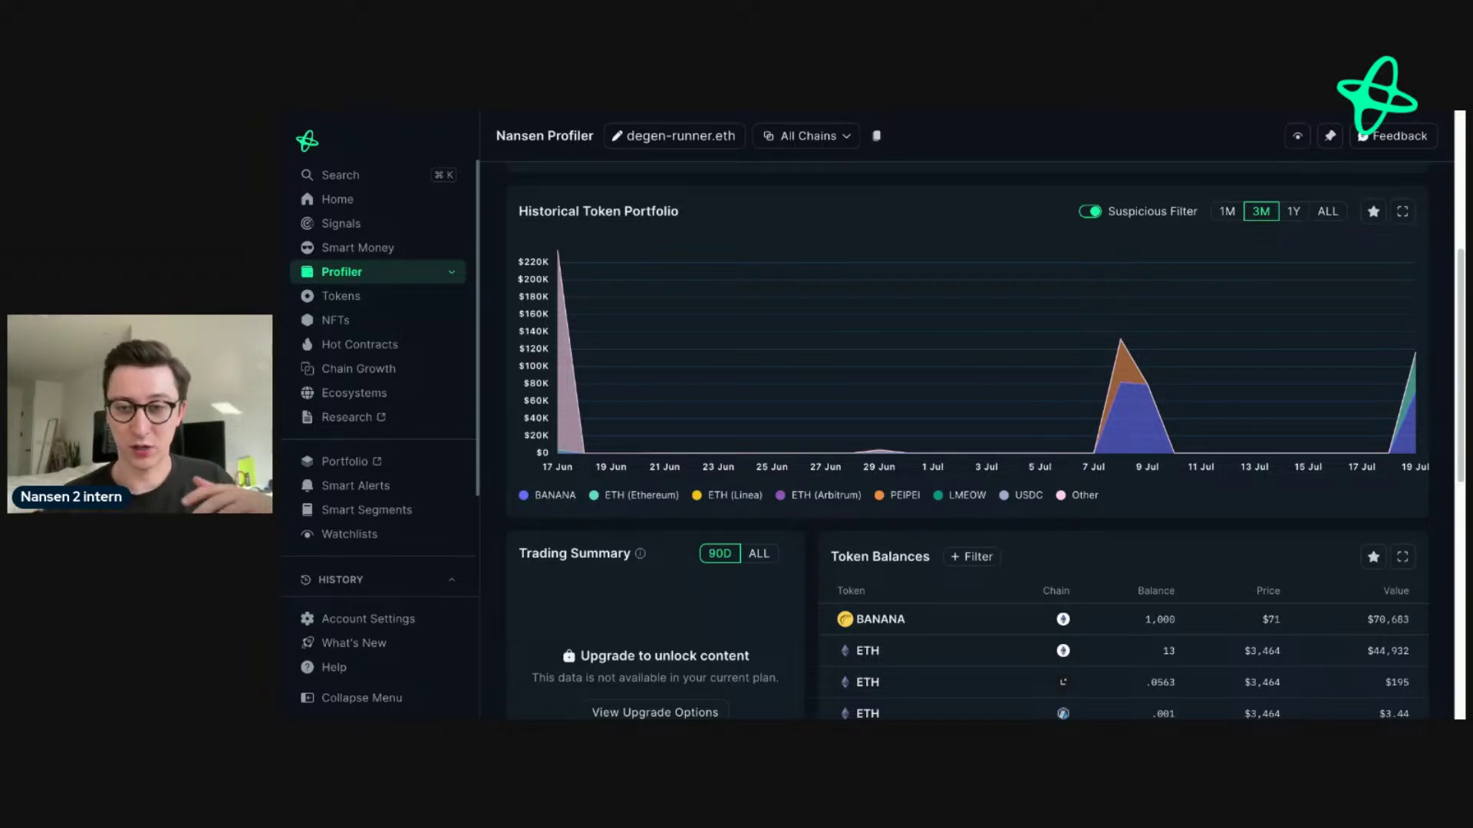
pyautogui.scroll(5, 836, 537)
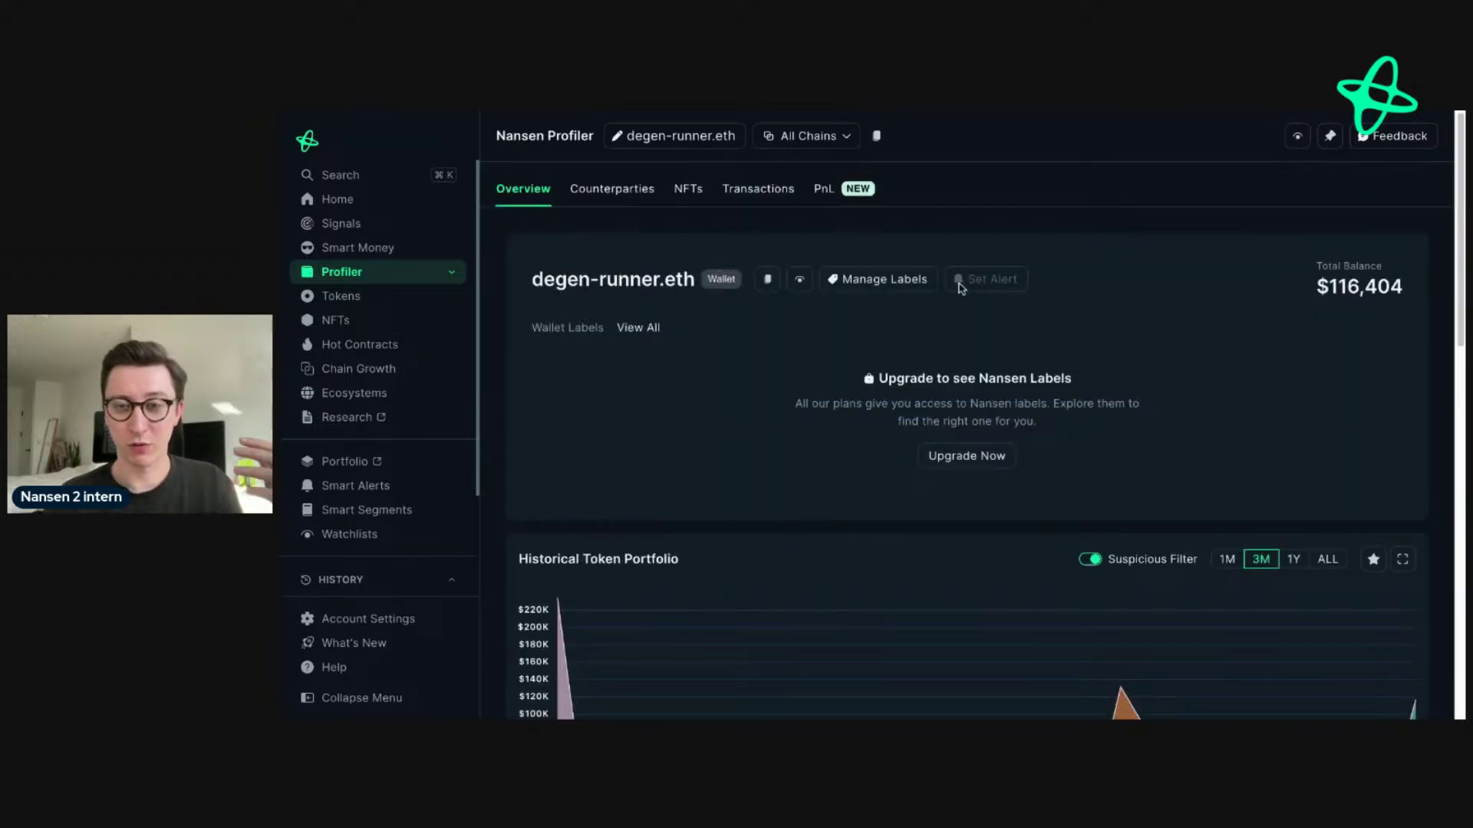
pyautogui.scroll(-3, 1048, 285)
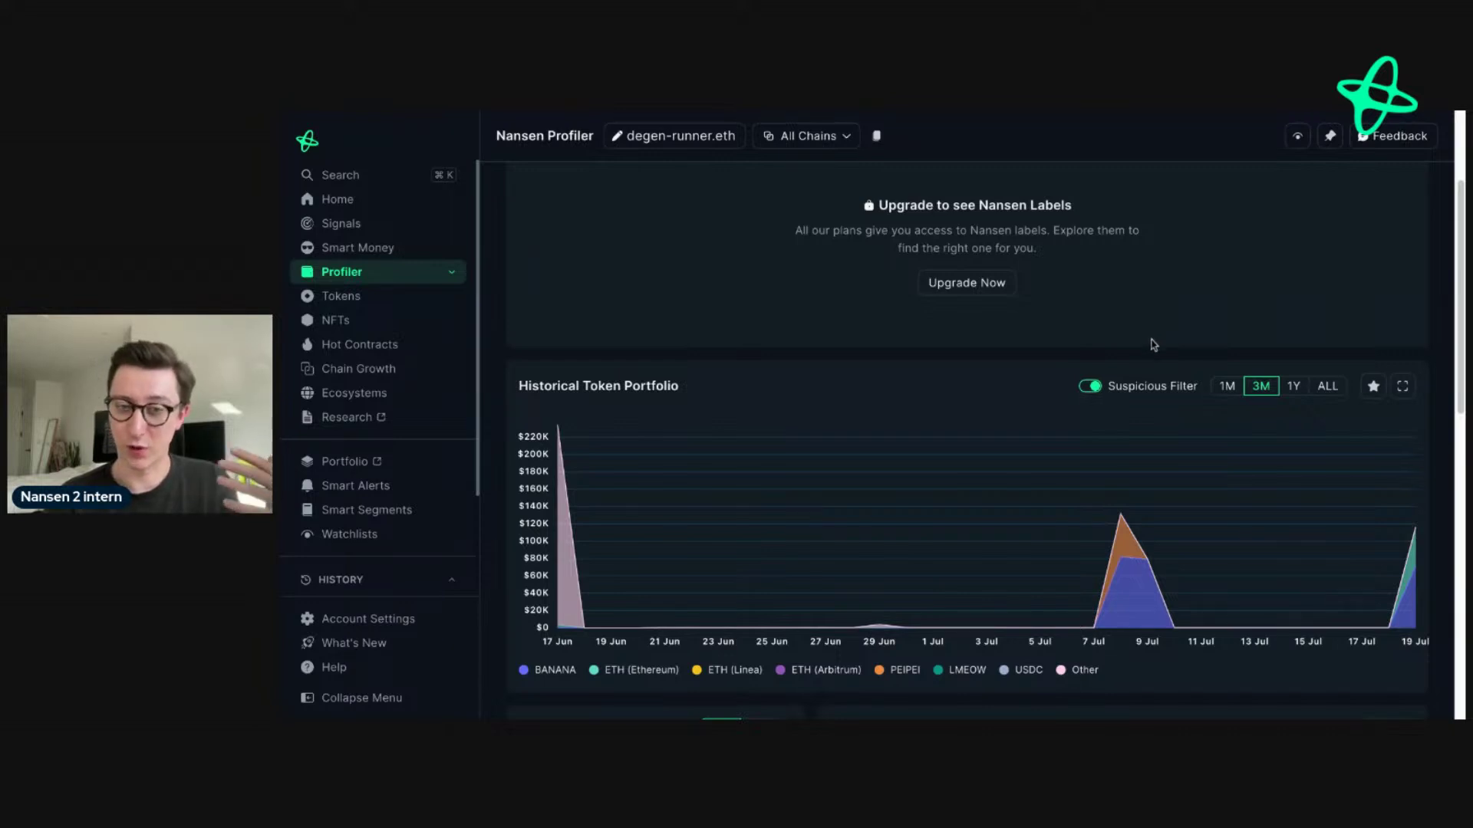
pyautogui.click(1284, 385)
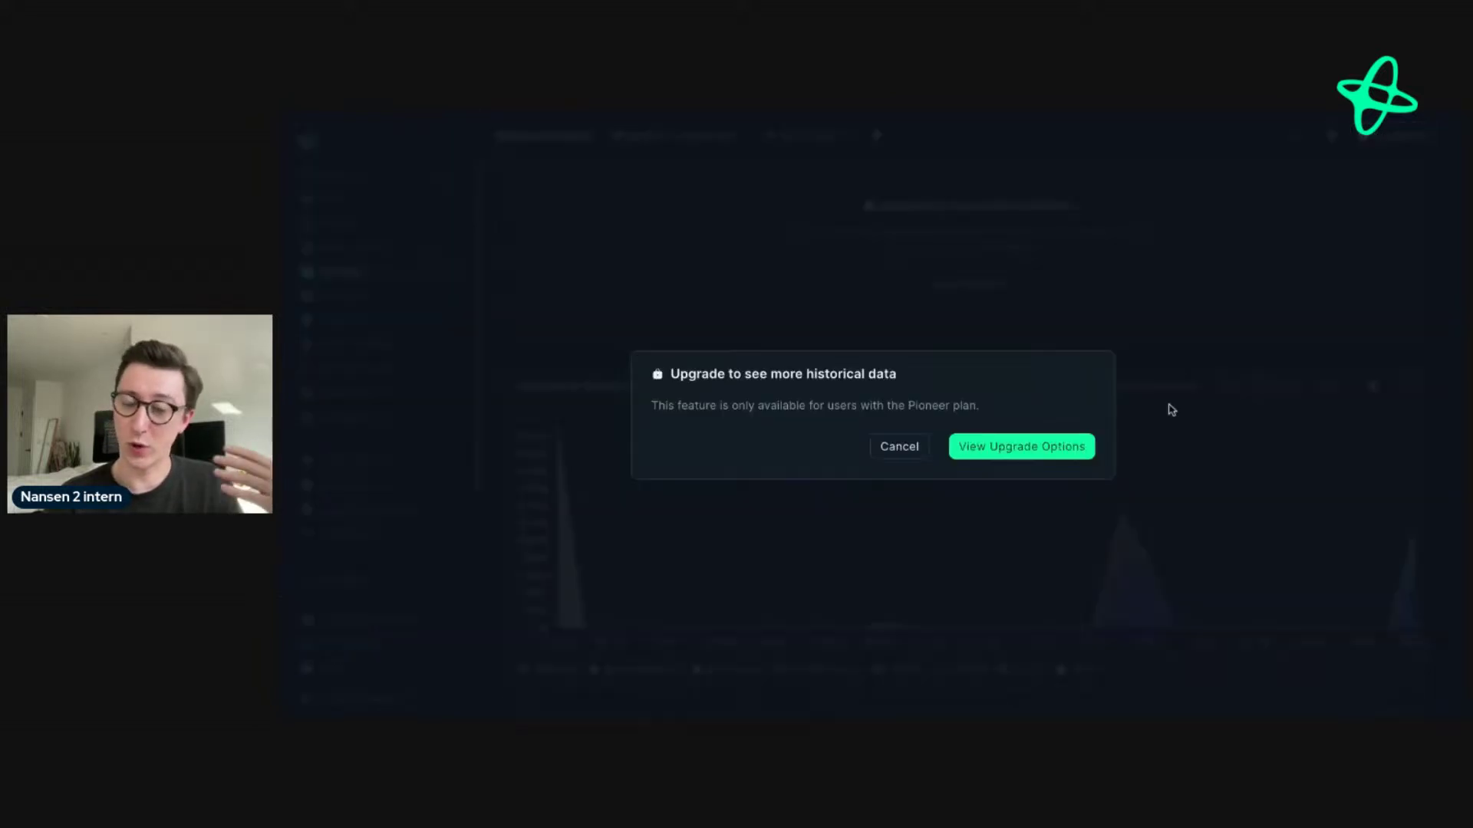
pyautogui.click(899, 446)
# Step: Inspect the wallet's 17 June holdings in the Historical Token Portfolio chart and open the profile's list of selectable chains
pyautogui.scroll(-1, 1232, 471)
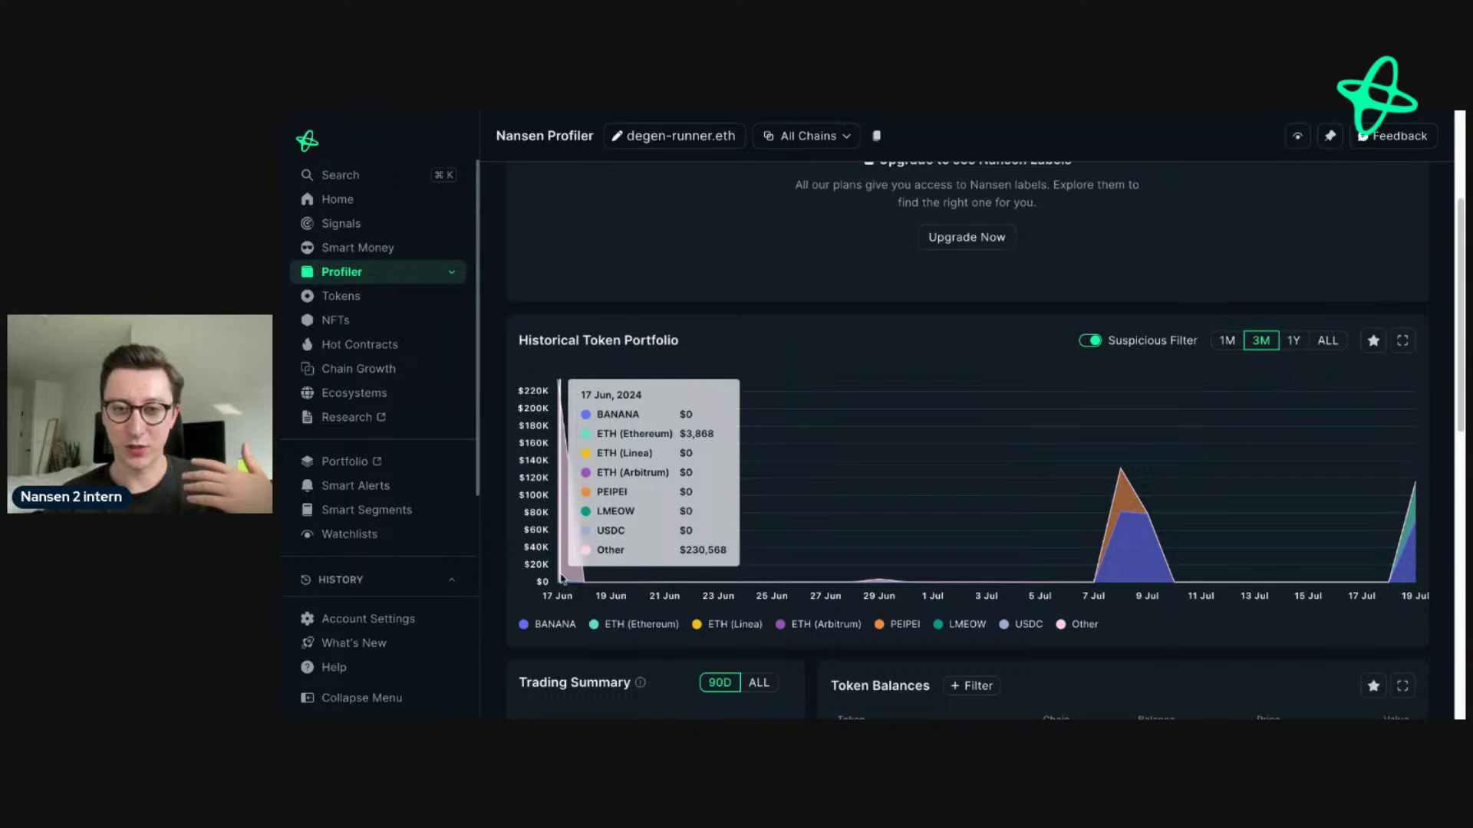
pyautogui.scroll(3, 813, 334)
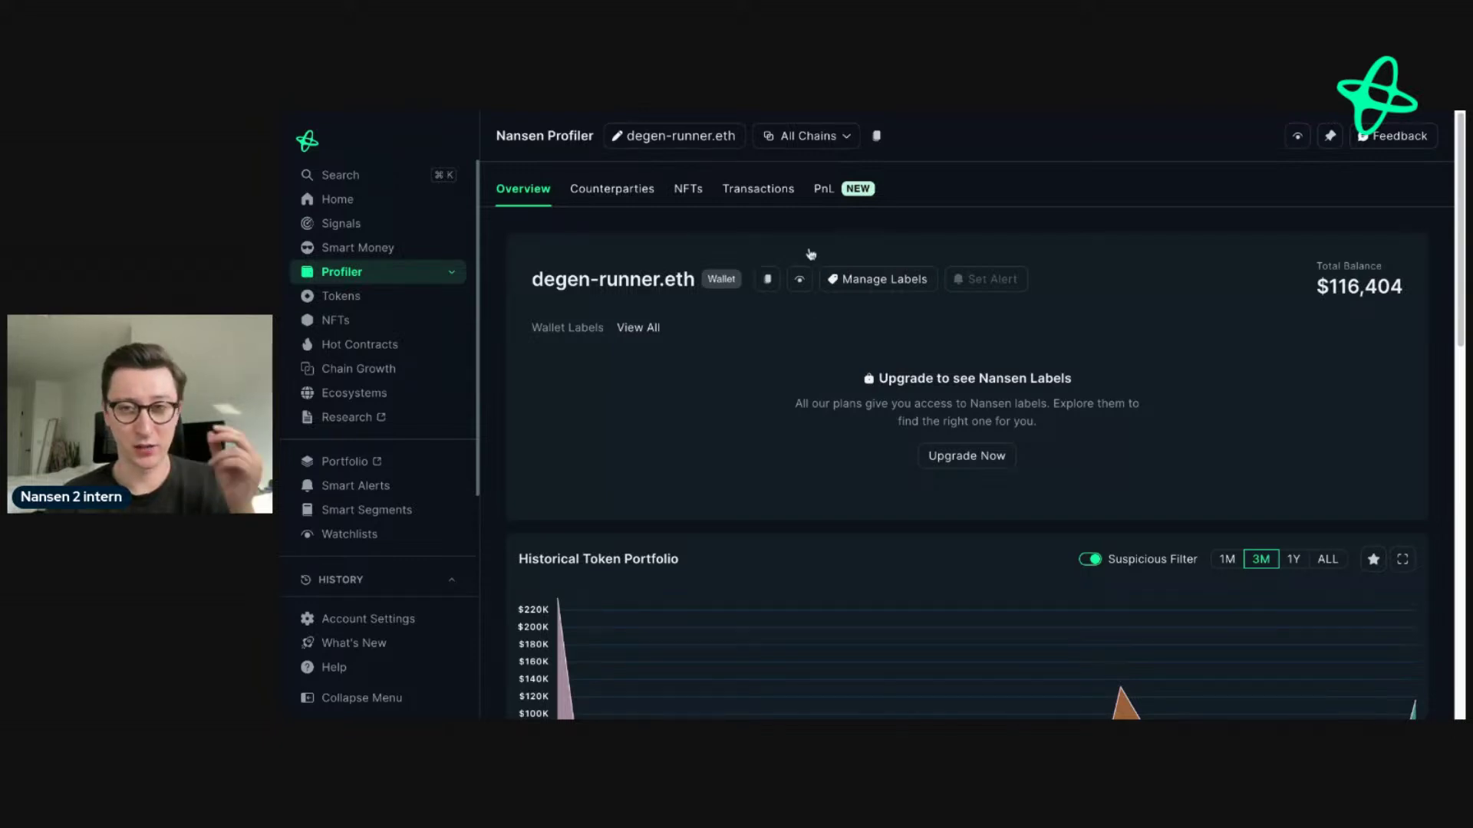
pyautogui.click(820, 143)
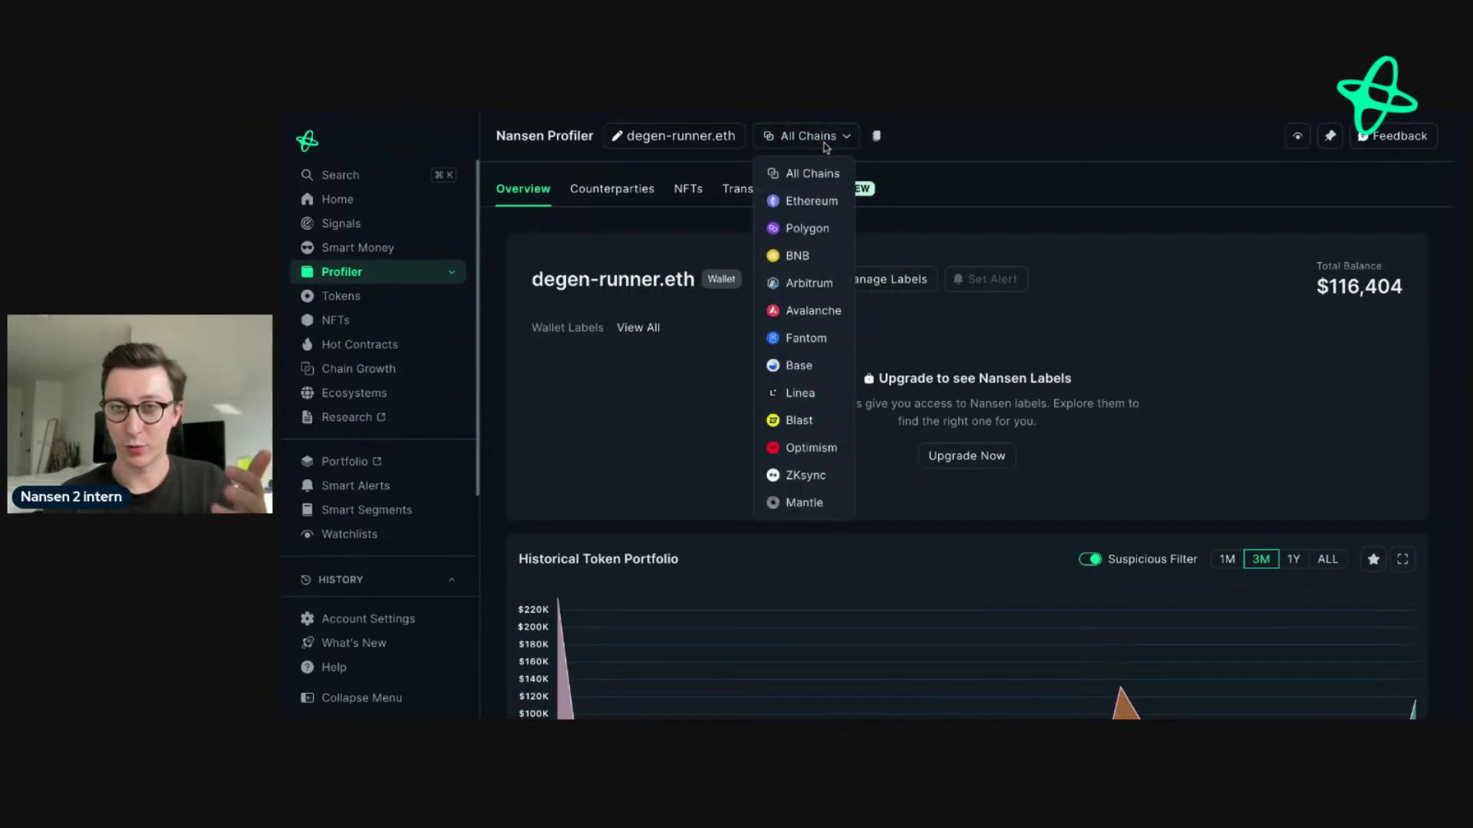
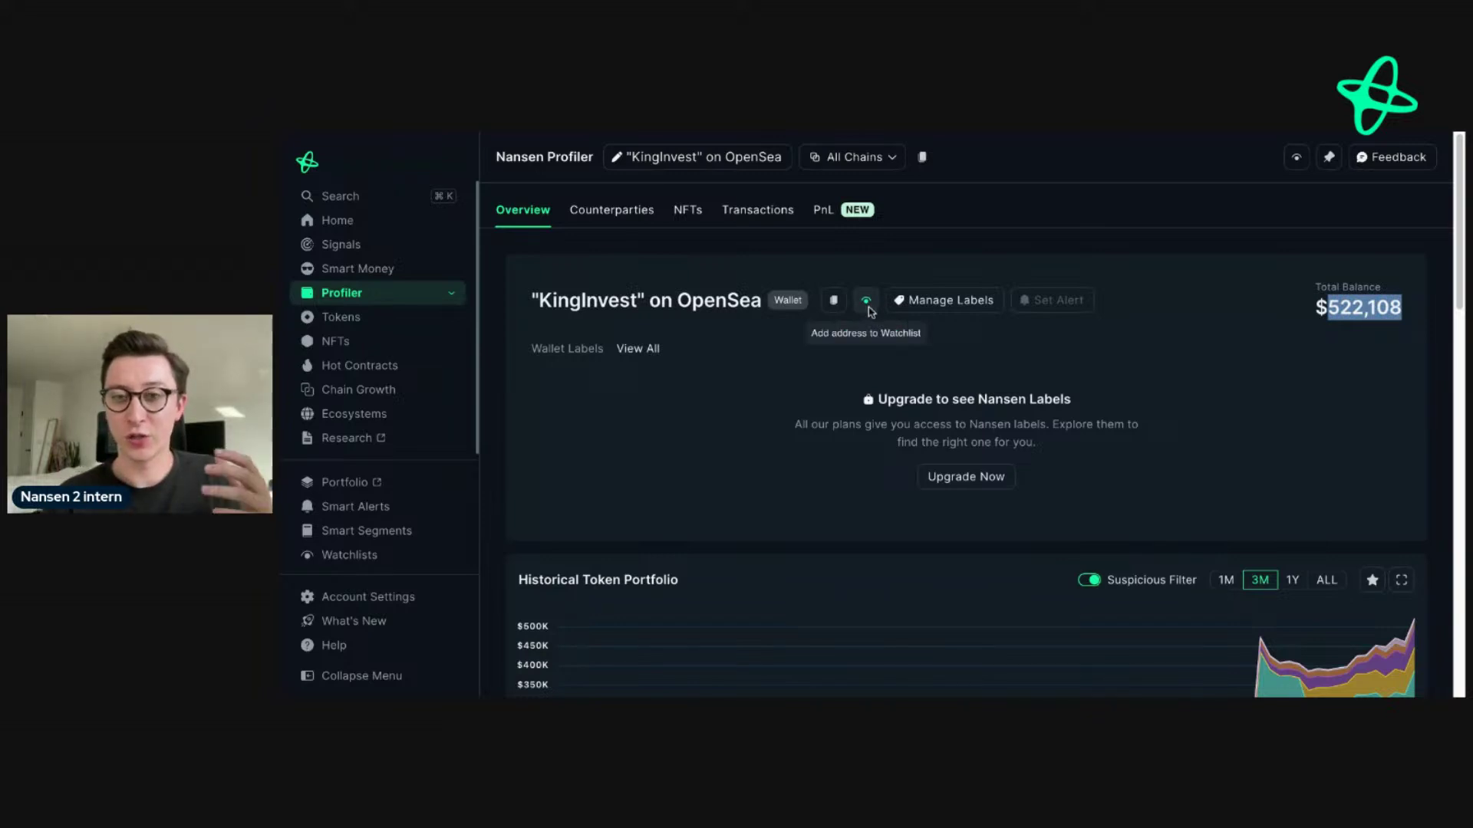
# Step: Add the profiled OpenSea-named wallet to the watchlist with a new custom label "banana"
pyautogui.click(868, 306)
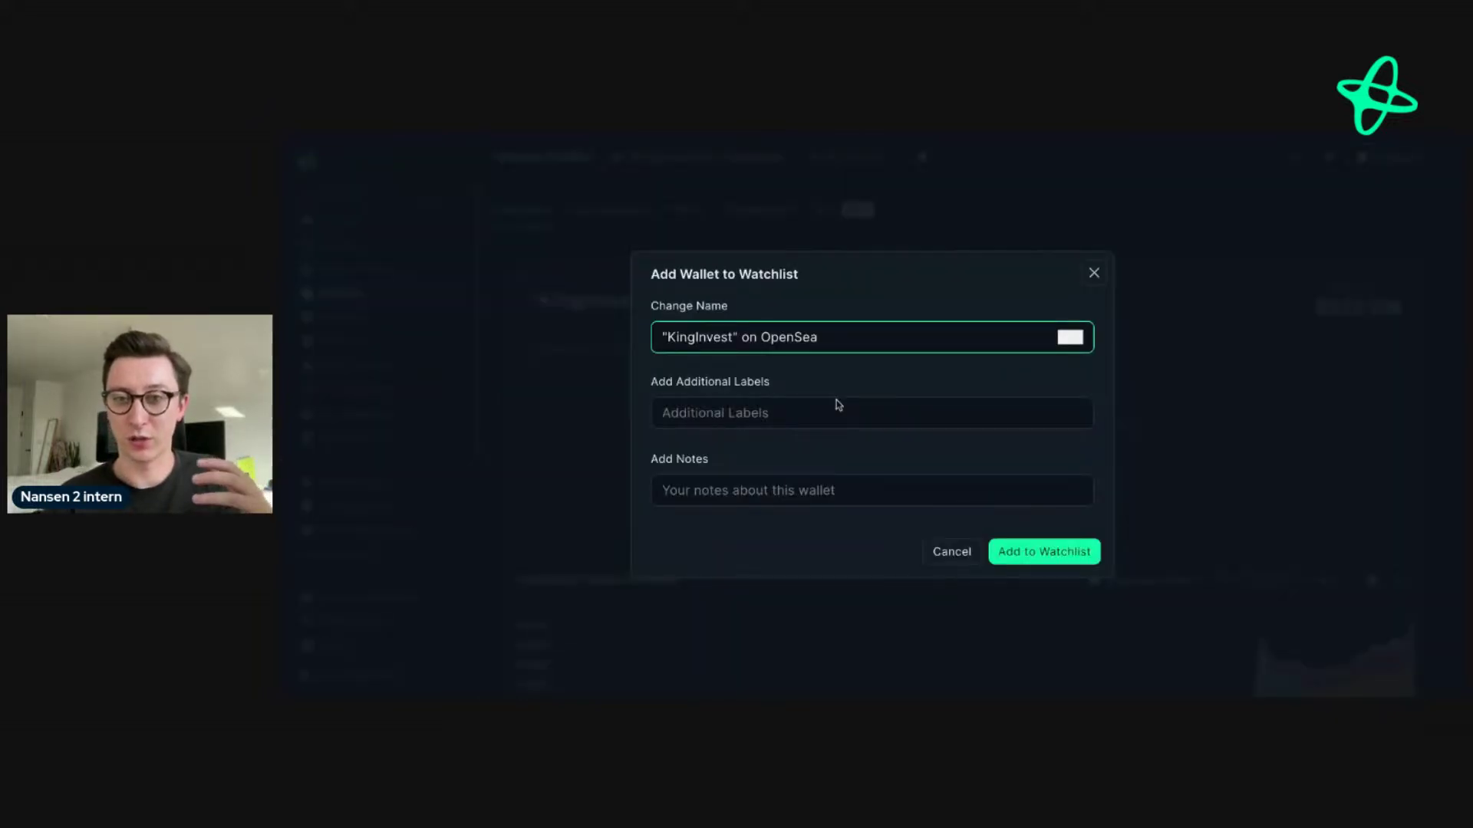
pyautogui.click(834, 408)
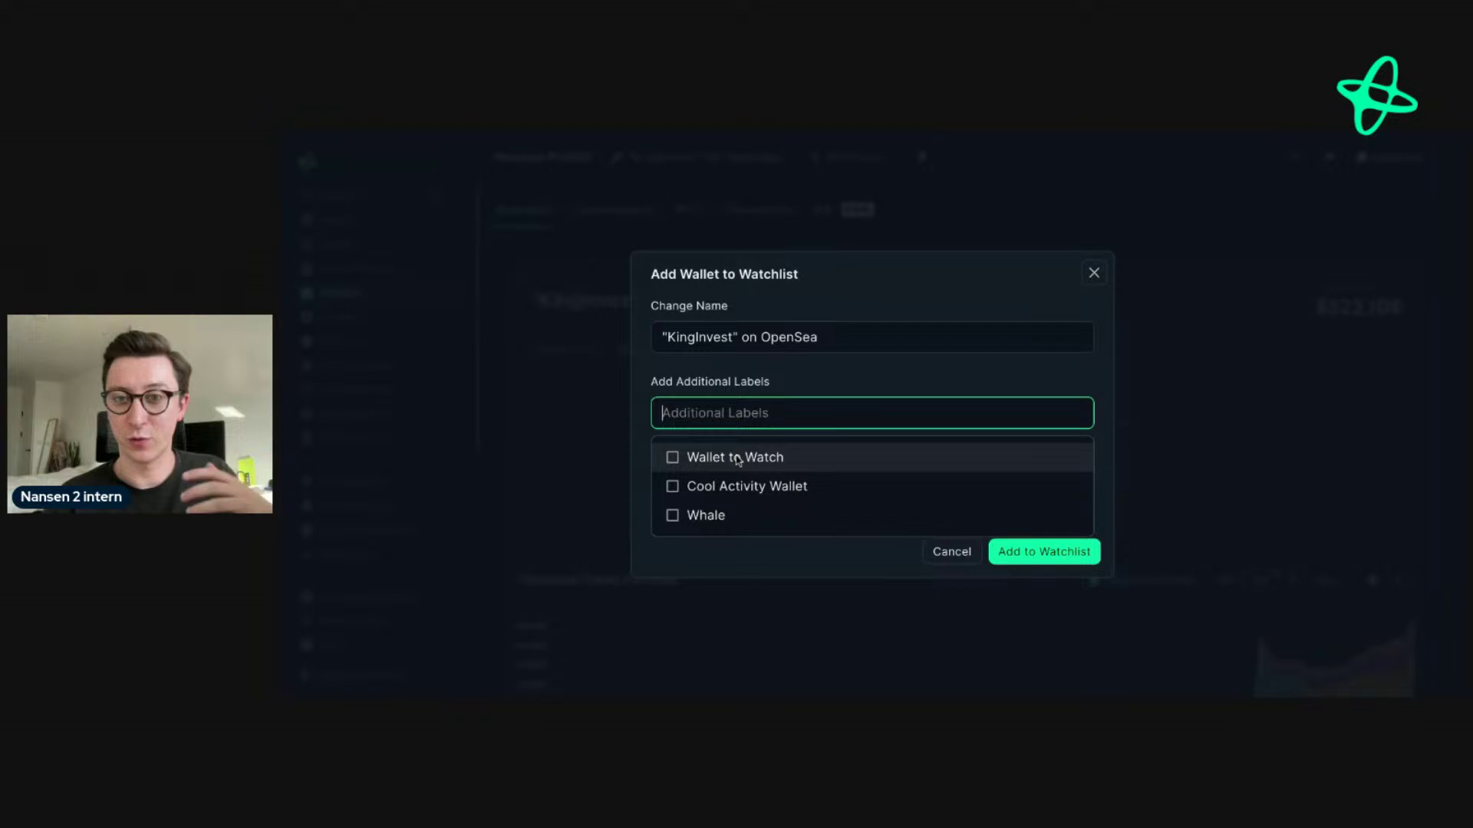
pyautogui.write('banana')
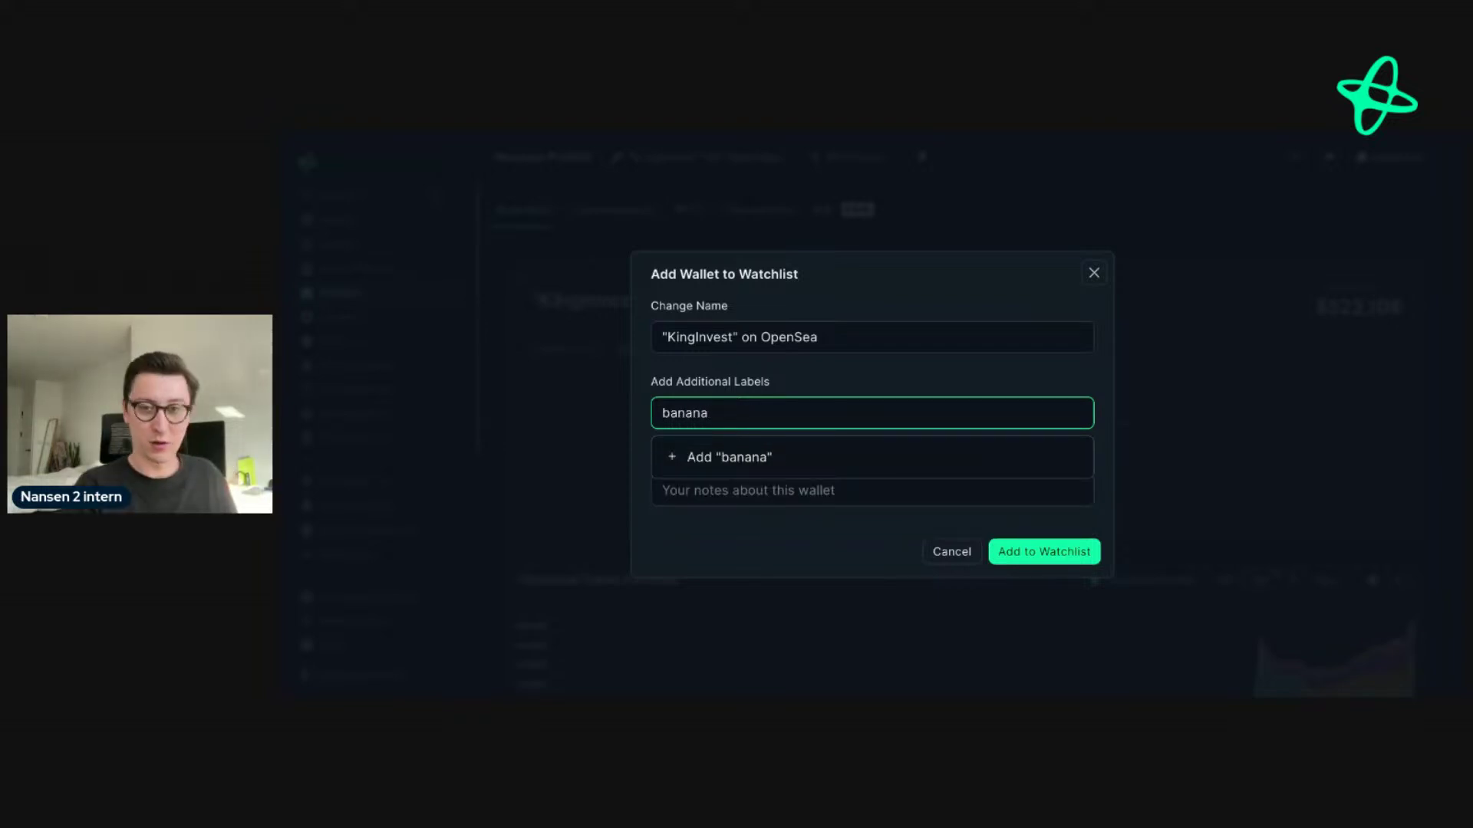
pyautogui.click(744, 457)
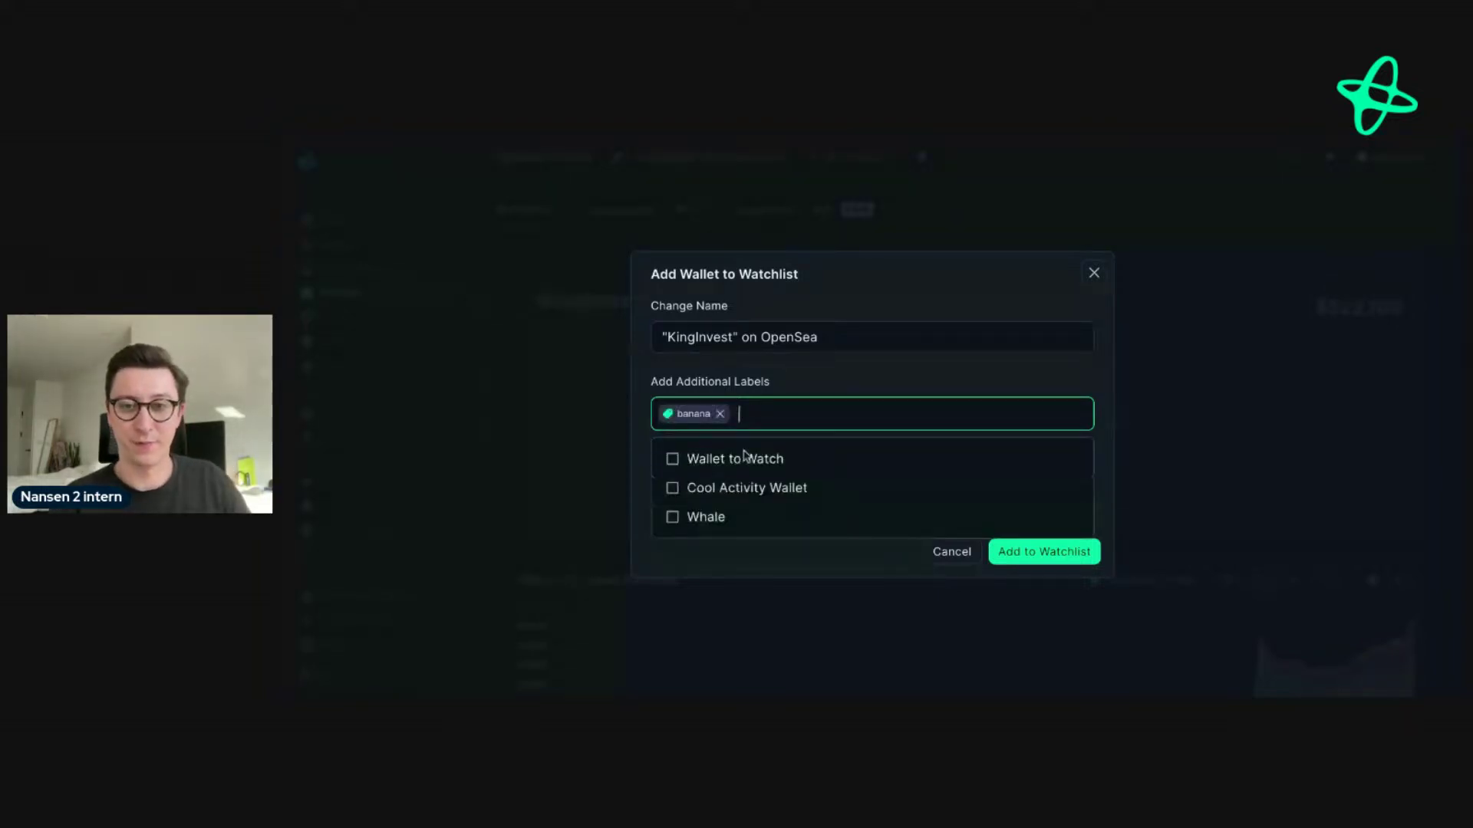
pyautogui.click(823, 382)
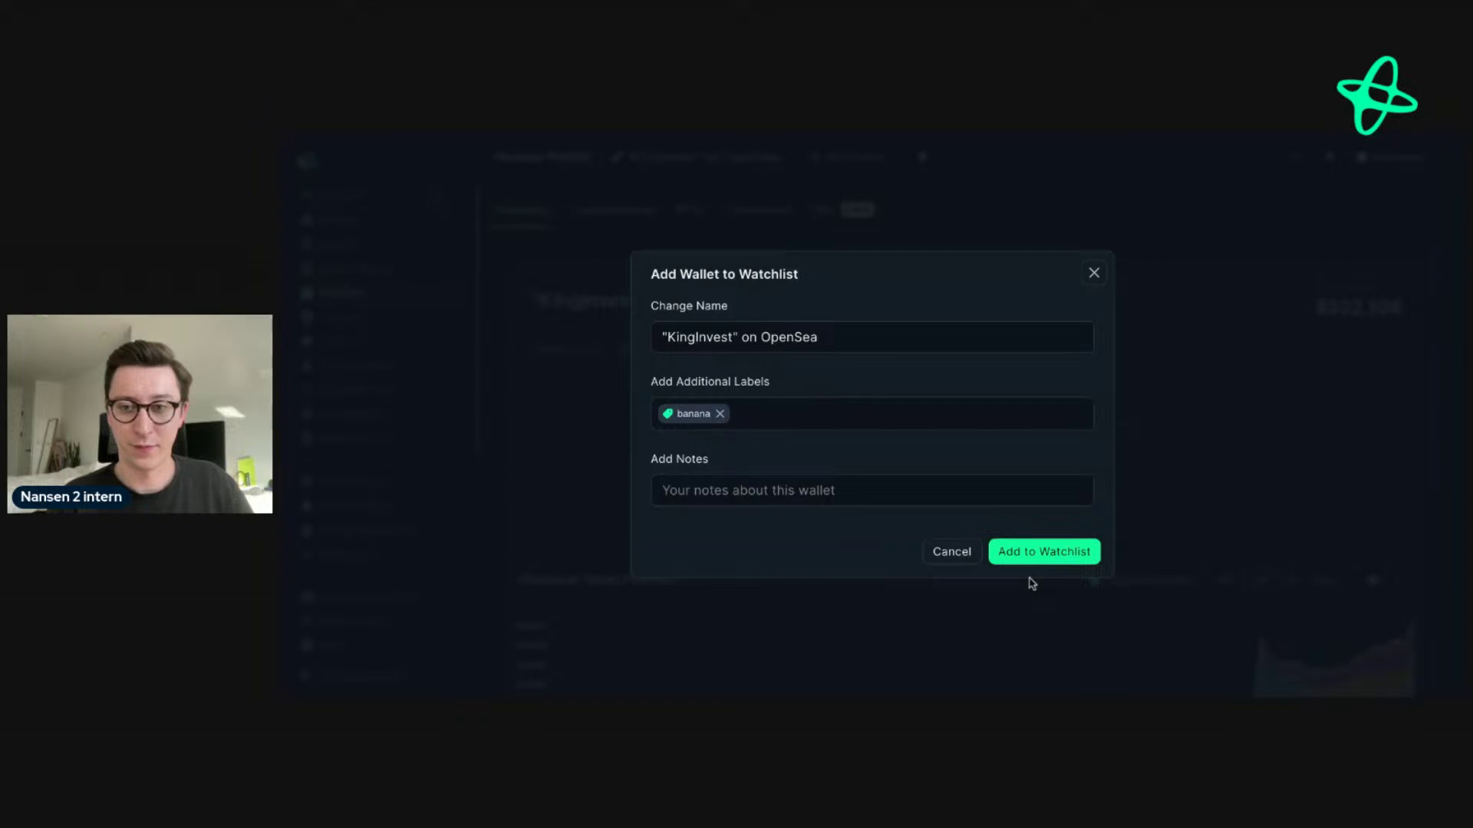
pyautogui.click(1051, 554)
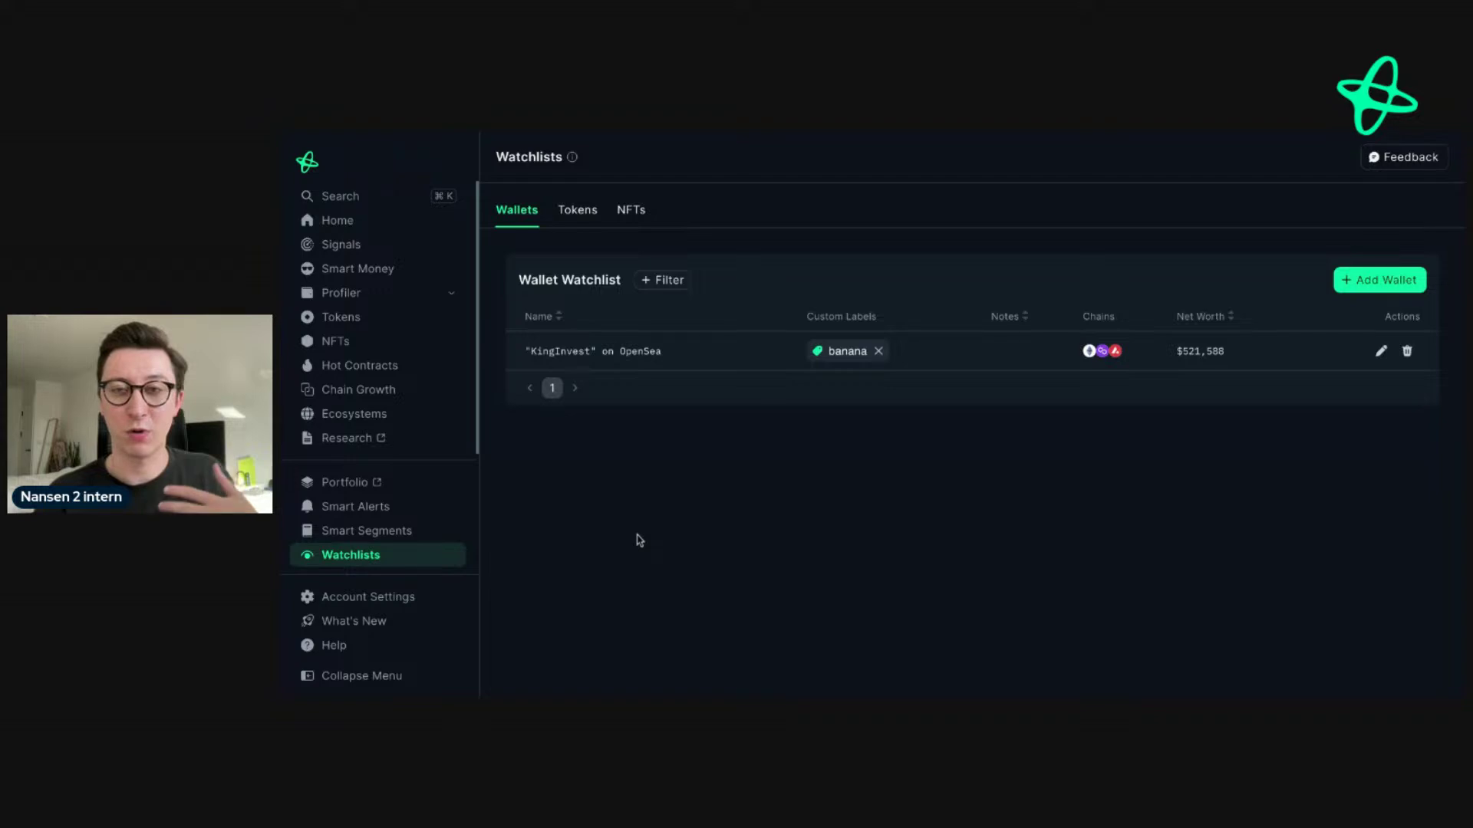
# Step: Open the "banana" wallet's profile from the watchlist and review its Historical Token Portfolio chart
pyautogui.click(620, 353)
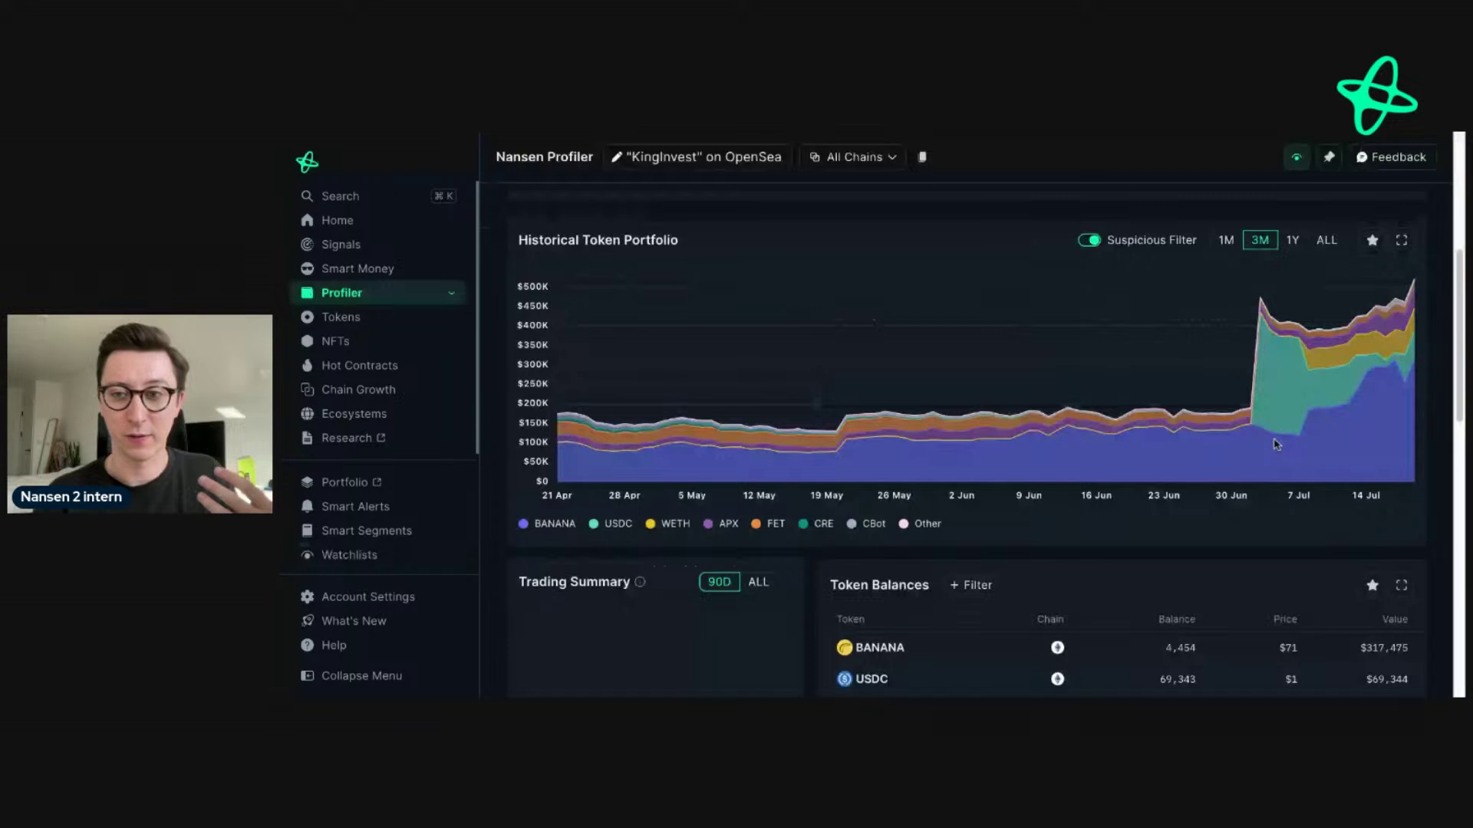
pyautogui.scroll(2, 1276, 444)
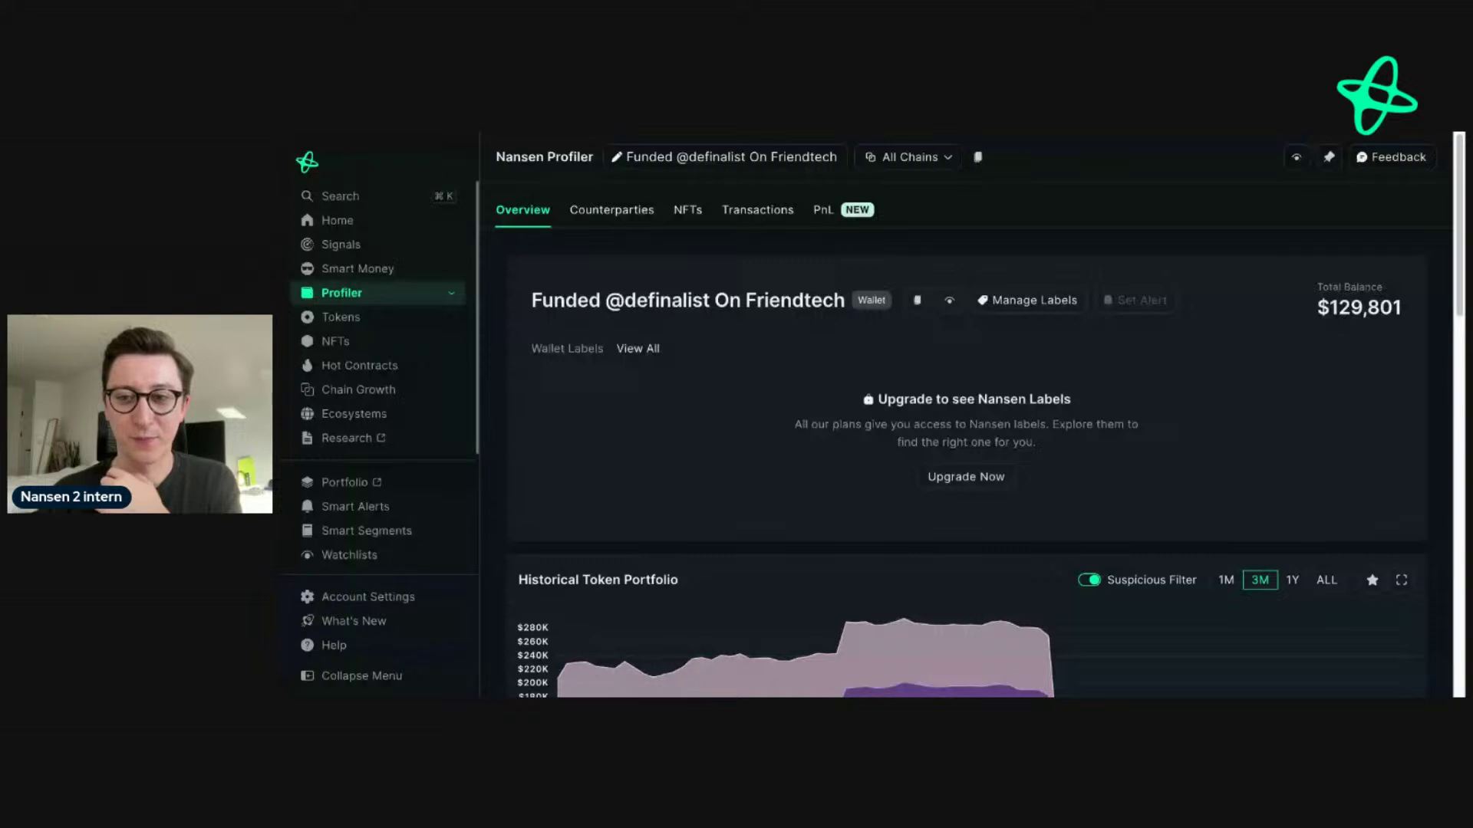
# Step: Examine the Friendtech-funded wallet's Historical Token Portfolio chart around mid-June and July, along with its Token Balances
pyautogui.scroll(-4, 1055, 517)
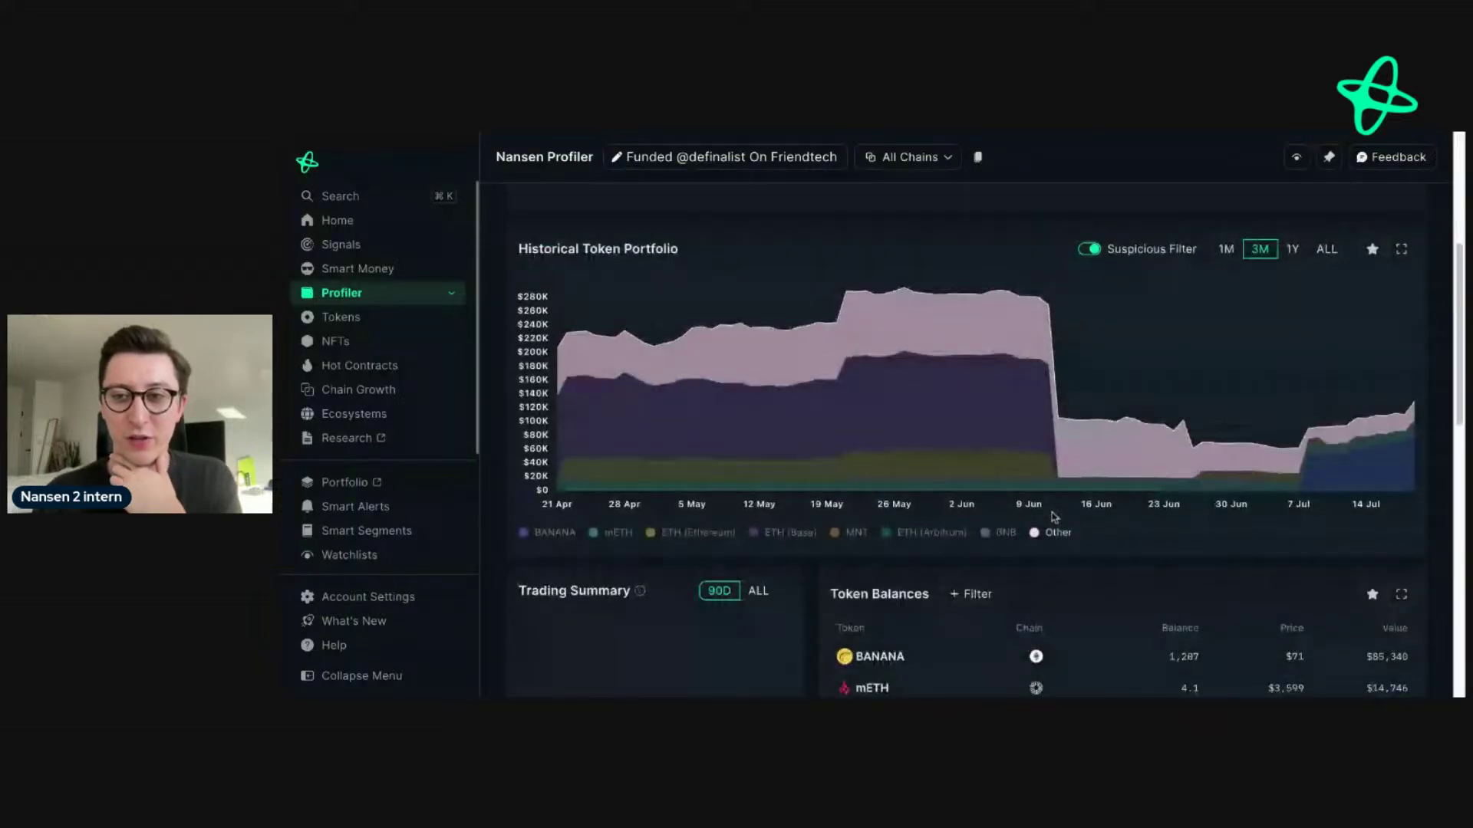
pyautogui.scroll(1, 1055, 517)
pyautogui.moveTo(1069, 428)
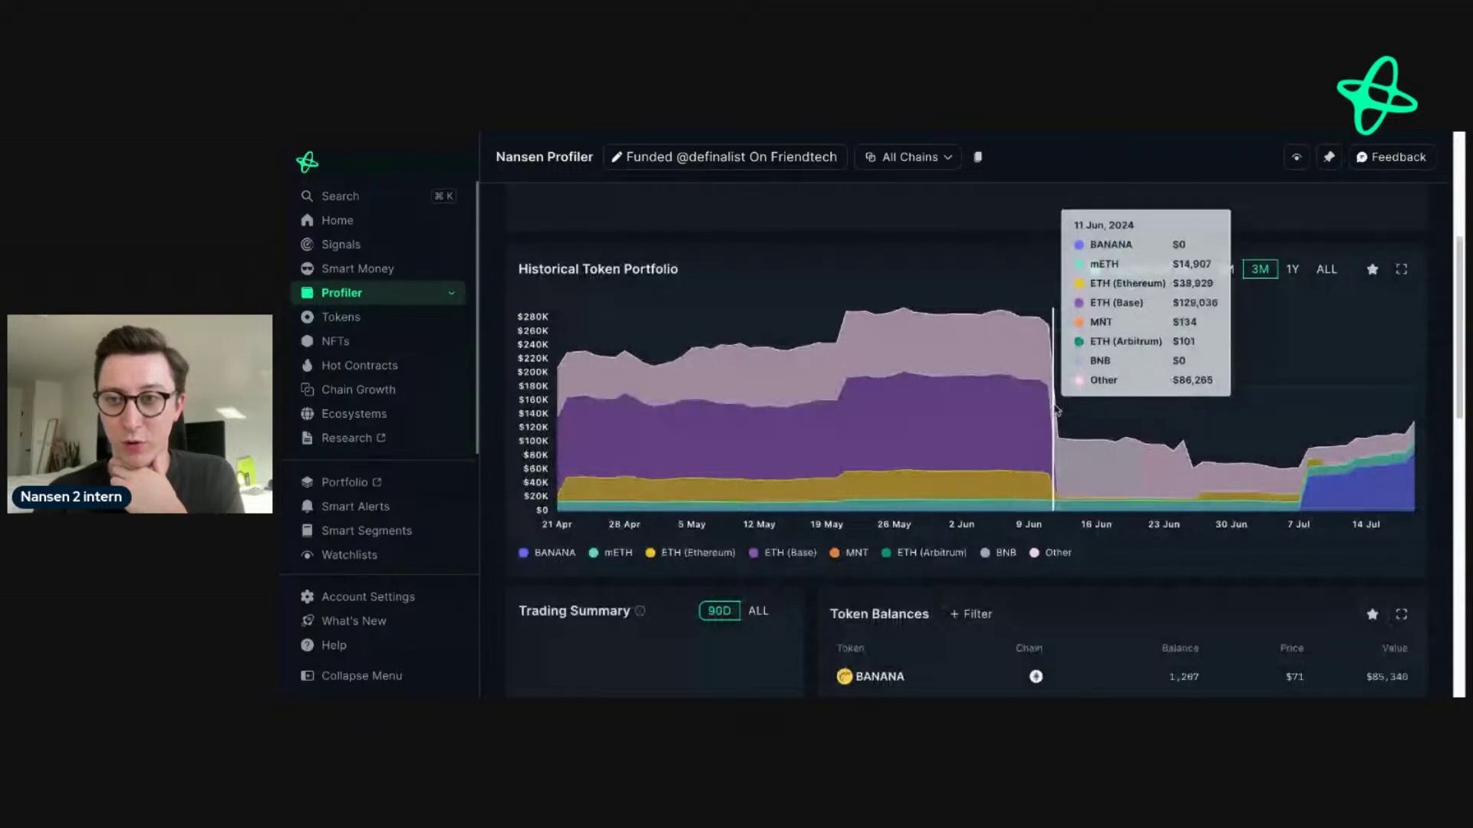
pyautogui.scroll(2, 1227, 422)
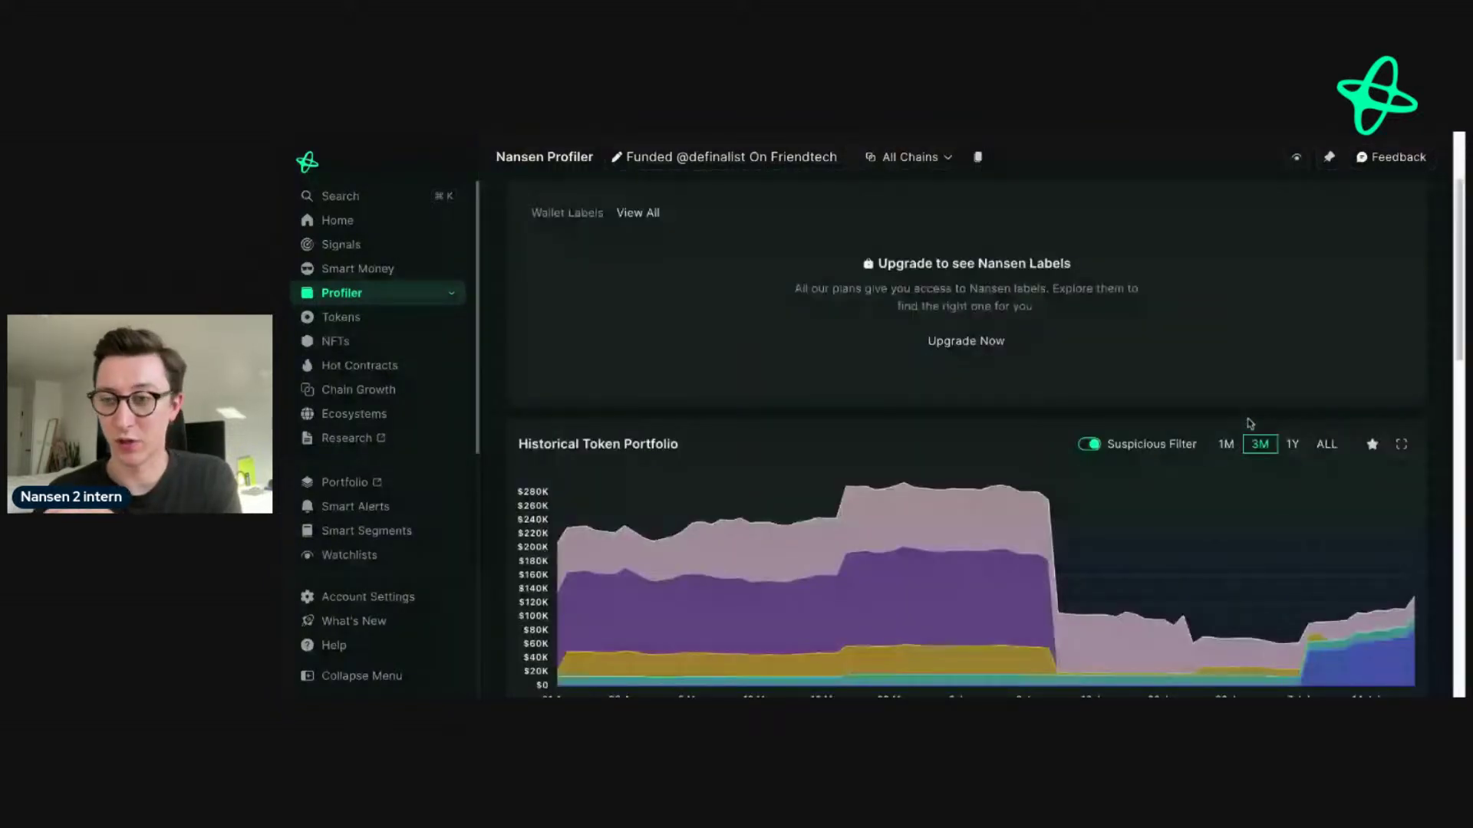
pyautogui.scroll(-3, 1254, 437)
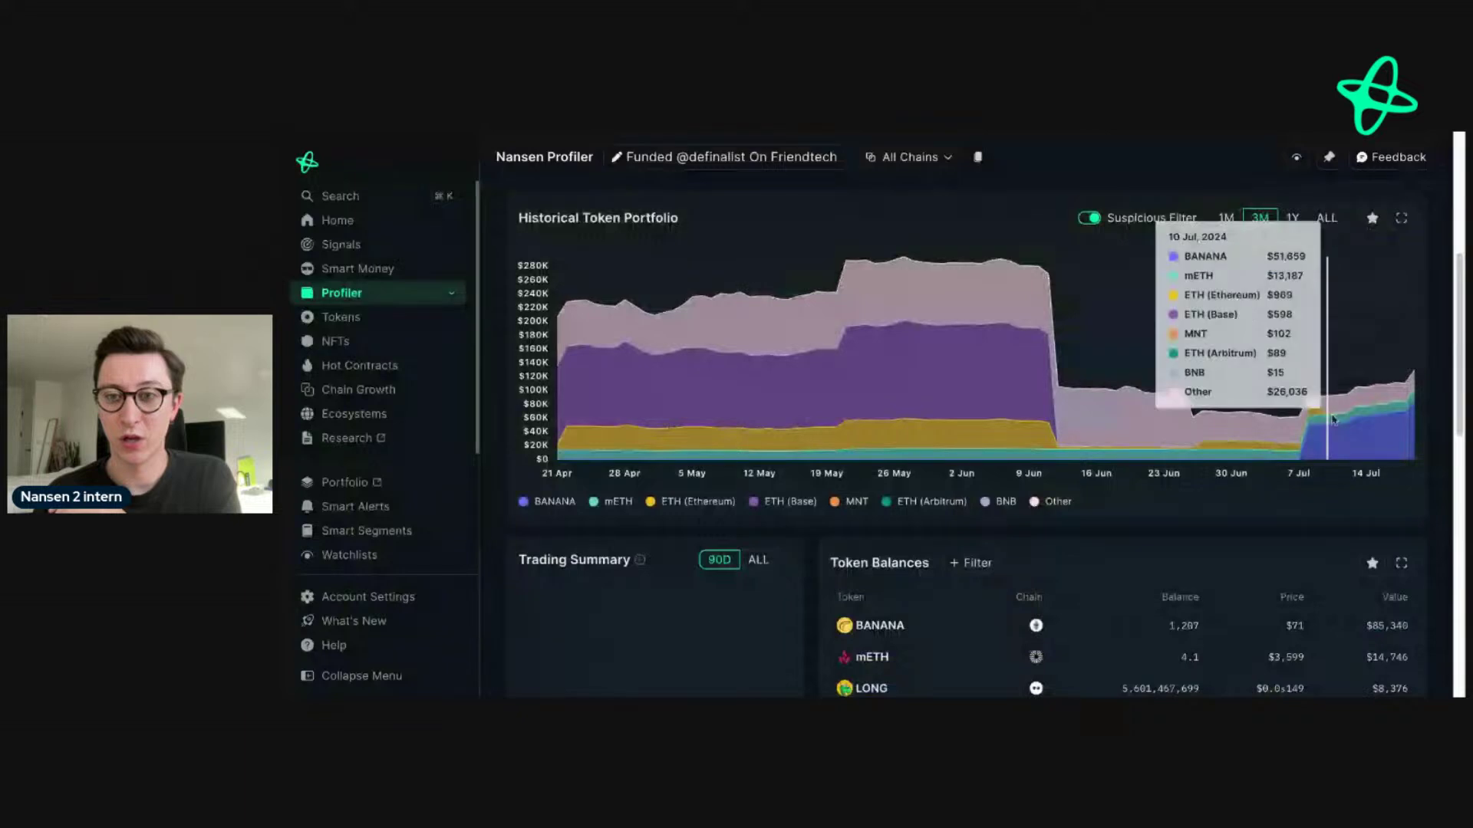
pyautogui.scroll(1, 953, 530)
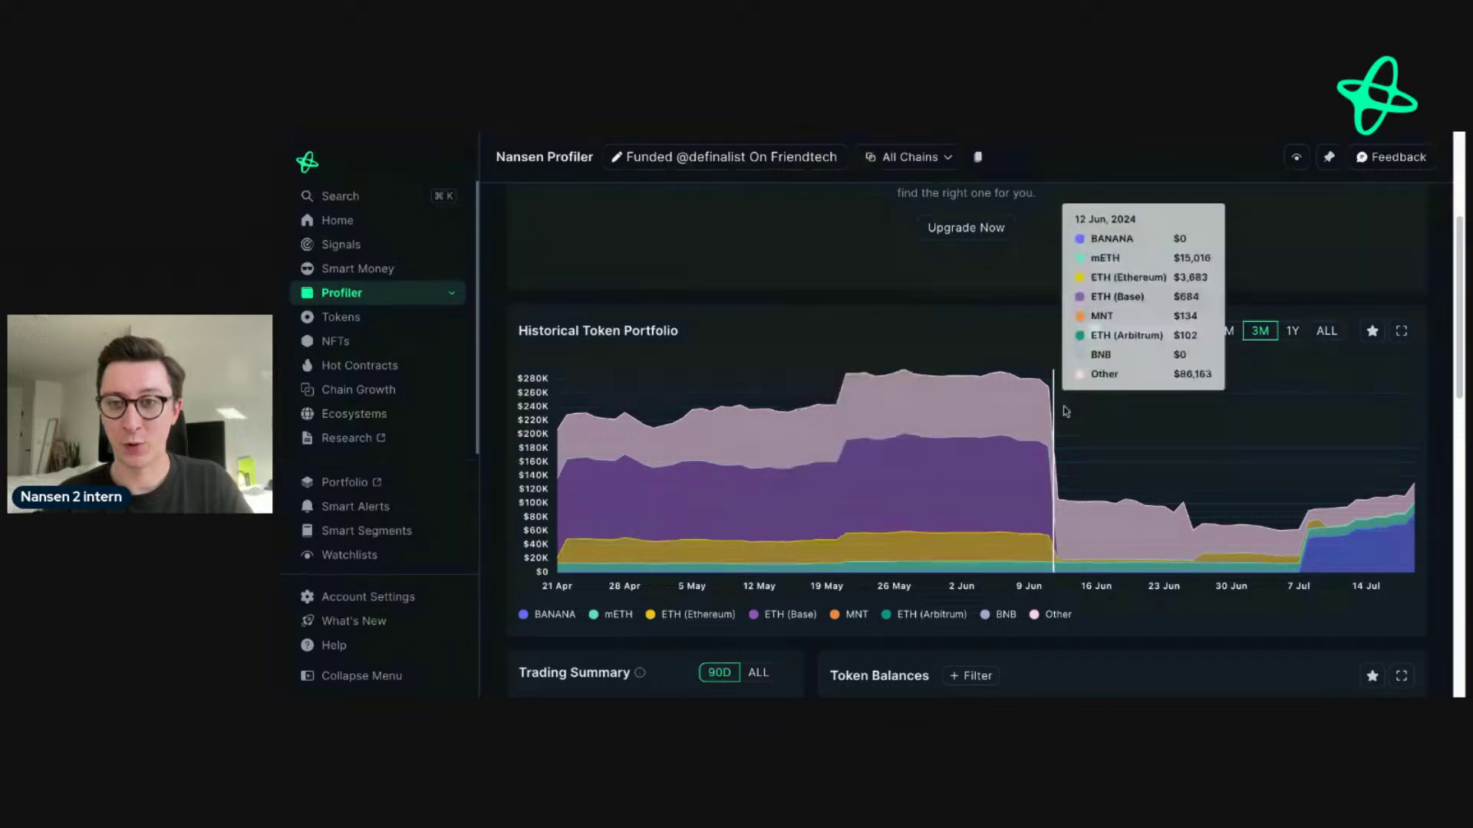
pyautogui.scroll(-3, 1066, 412)
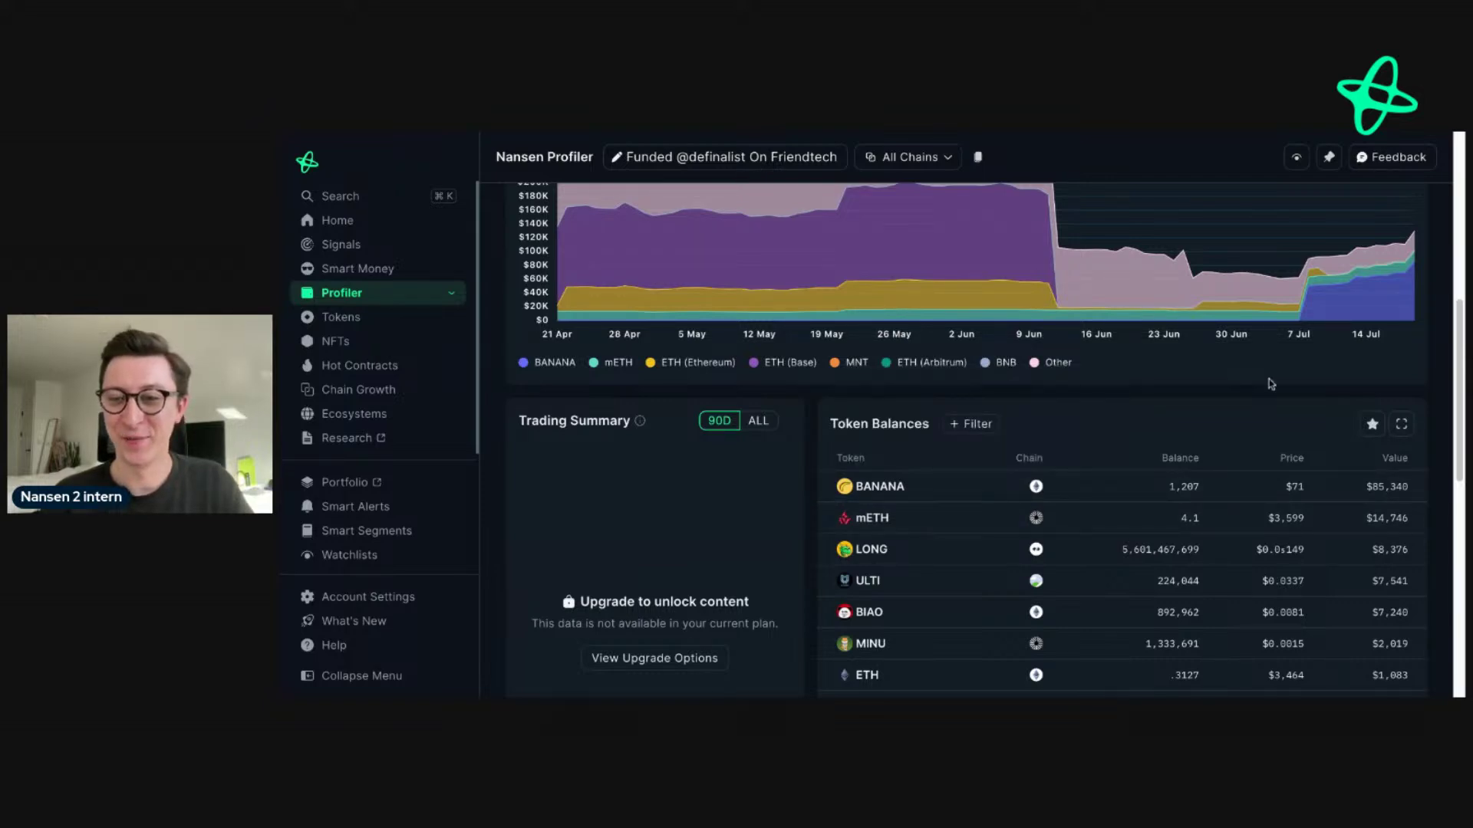
pyautogui.scroll(2, 1269, 379)
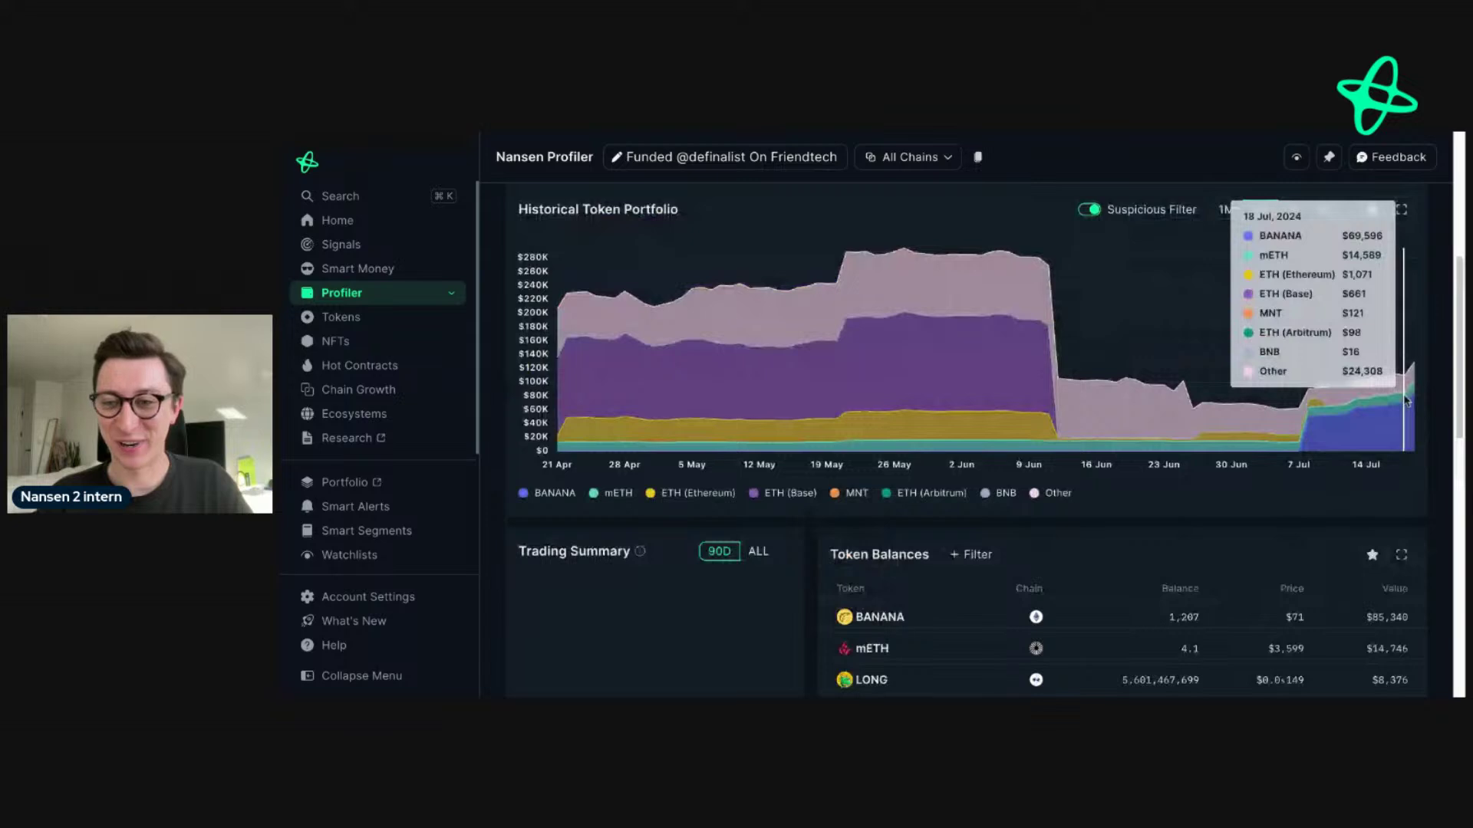
pyautogui.scroll(-1, 1187, 519)
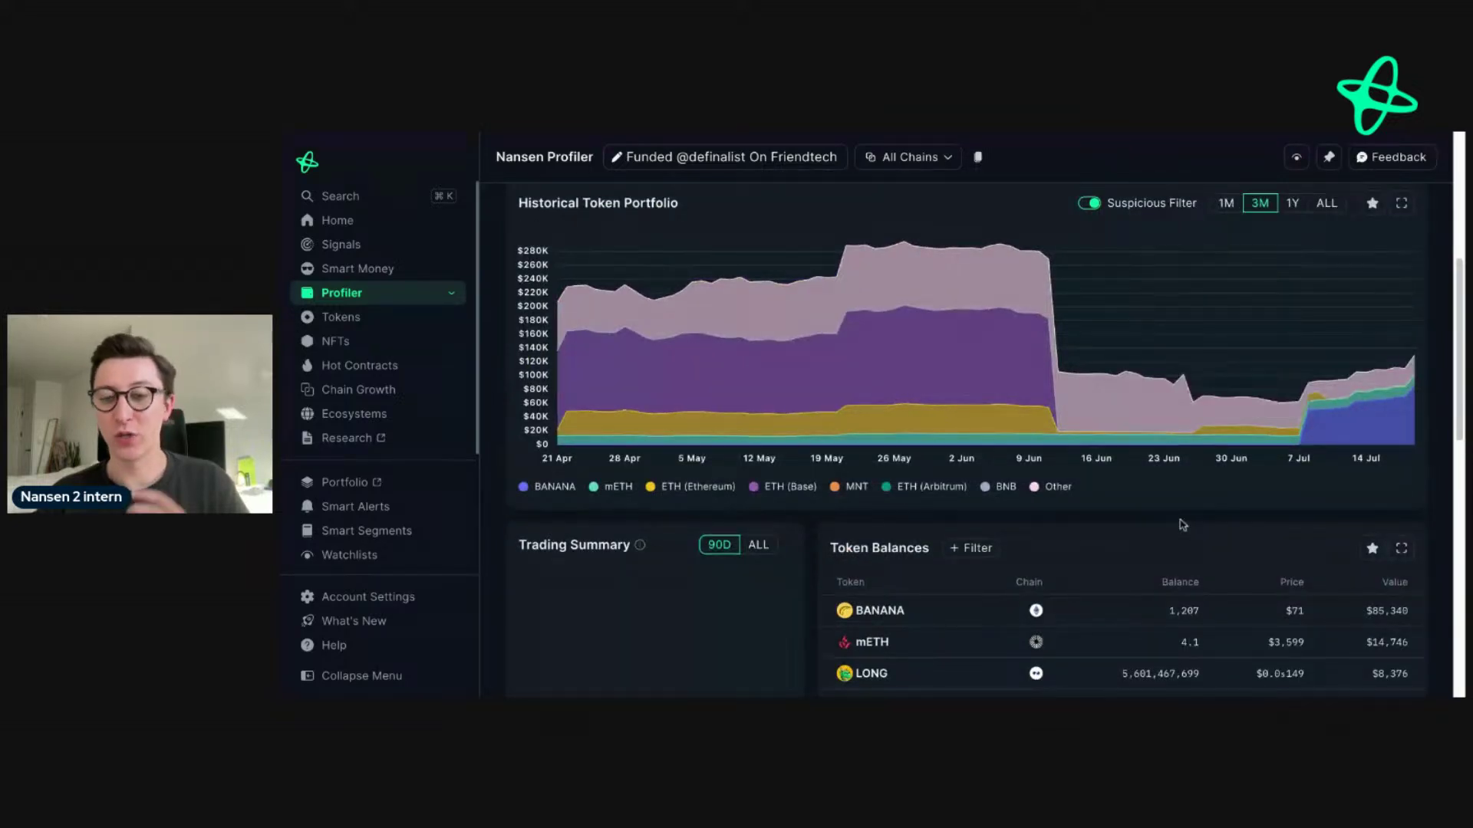
# Step: Review the Friendtech-funded wallet's total balance and compare its charted holdings on 17 June, 25 June and 9 July
pyautogui.scroll(1, 1170, 530)
pyautogui.scroll(4, 1163, 536)
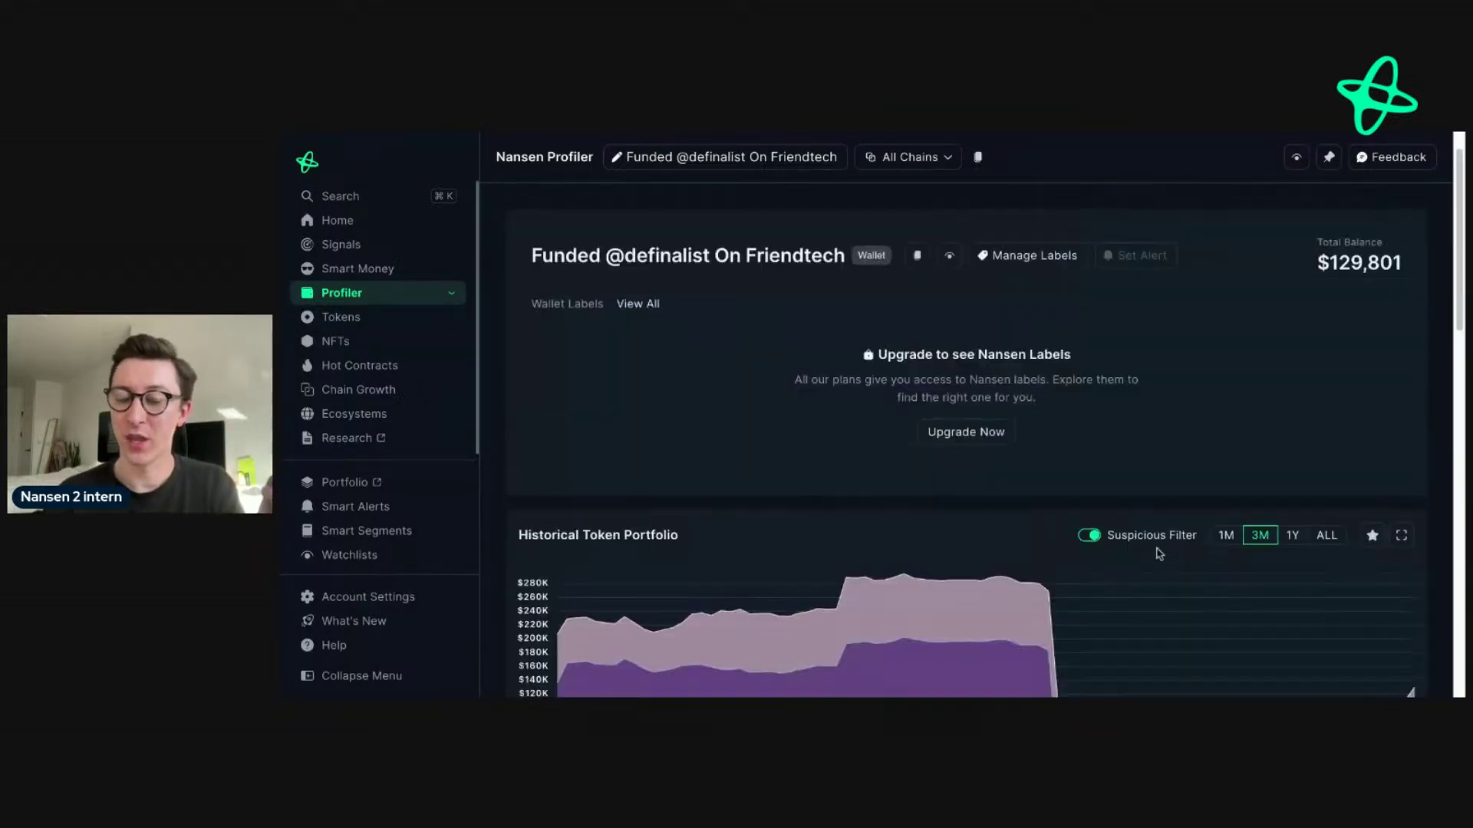
pyautogui.scroll(-1, 1123, 533)
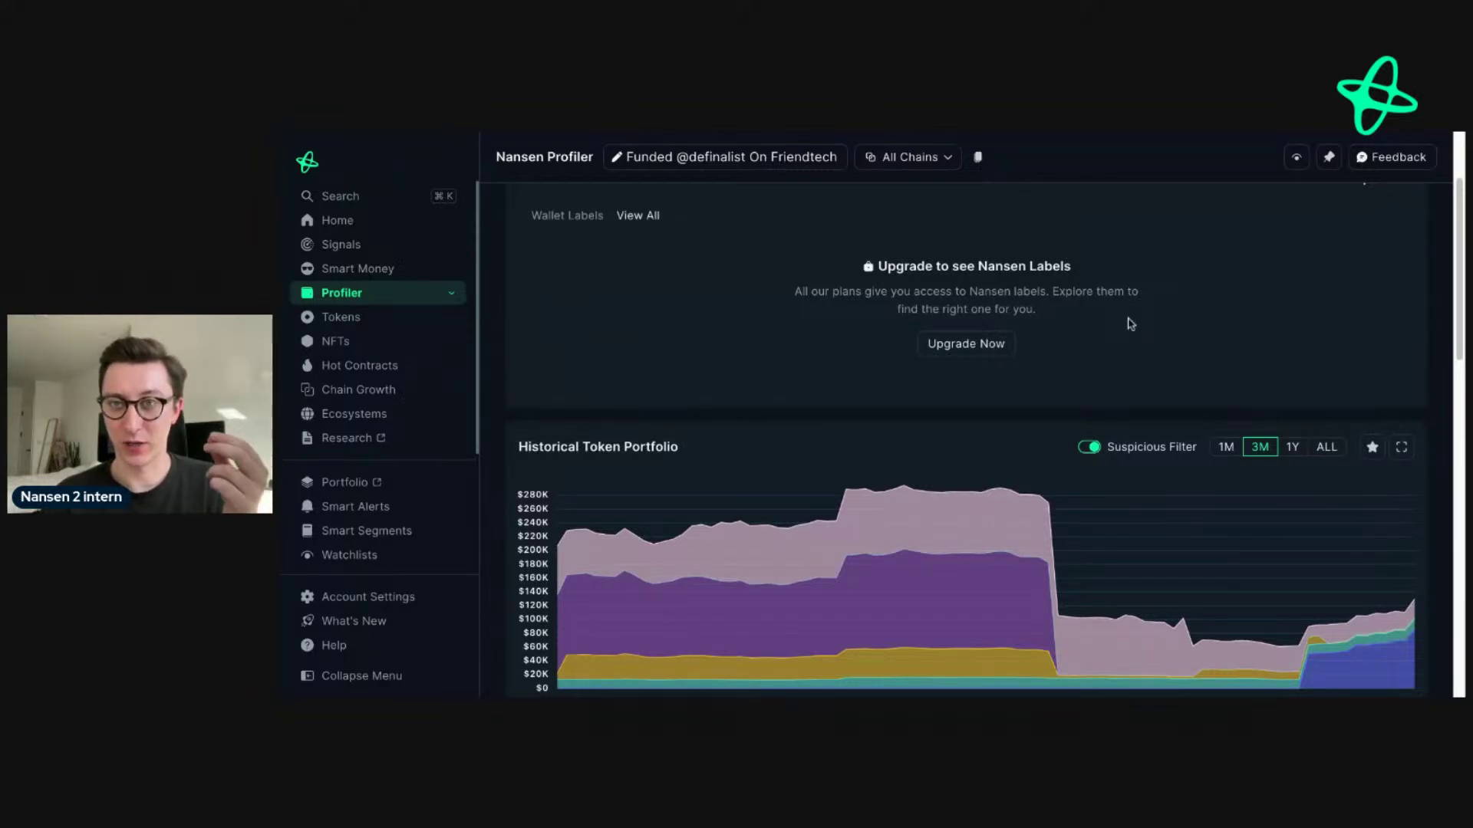
pyautogui.scroll(-3, 1130, 324)
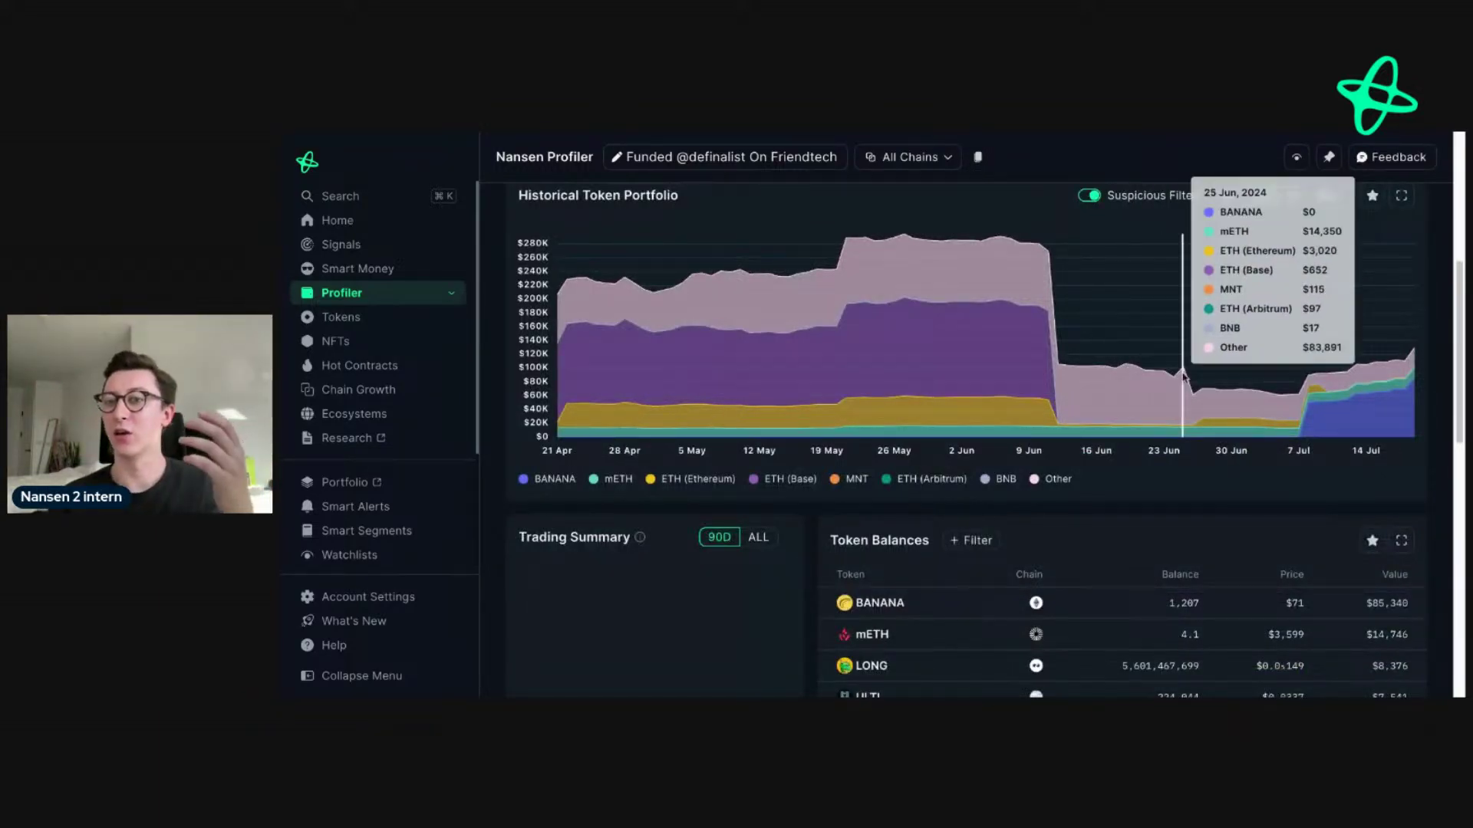
pyautogui.scroll(2, 1183, 376)
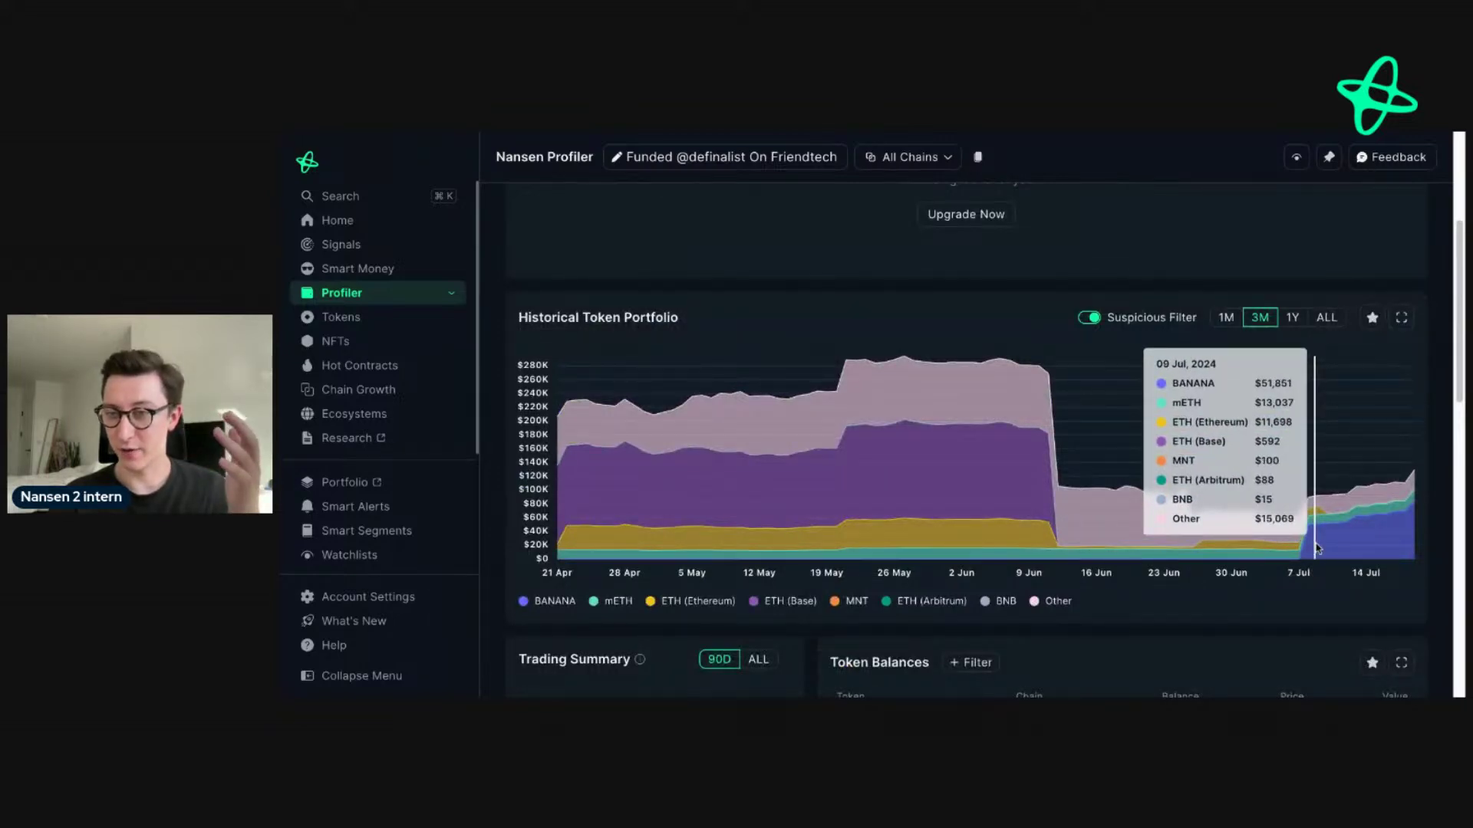
pyautogui.scroll(1, 1105, 424)
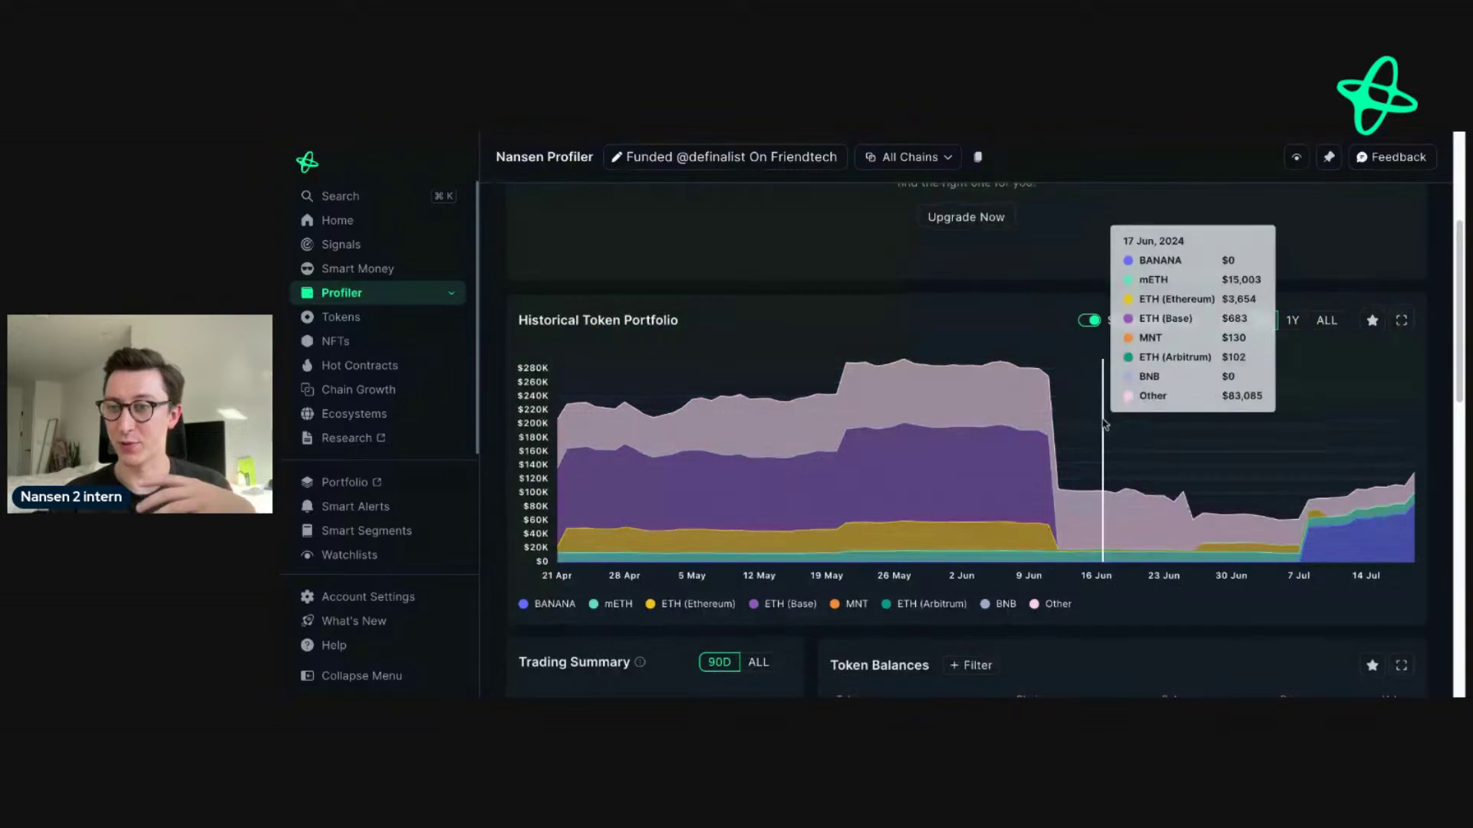
pyautogui.scroll(3, 737, 352)
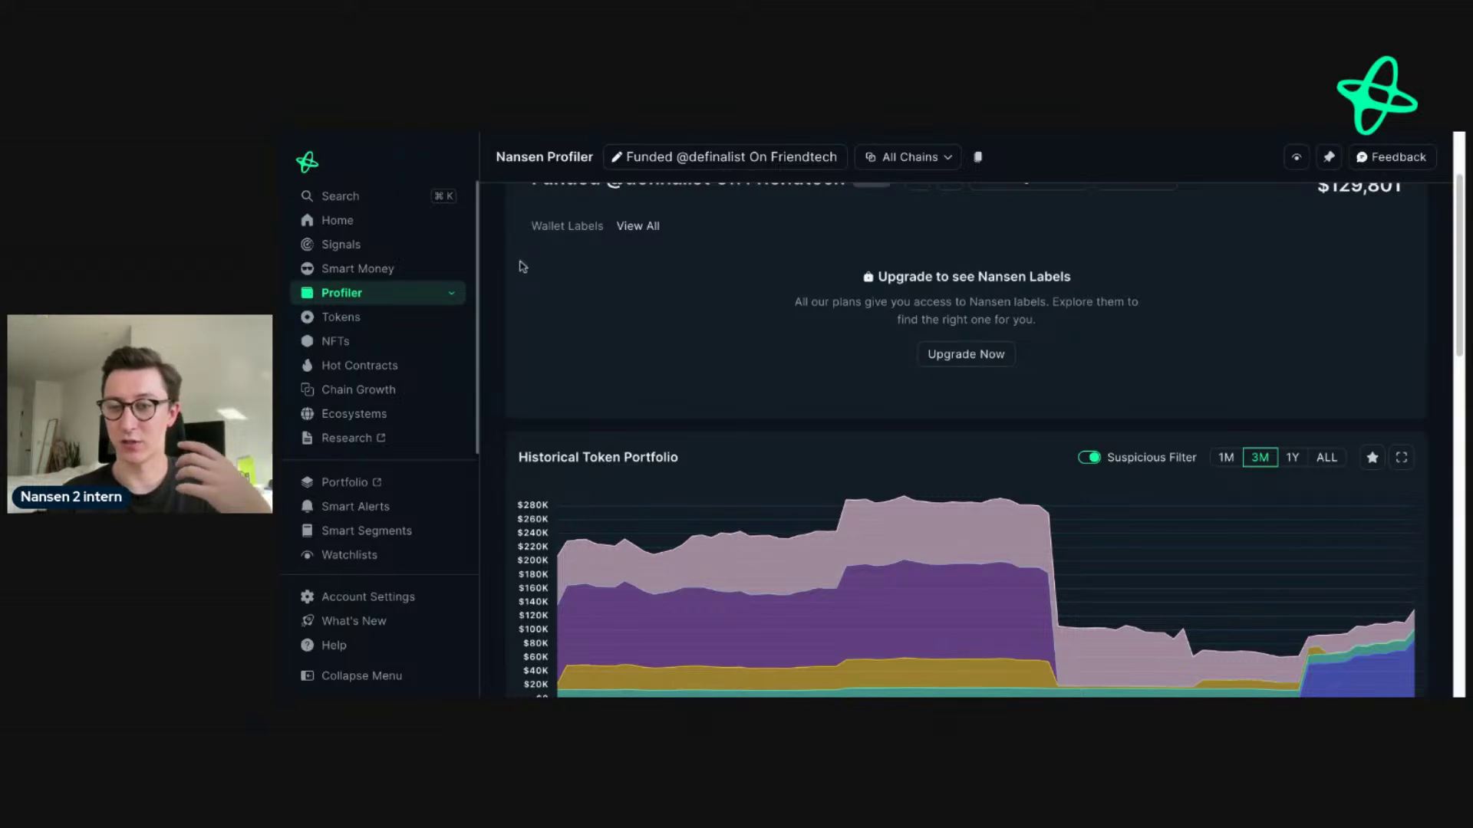
# Step: Search for the BANANA token, open its Token God Mode page and examine the July dip in Price Movement
pyautogui.press('super+k')
pyautogui.write('bana')
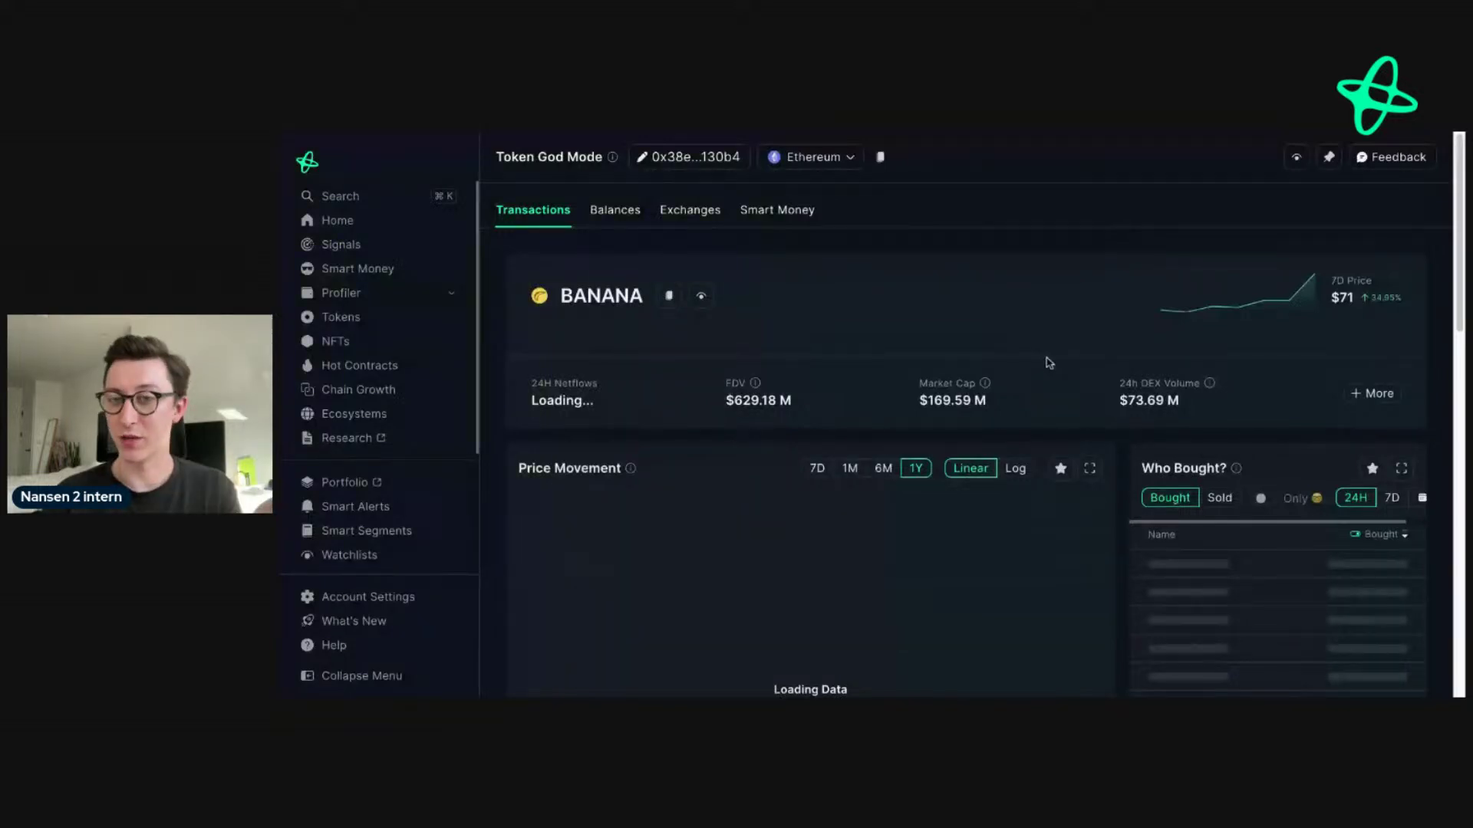
pyautogui.scroll(-2, 1049, 361)
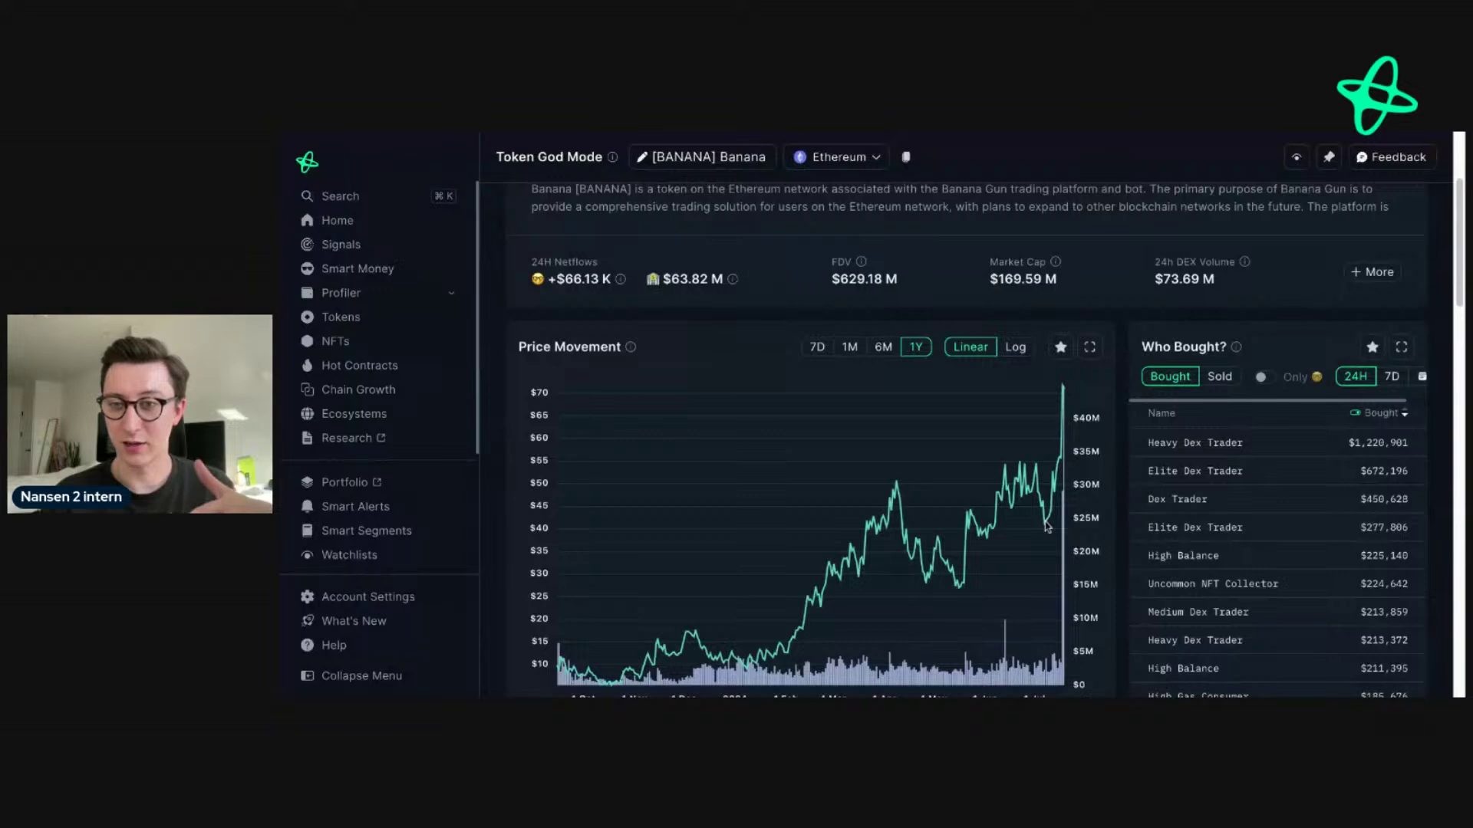
pyautogui.moveTo(1058, 408)
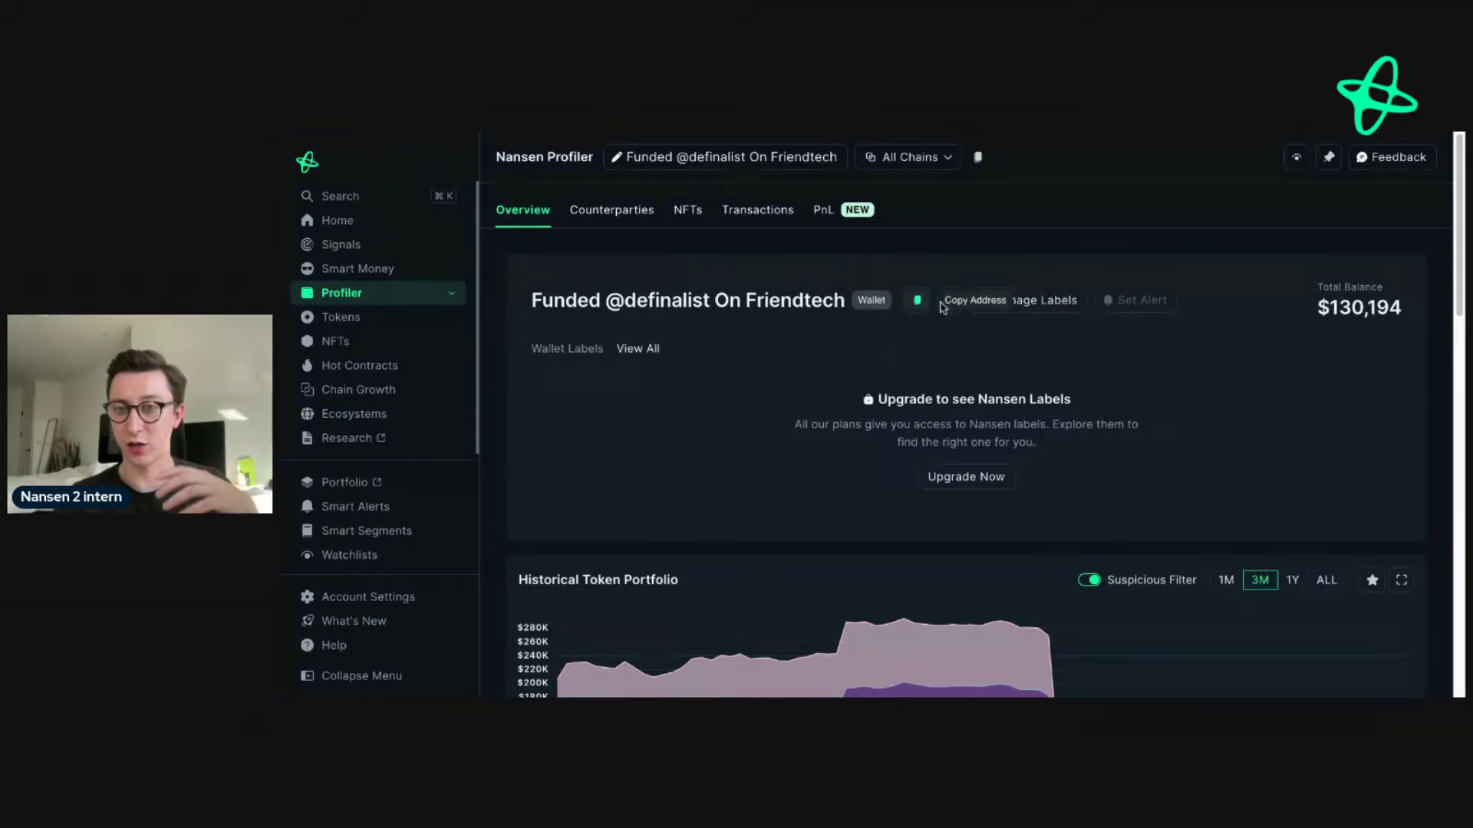
# Step: Add the Friendtech-funded wallet to the watchlist under its existing name, without labels or notes
pyautogui.click(954, 306)
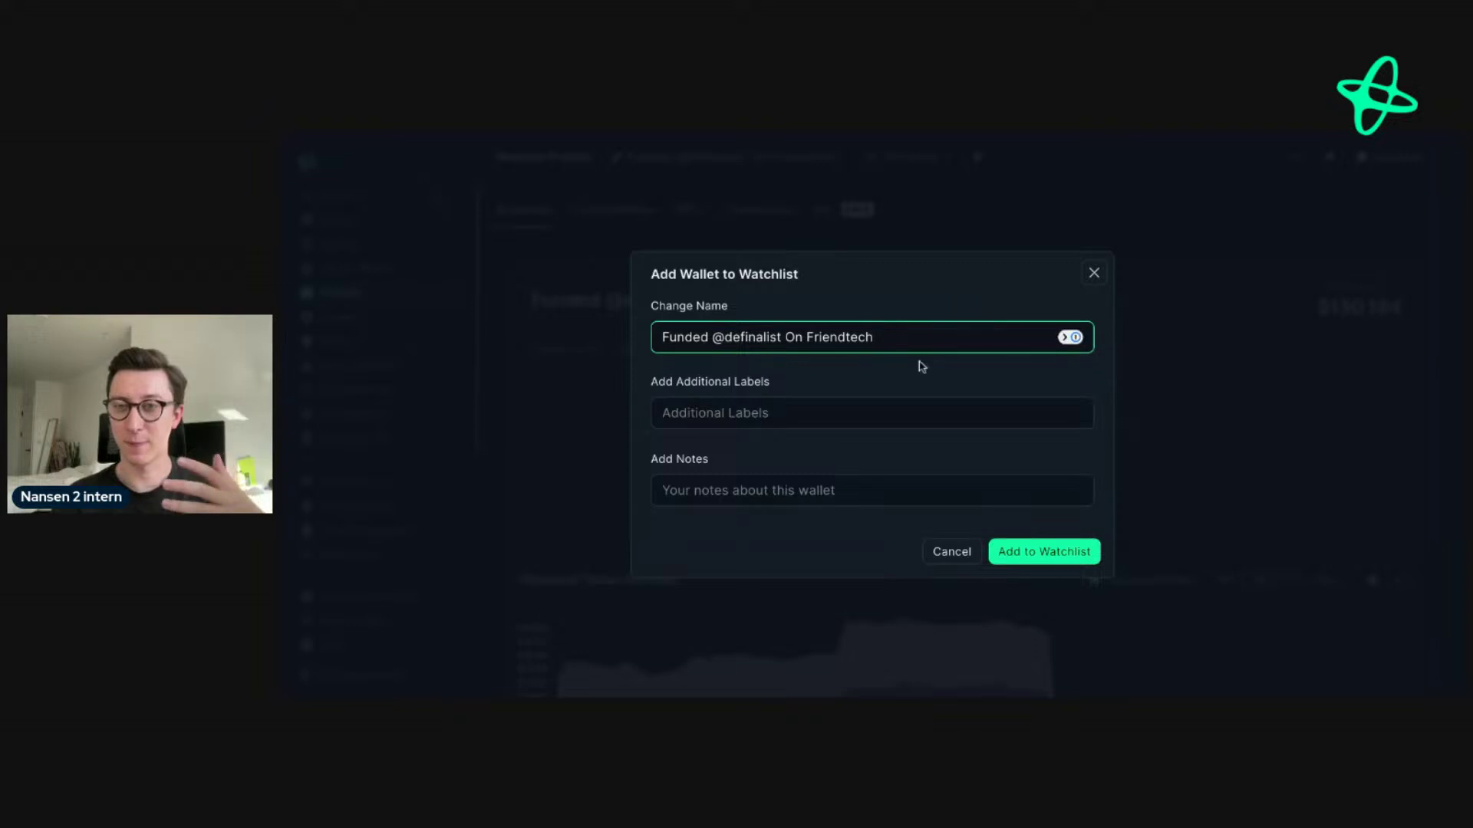
pyautogui.press('Return')
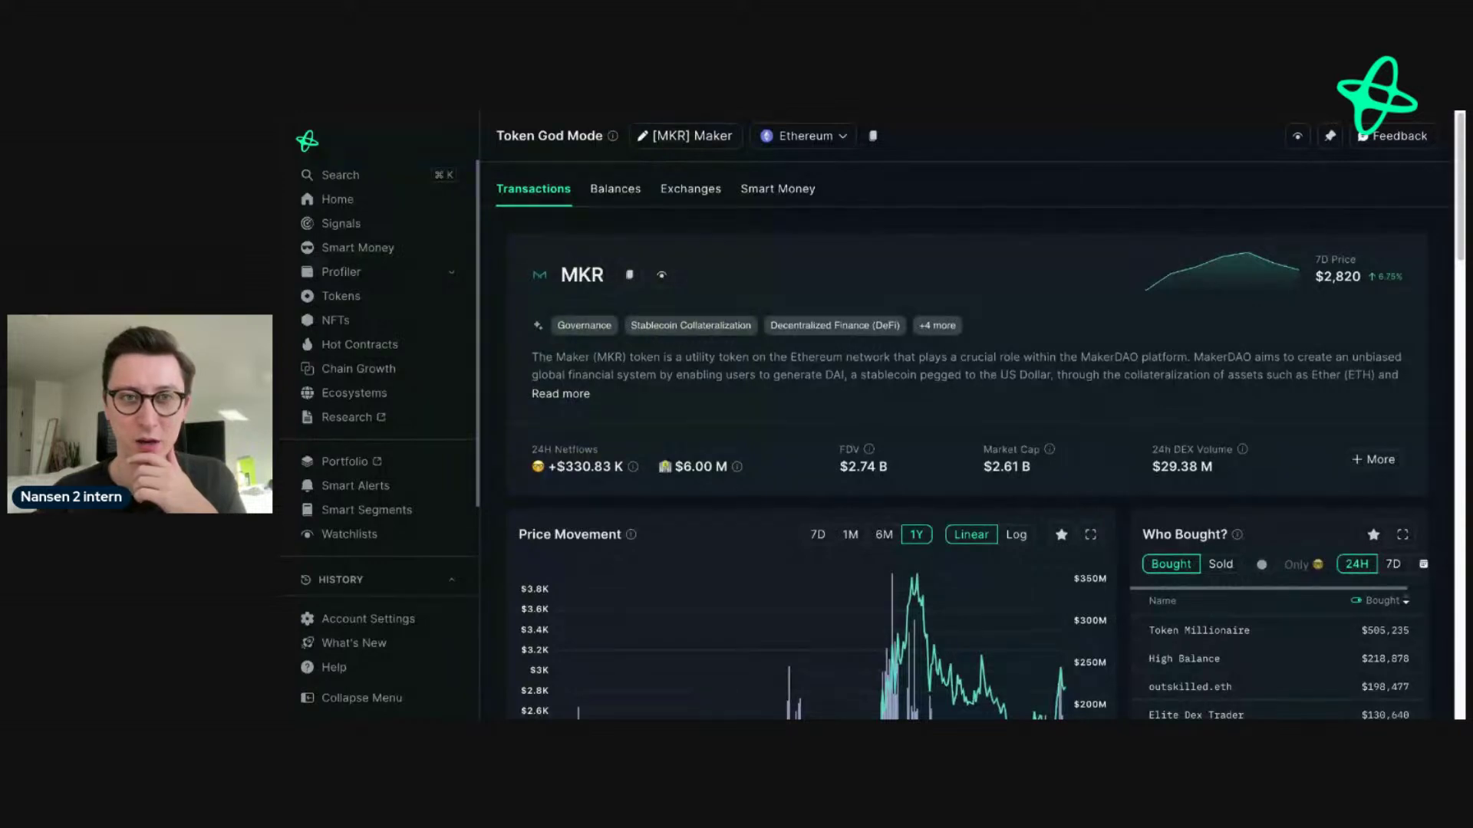
# Step: Check the chains available for the MKR token and examine its one-year Price Movement around the April 2024 peak
pyautogui.click(838, 138)
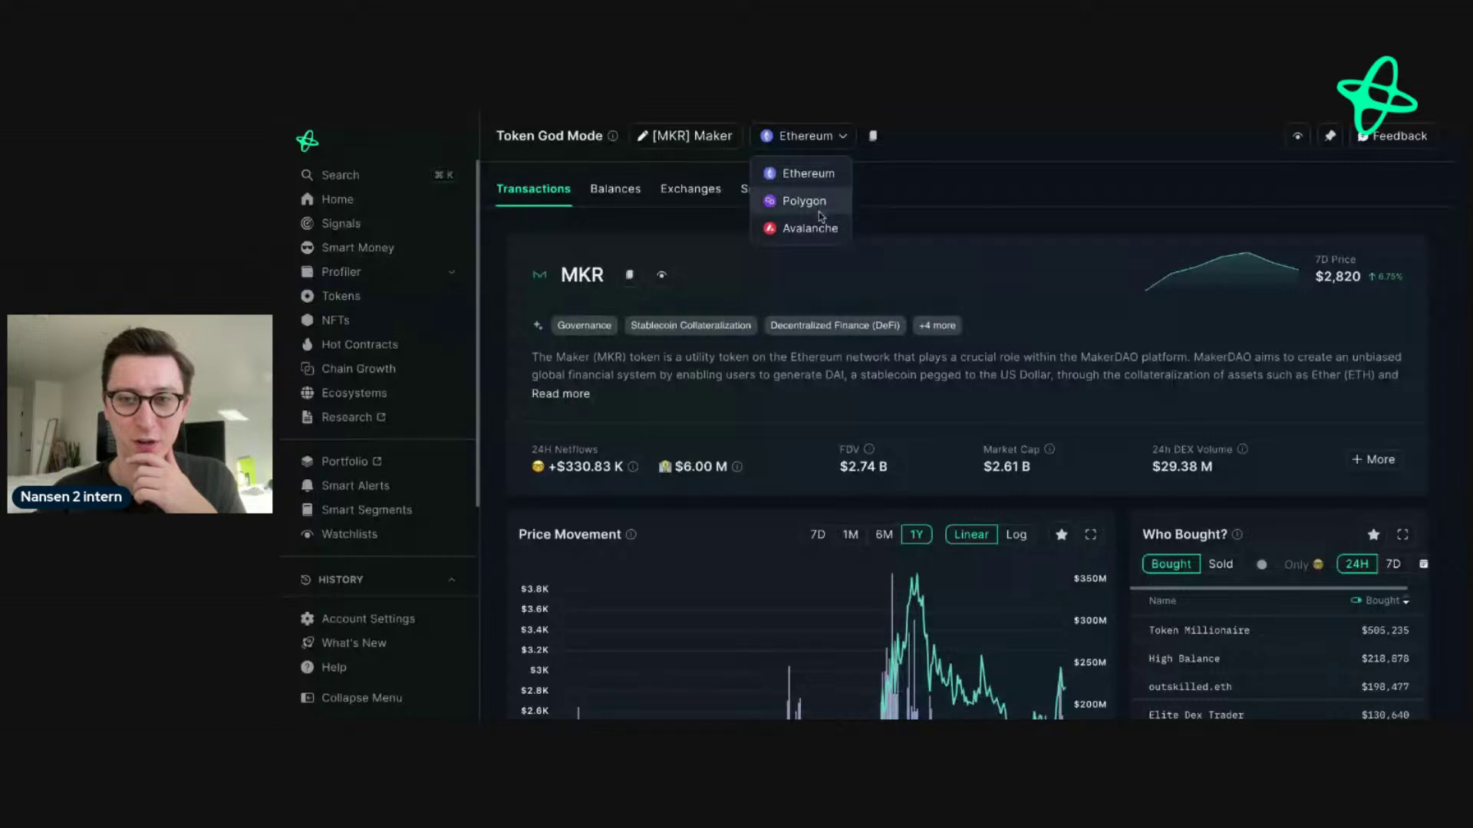
pyautogui.click(953, 215)
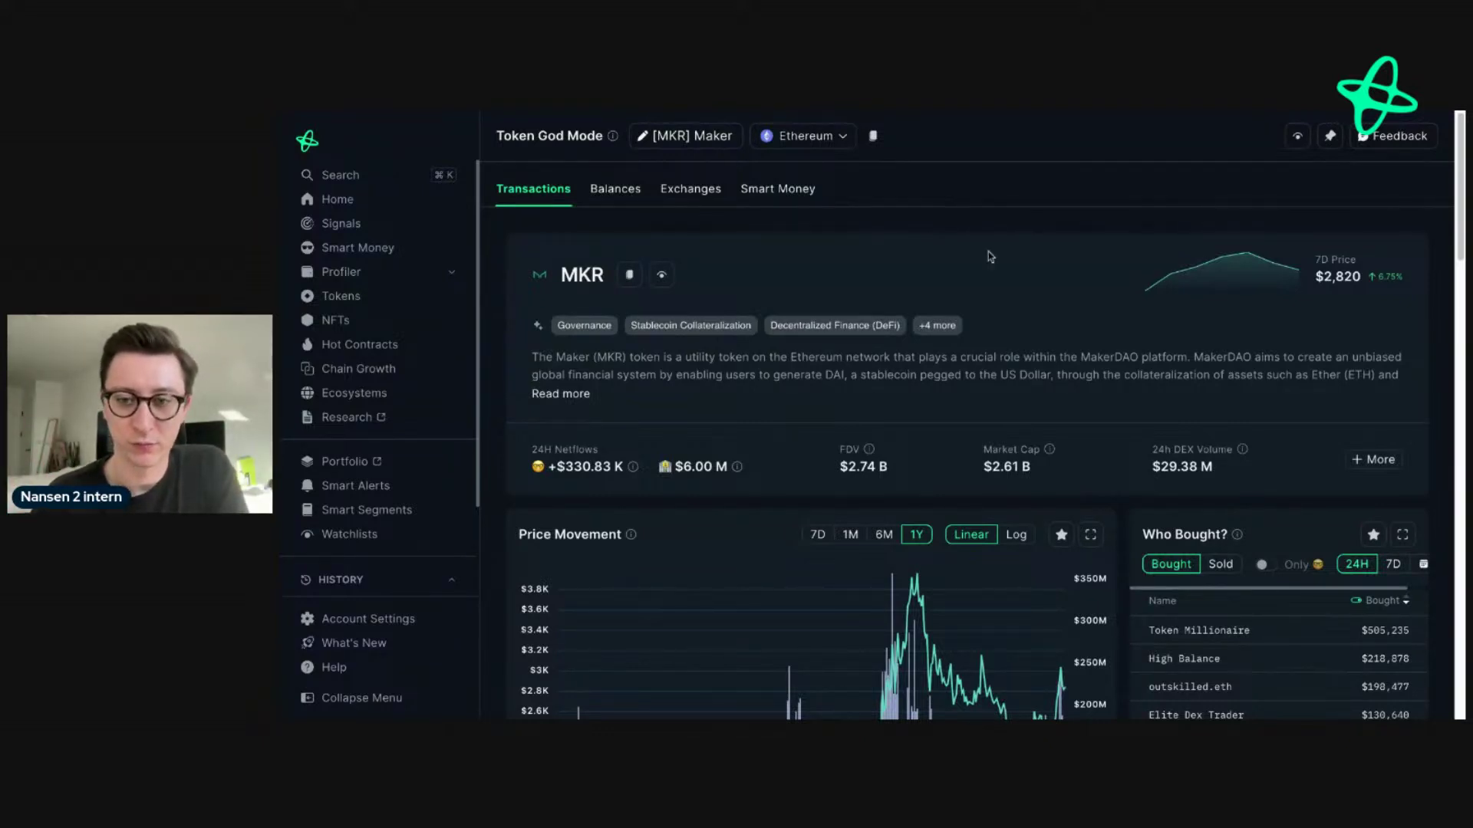
pyautogui.scroll(-3, 988, 253)
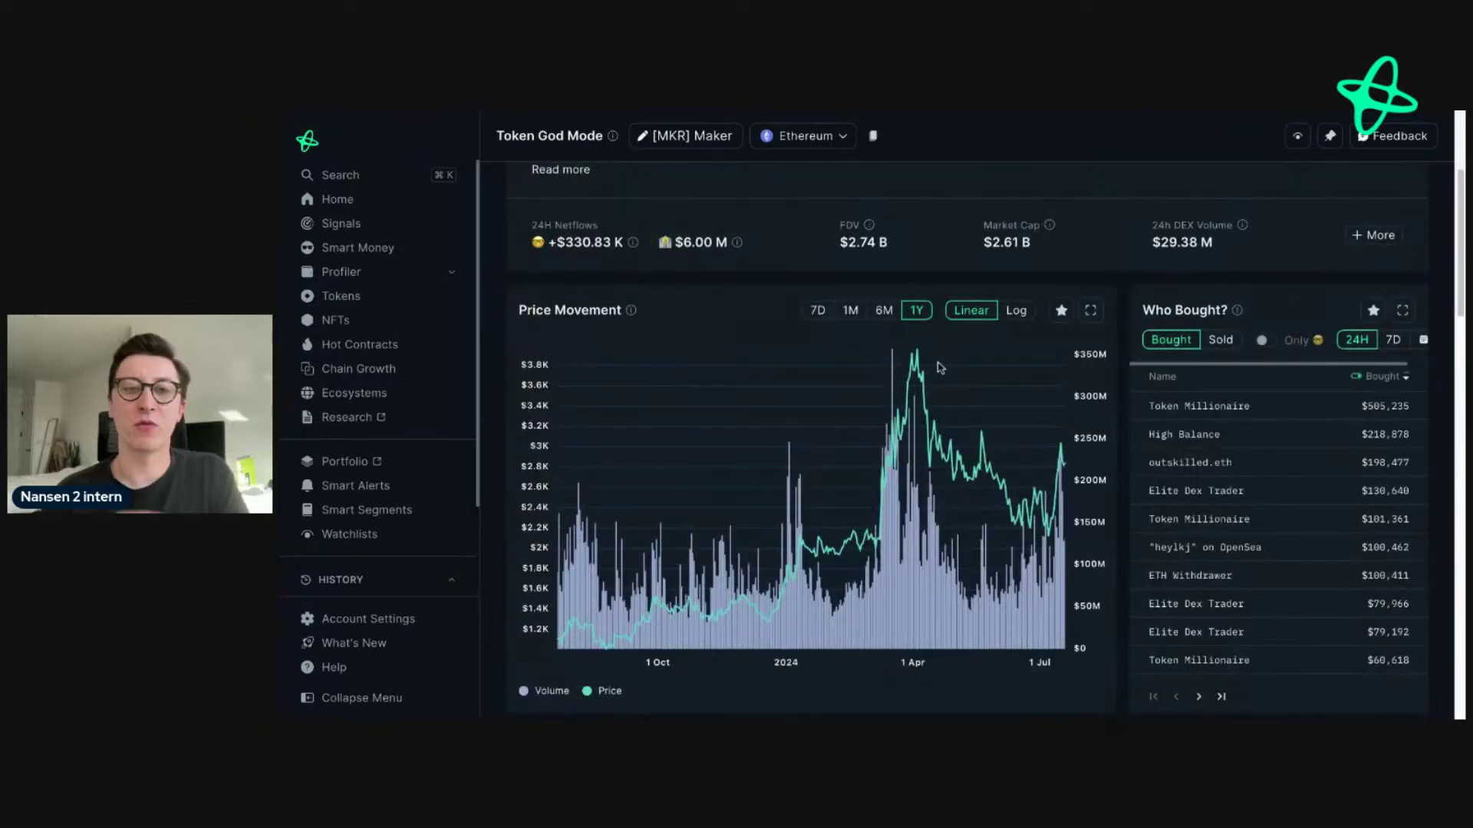
pyautogui.moveTo(939, 365)
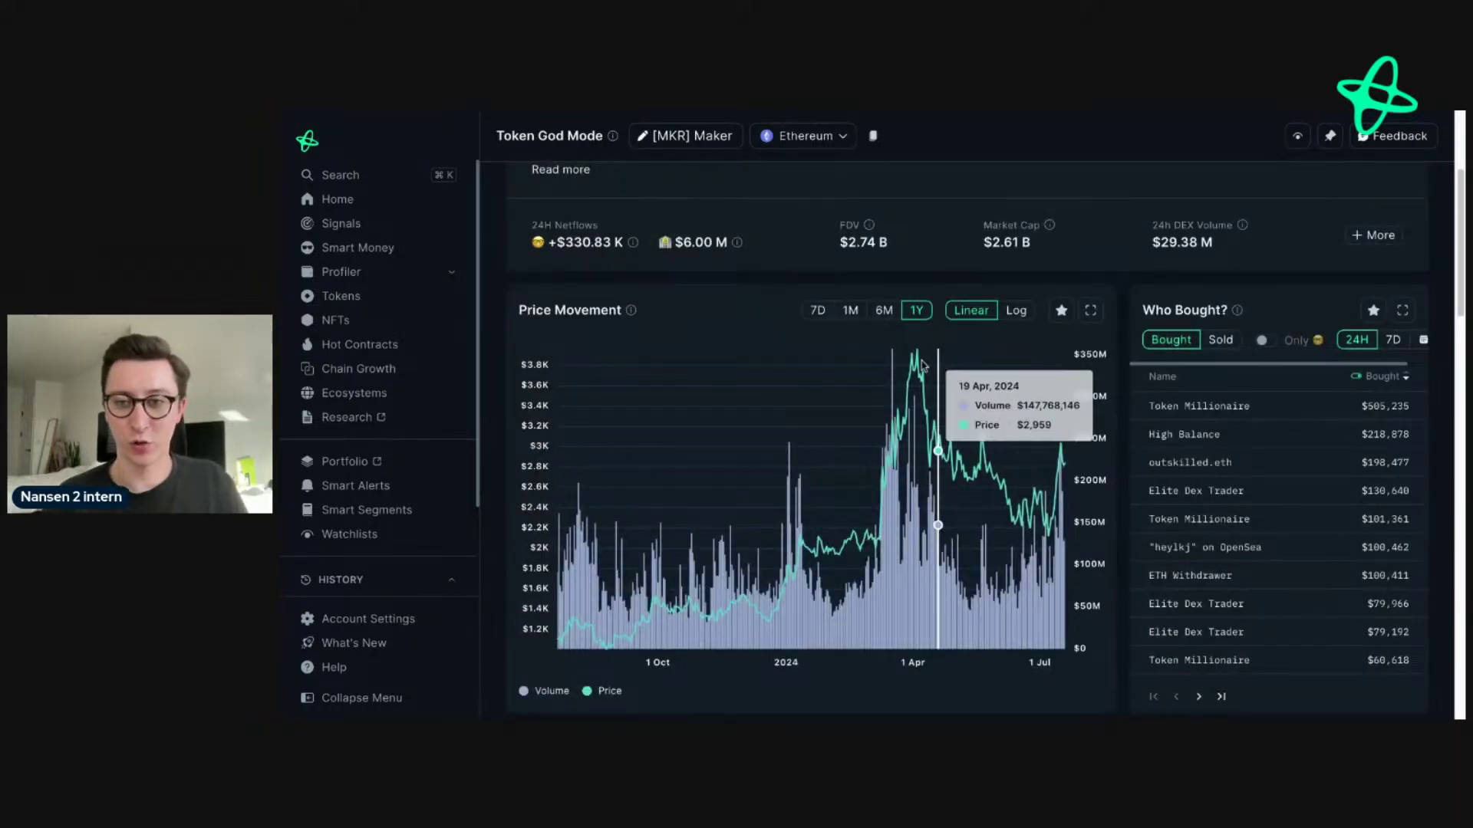
# Step: Filter the Who Bought list for MKR to the period from Mar 31, 2024 to Apr 05, 2024
pyautogui.click(1423, 342)
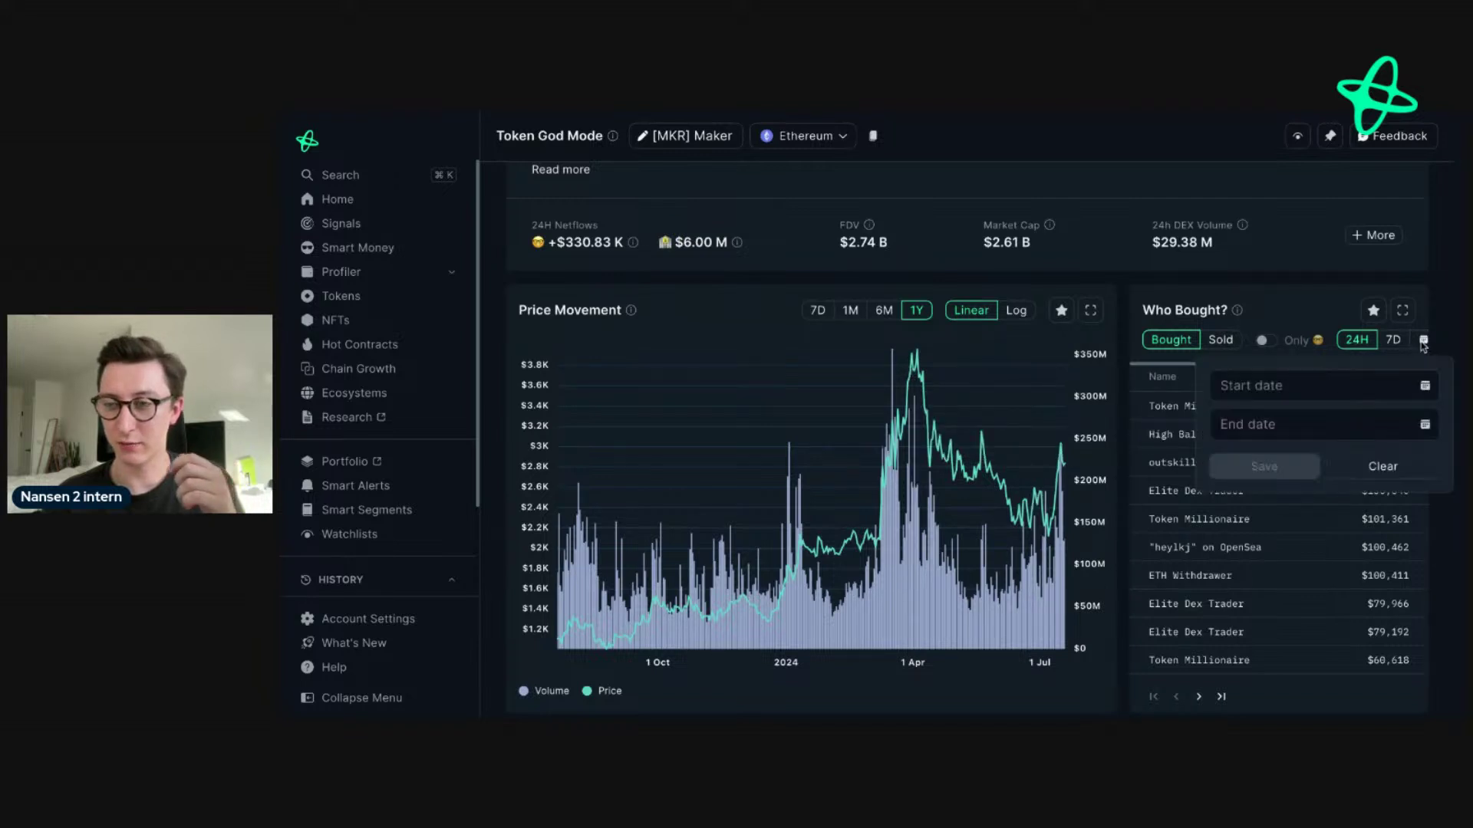
pyautogui.click(1423, 387)
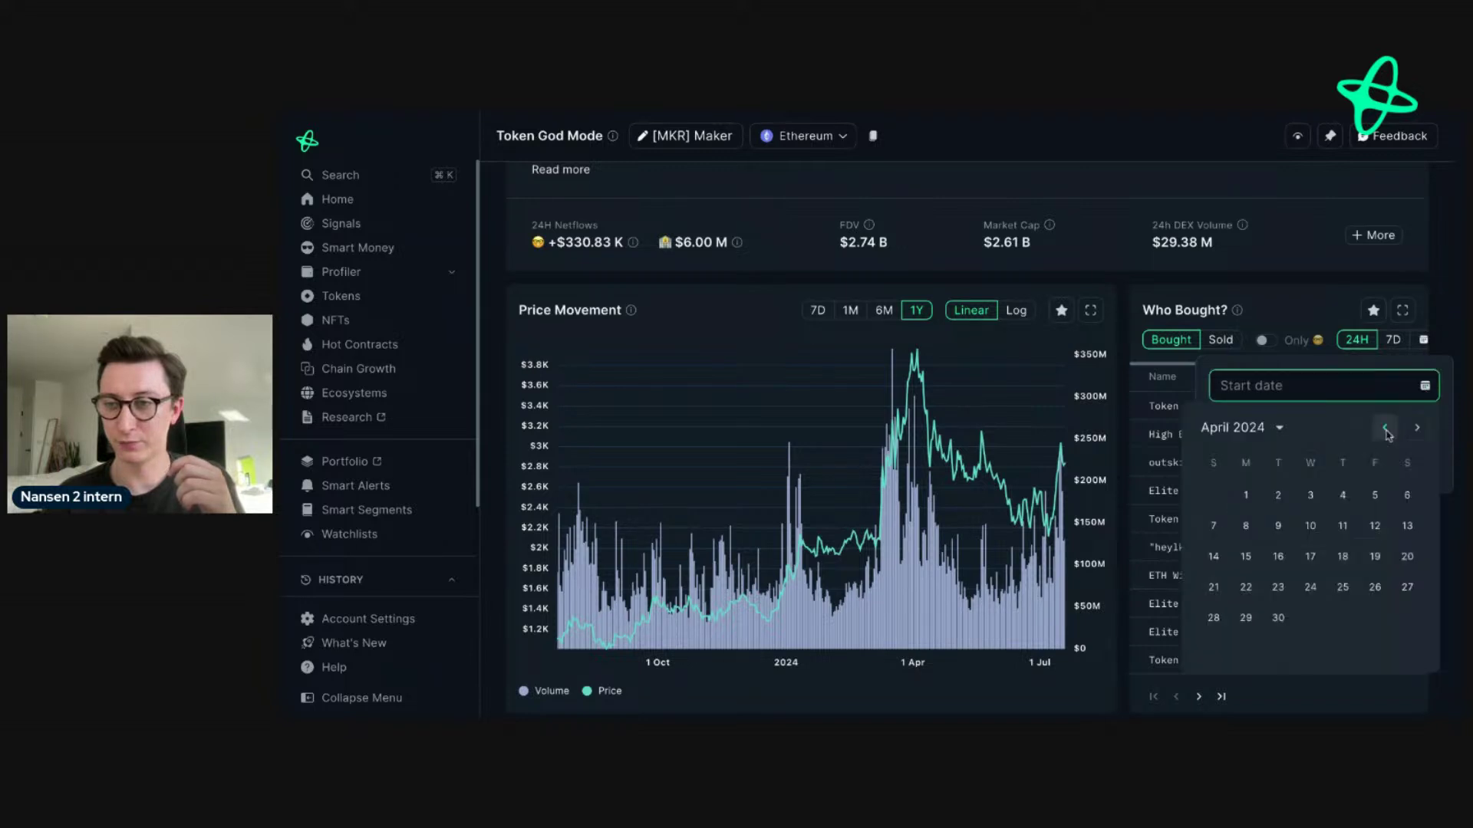
pyautogui.click(1386, 429)
pyautogui.click(1204, 648)
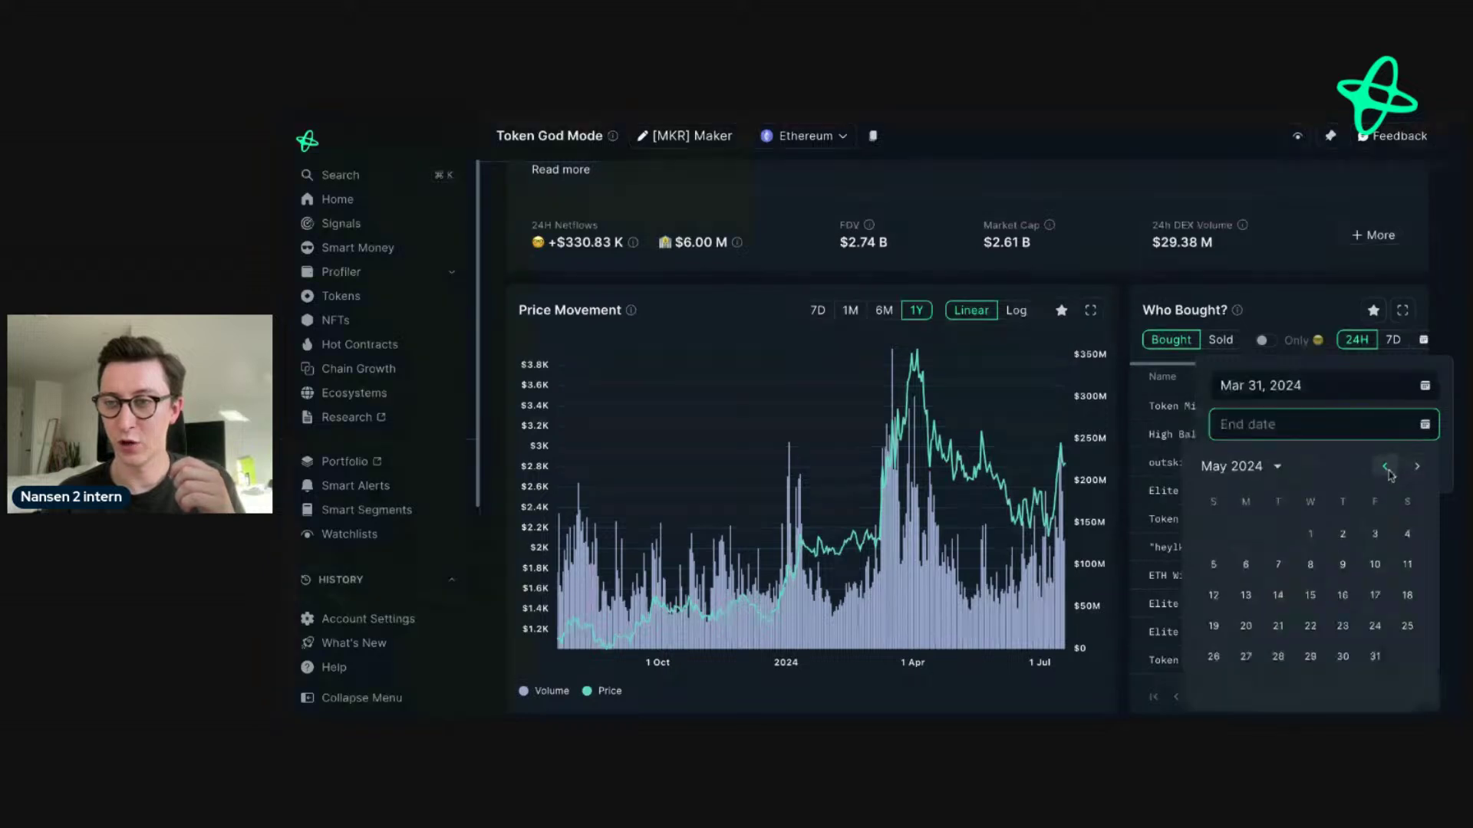
pyautogui.click(1386, 467)
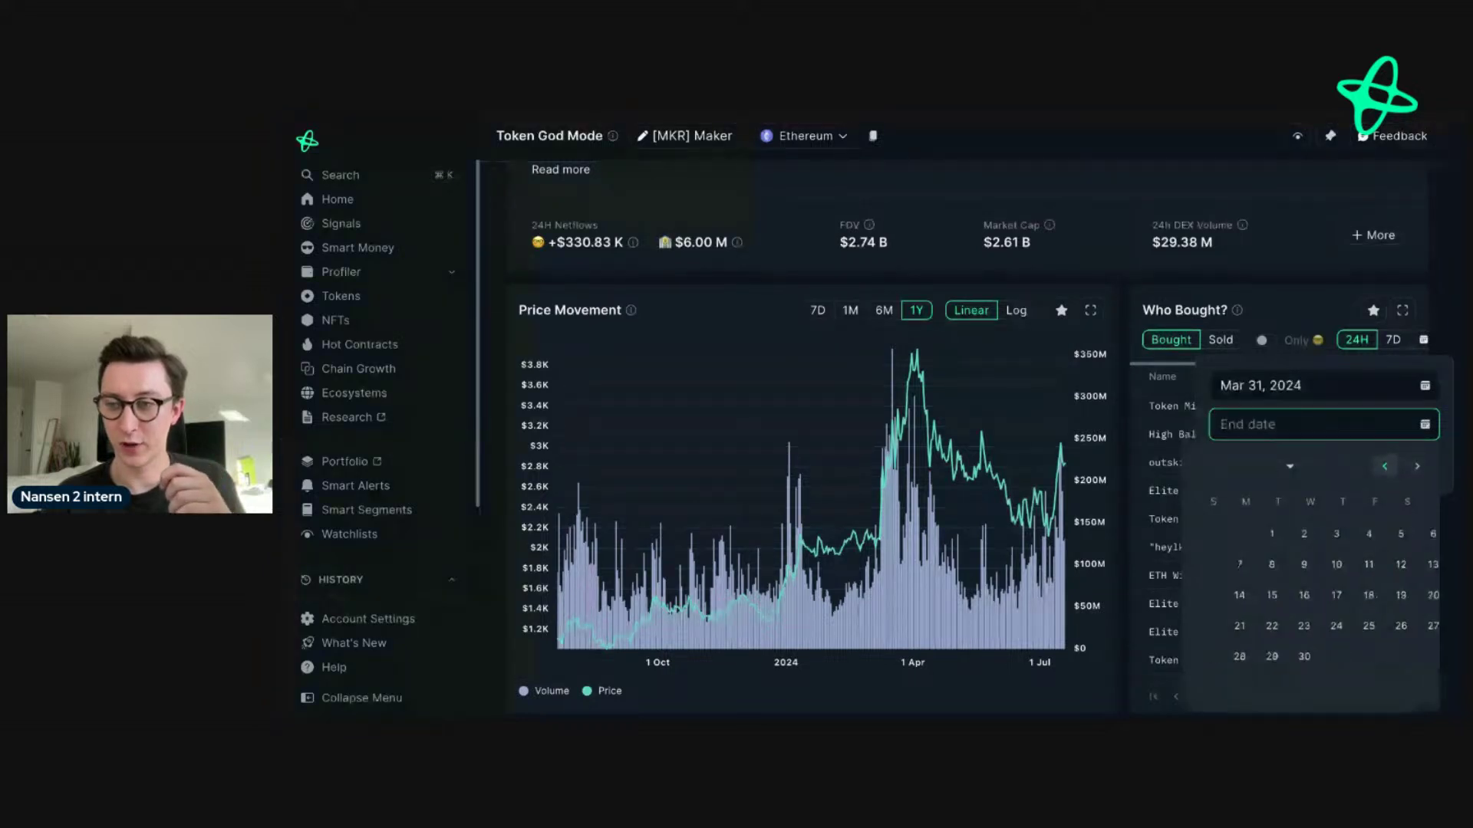
pyautogui.click(1385, 467)
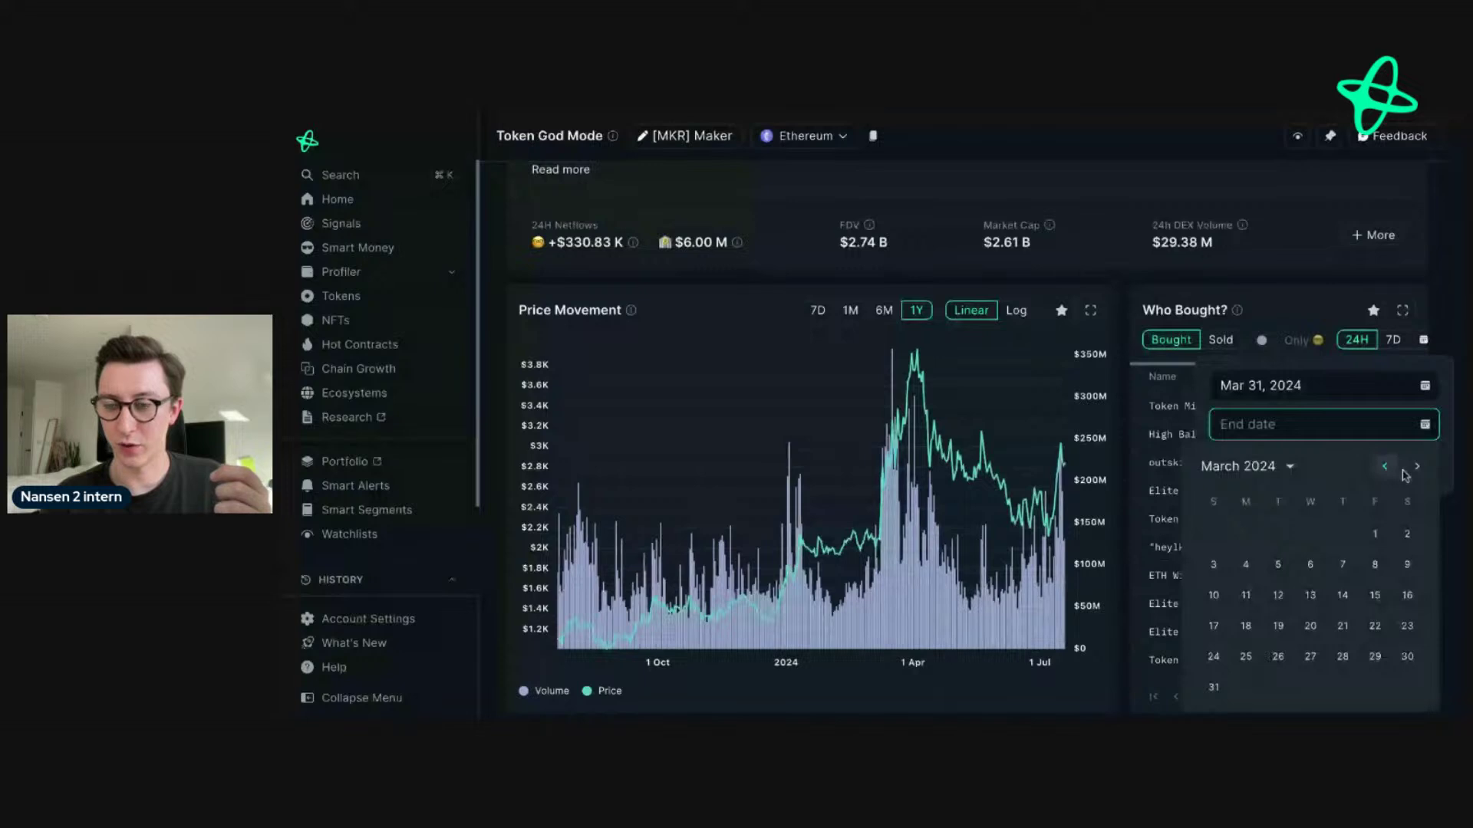
pyautogui.click(1417, 467)
pyautogui.click(1374, 534)
pyautogui.click(1286, 469)
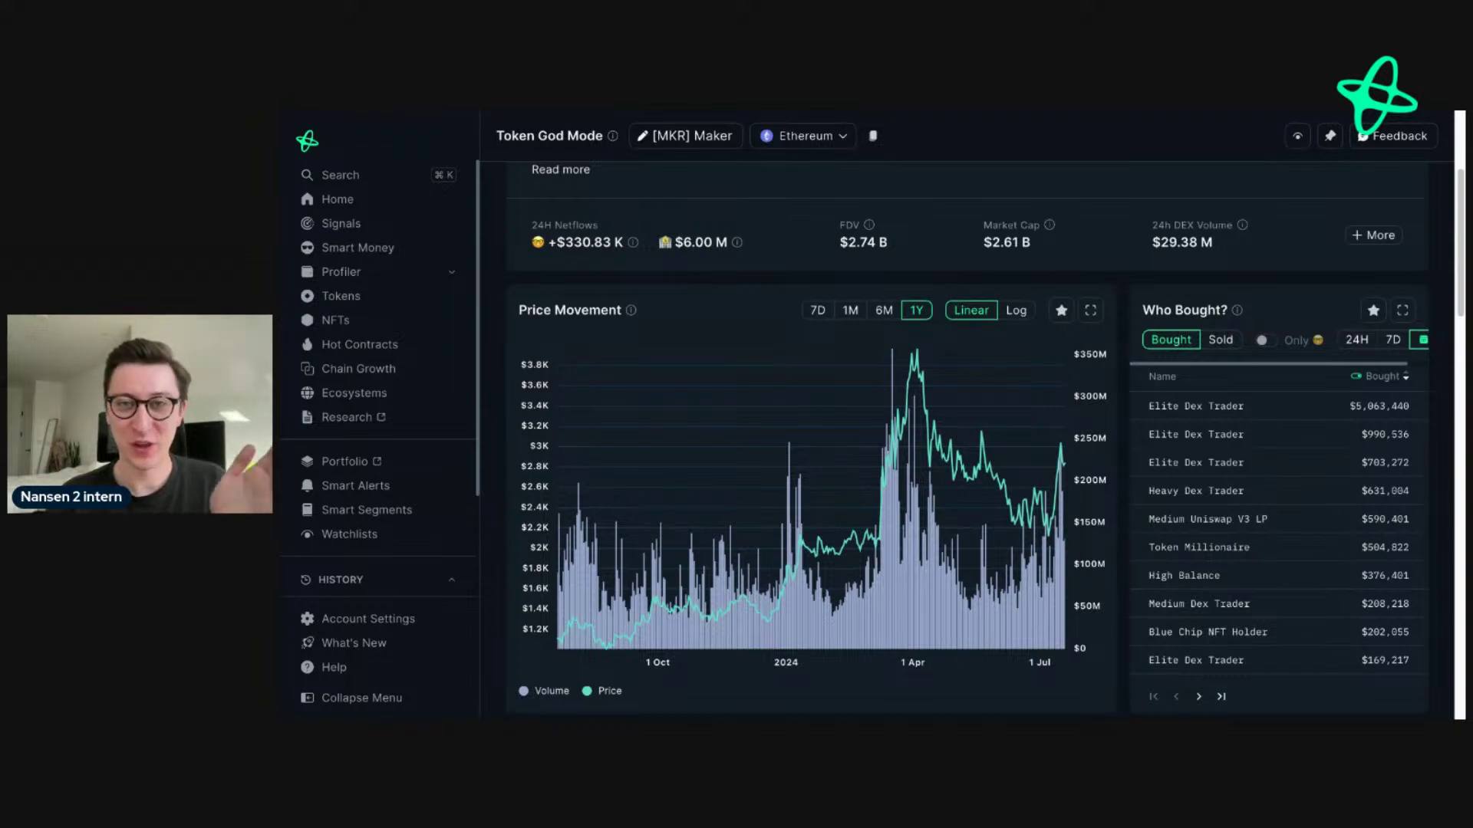
# Step: Switch the MKR list to sellers and inspect the wallets that sold around the April price peak
pyautogui.click(1221, 343)
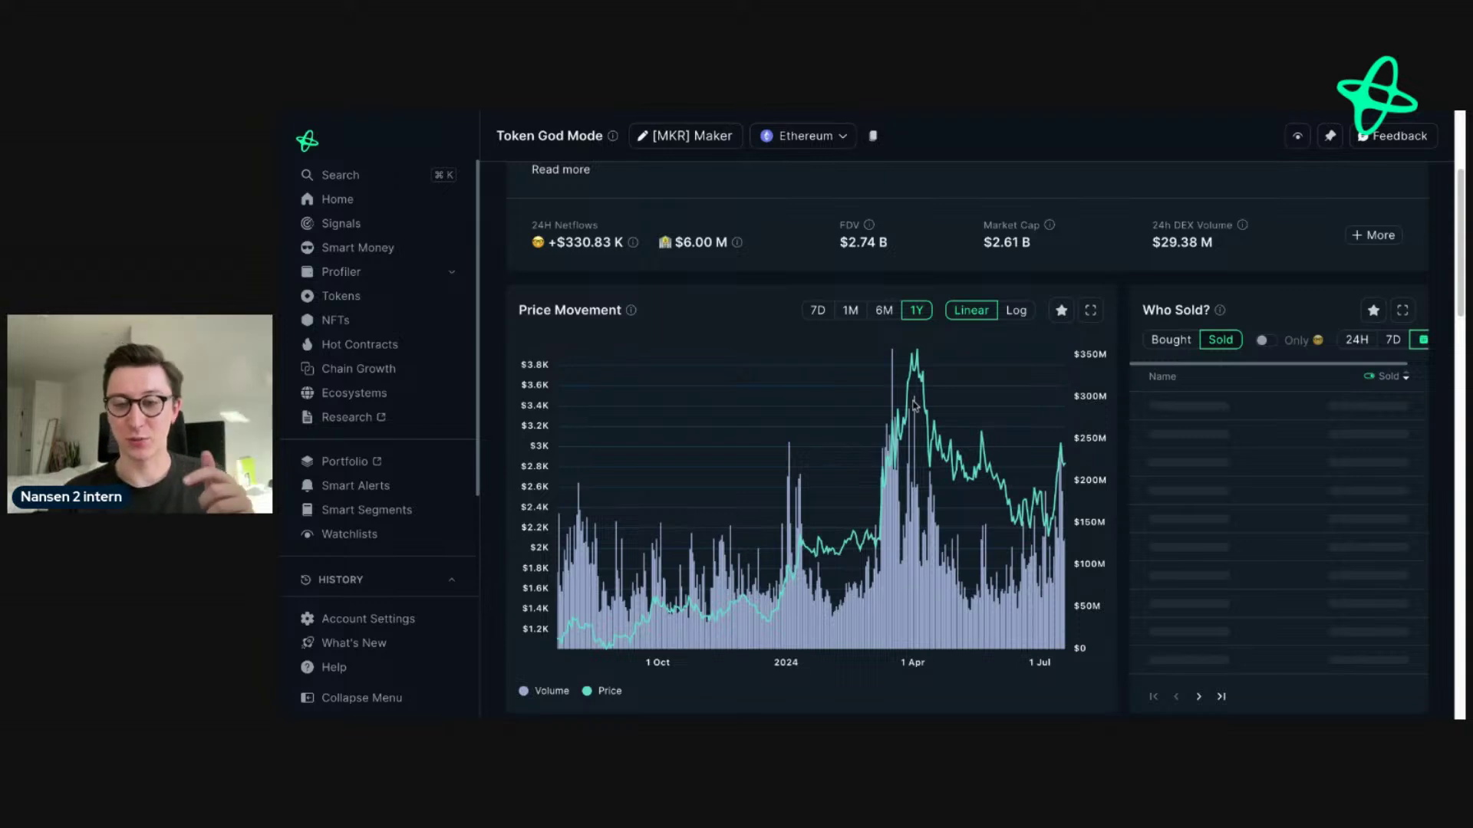
pyautogui.moveTo(917, 409)
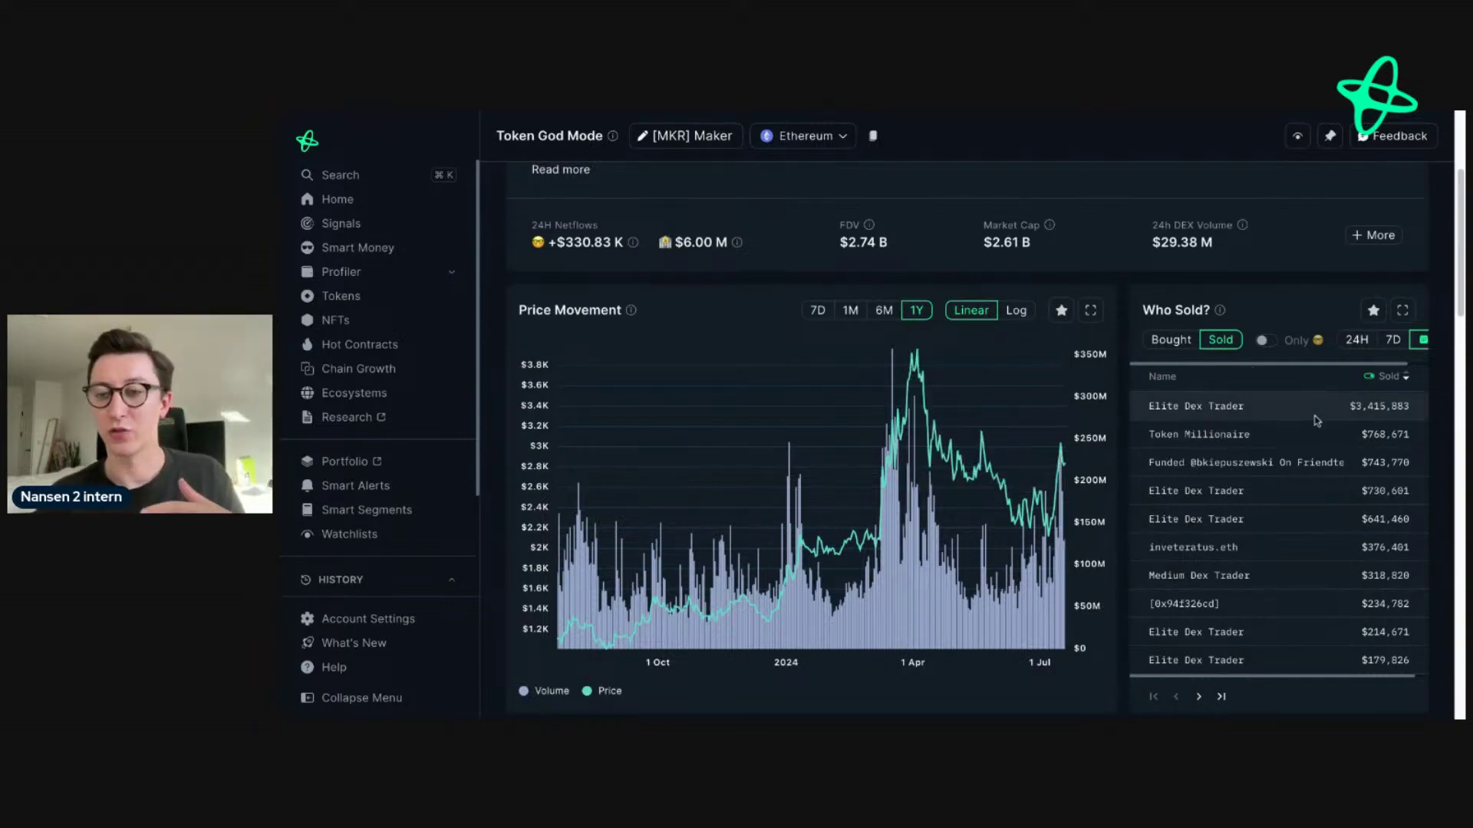
pyautogui.moveTo(1304, 405)
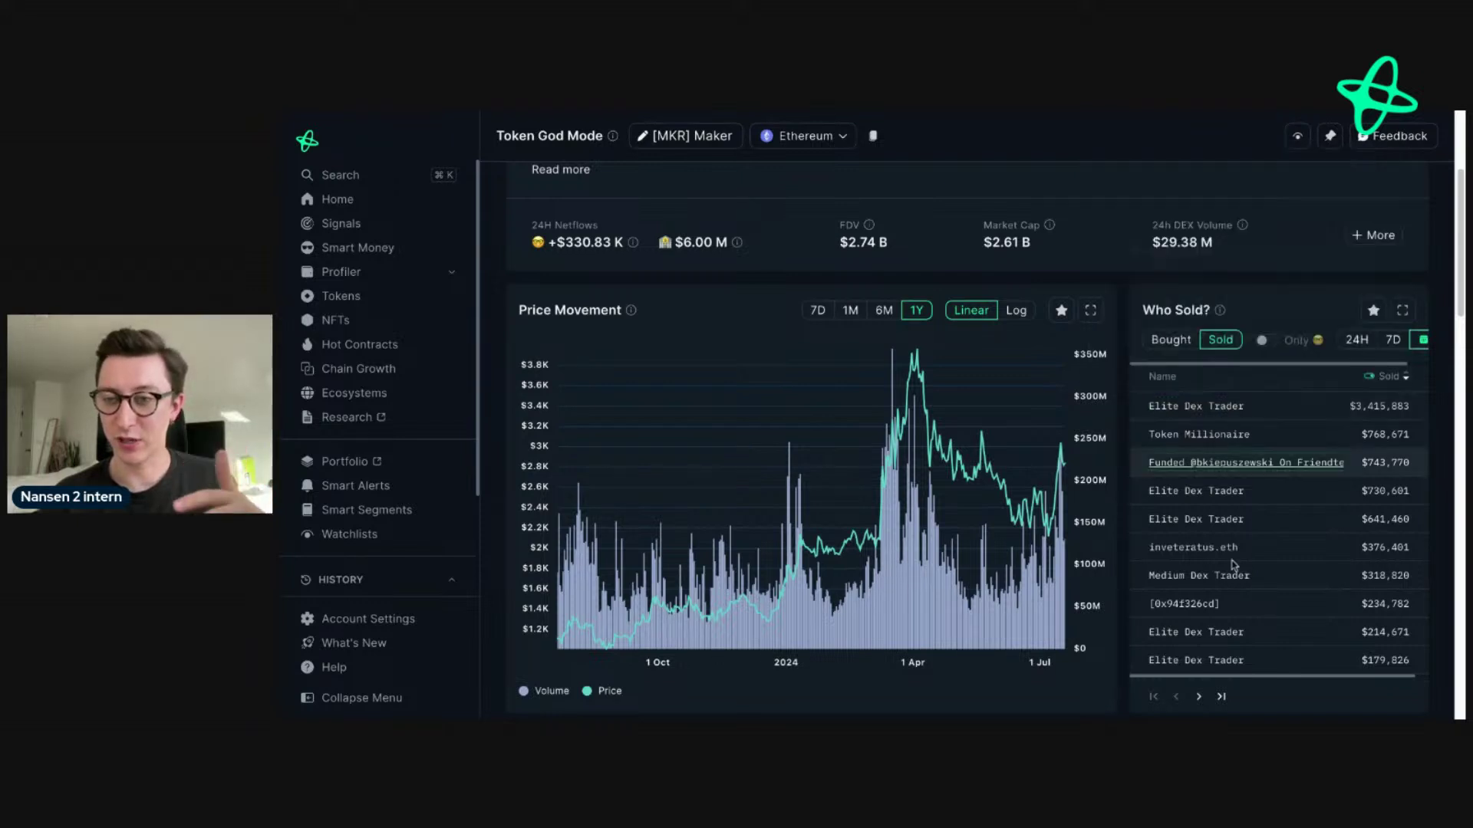
pyautogui.moveTo(1252, 571)
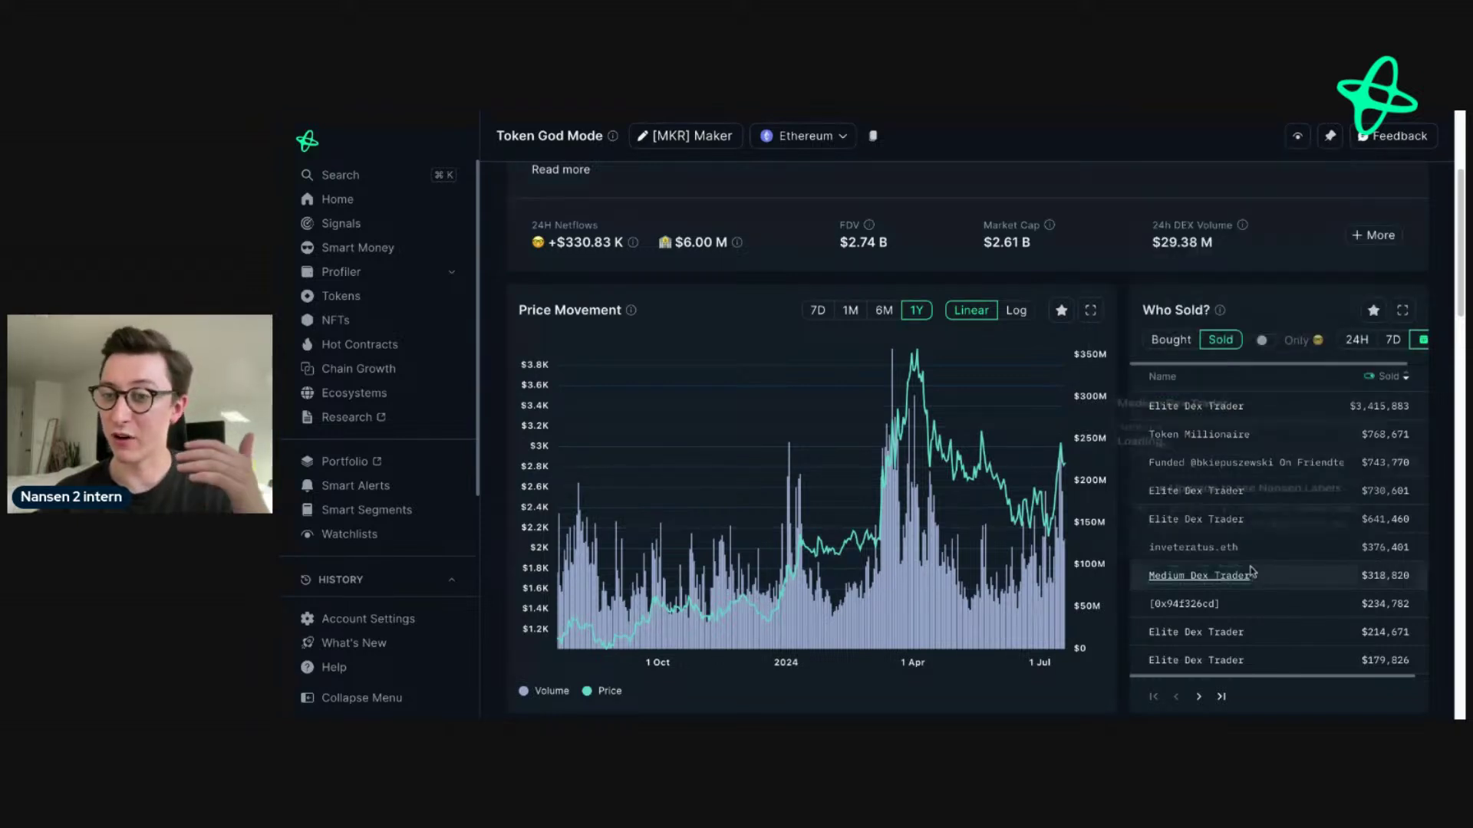
pyautogui.moveTo(1272, 549)
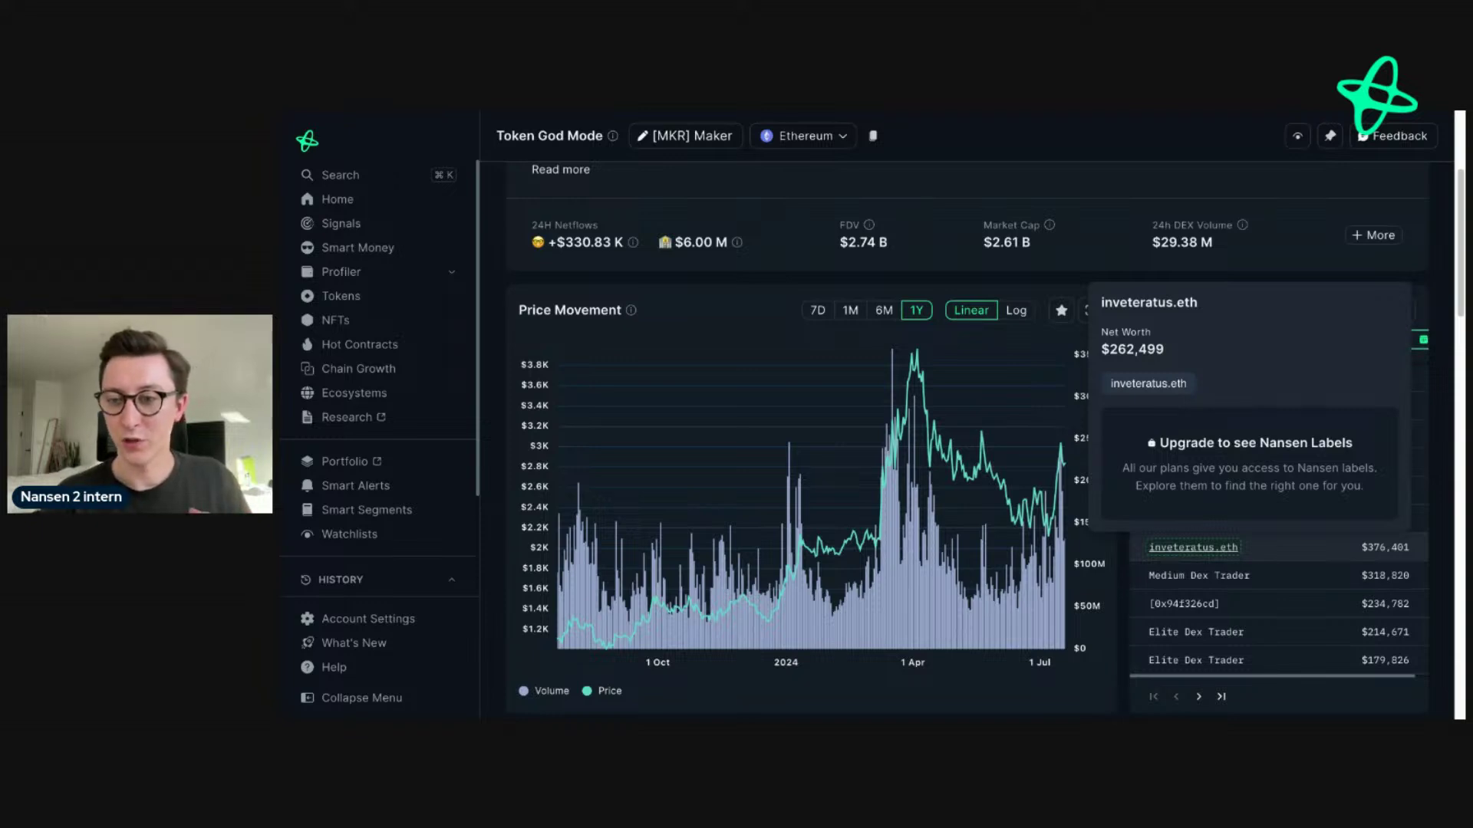
# Step: Open the ENS-named seller's wallet profile and review its Historical Token Portfolio and Token Balances
pyautogui.click(1210, 550)
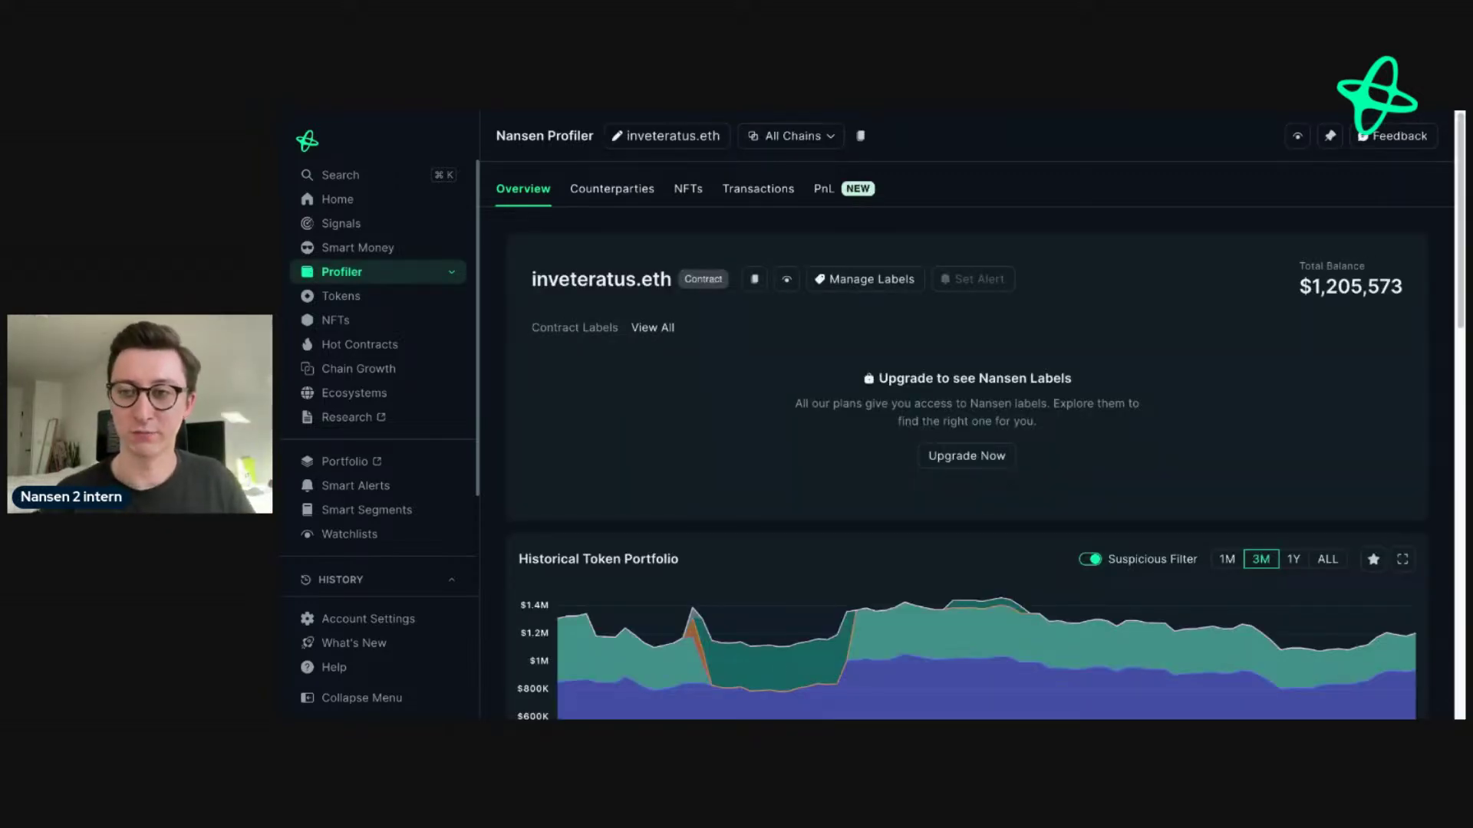
pyautogui.scroll(-2, 1103, 463)
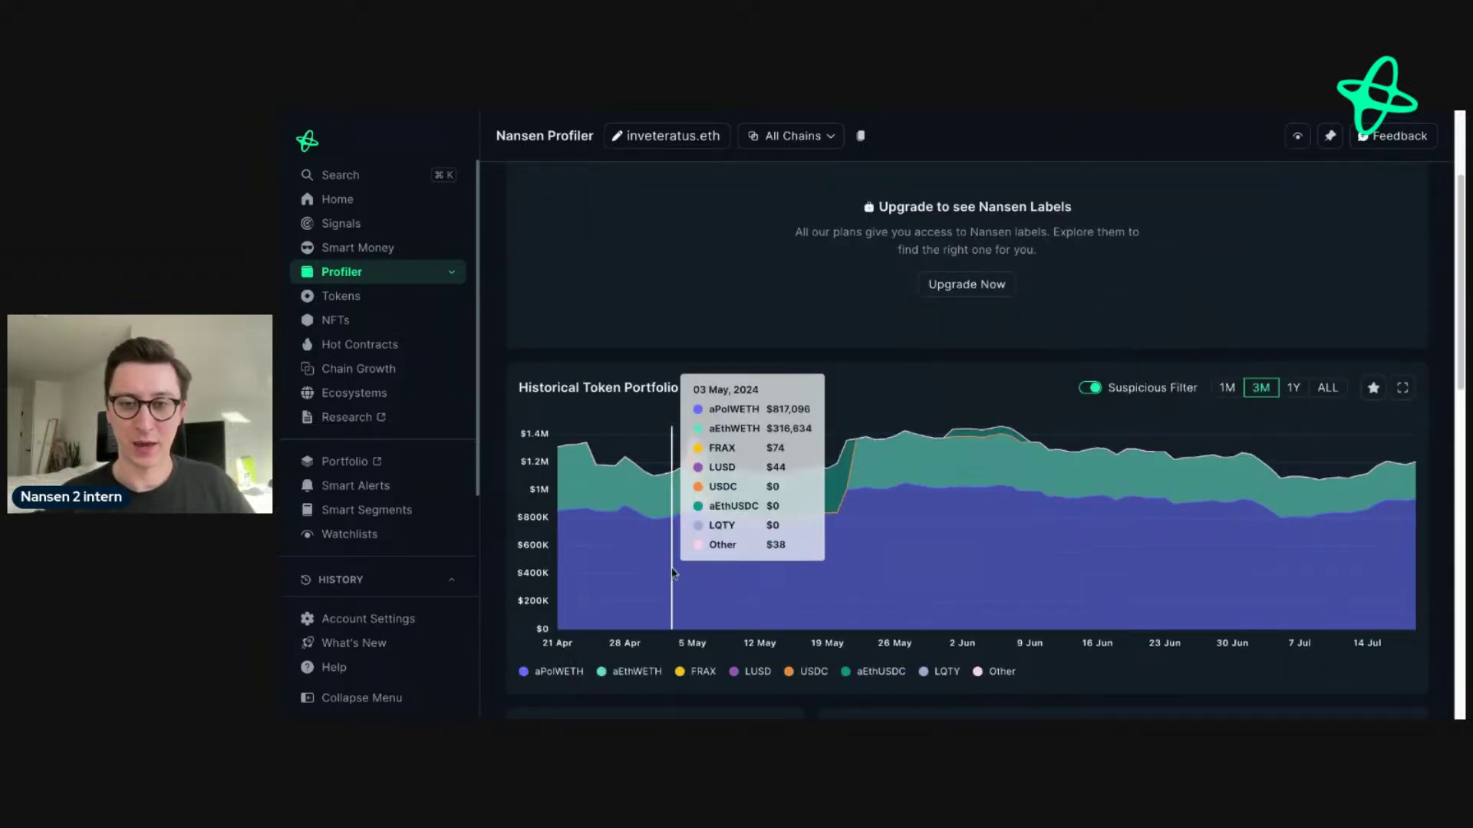
pyautogui.scroll(-2, 1293, 537)
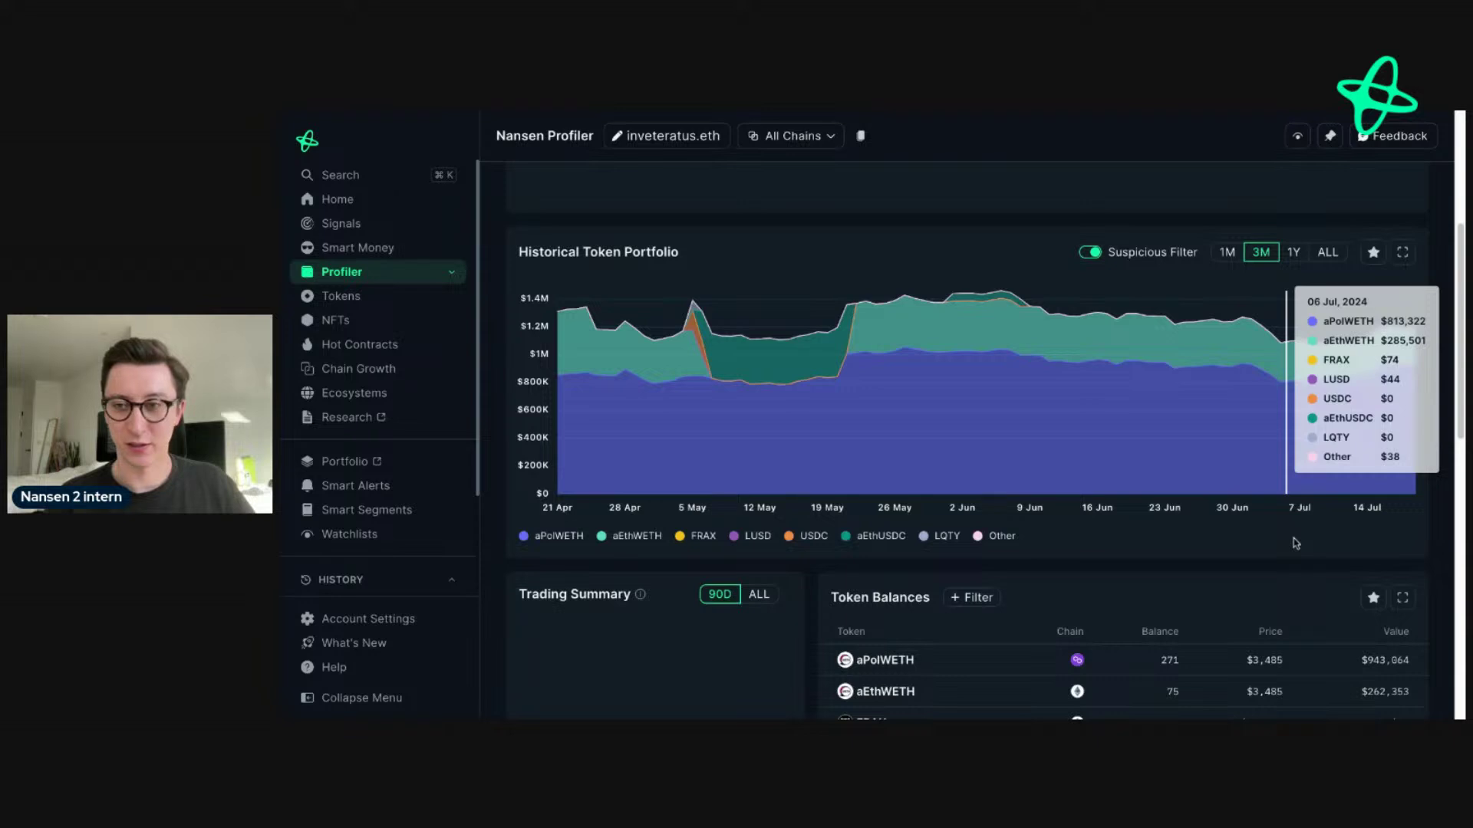
pyautogui.scroll(-1, 1296, 543)
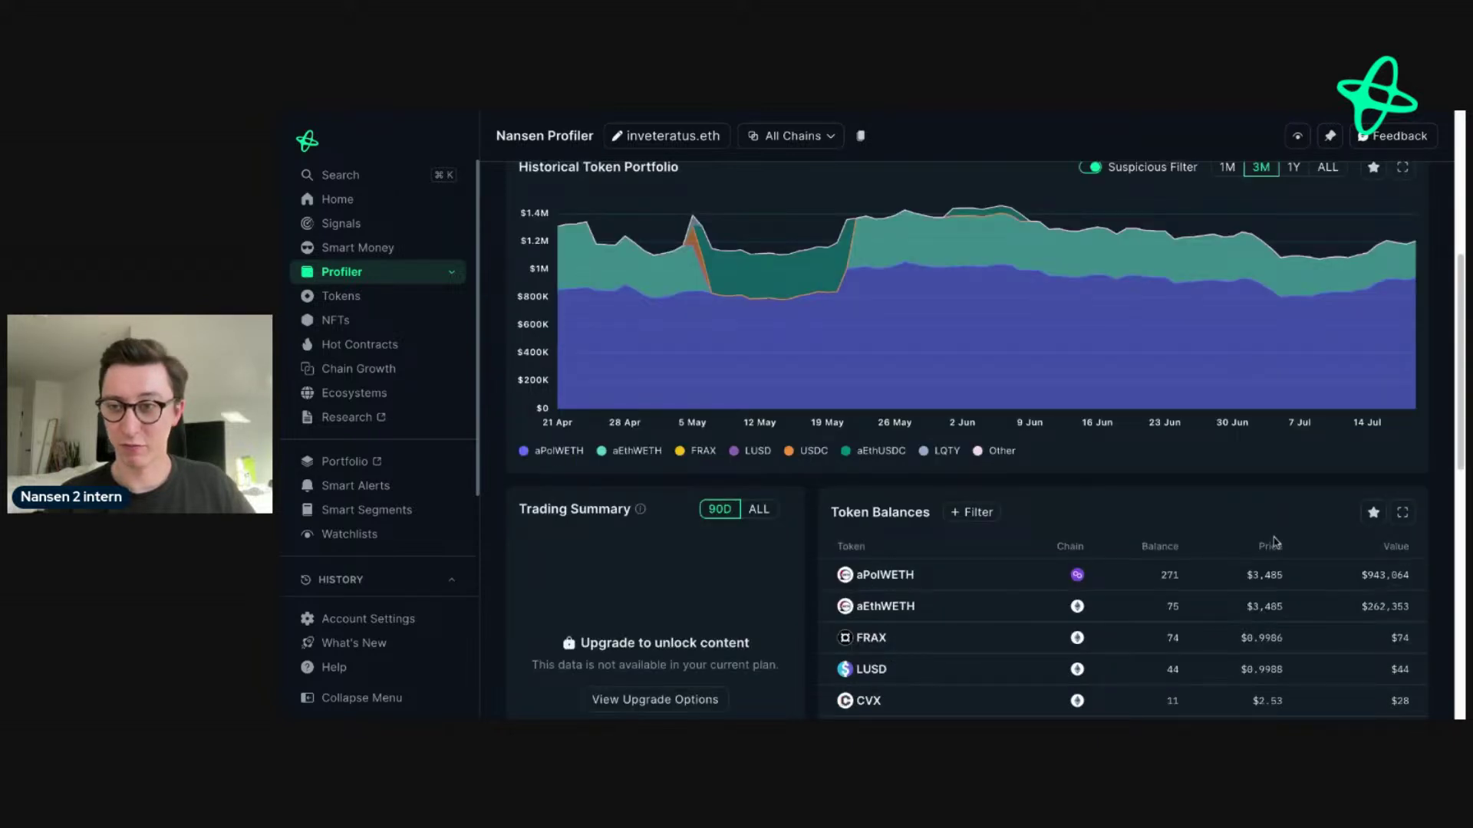
pyautogui.scroll(-3, 1275, 542)
# Step: Return to the MKR token page and reapply the Mar 31 to Apr 05, 2024 date range to Who Bought
pyautogui.click(1094, 522)
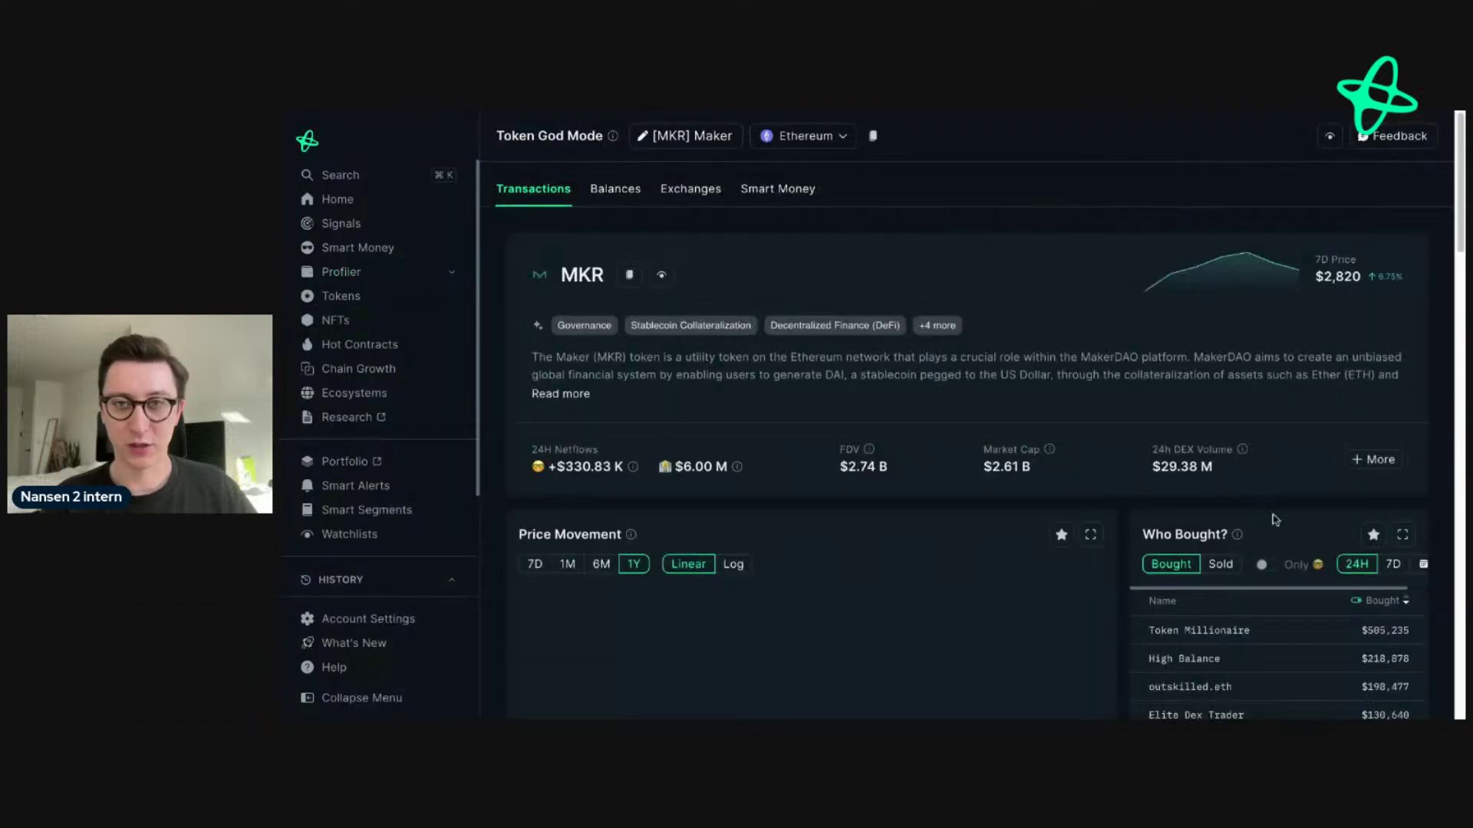
pyautogui.scroll(-3, 1342, 460)
pyautogui.click(1423, 361)
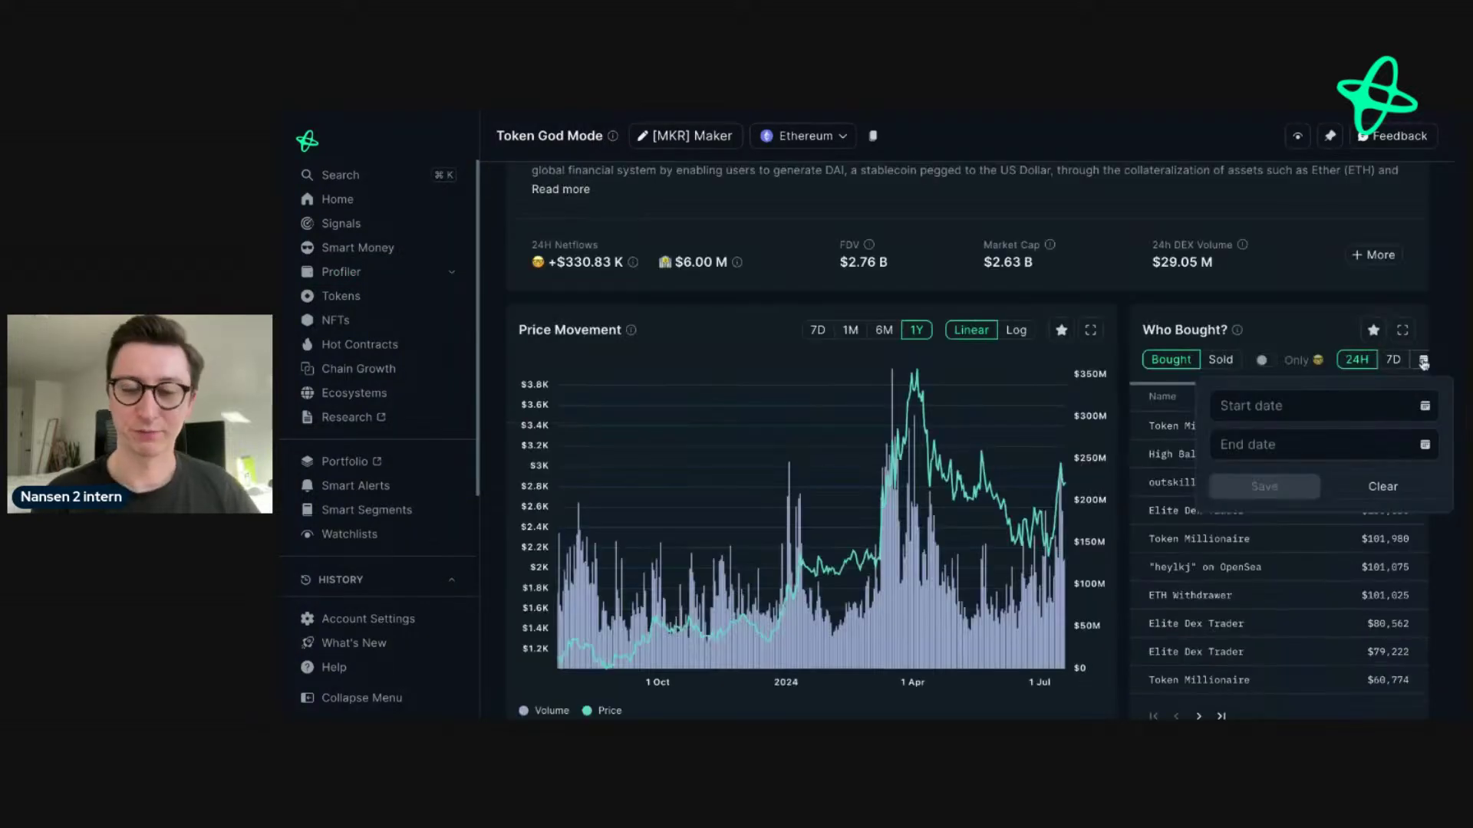
pyautogui.click(1424, 408)
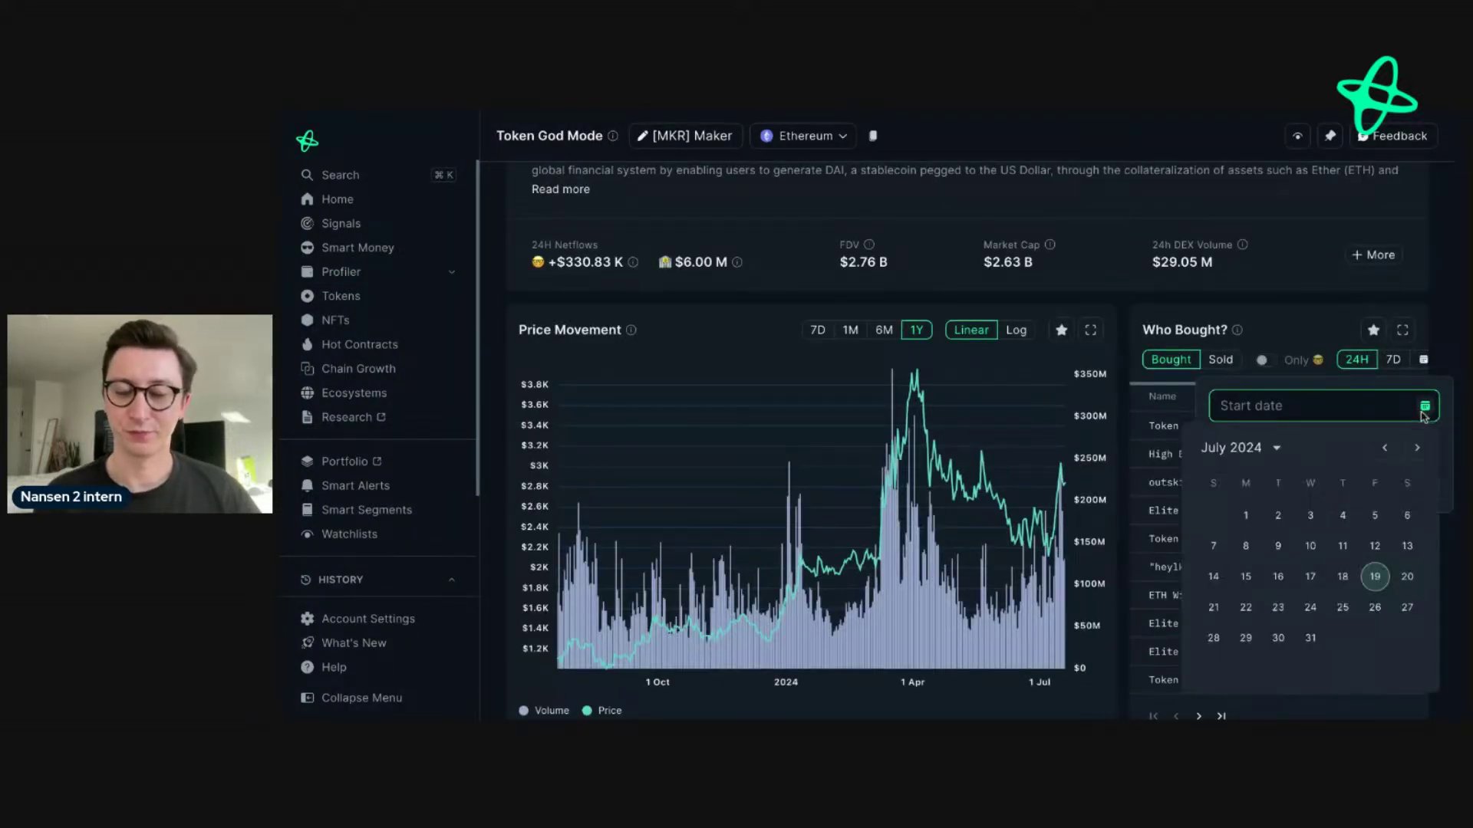
pyautogui.click(1388, 448)
pyautogui.click(1388, 448)
pyautogui.click(1388, 448)
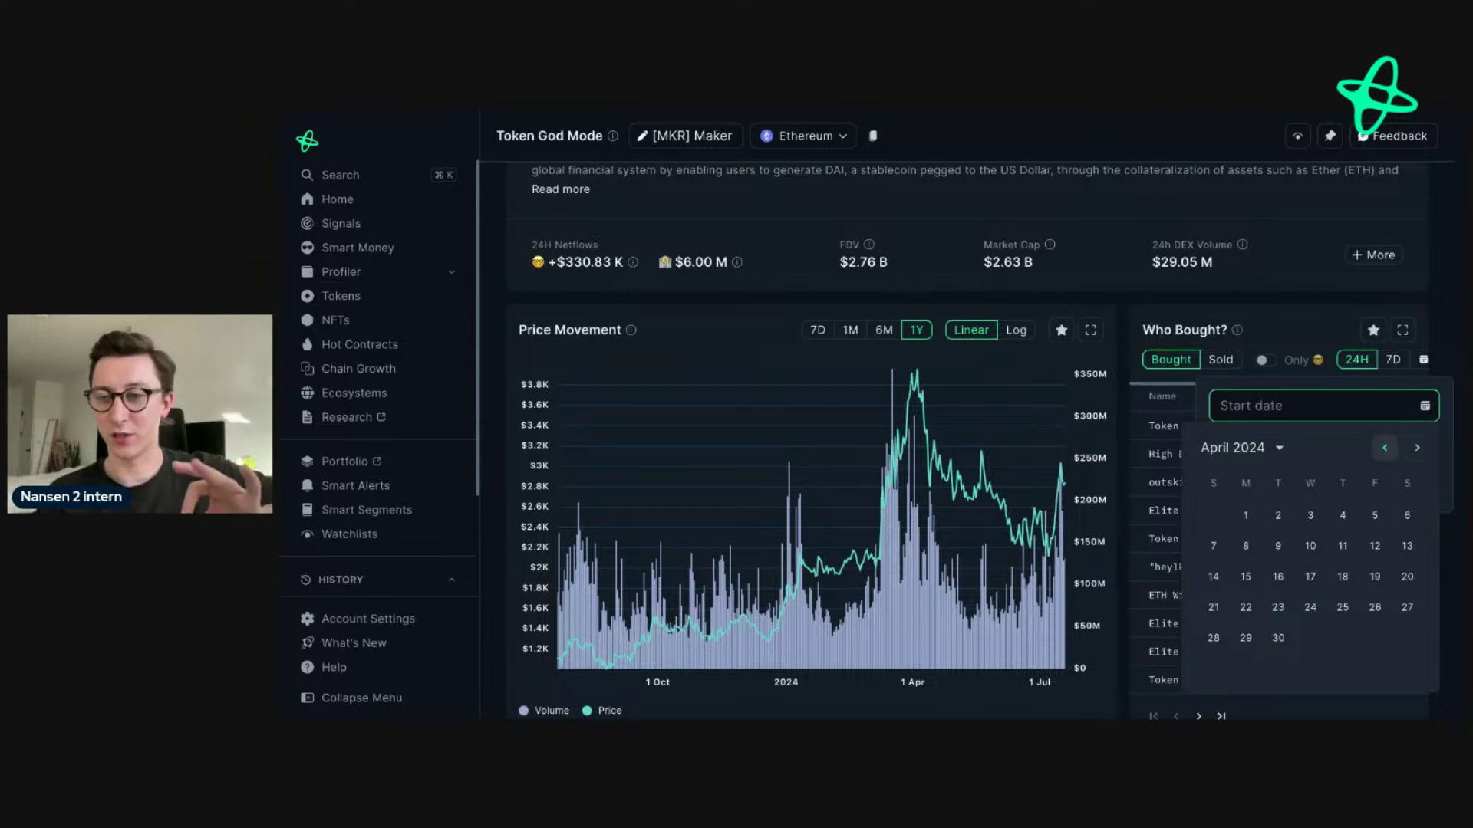
pyautogui.click(1384, 447)
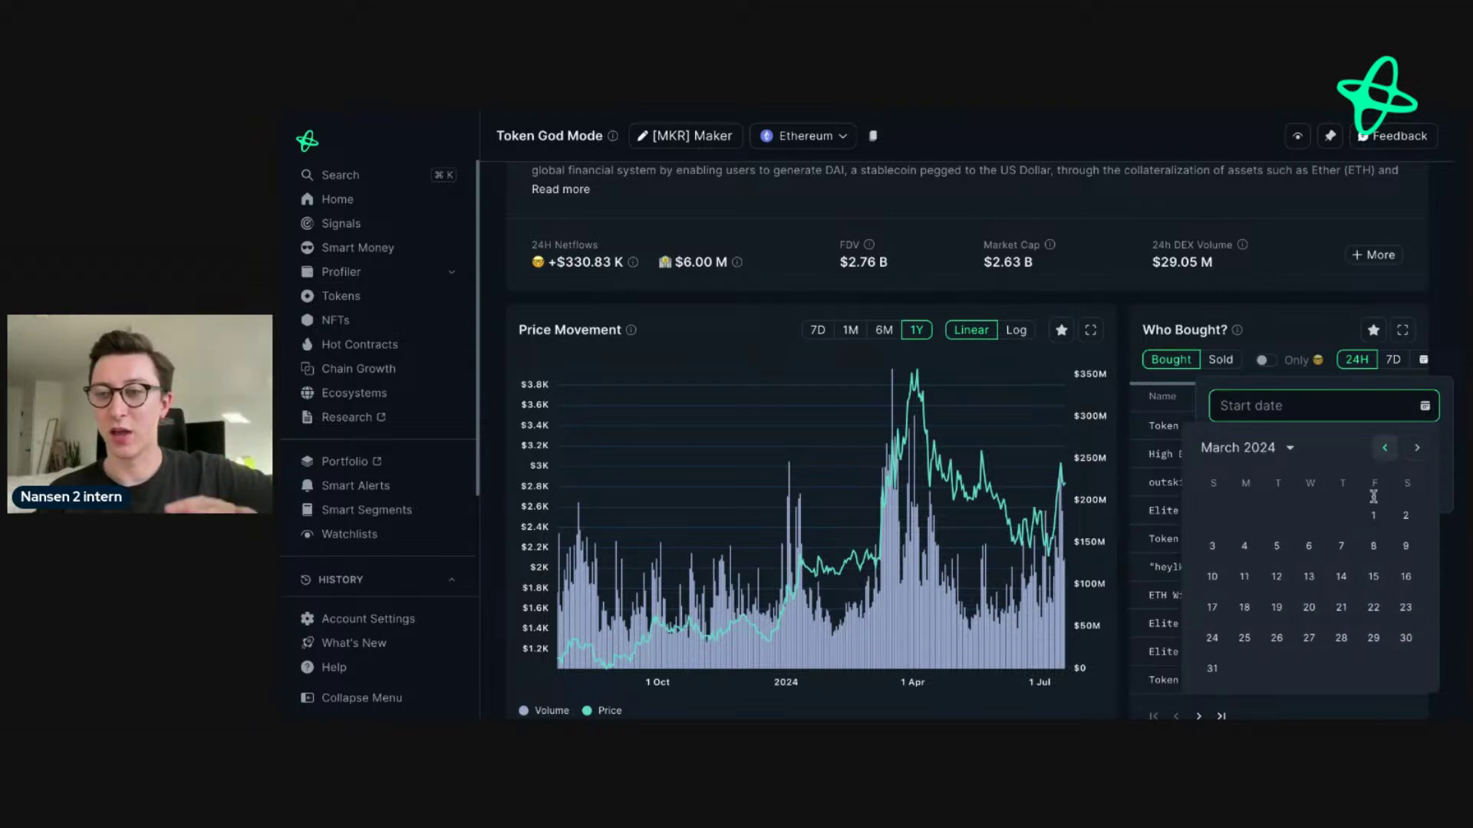
pyautogui.click(1213, 669)
pyautogui.click(1424, 445)
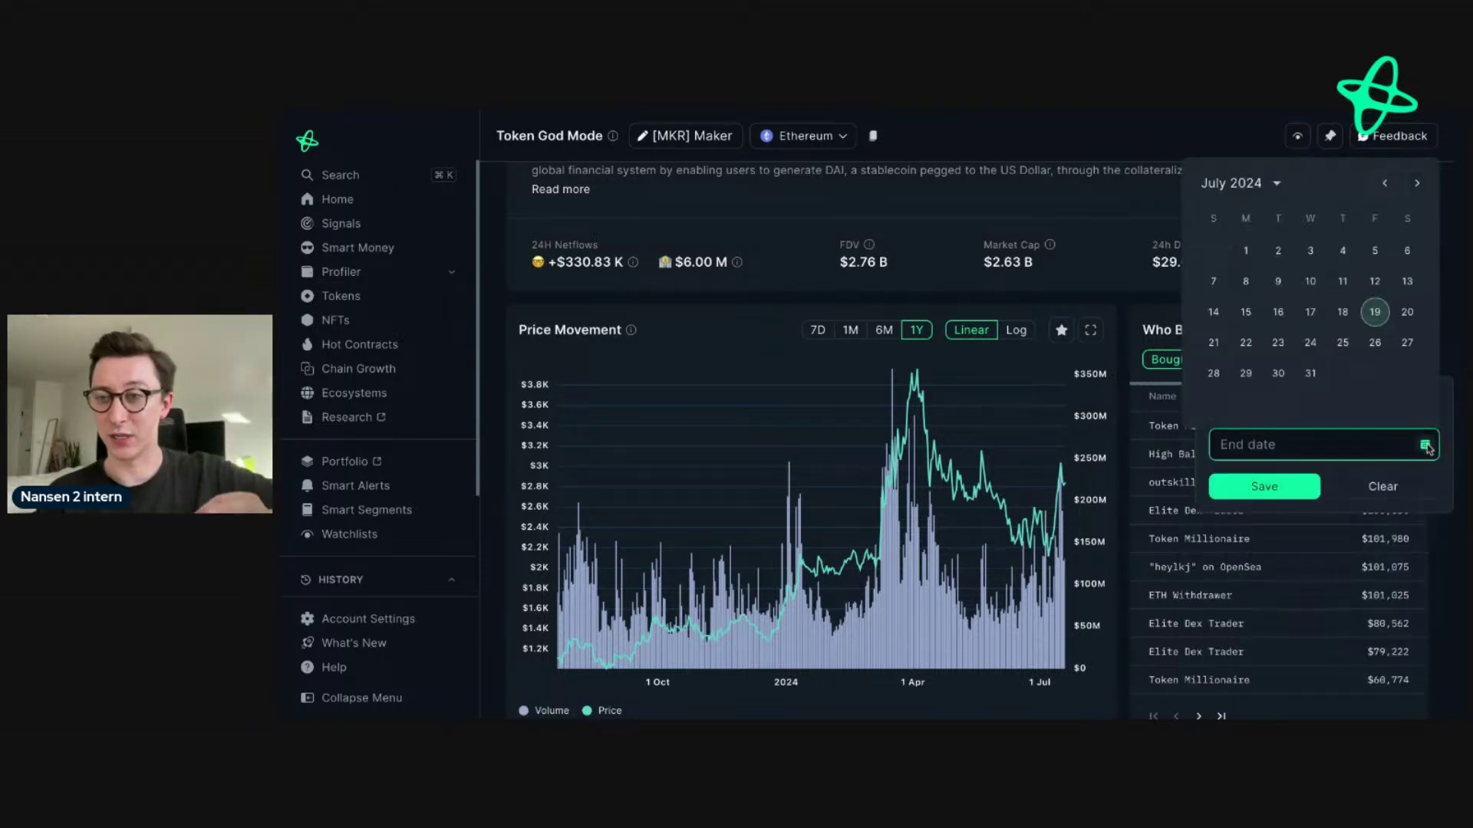
pyautogui.click(1384, 184)
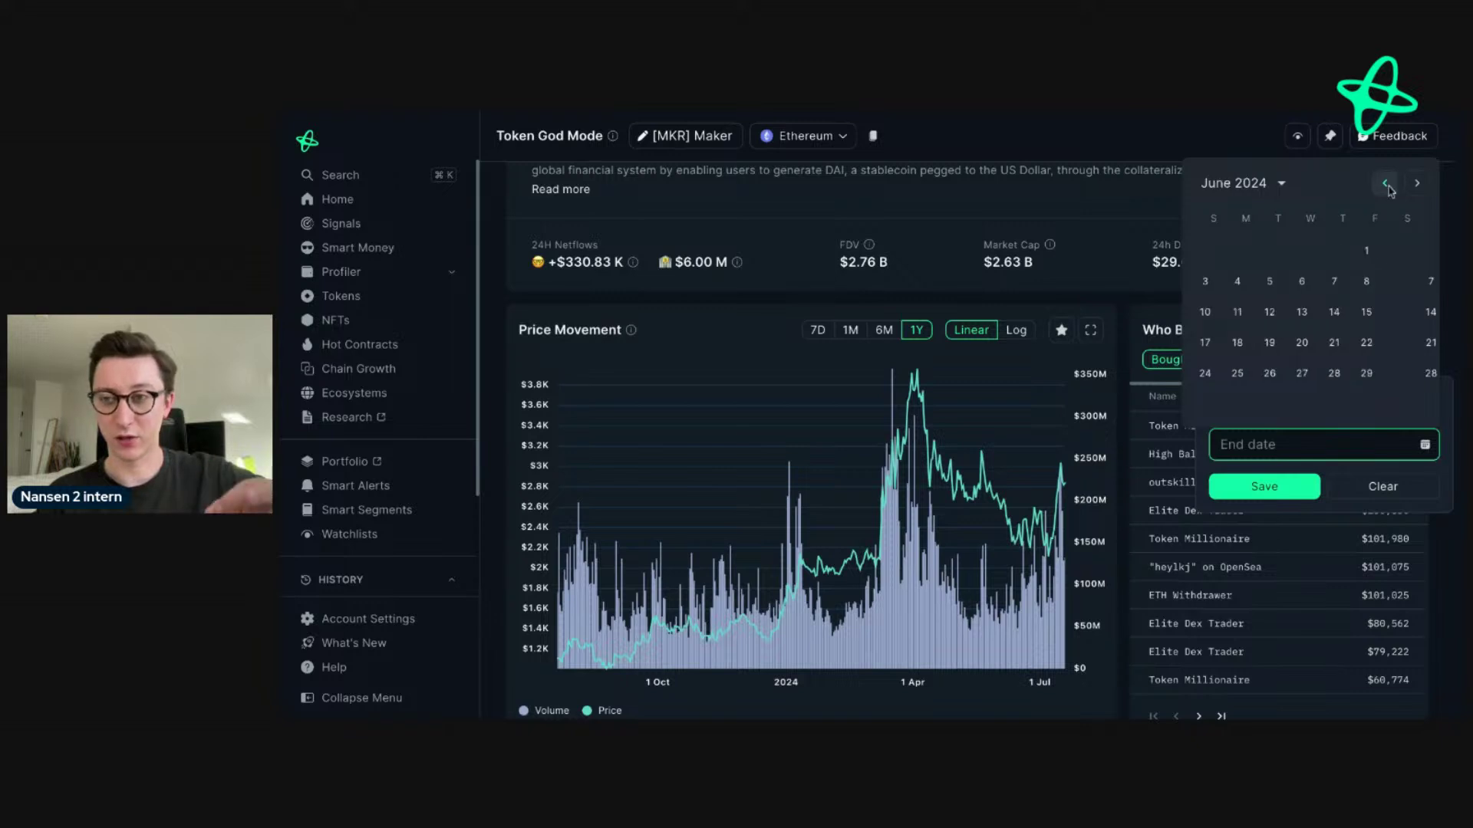
pyautogui.click(1385, 184)
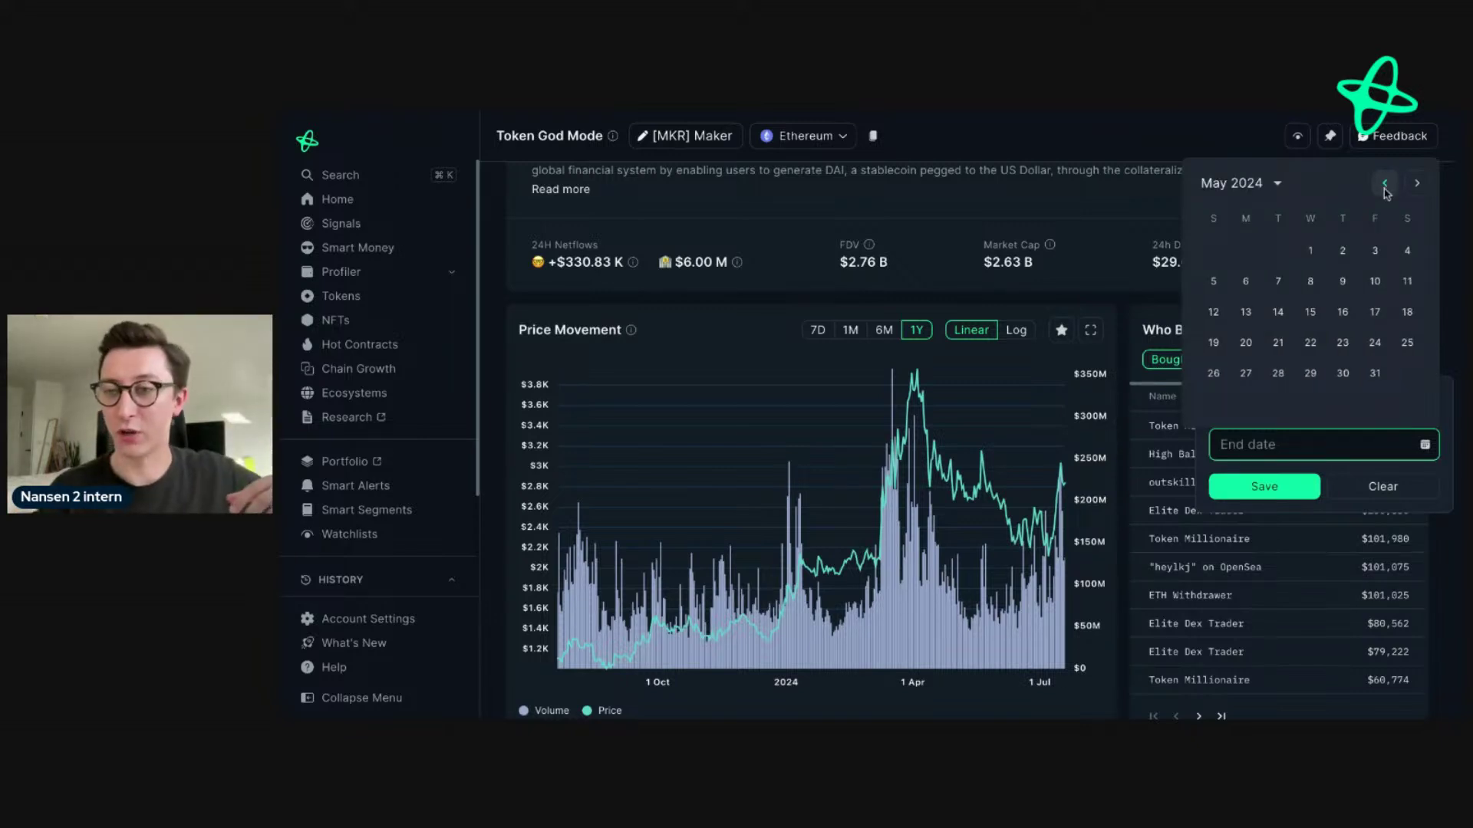
pyautogui.click(1384, 184)
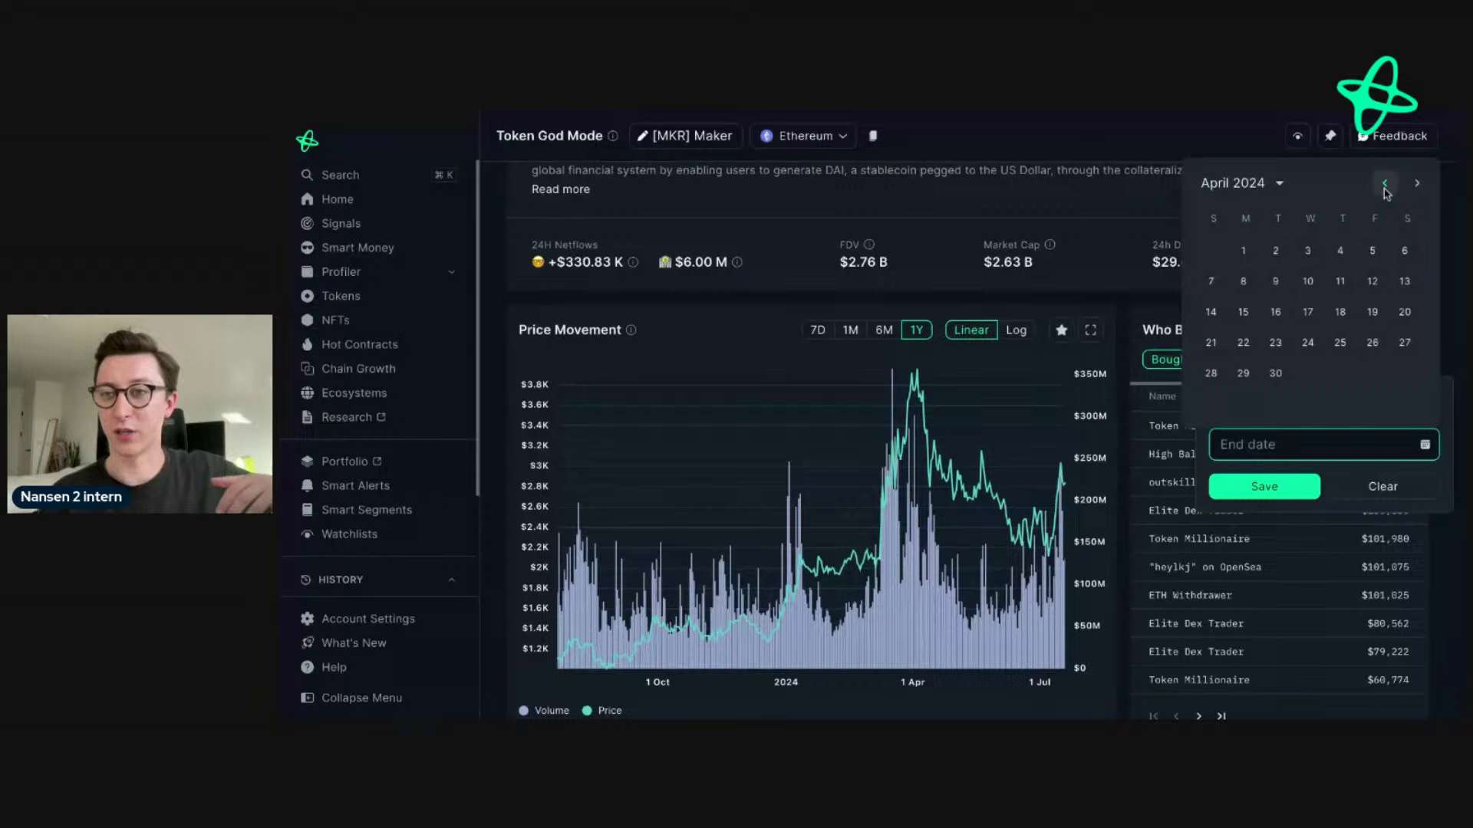
pyautogui.click(1371, 256)
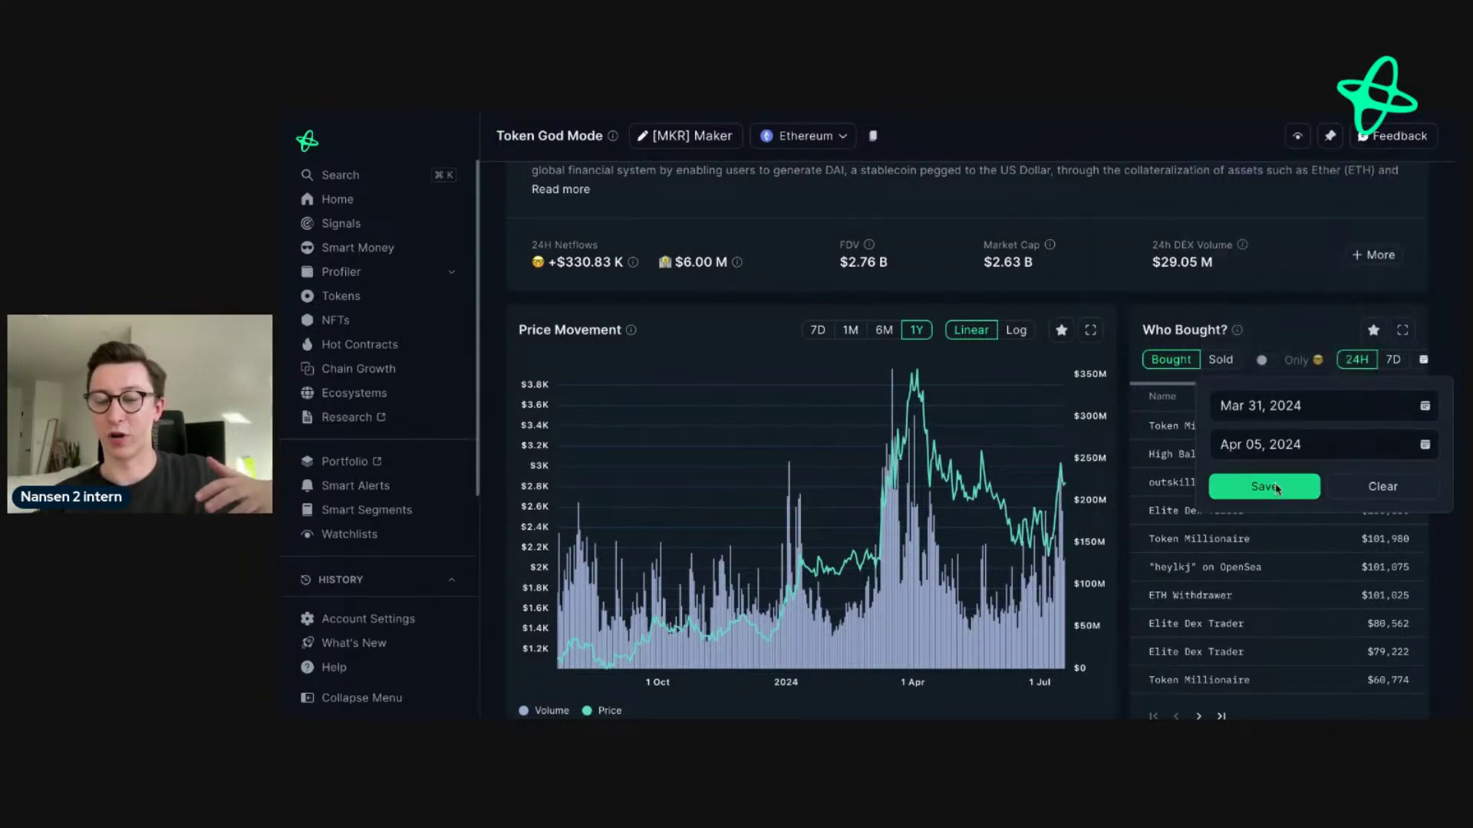
pyautogui.click(1264, 486)
pyautogui.moveTo(1277, 488)
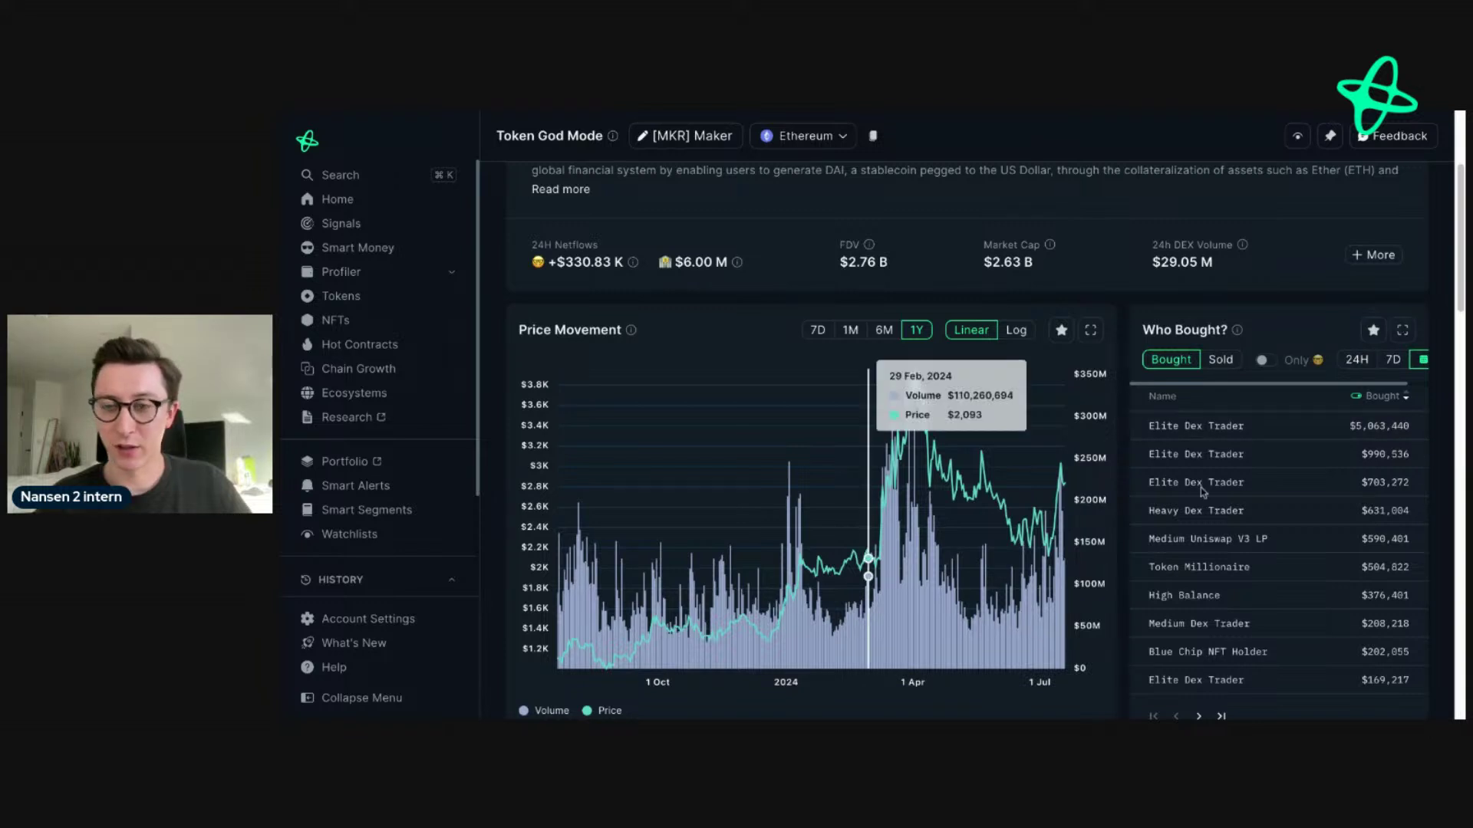
pyautogui.click(1221, 360)
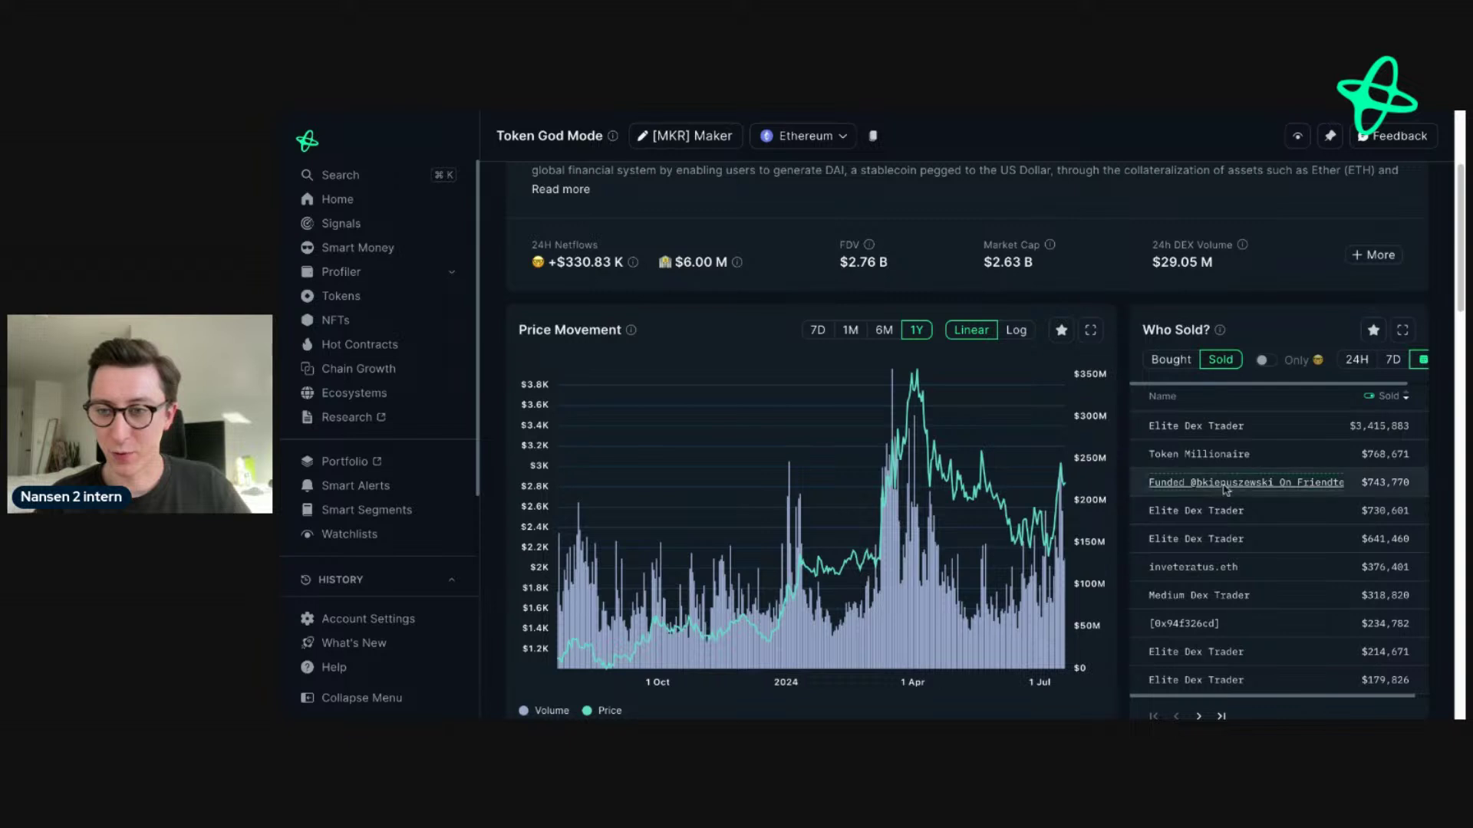
pyautogui.moveTo(1228, 486)
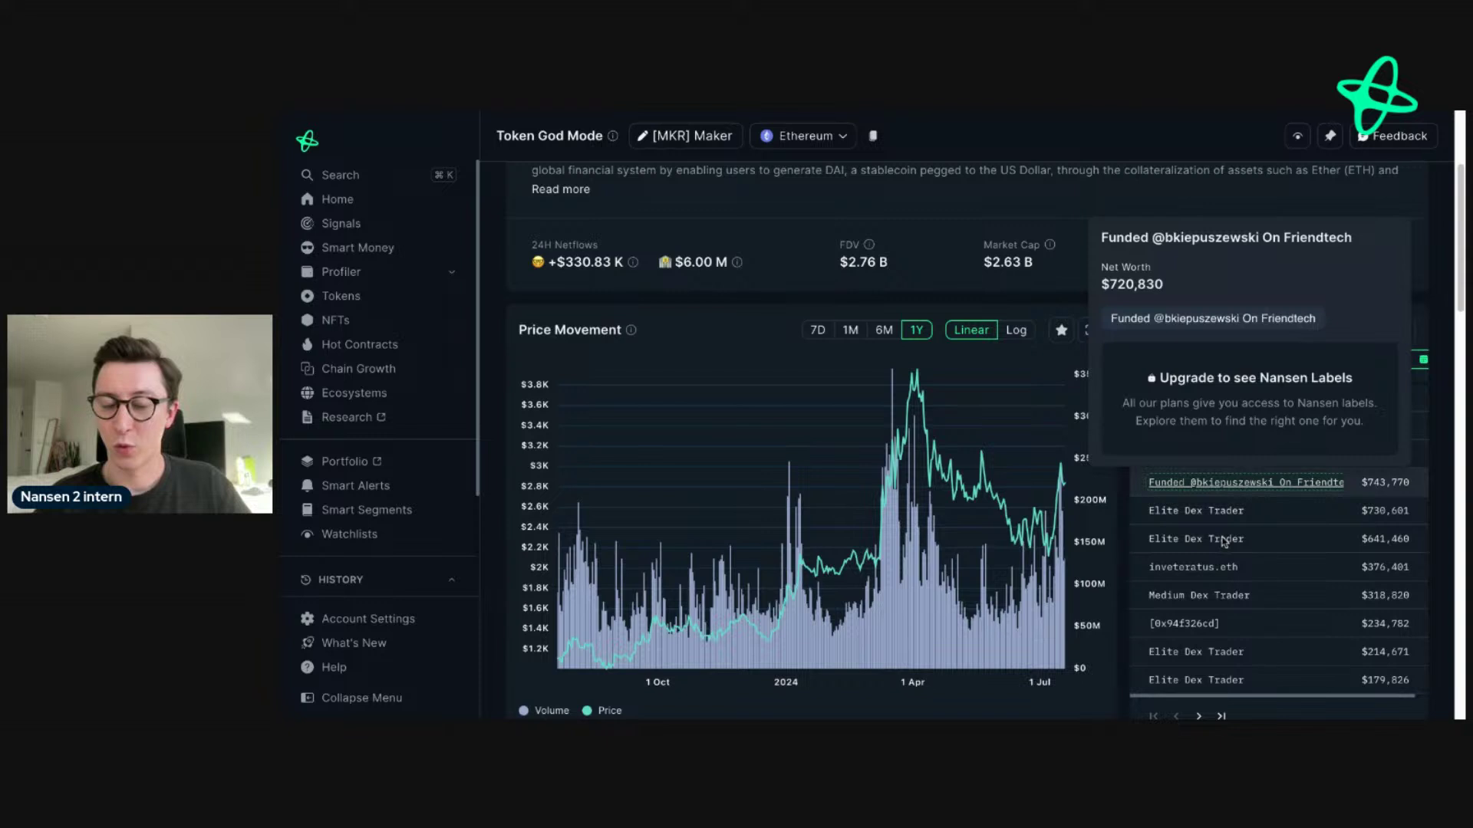
pyautogui.moveTo(1220, 542)
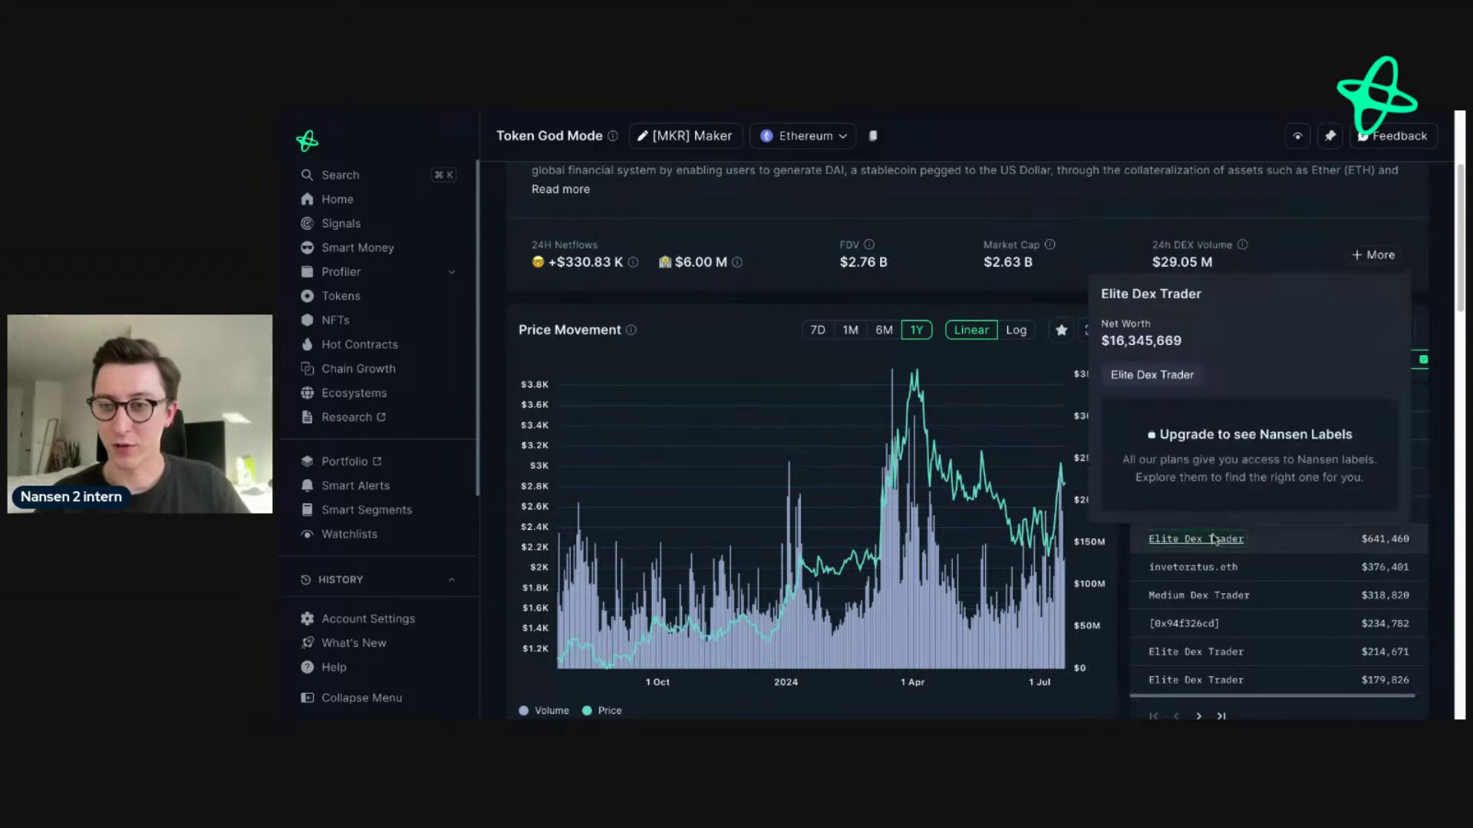
pyautogui.click(1216, 540)
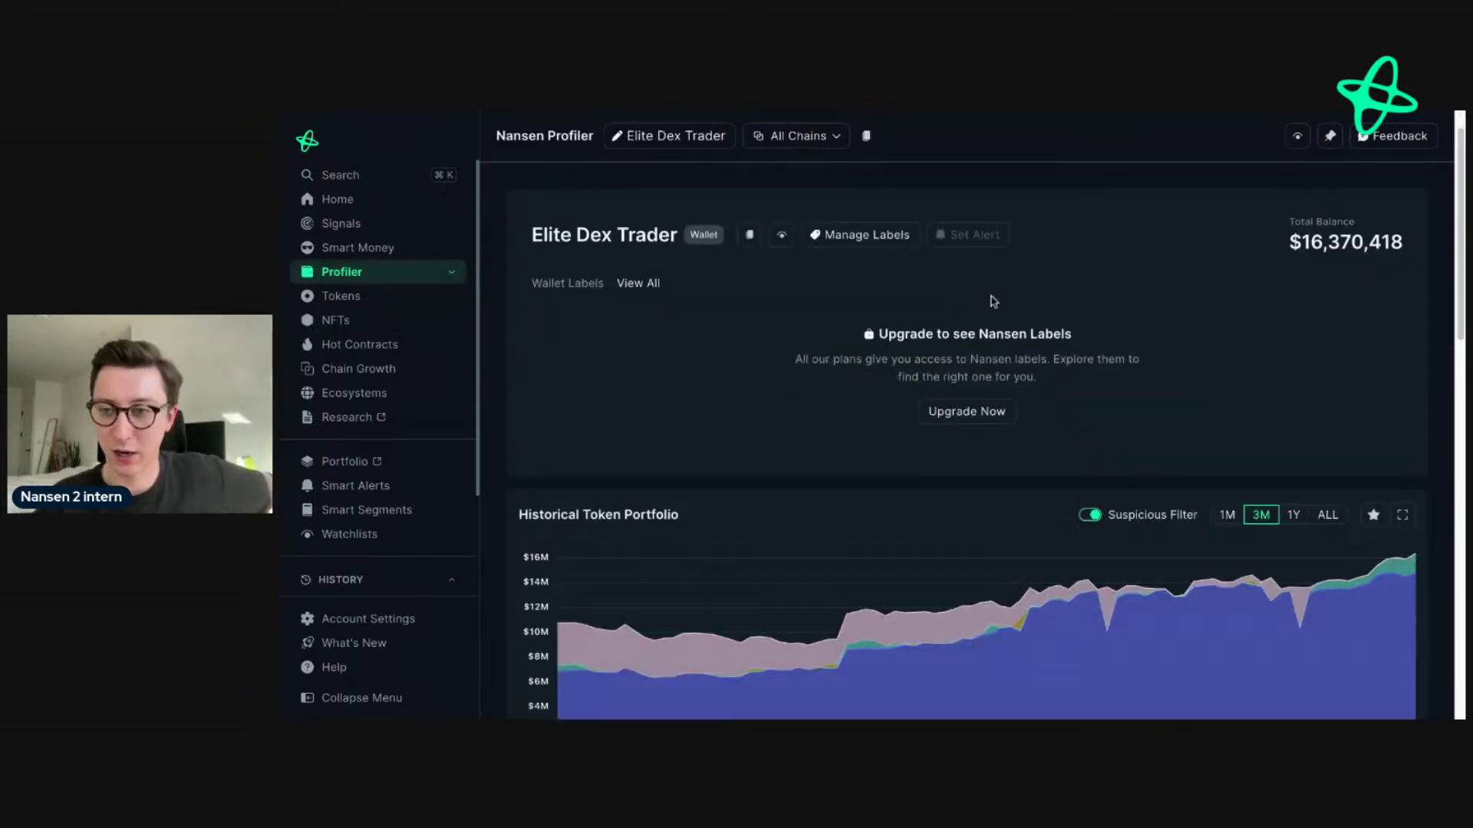
pyautogui.scroll(-3, 908, 215)
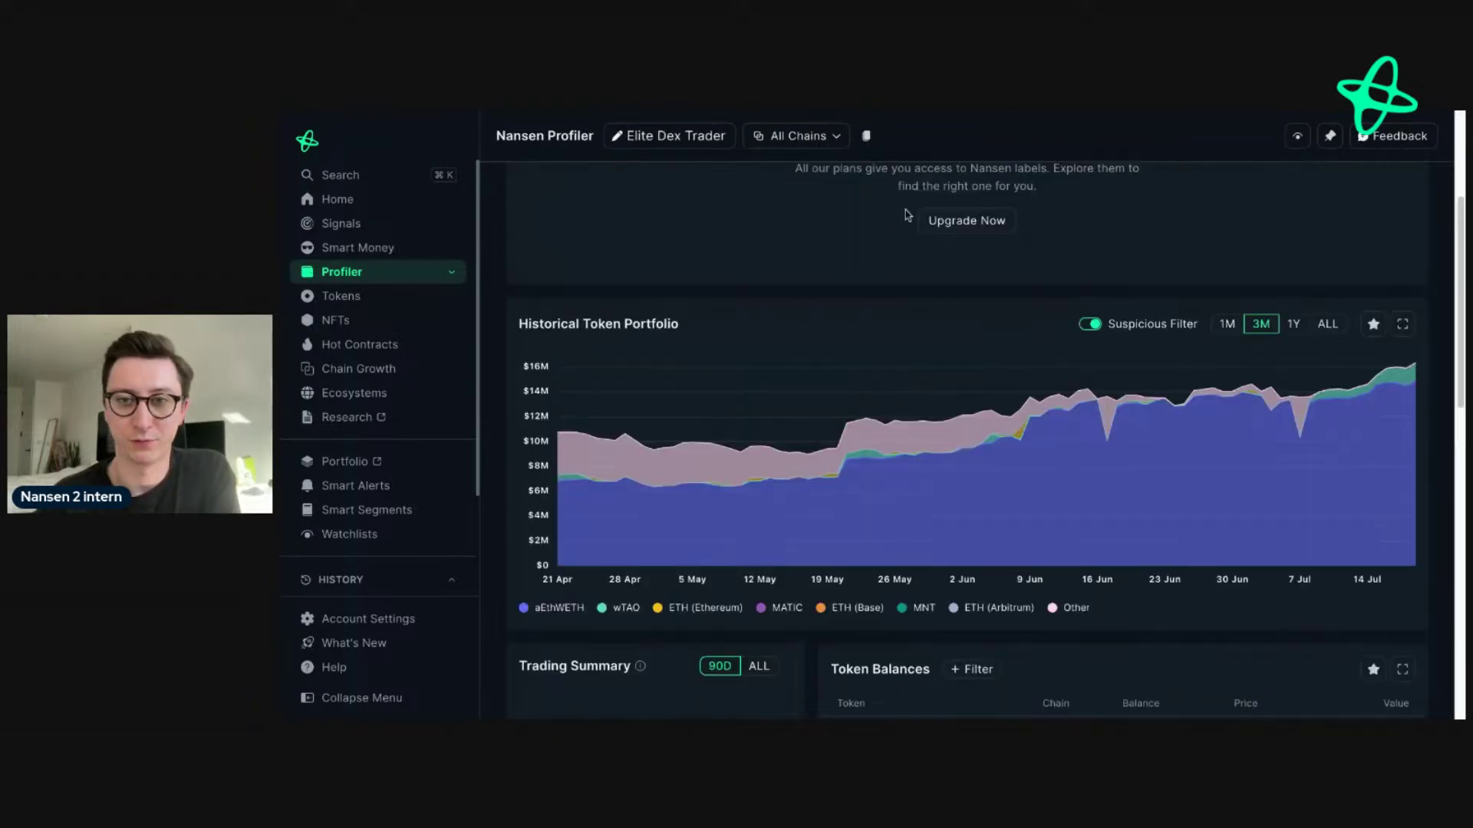
# Step: Switch from the Elite Dex Trader to the Friendtech-funded wallet's profile and review its Historical Token Portfolio and Token Balances
pyautogui.scroll(2, 907, 216)
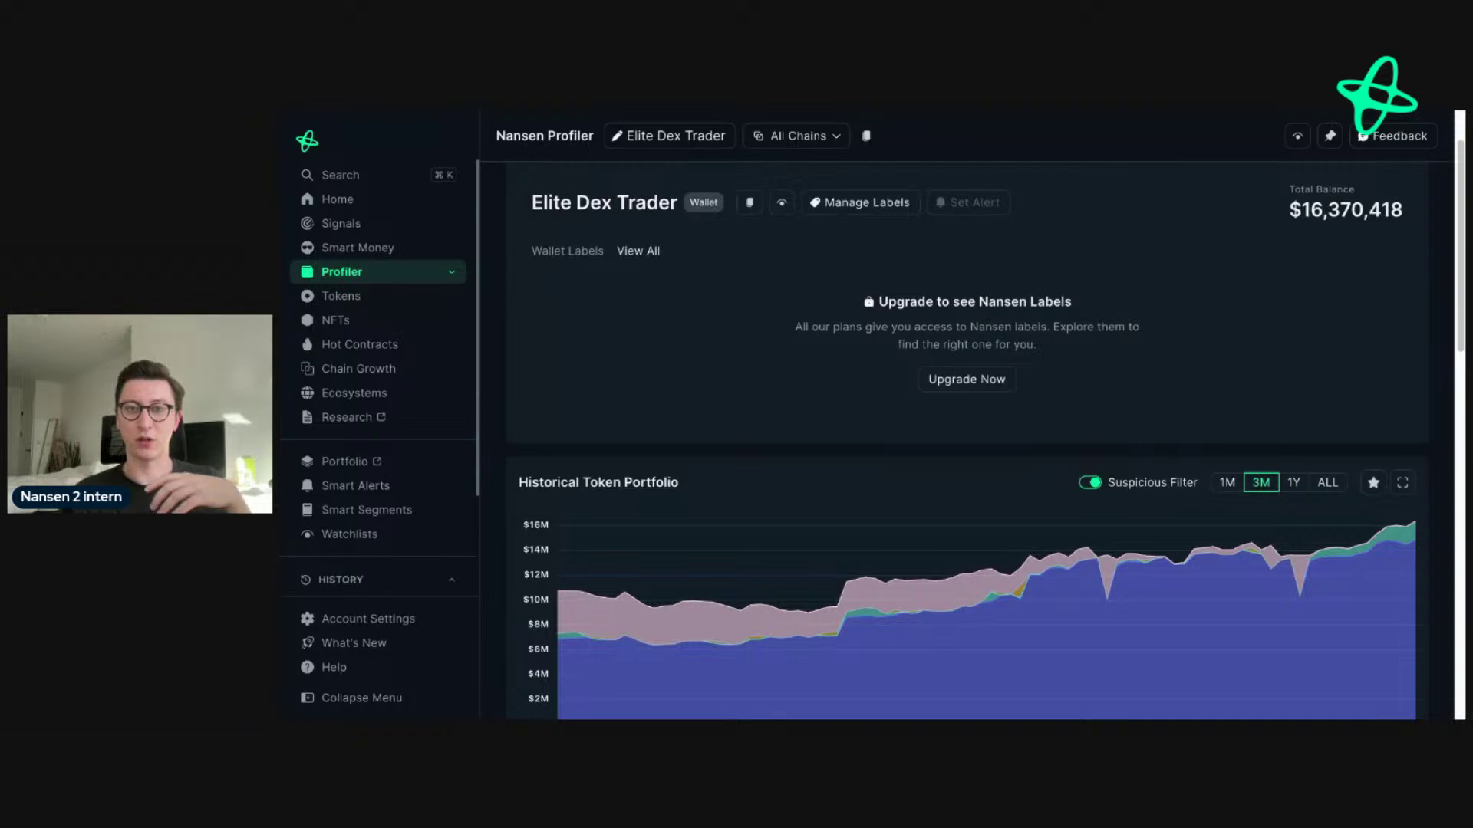
pyautogui.press('super+r')
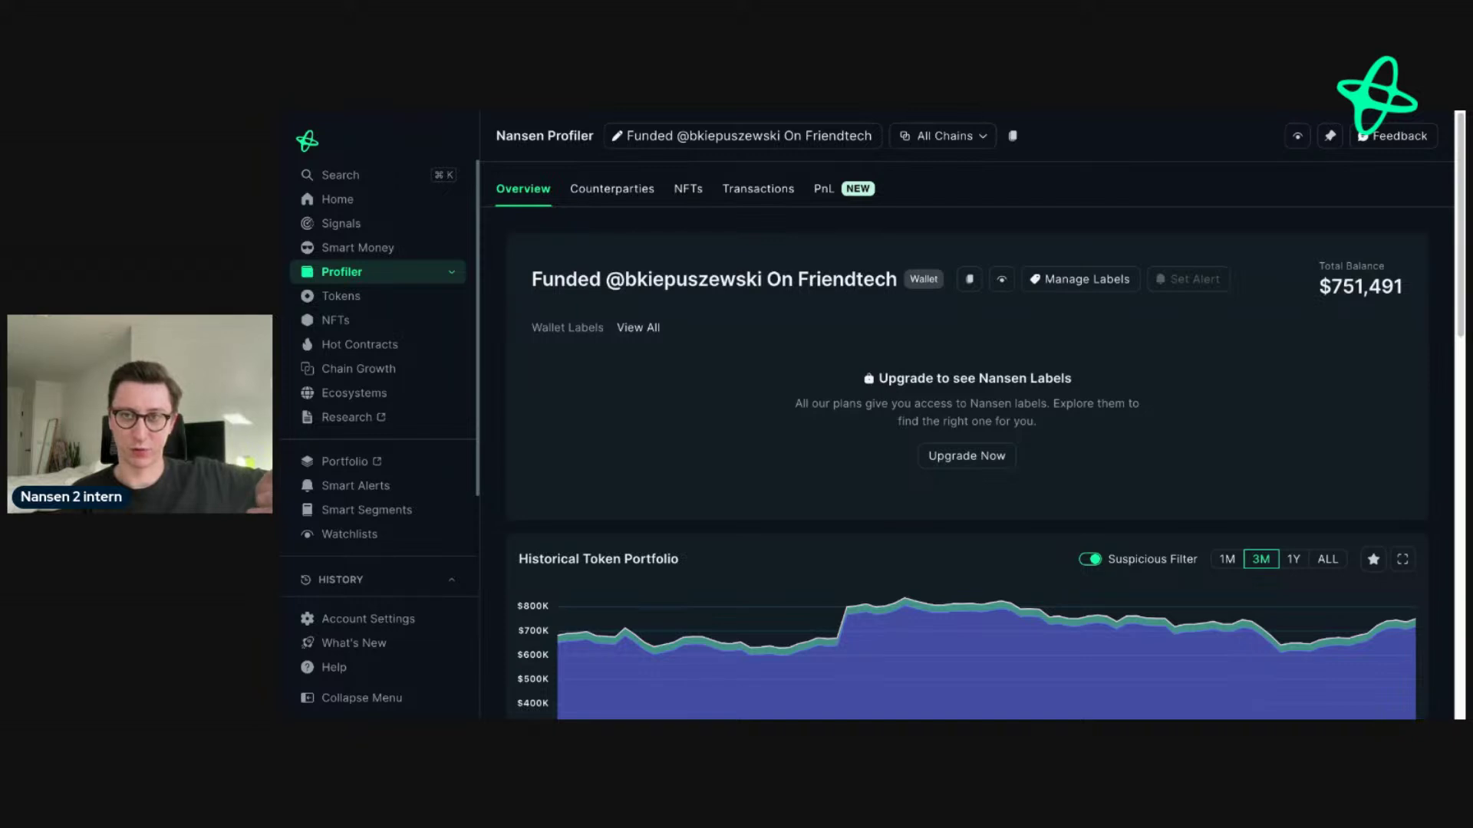
pyautogui.scroll(-1, 1052, 320)
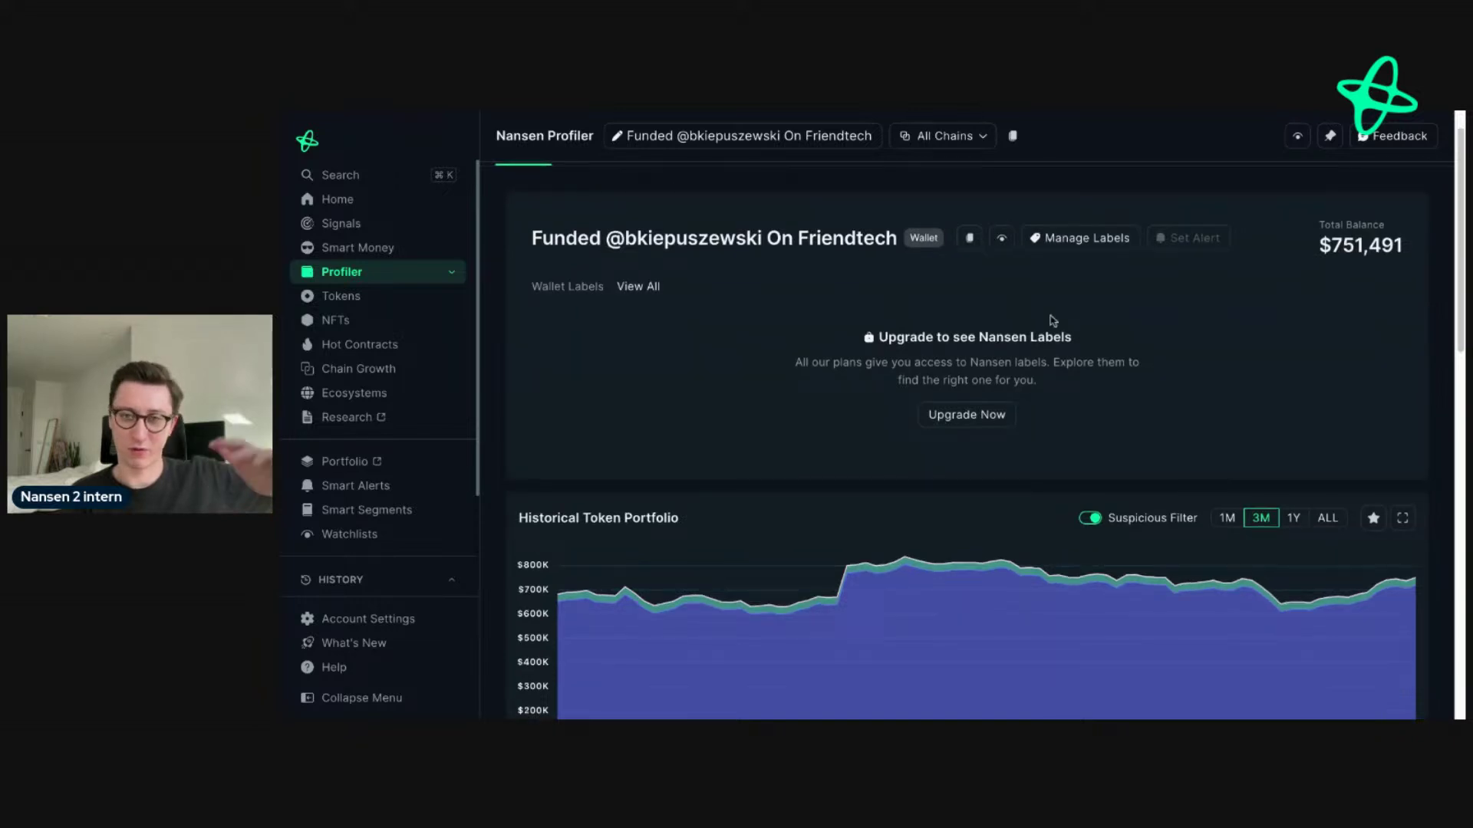
pyautogui.scroll(-10, 1053, 321)
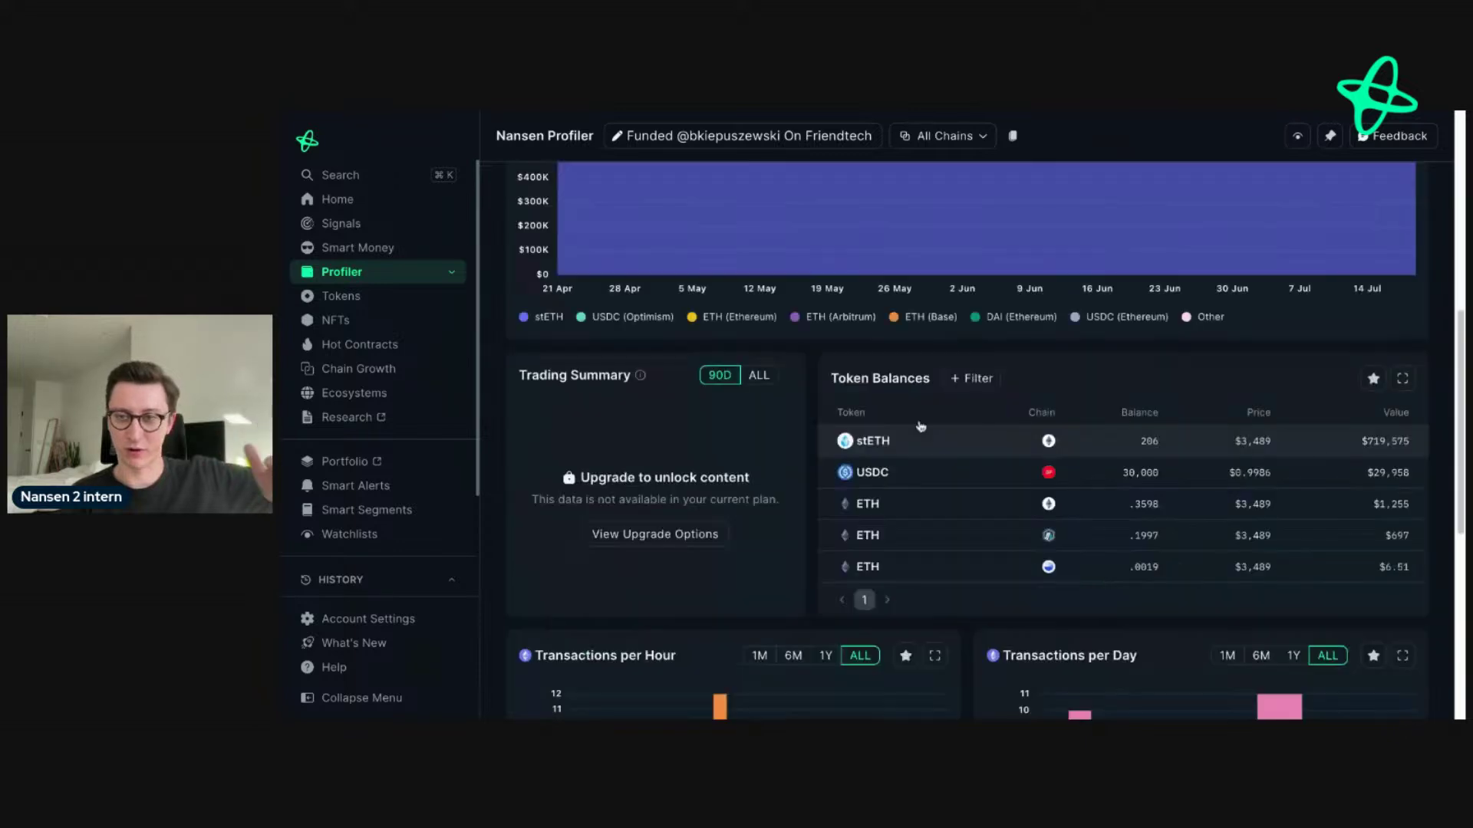
pyautogui.scroll(8, 973, 466)
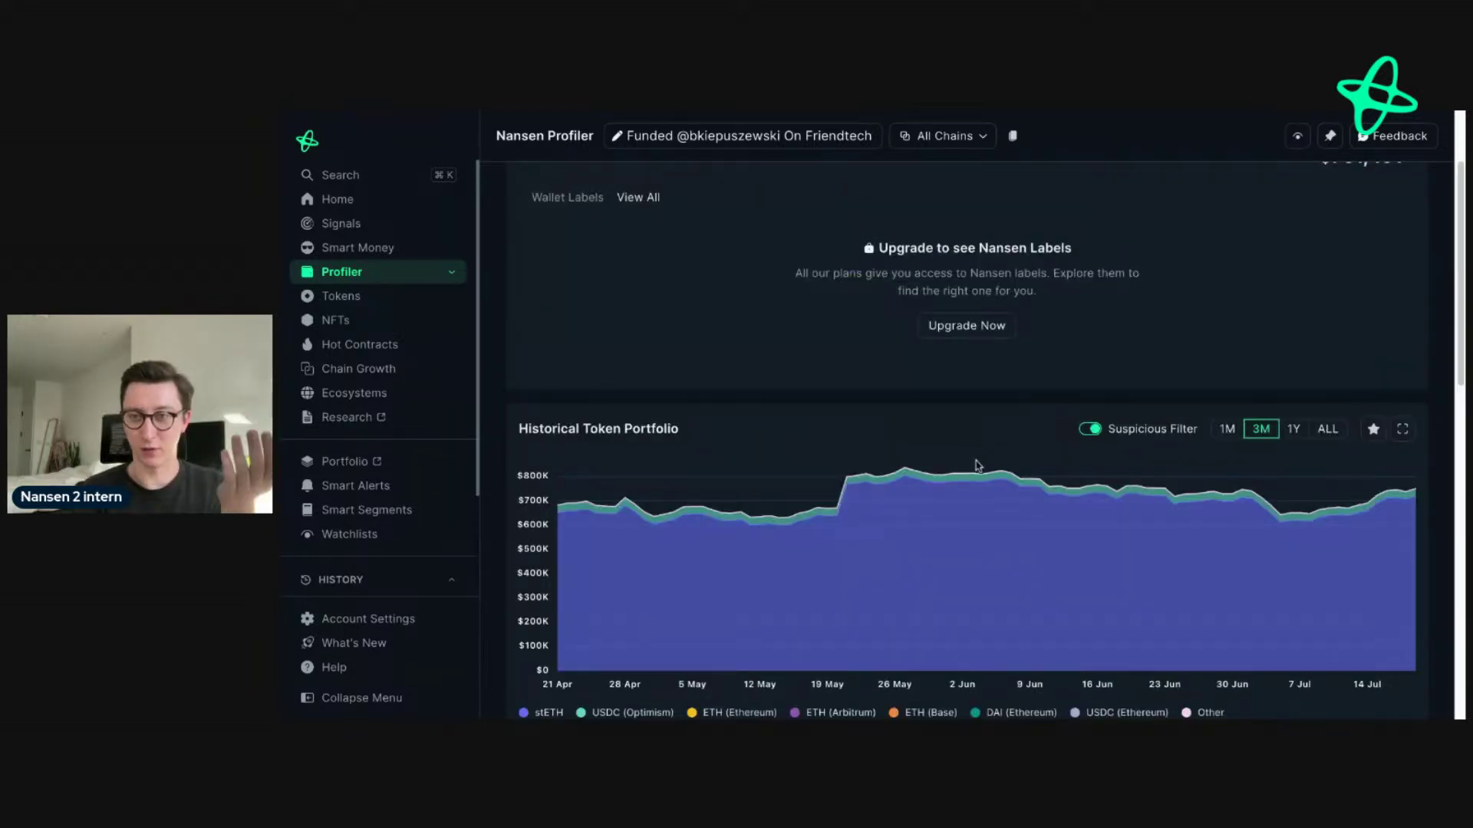
pyautogui.scroll(5, 978, 466)
# Step: Return to the Home page to view its Signals and open the APU token page on Ethereum
pyautogui.click(338, 201)
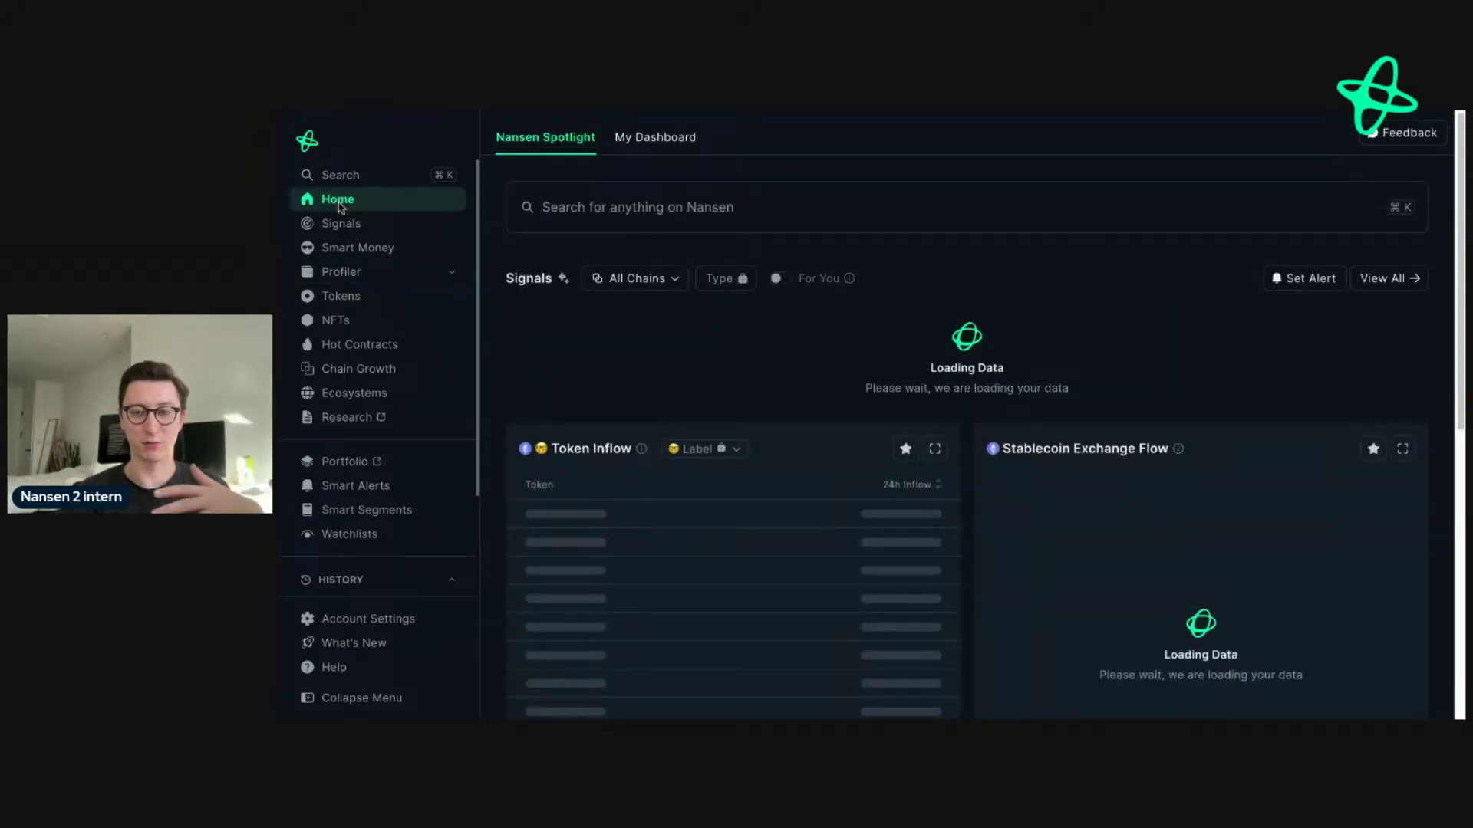
pyautogui.scroll(-1, 870, 345)
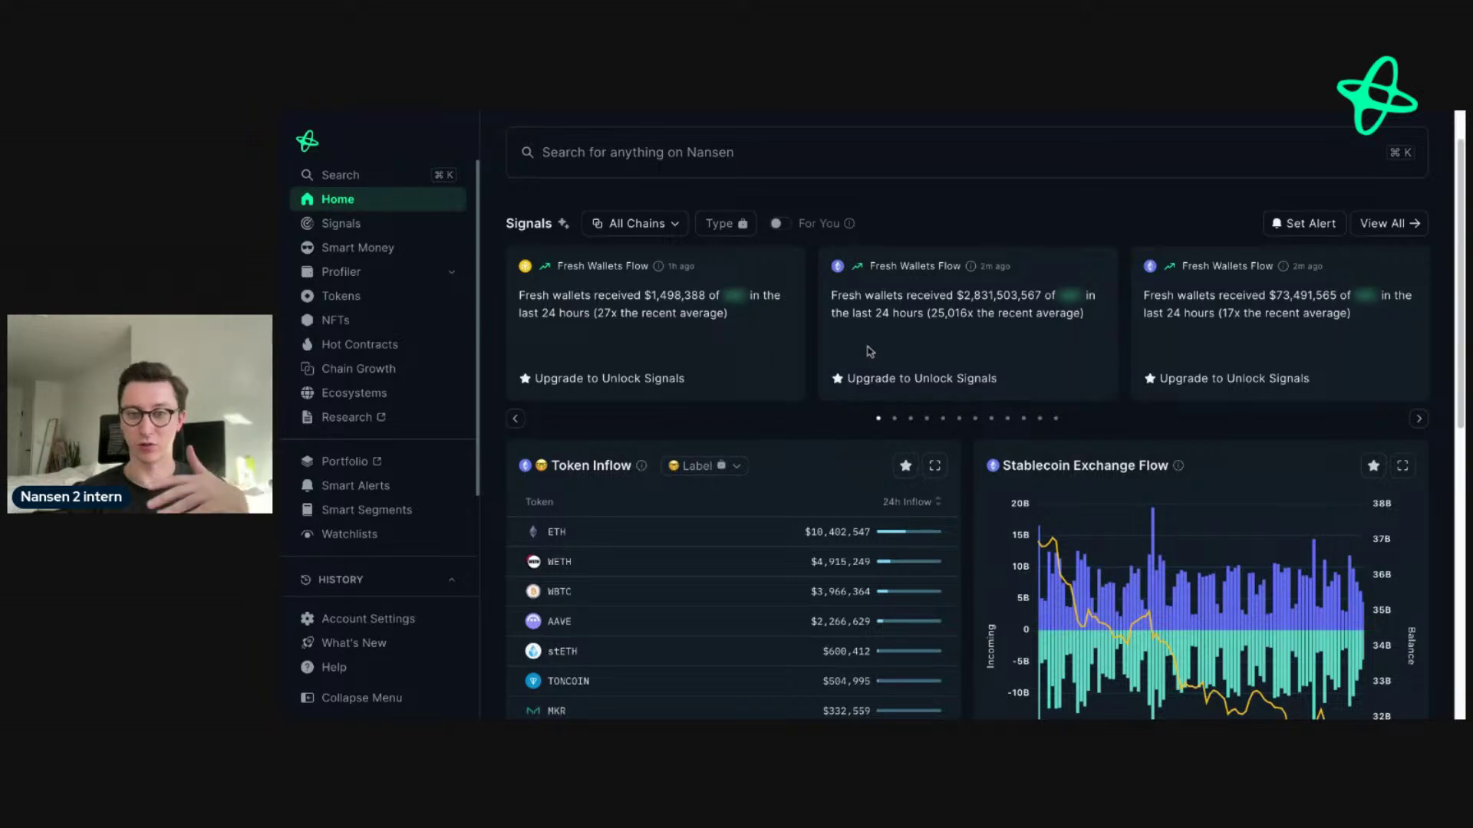
pyautogui.click(869, 351)
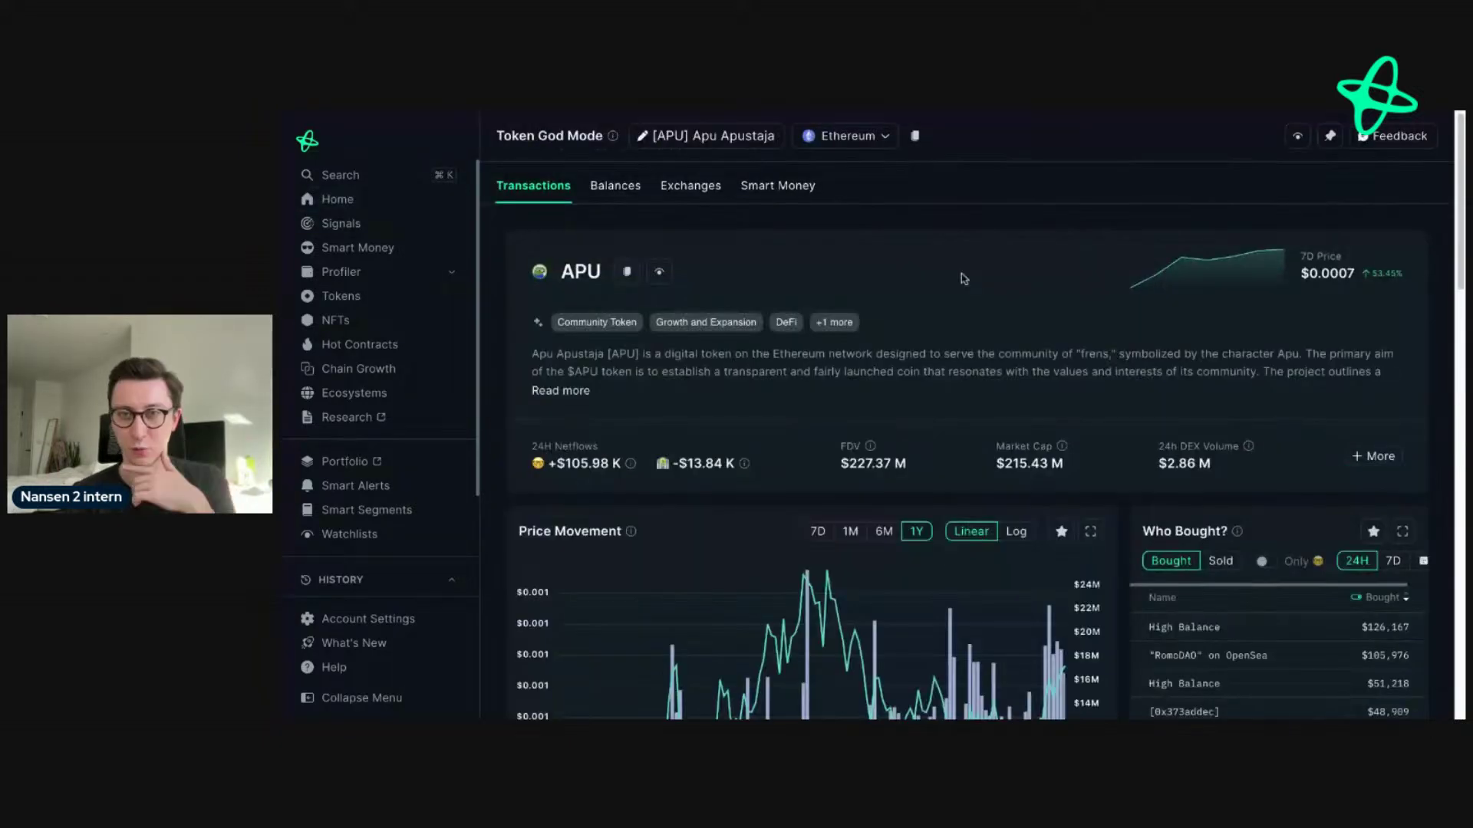
# Step: Apply a custom July date range starting Jul 07, 2024 to APU's Who Bought list, covering the dip on the price chart
pyautogui.scroll(-5, 964, 279)
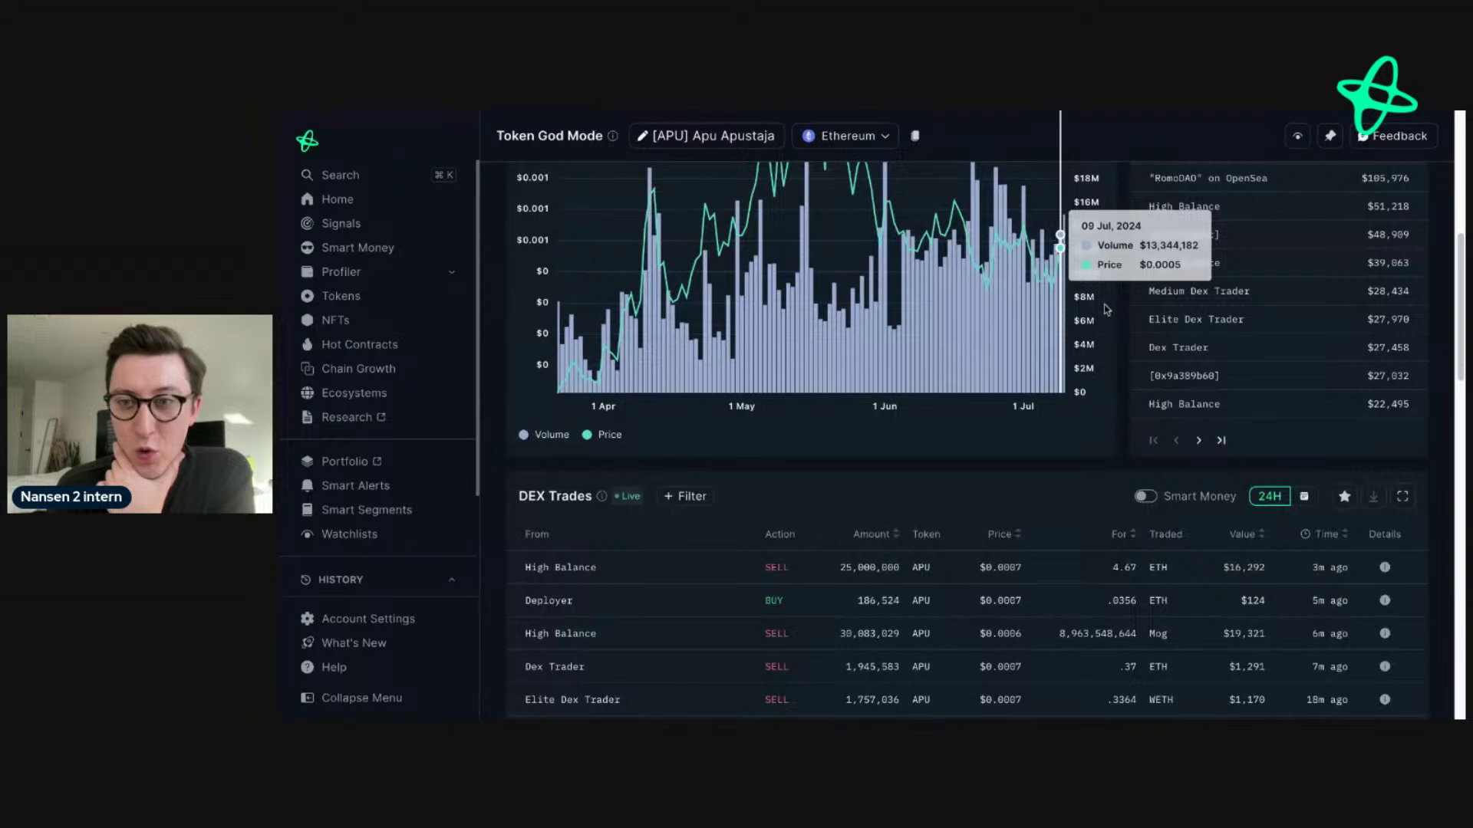
pyautogui.scroll(3, 1107, 309)
pyautogui.click(1423, 296)
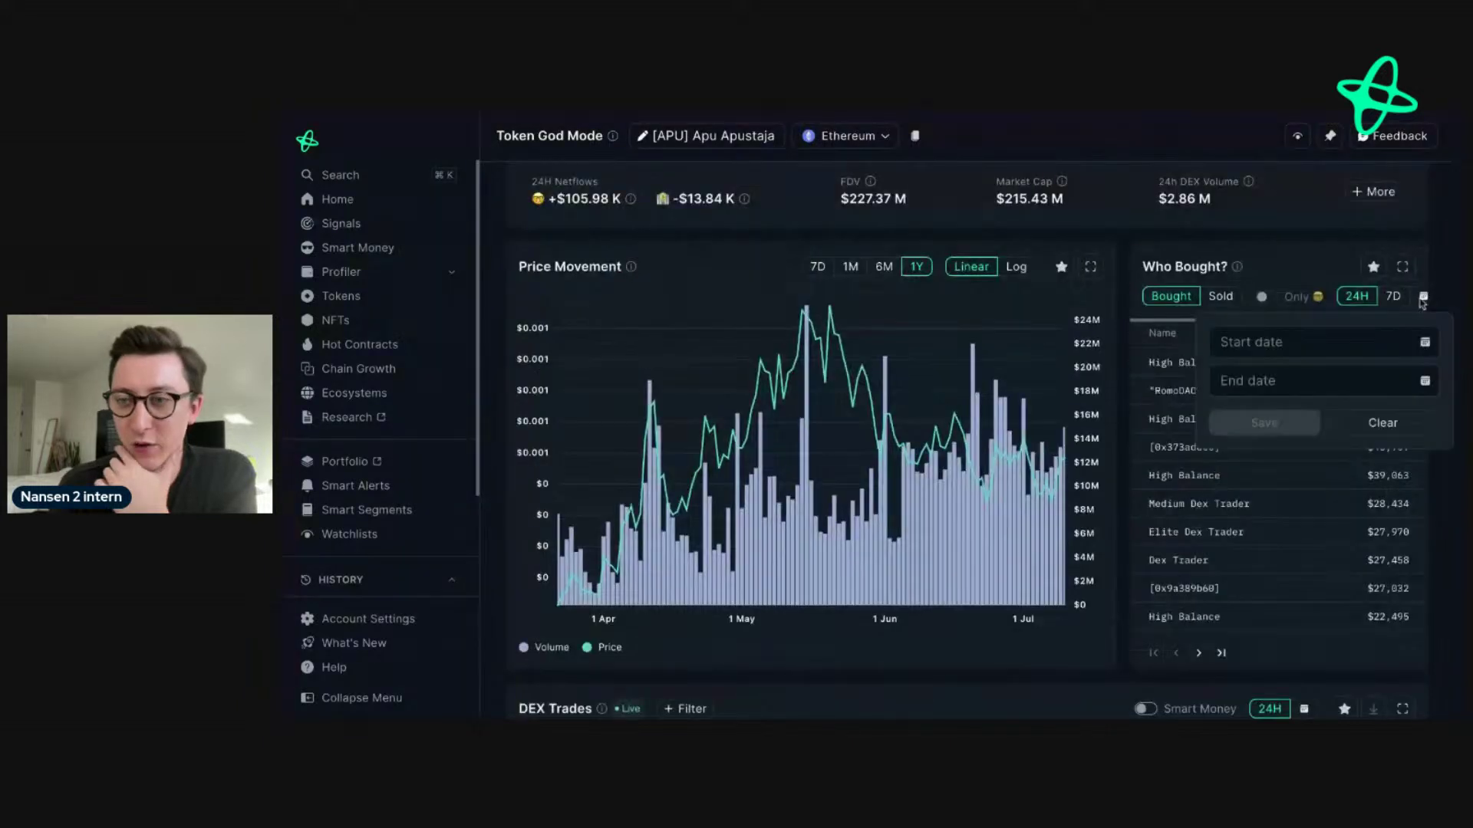
pyautogui.click(1381, 342)
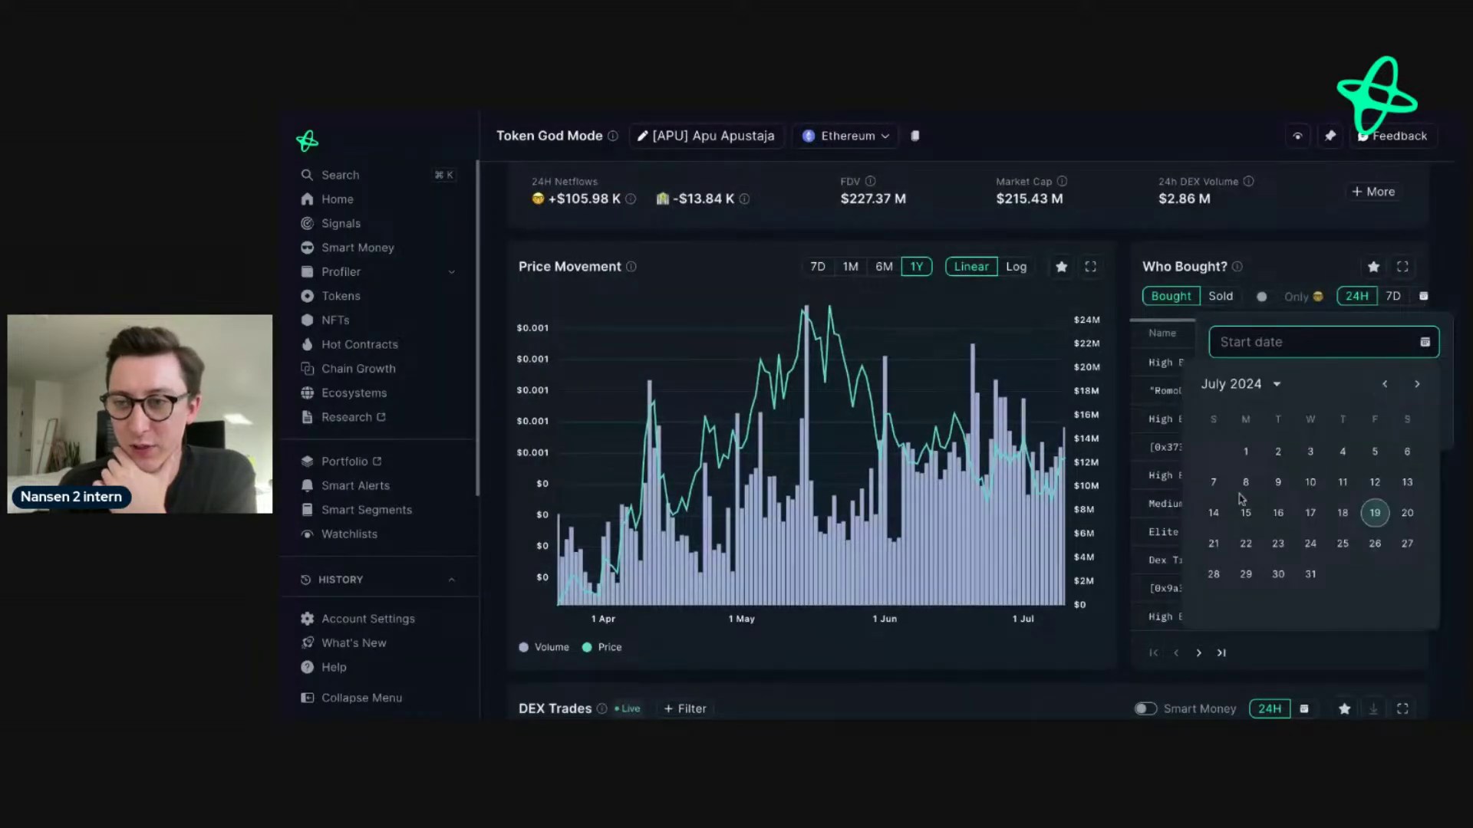
pyautogui.click(1243, 490)
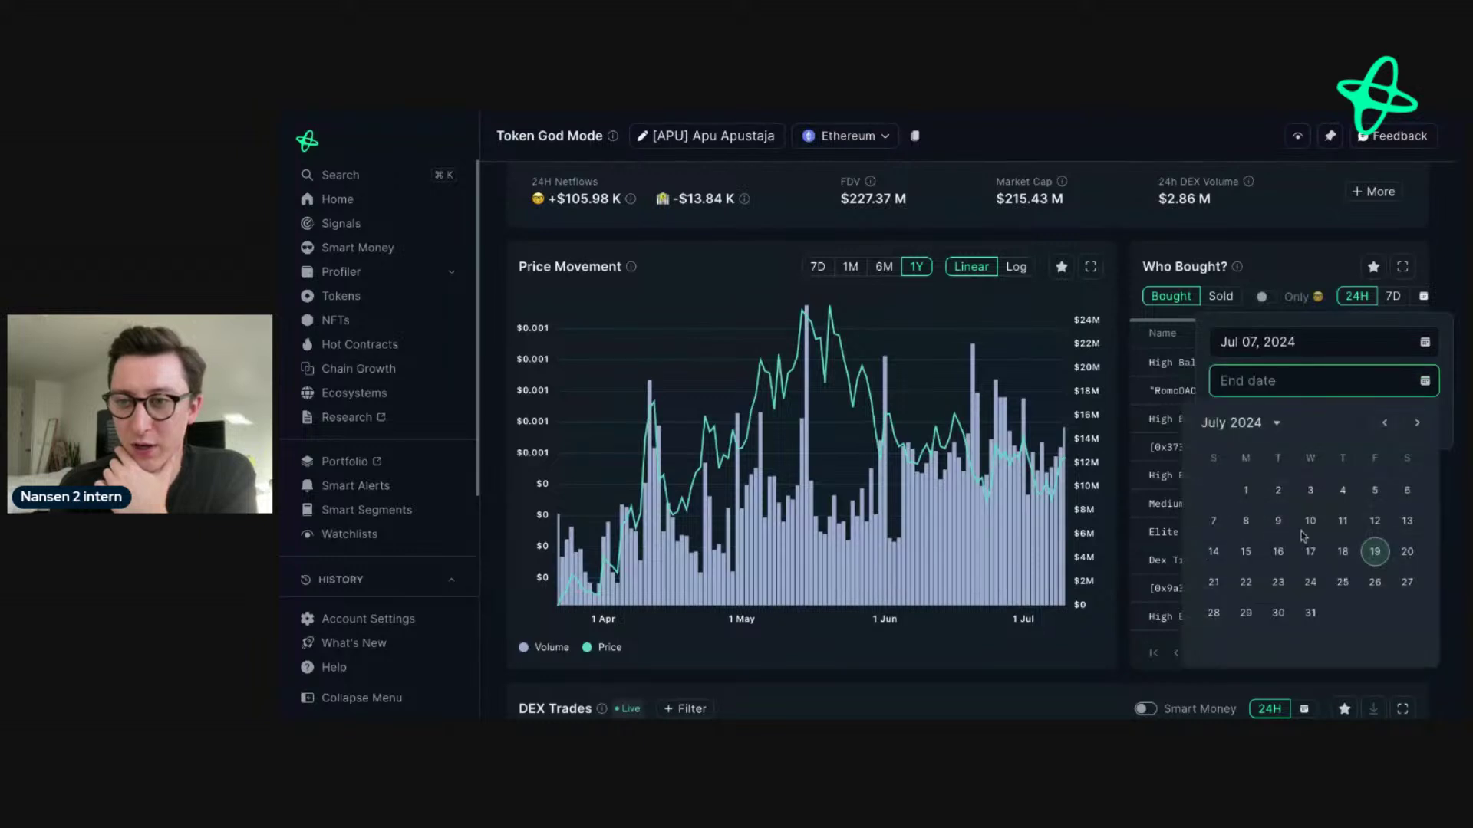
pyautogui.click(1255, 528)
pyautogui.click(1244, 420)
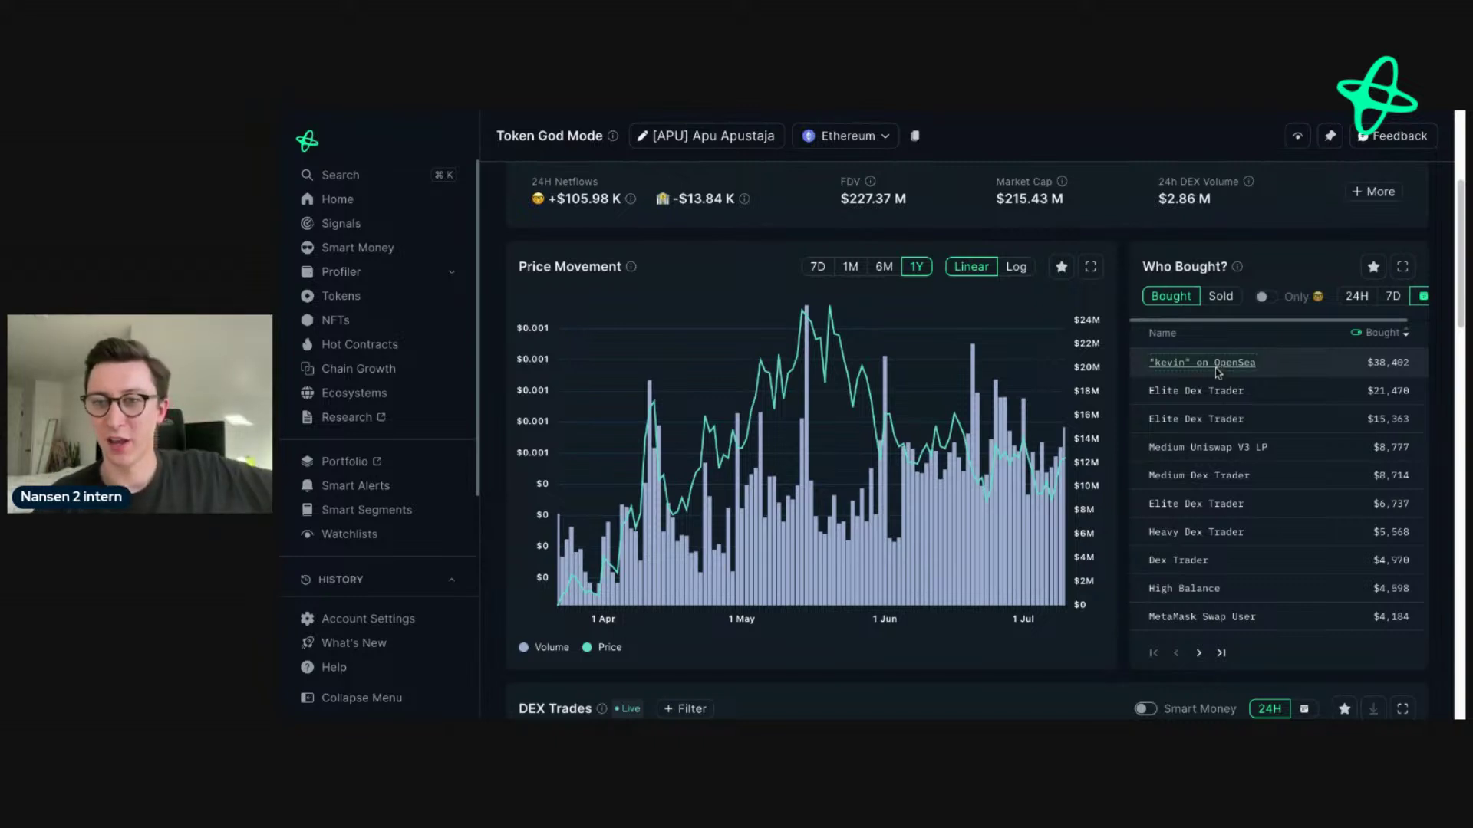
# Step: Open the wallet profile of APU's largest buyer, labelled by OpenSea name, and review its Historical Token Portfolio and Token Balances
pyautogui.moveTo(1214, 368)
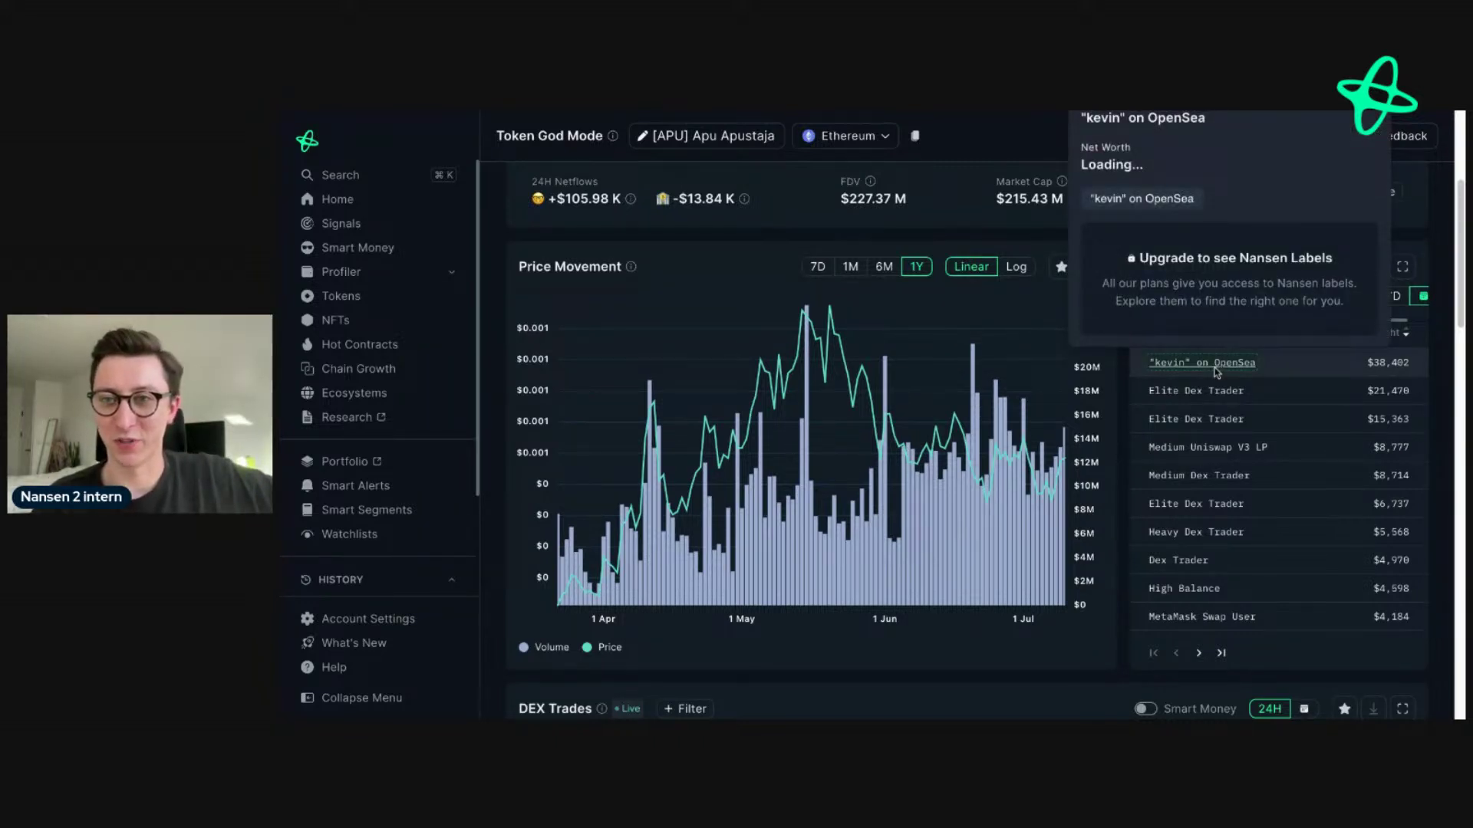
pyautogui.click(1214, 365)
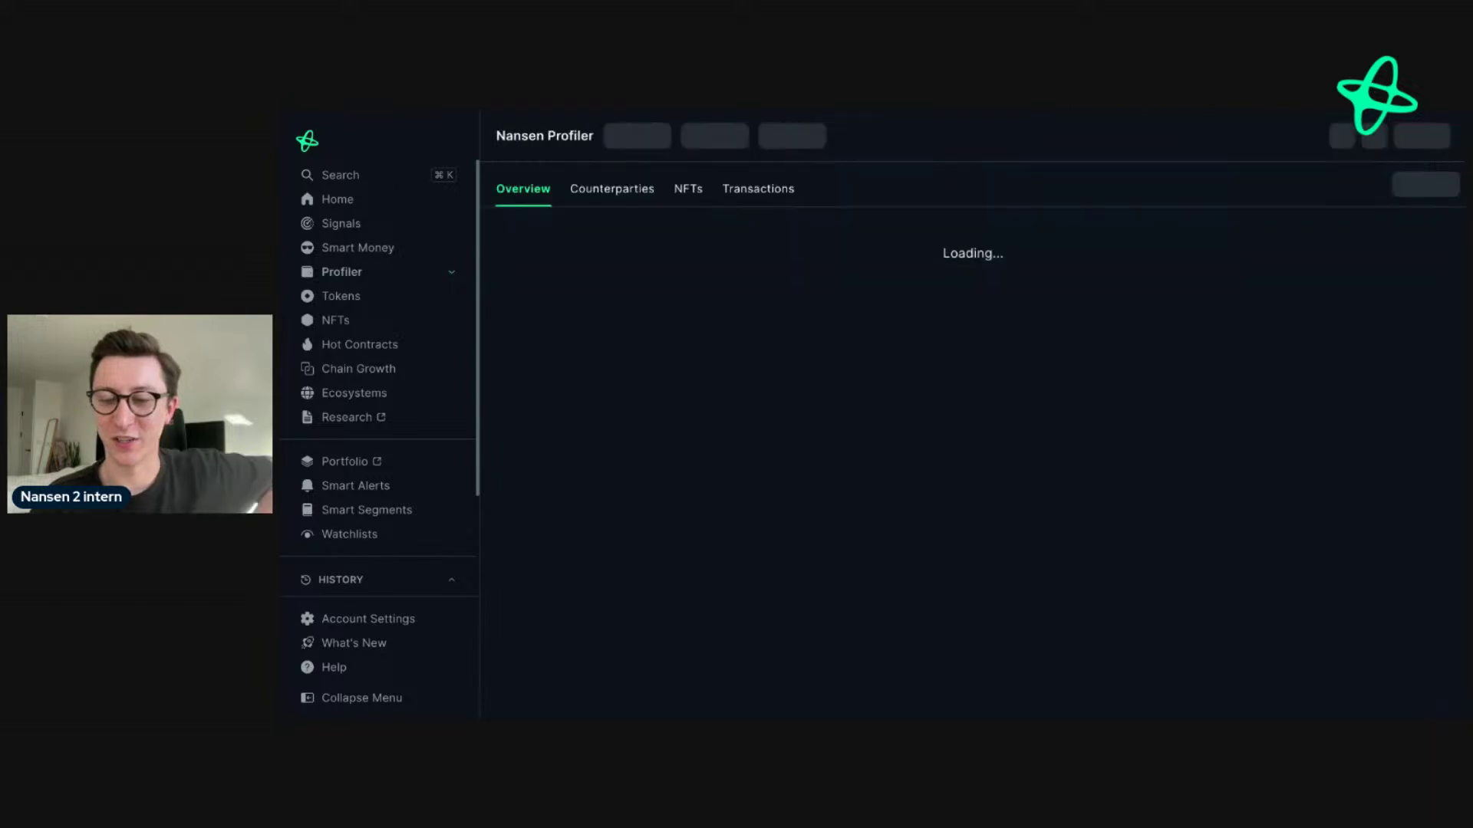
pyautogui.scroll(-4, 959, 437)
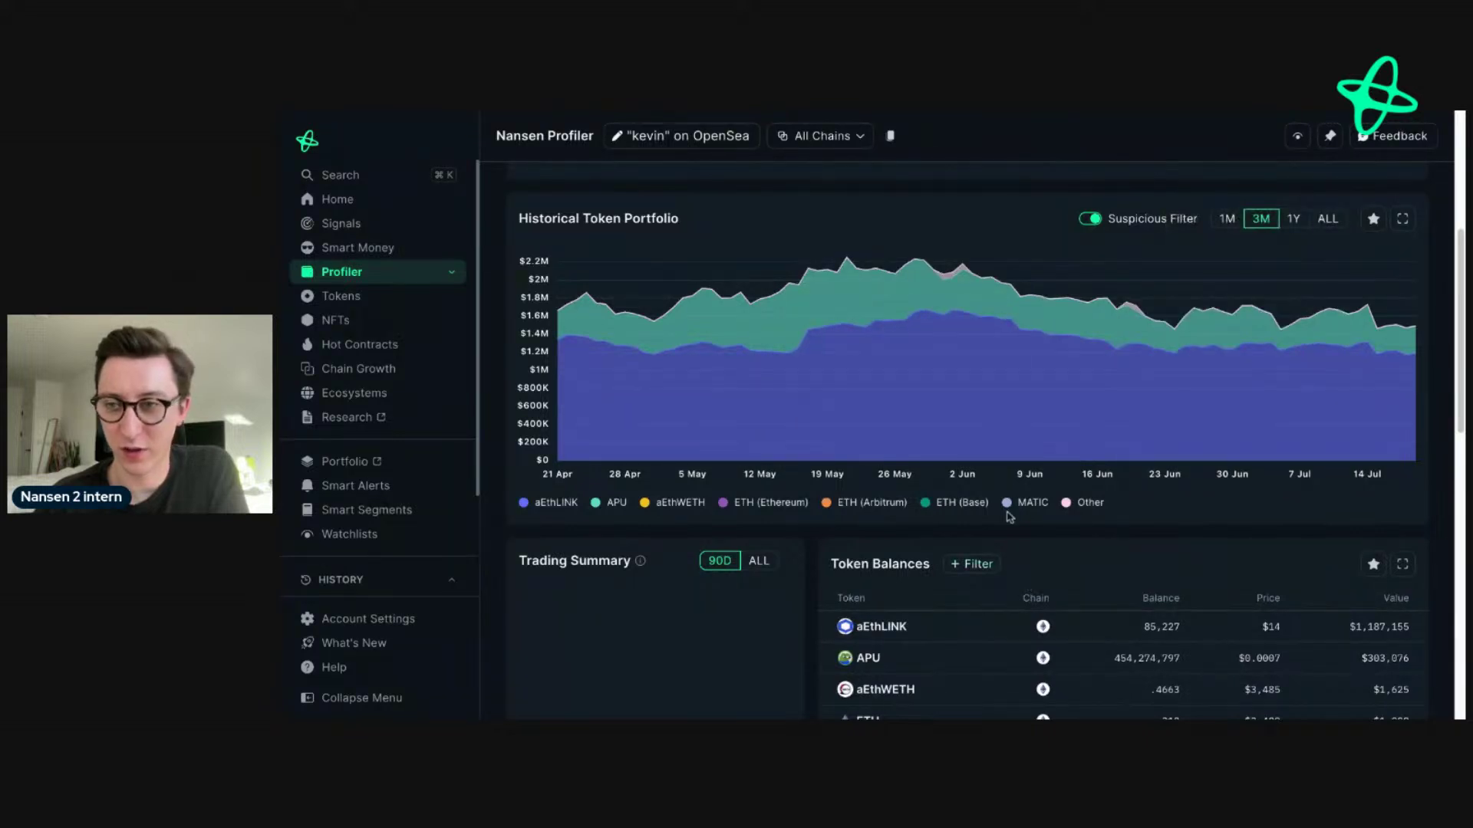
pyautogui.scroll(-1, 1009, 517)
pyautogui.moveTo(879, 596)
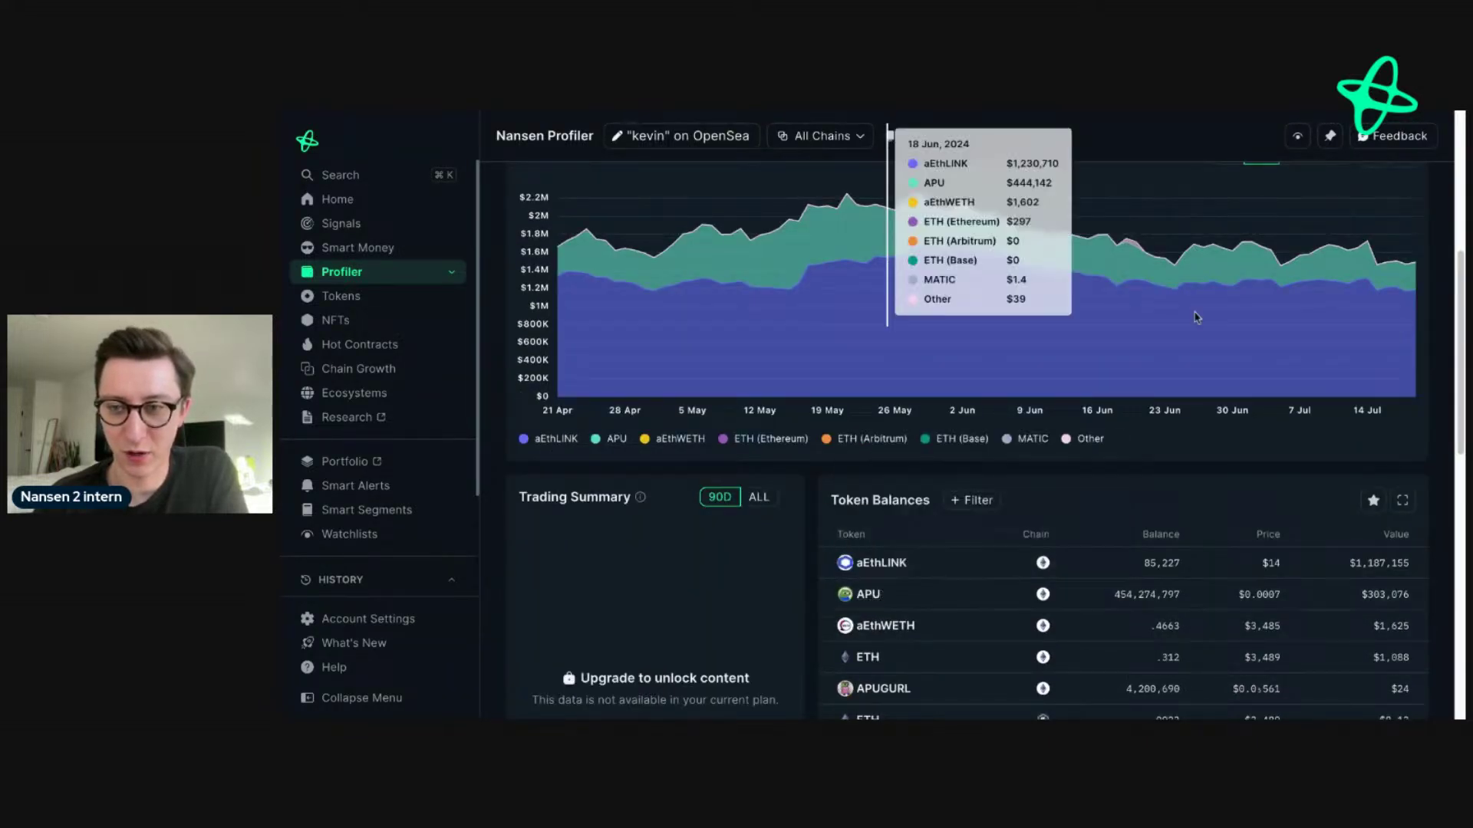
pyautogui.scroll(1, 1277, 363)
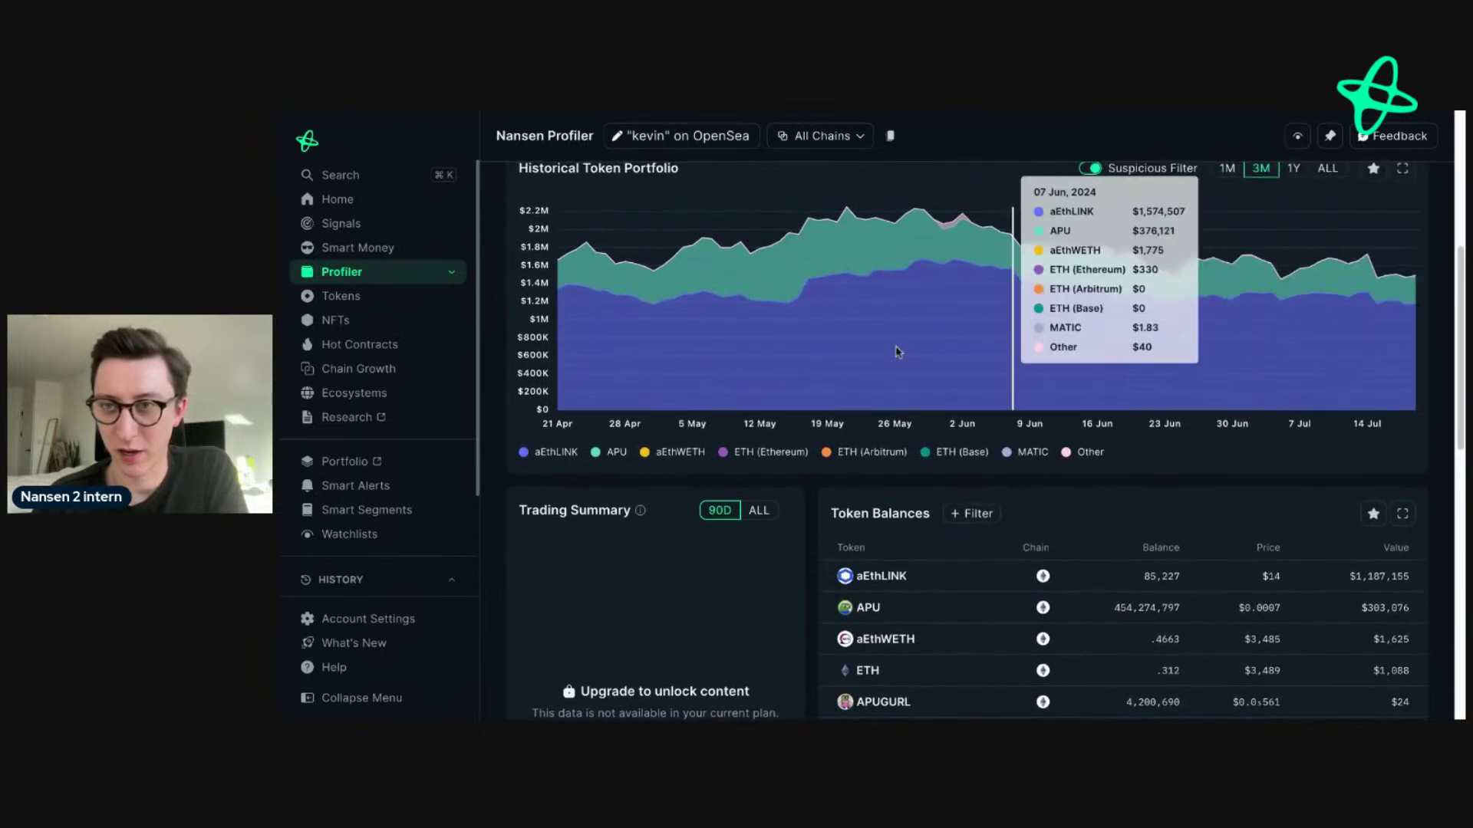
pyautogui.scroll(4, 1045, 474)
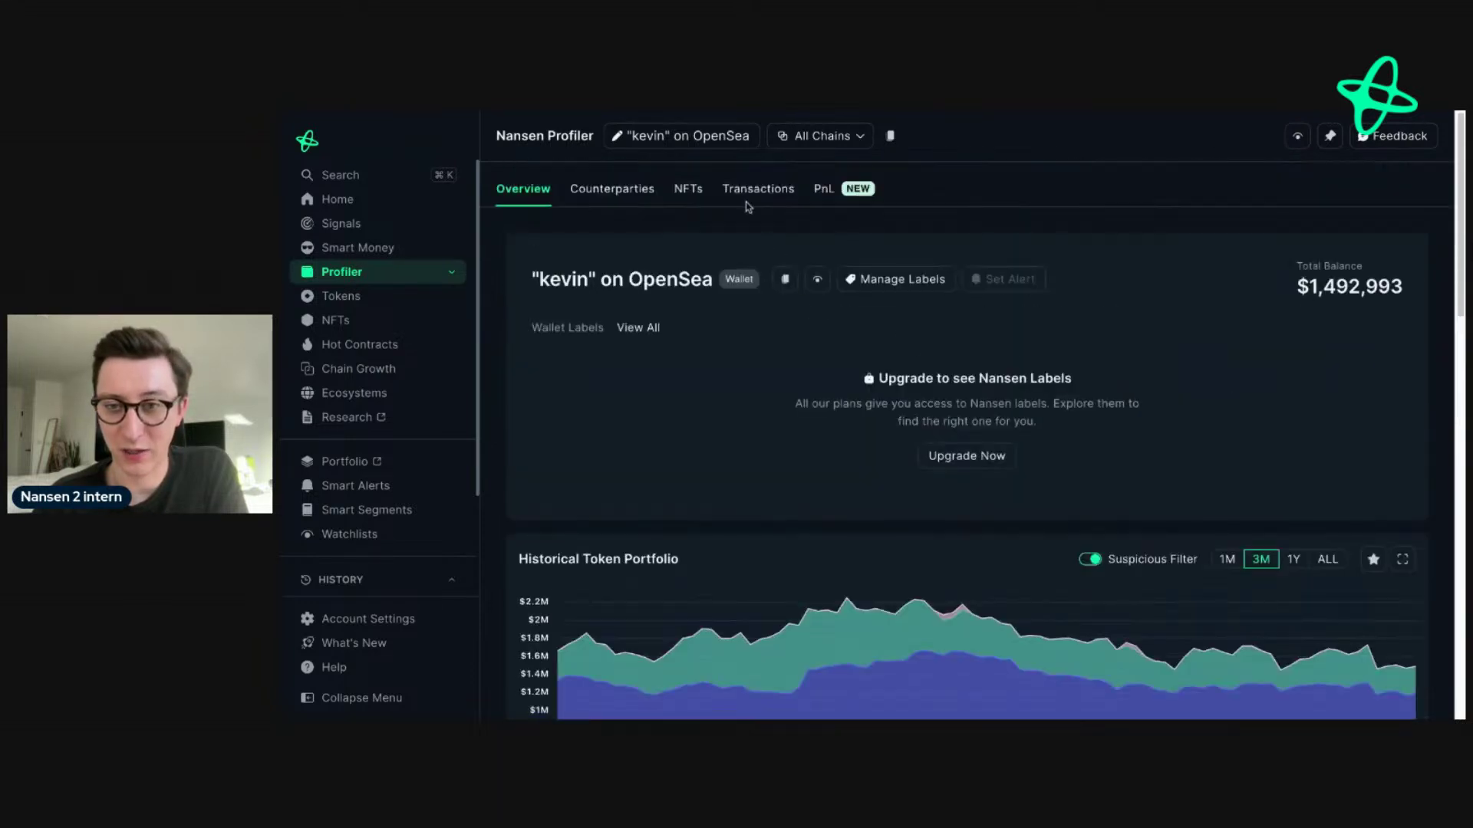
# Step: Show the wallet's Token Transfers, remove the Last 30 days time filter and filter by token symbol apu
pyautogui.click(754, 192)
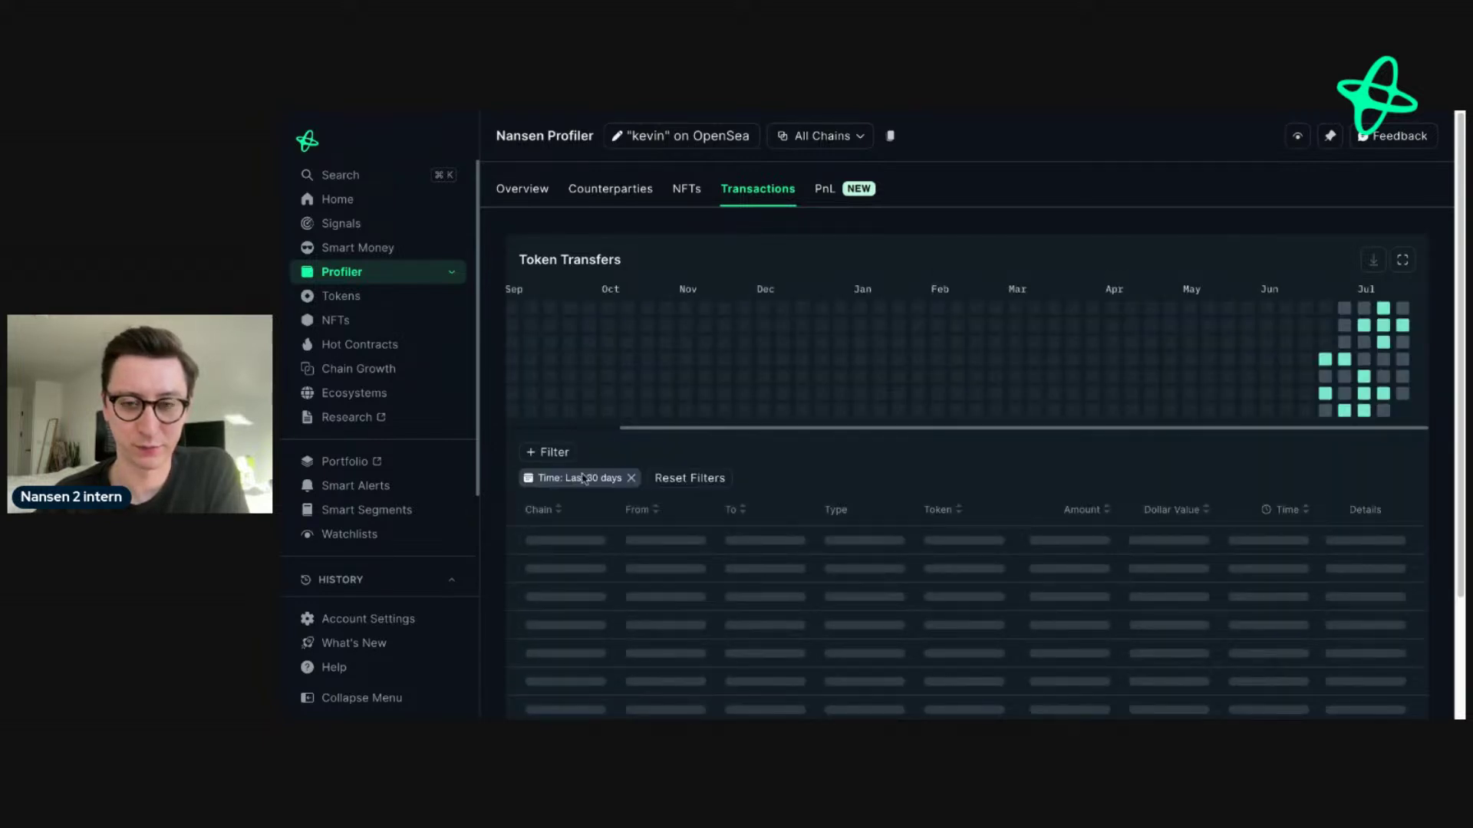
pyautogui.click(583, 478)
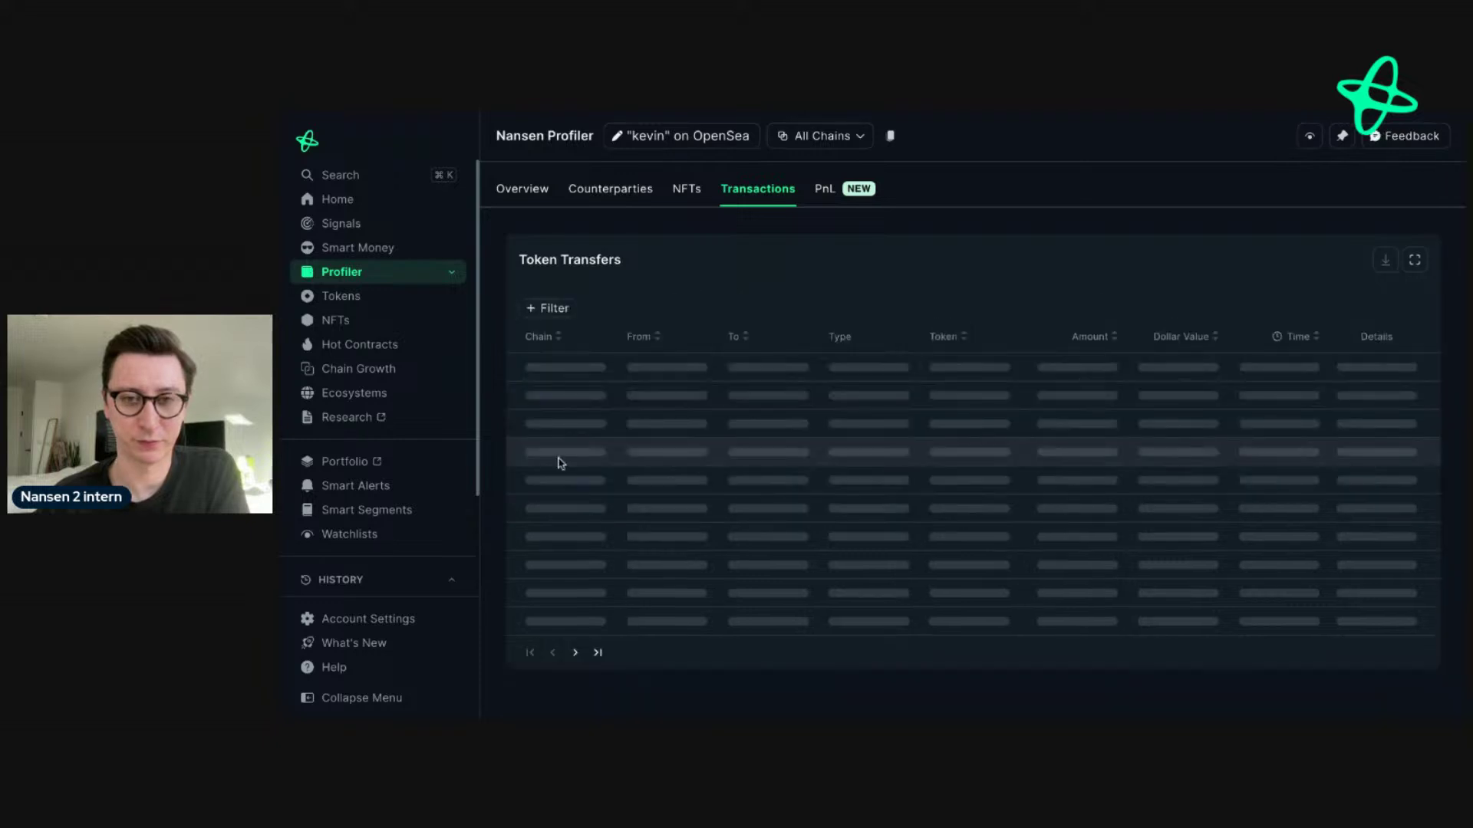
pyautogui.click(552, 309)
pyautogui.click(616, 647)
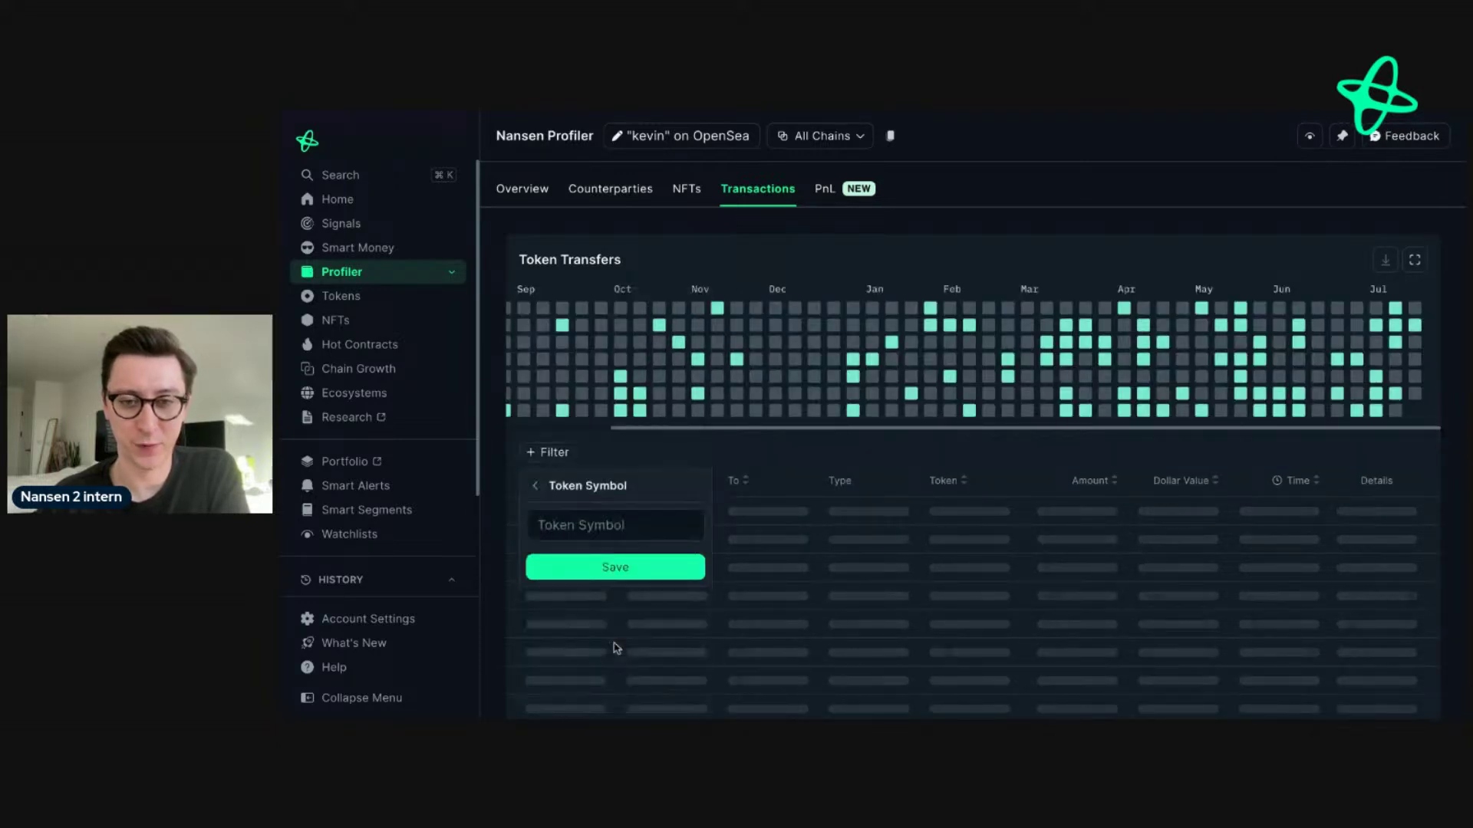
pyautogui.click(634, 526)
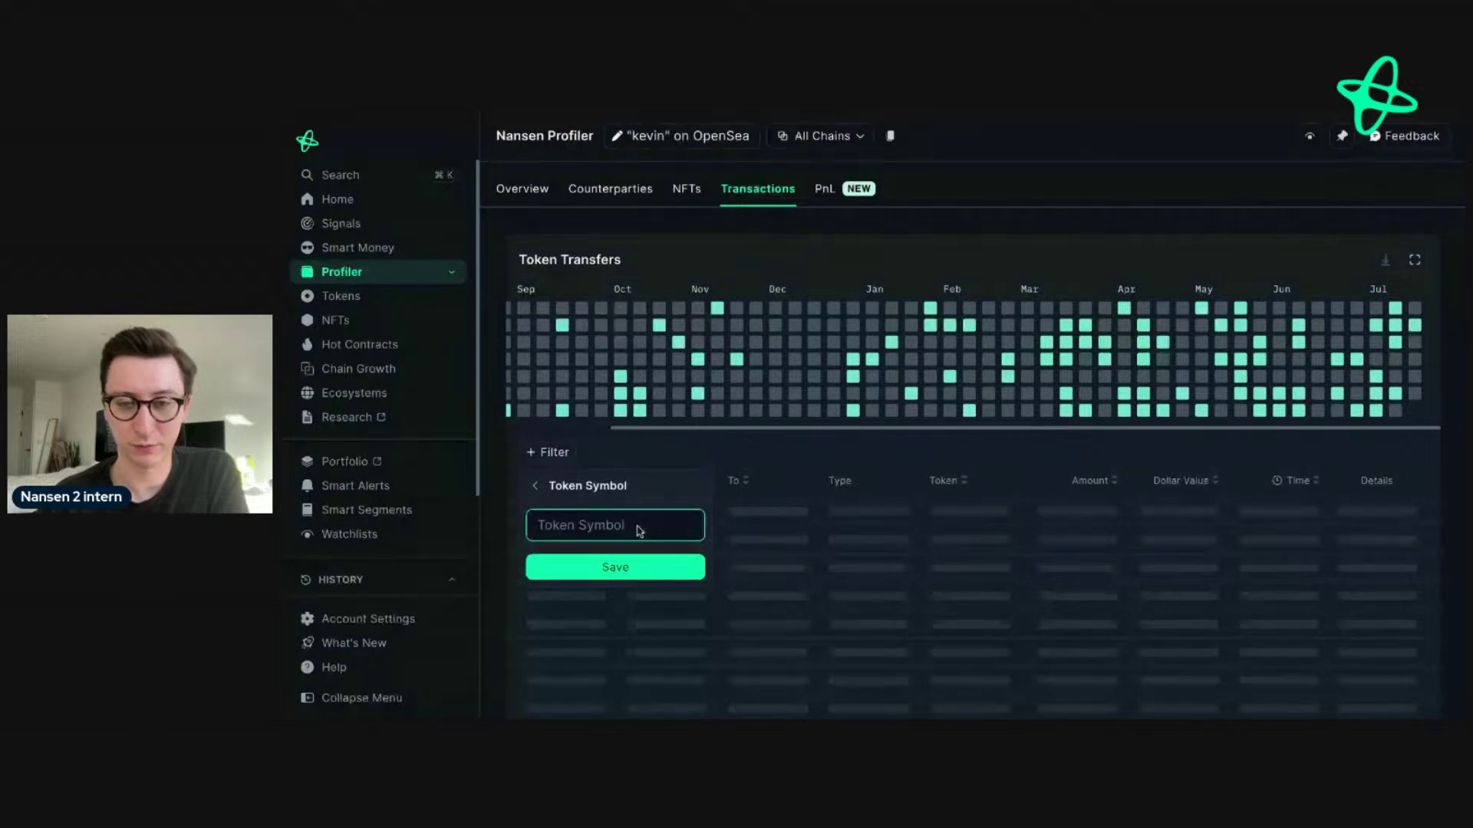
pyautogui.write('apu')
pyautogui.press('Return')
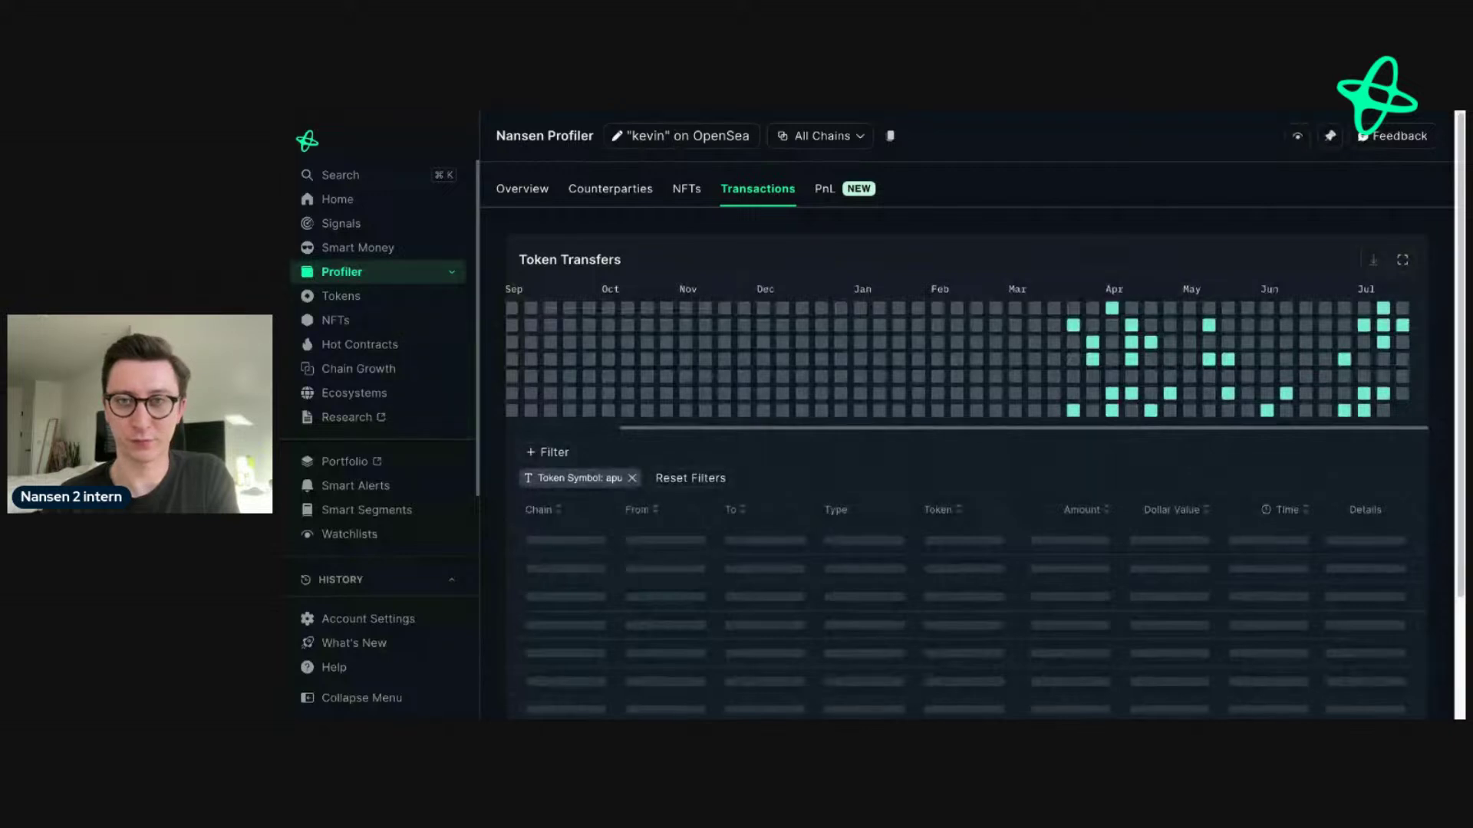
# Step: Review the wallet's recent APU transfers and go to the last page to examine its earliest ones
pyautogui.scroll(-1, 1093, 232)
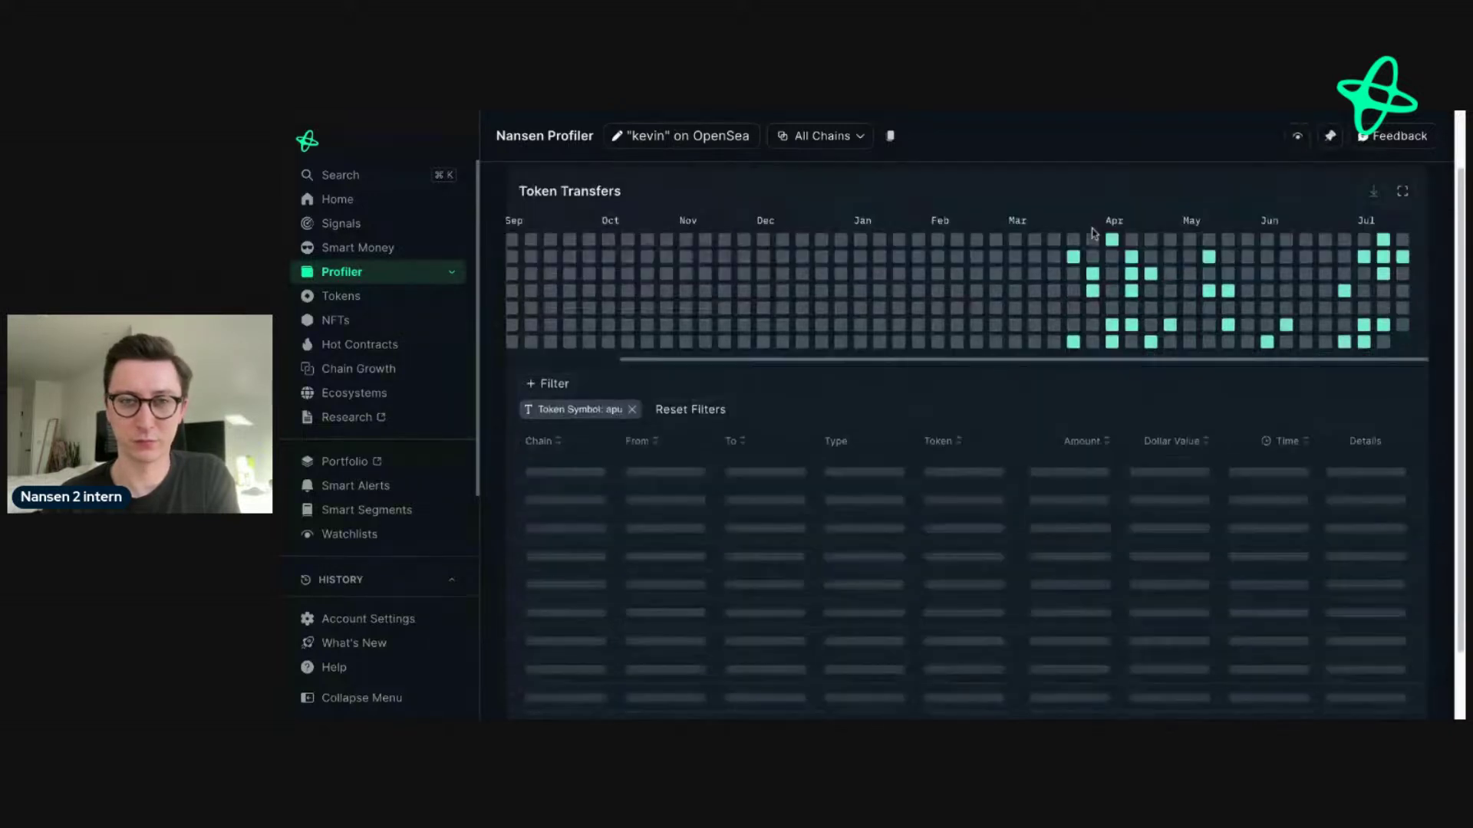
pyautogui.scroll(-1, 1093, 233)
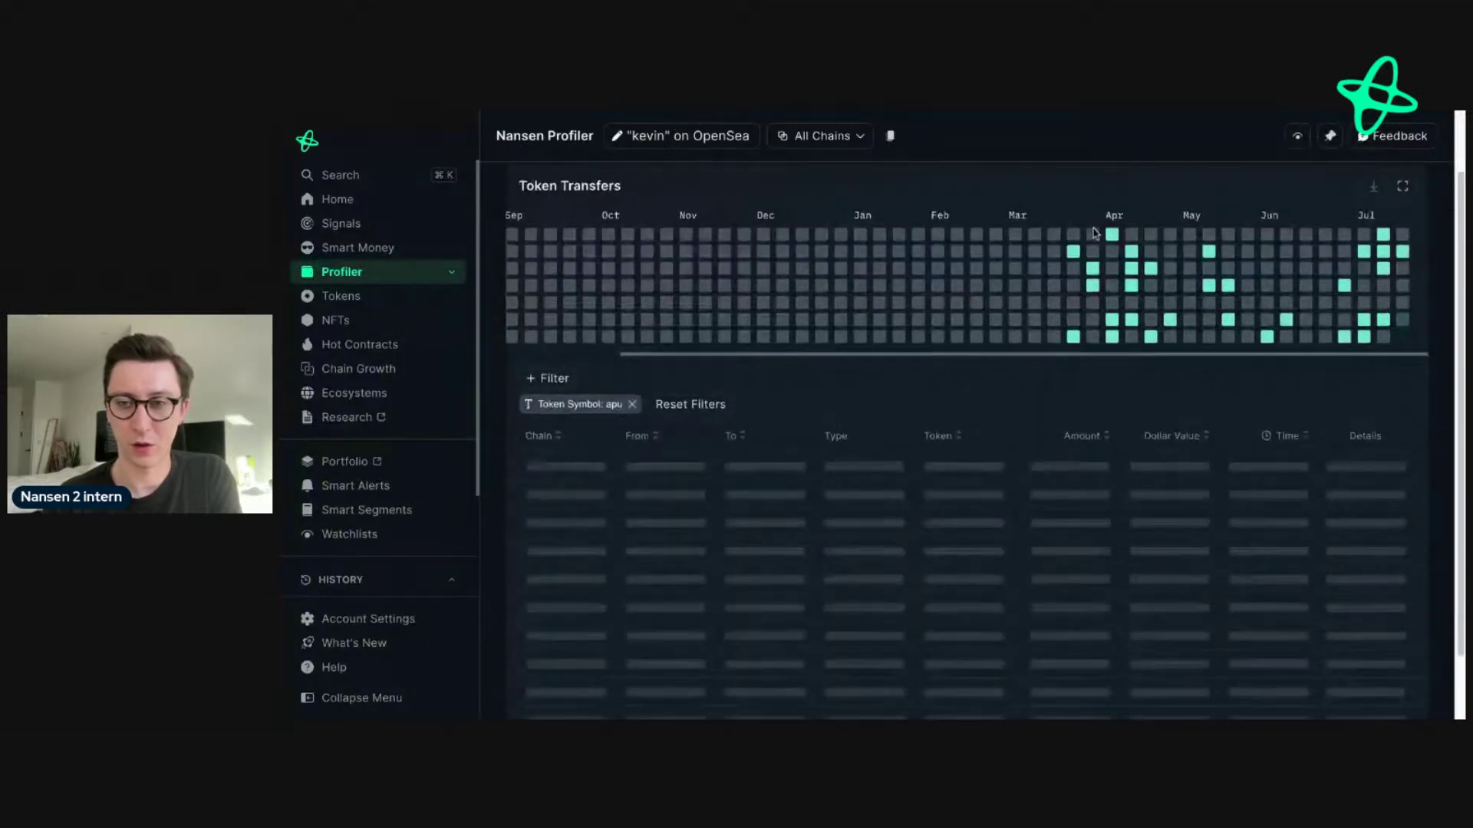
pyautogui.scroll(-3, 1093, 232)
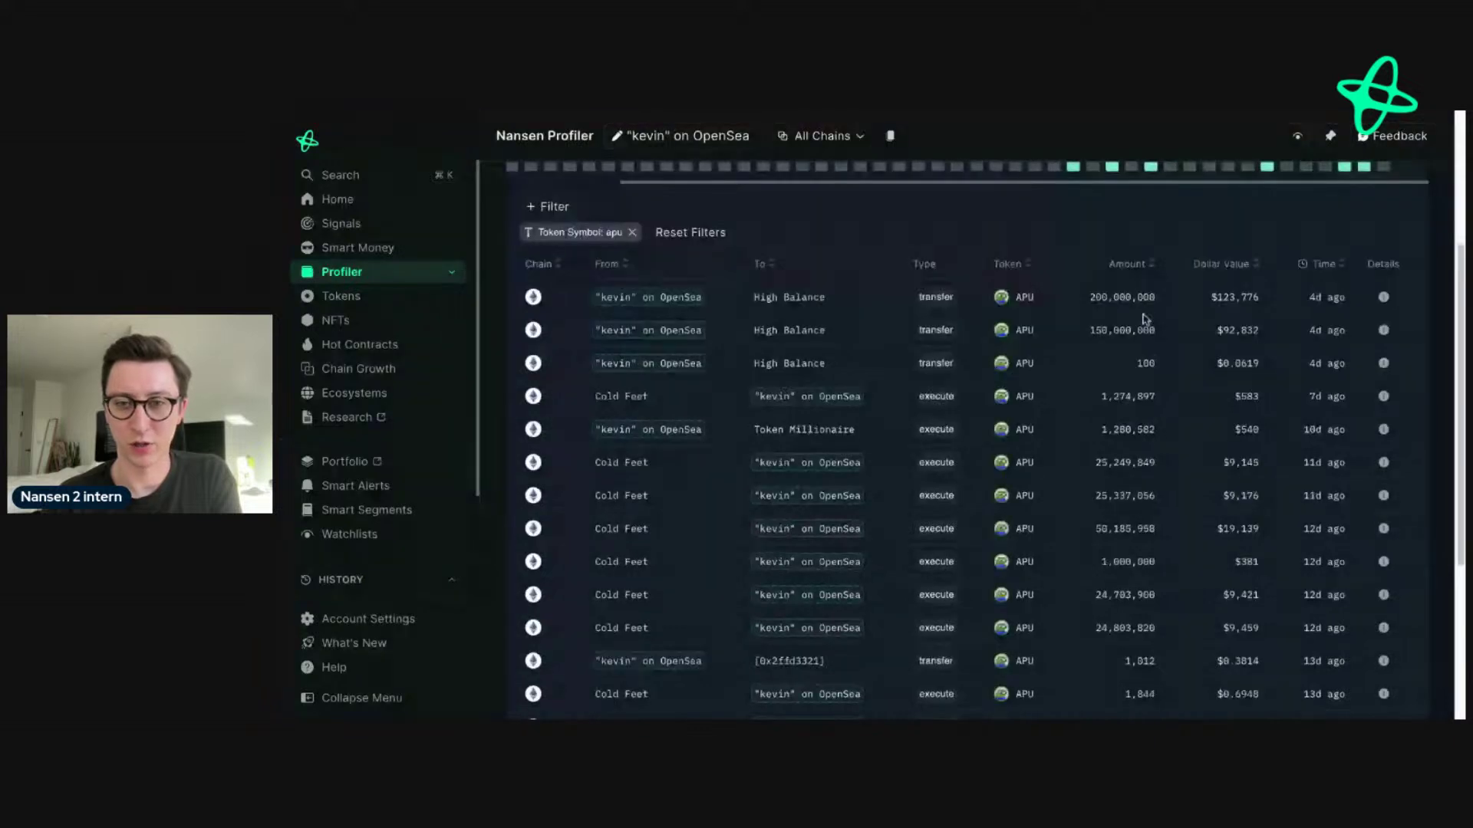
pyautogui.scroll(-5, 1145, 318)
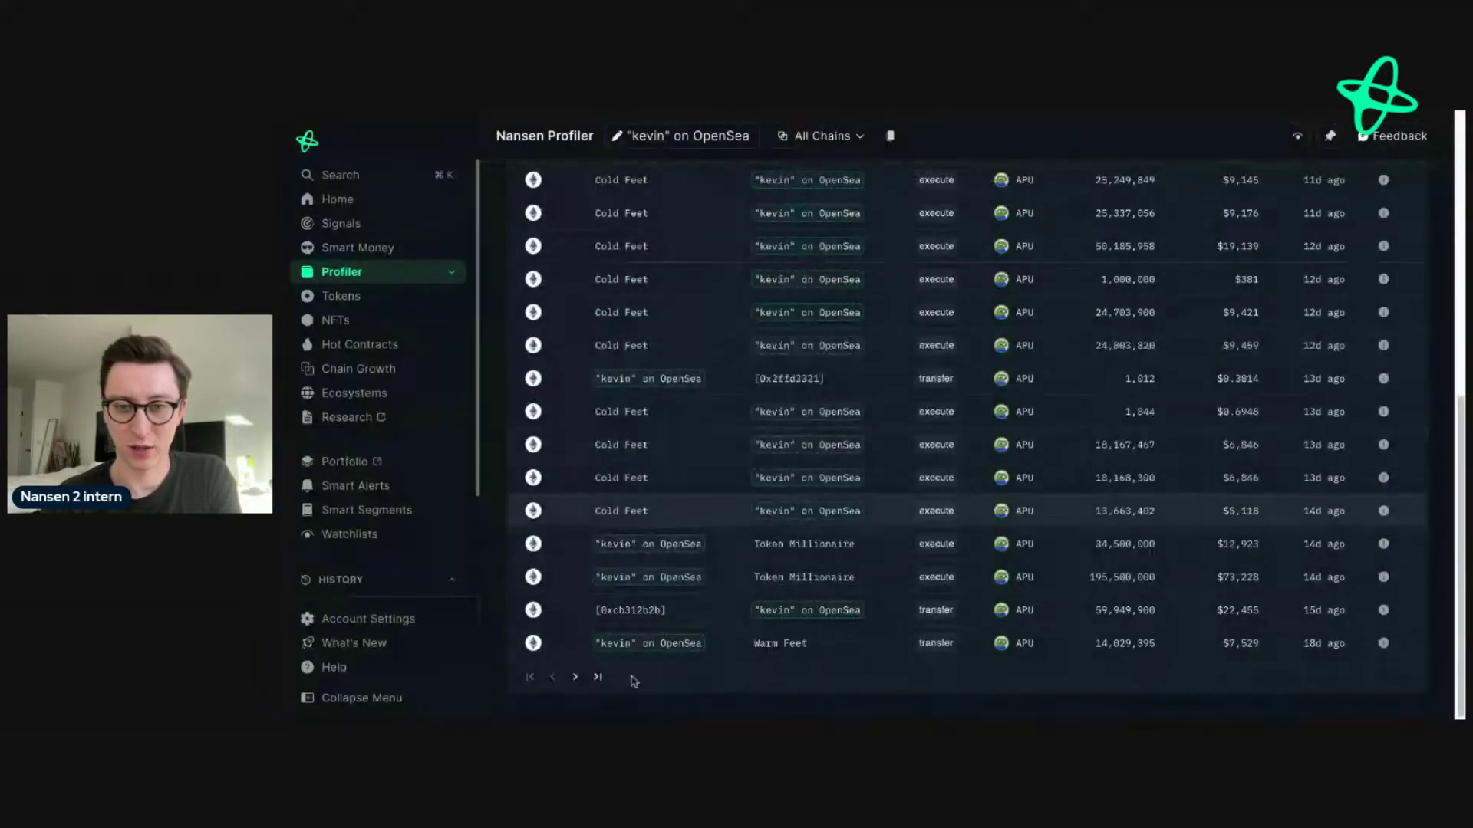
pyautogui.click(598, 677)
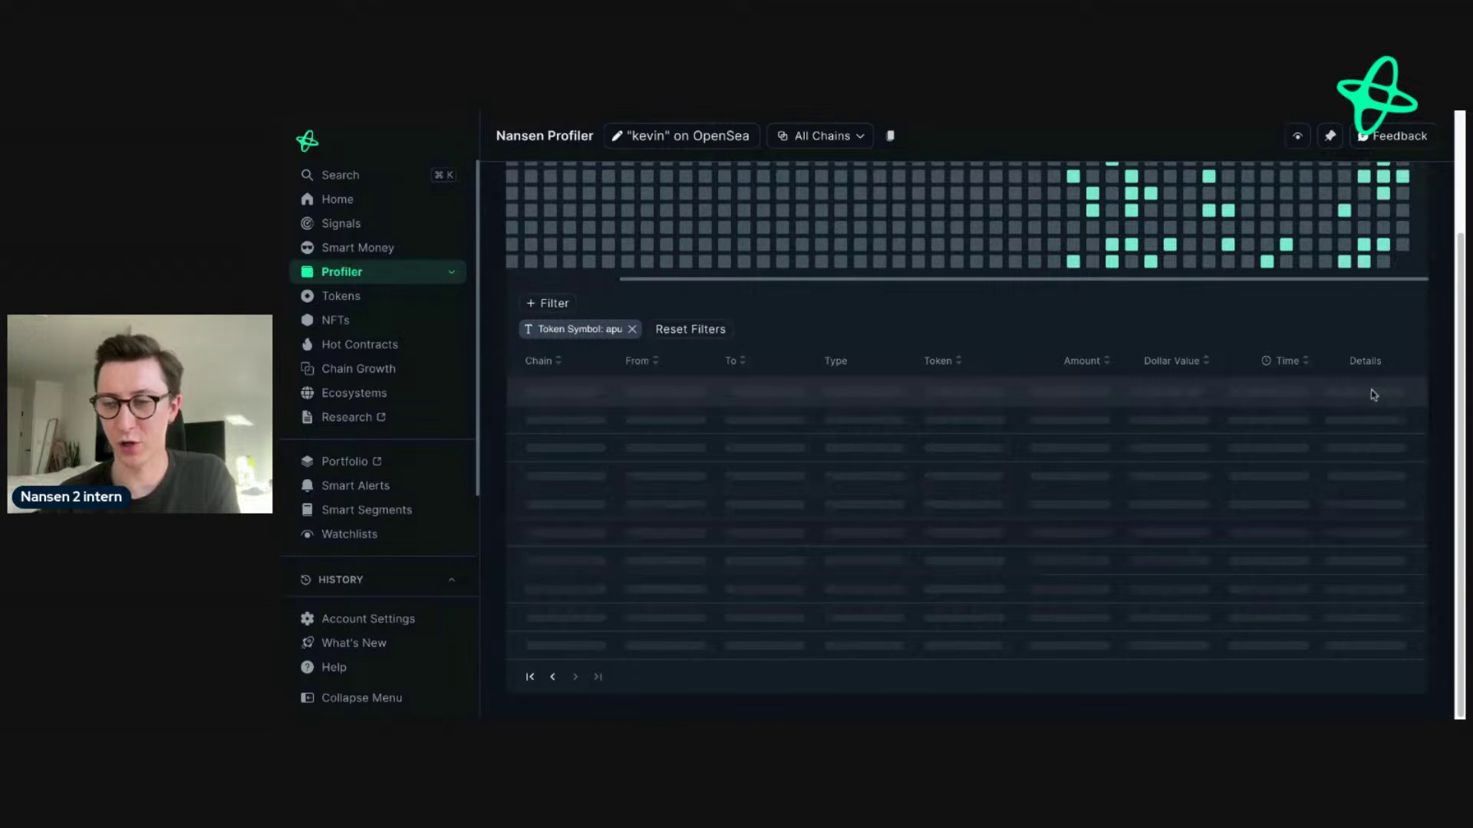
pyautogui.scroll(-5, 1341, 541)
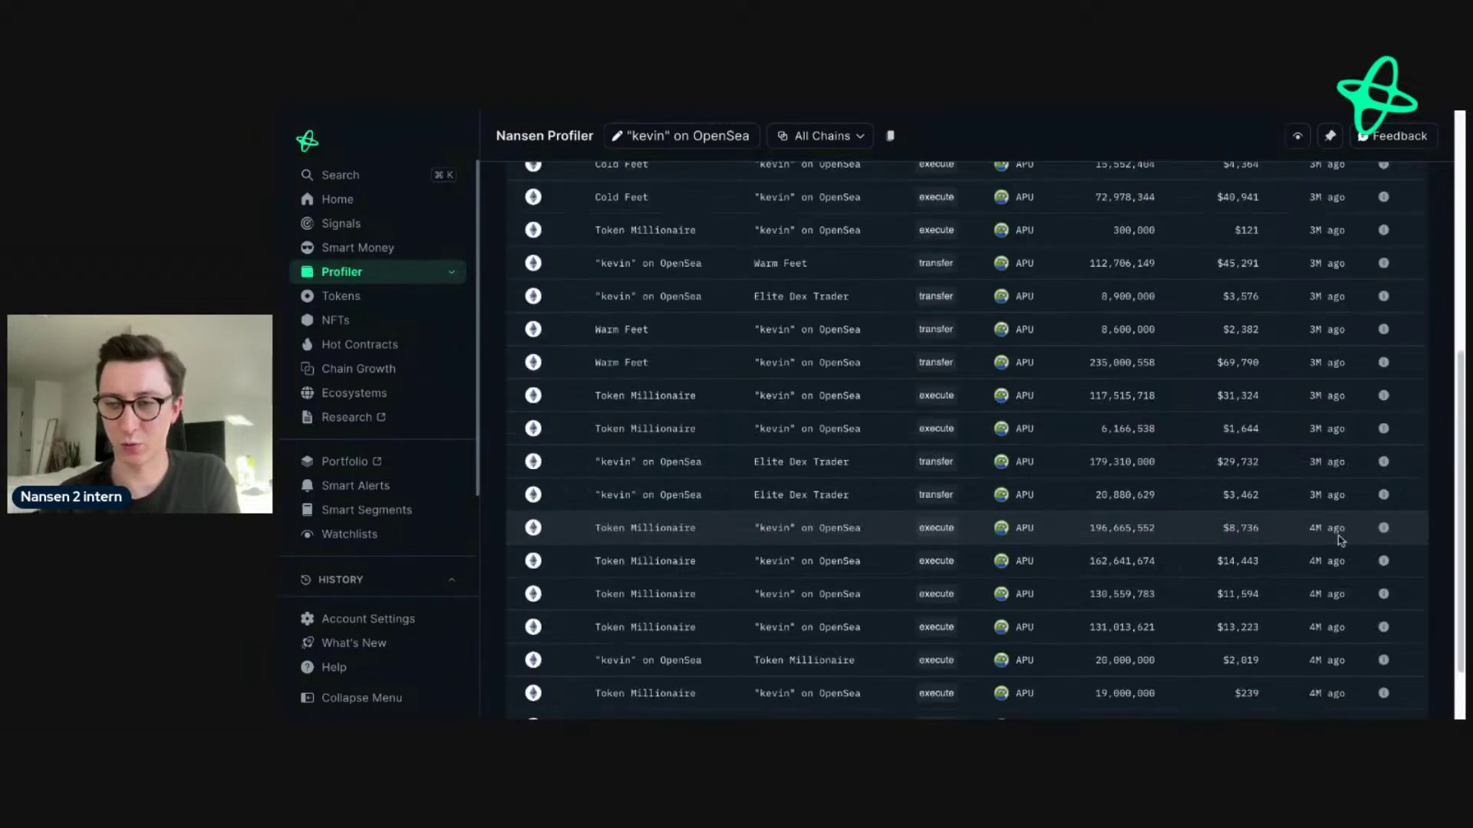
pyautogui.scroll(-2, 1350, 567)
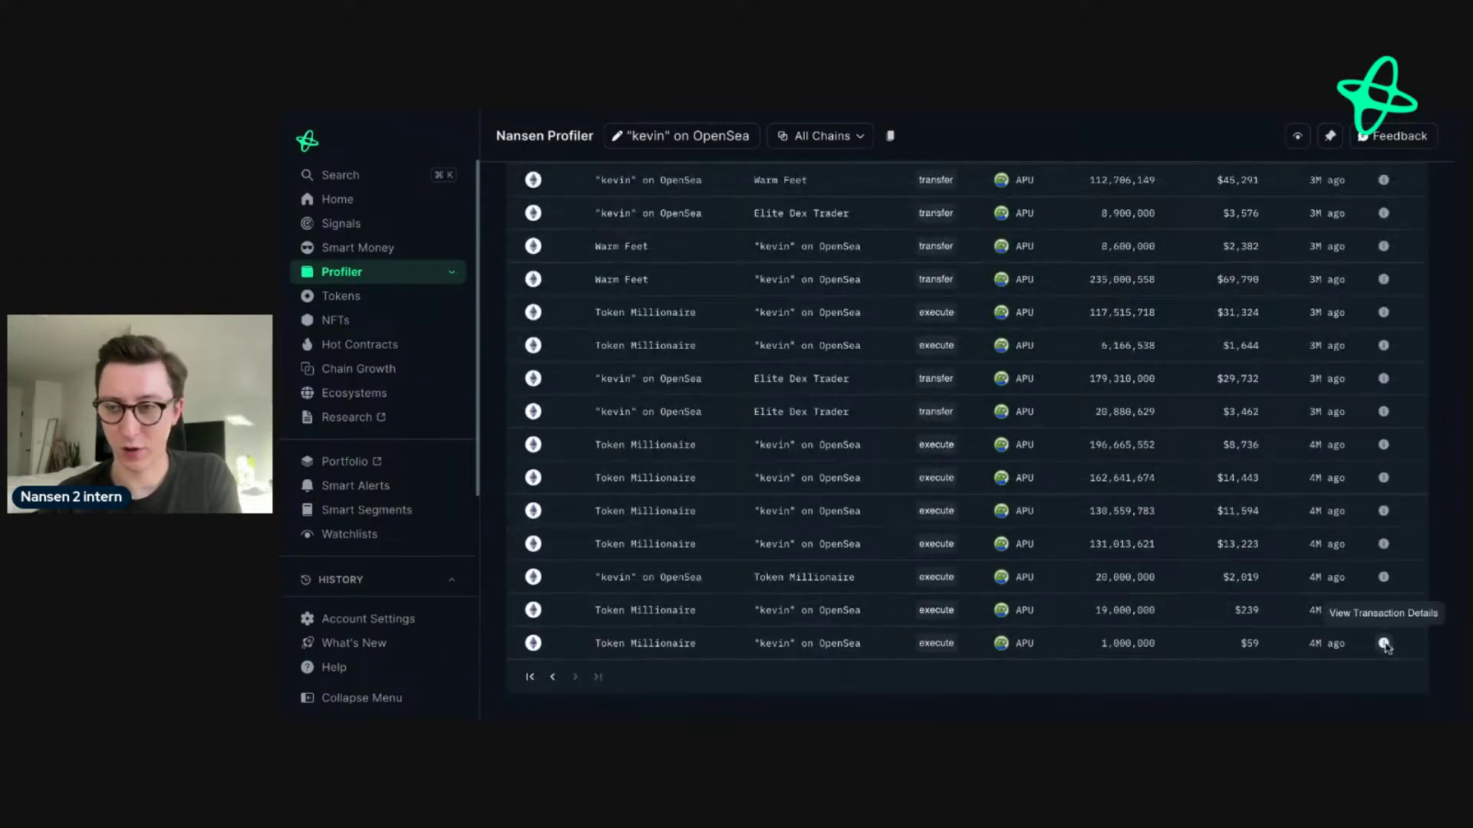
# Step: View the transaction details of the oldest APU transfer, close them and look back over the early transfers and activity calendar
pyautogui.click(1384, 644)
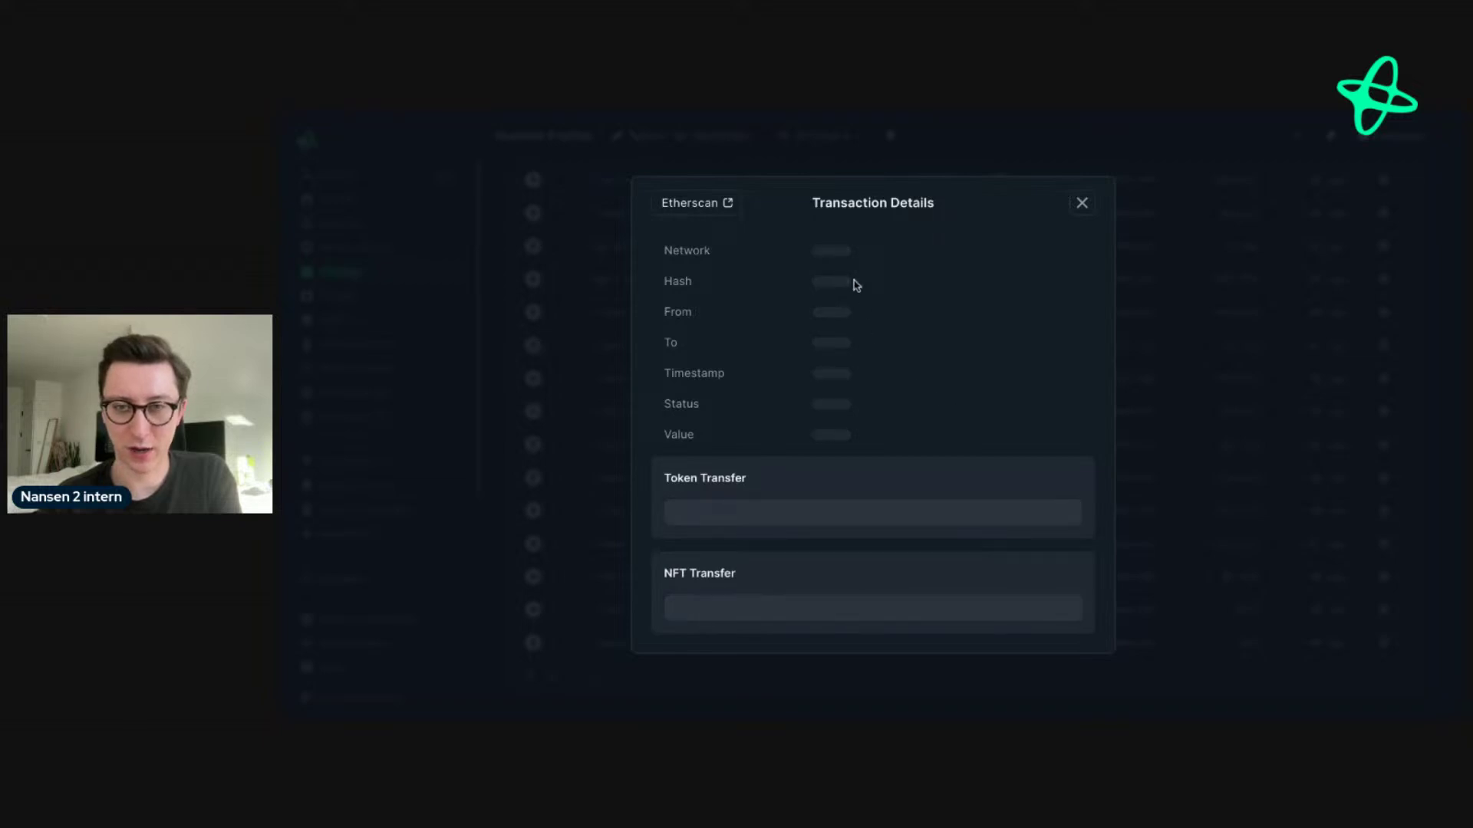
pyautogui.click(1296, 479)
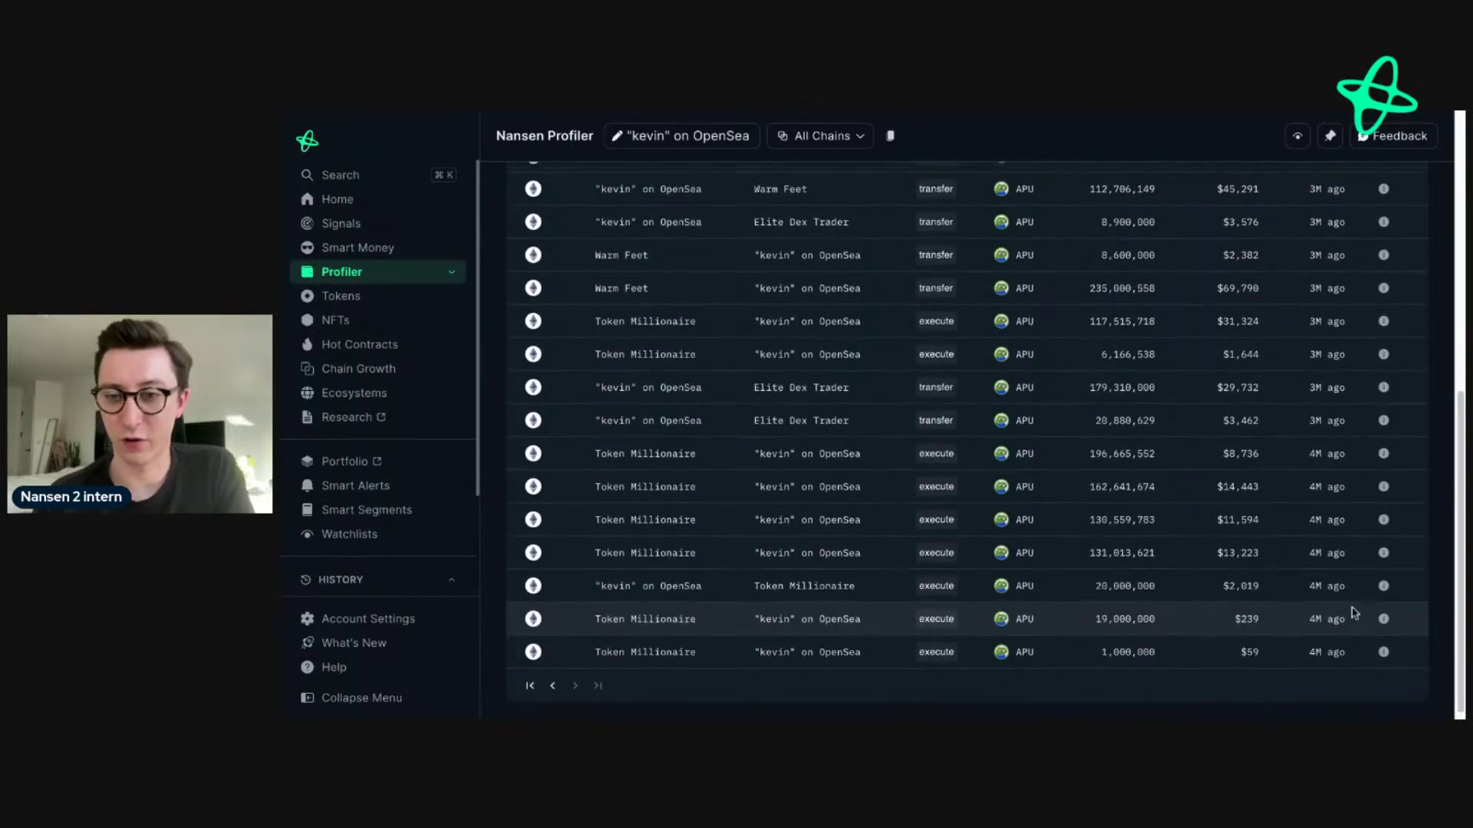
pyautogui.scroll(1, 1353, 609)
pyautogui.scroll(2, 1356, 530)
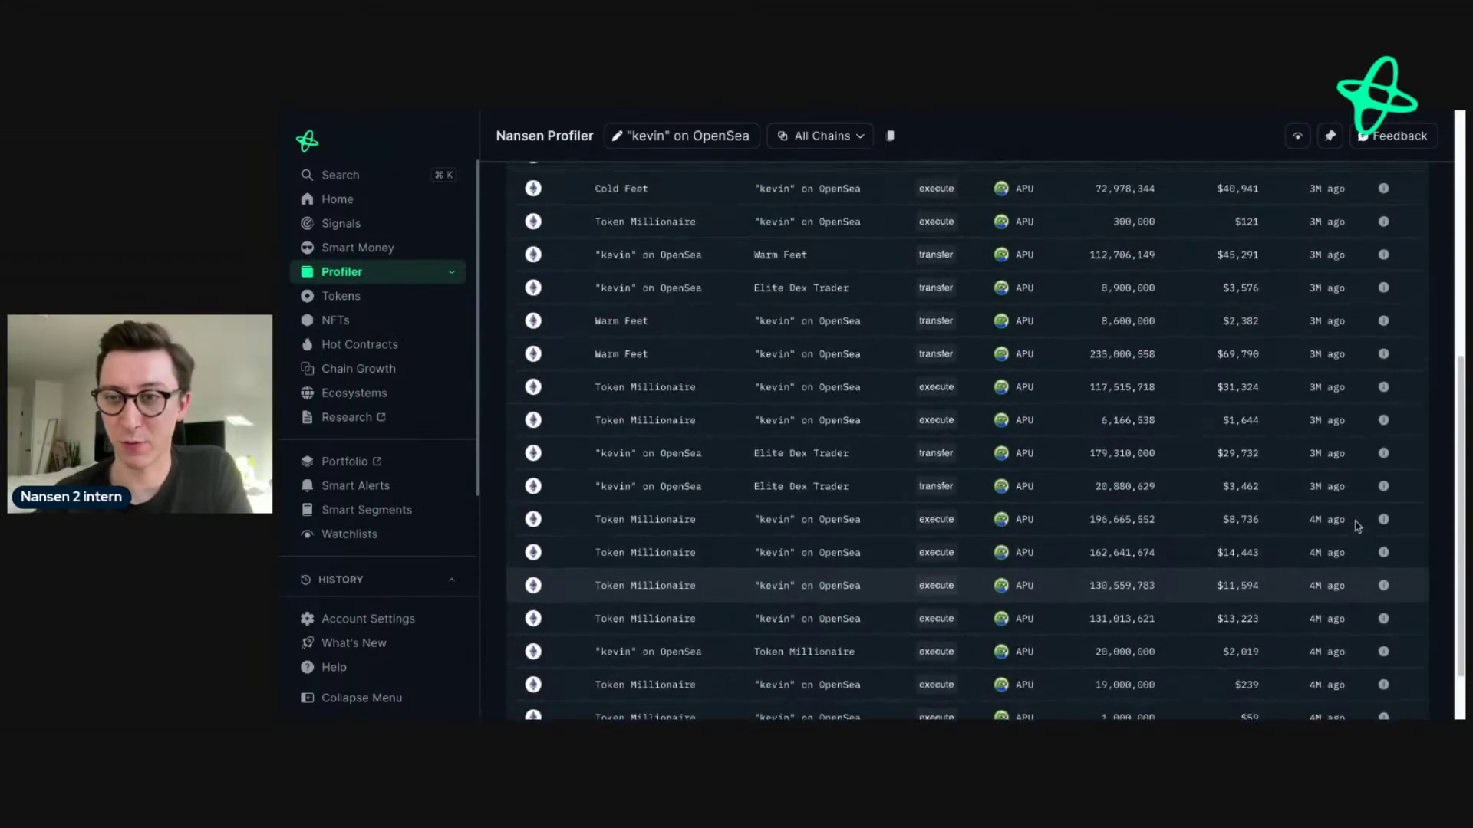
pyautogui.scroll(10, 1356, 520)
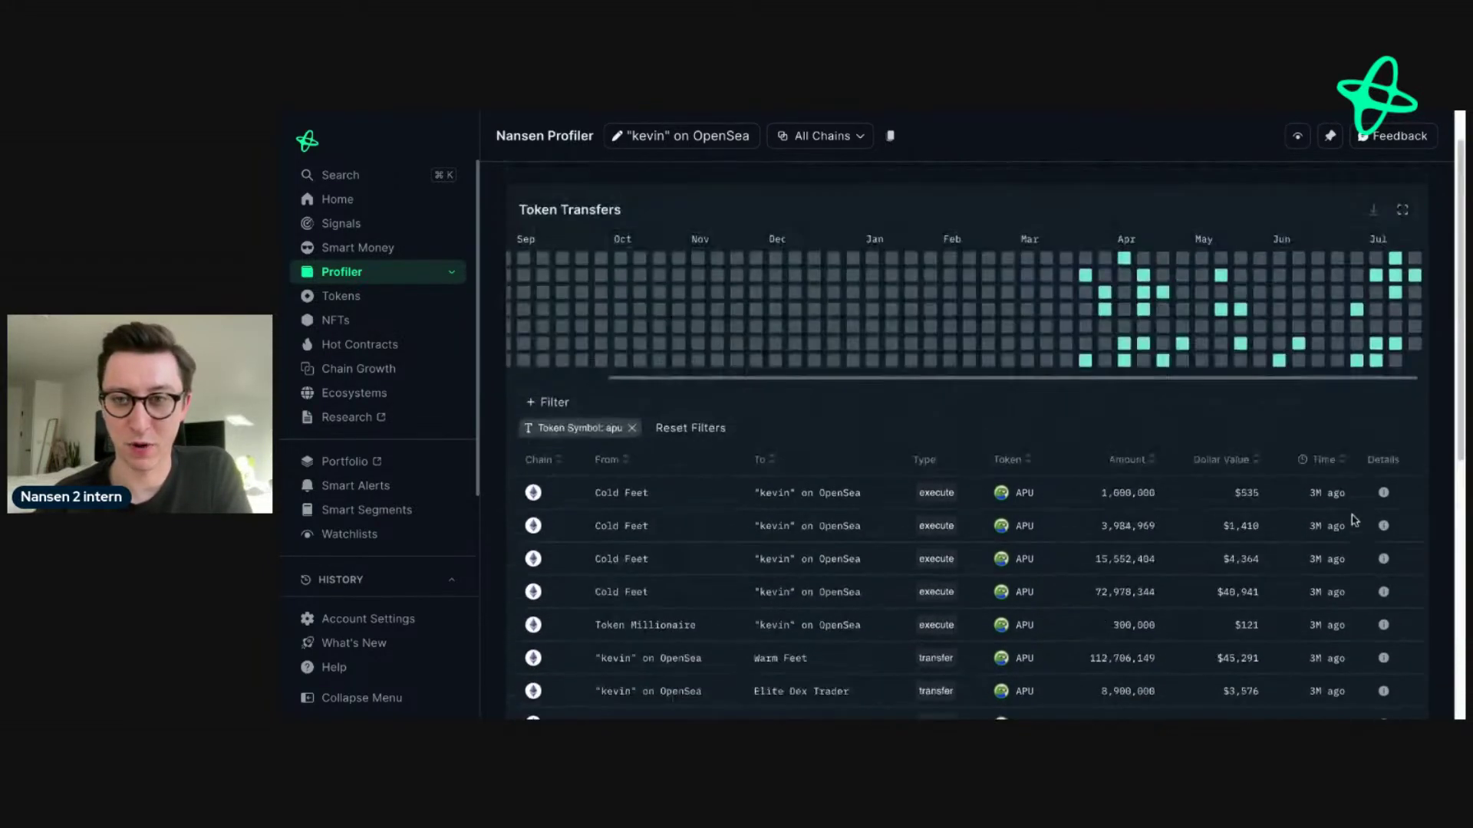